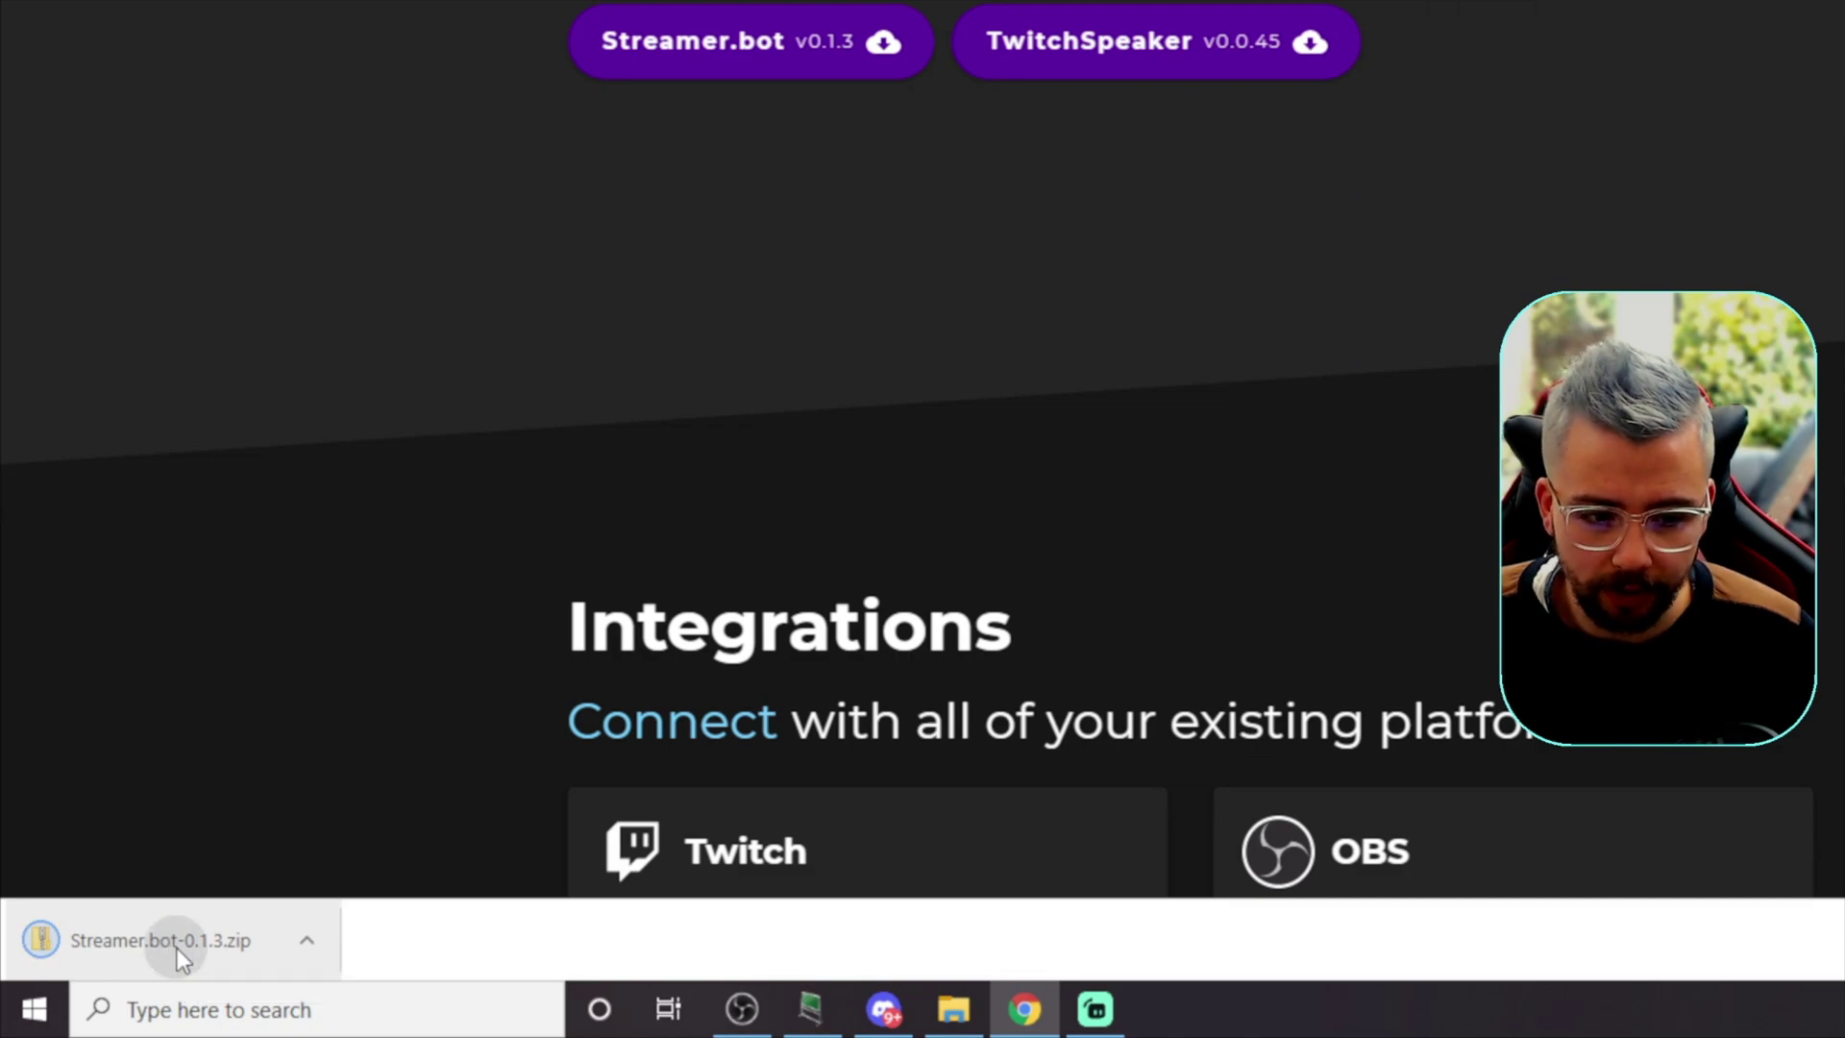
Step: Extract the downloaded Streamer.bot-0.1.3.zip archive into its own folder in Downloads
left_click(177, 947)
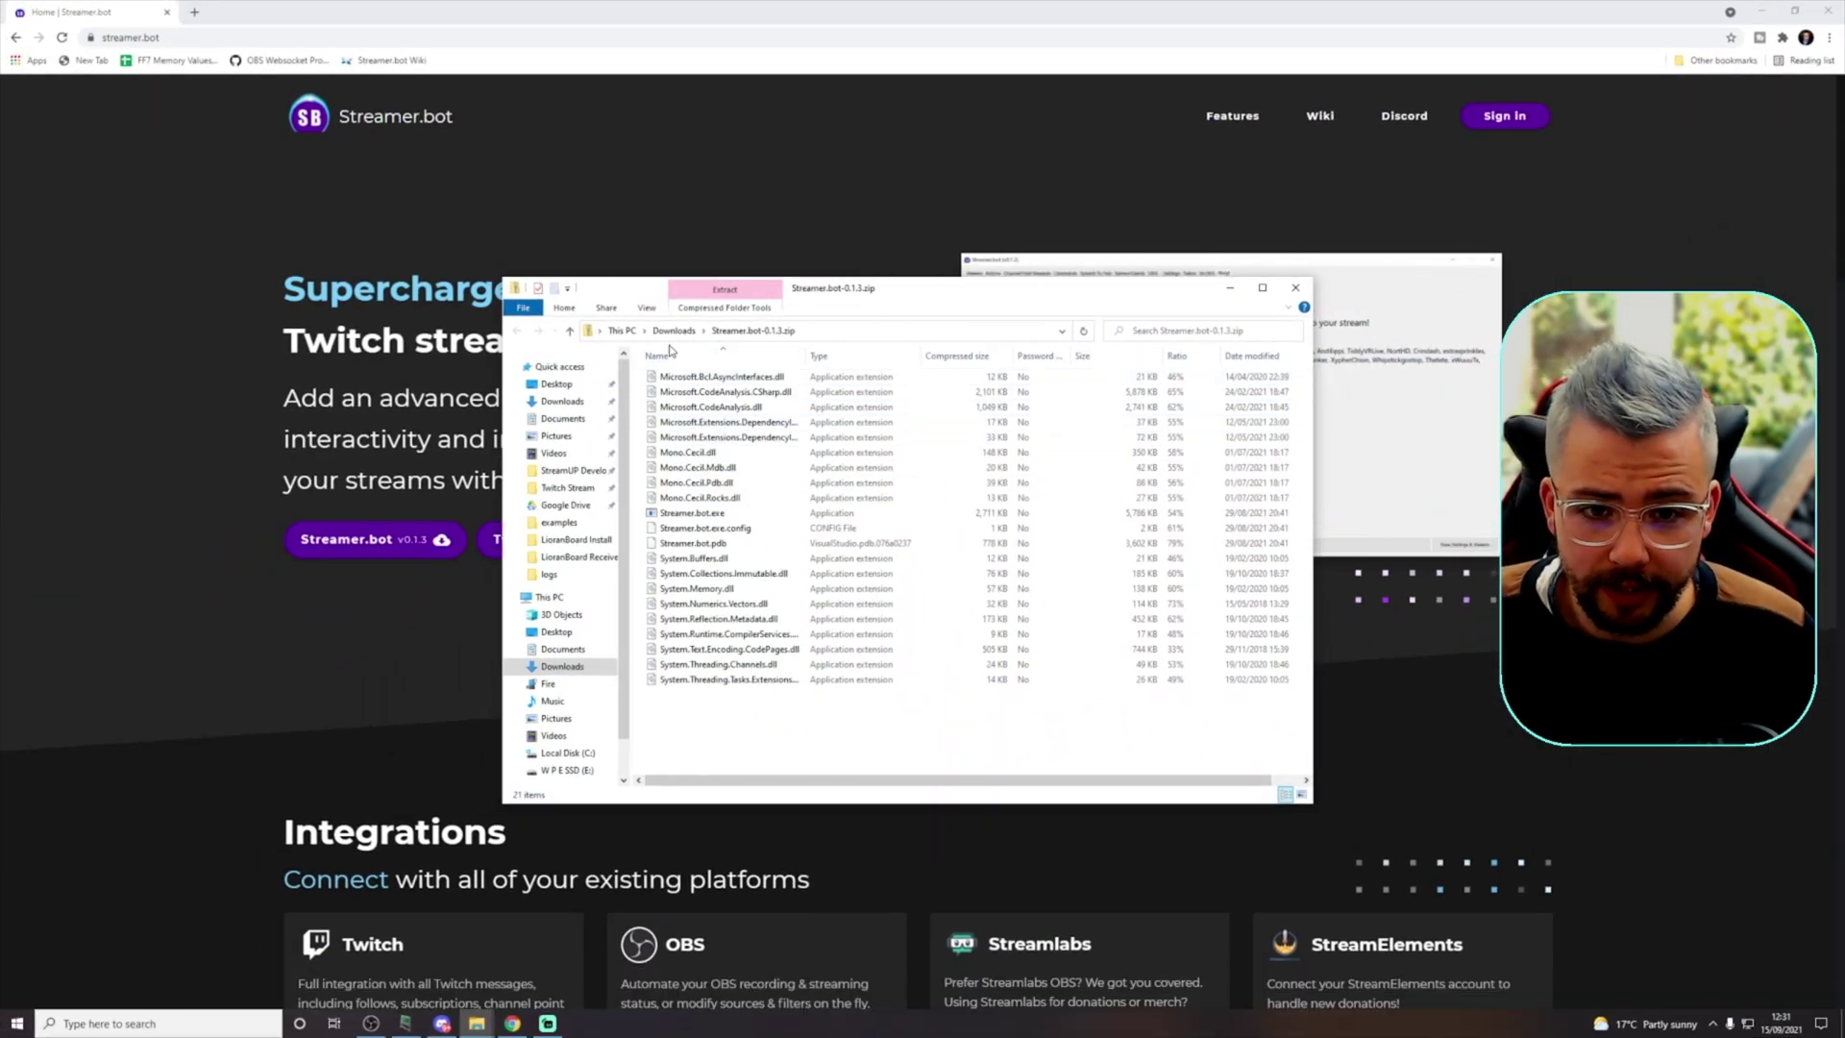
left_click(676, 331)
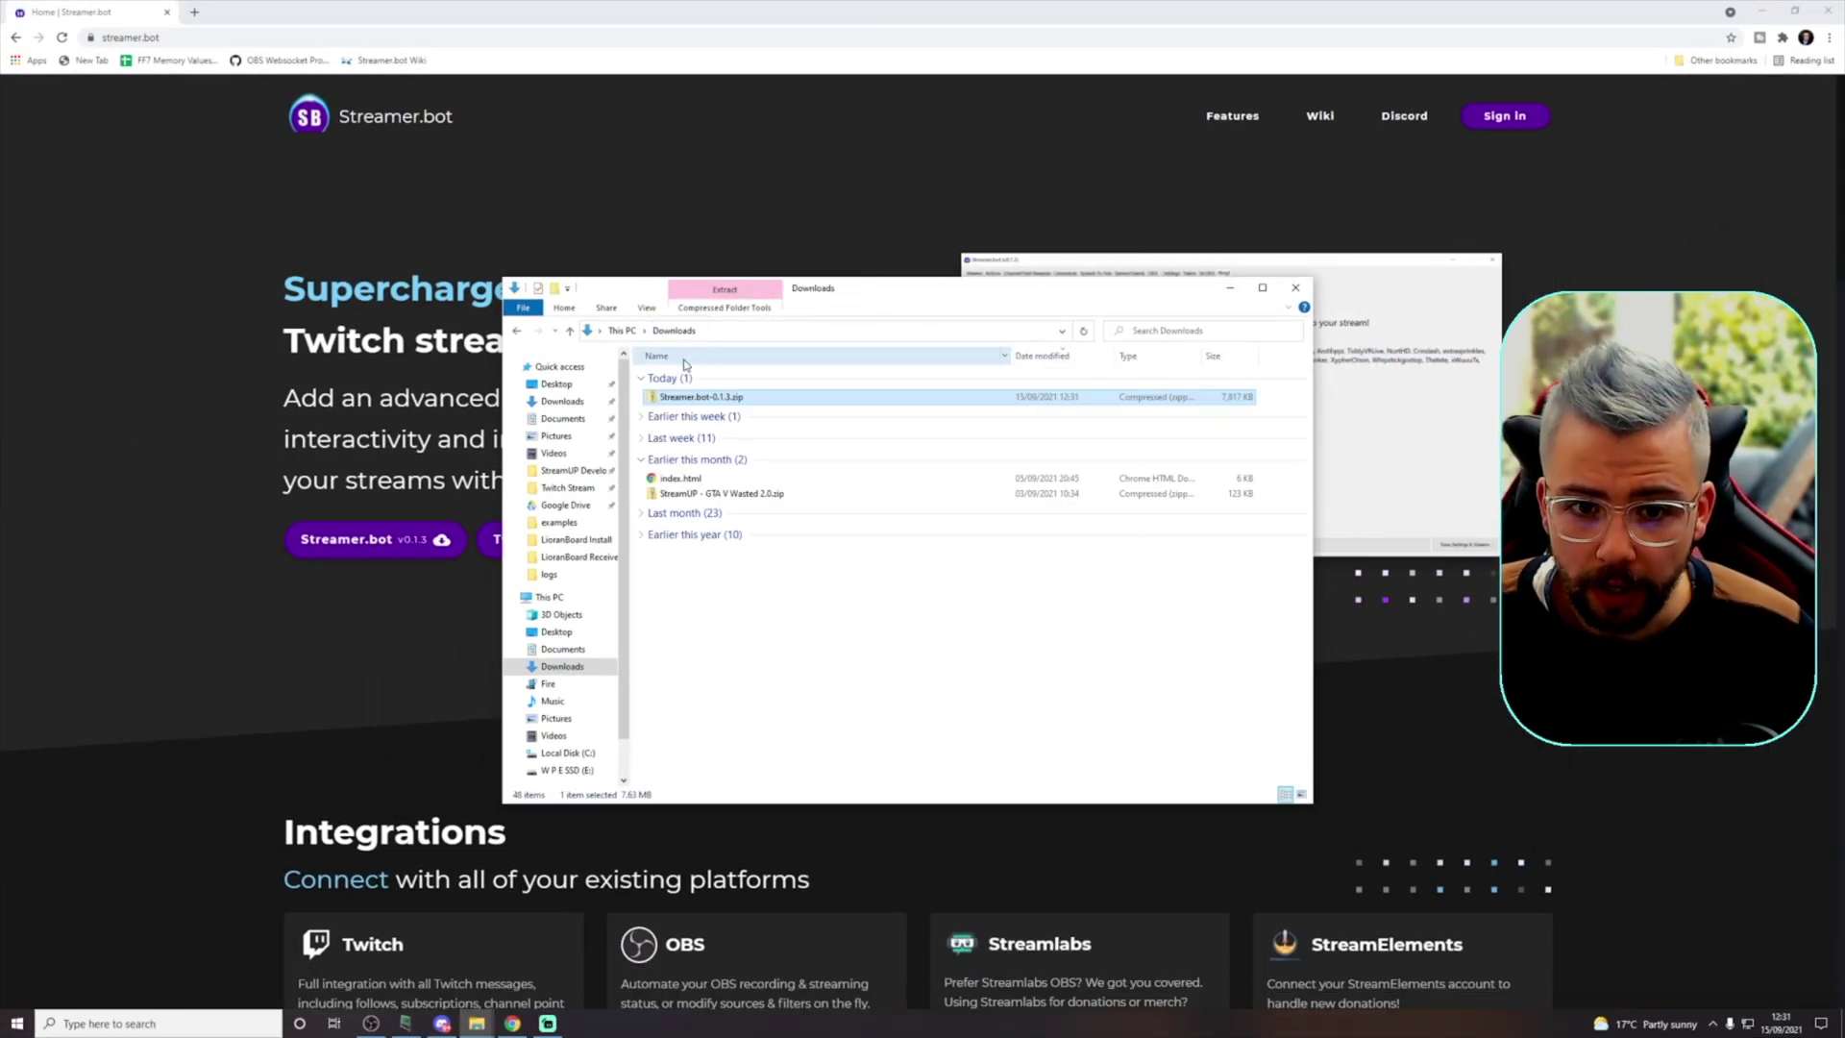
right_click(697, 399)
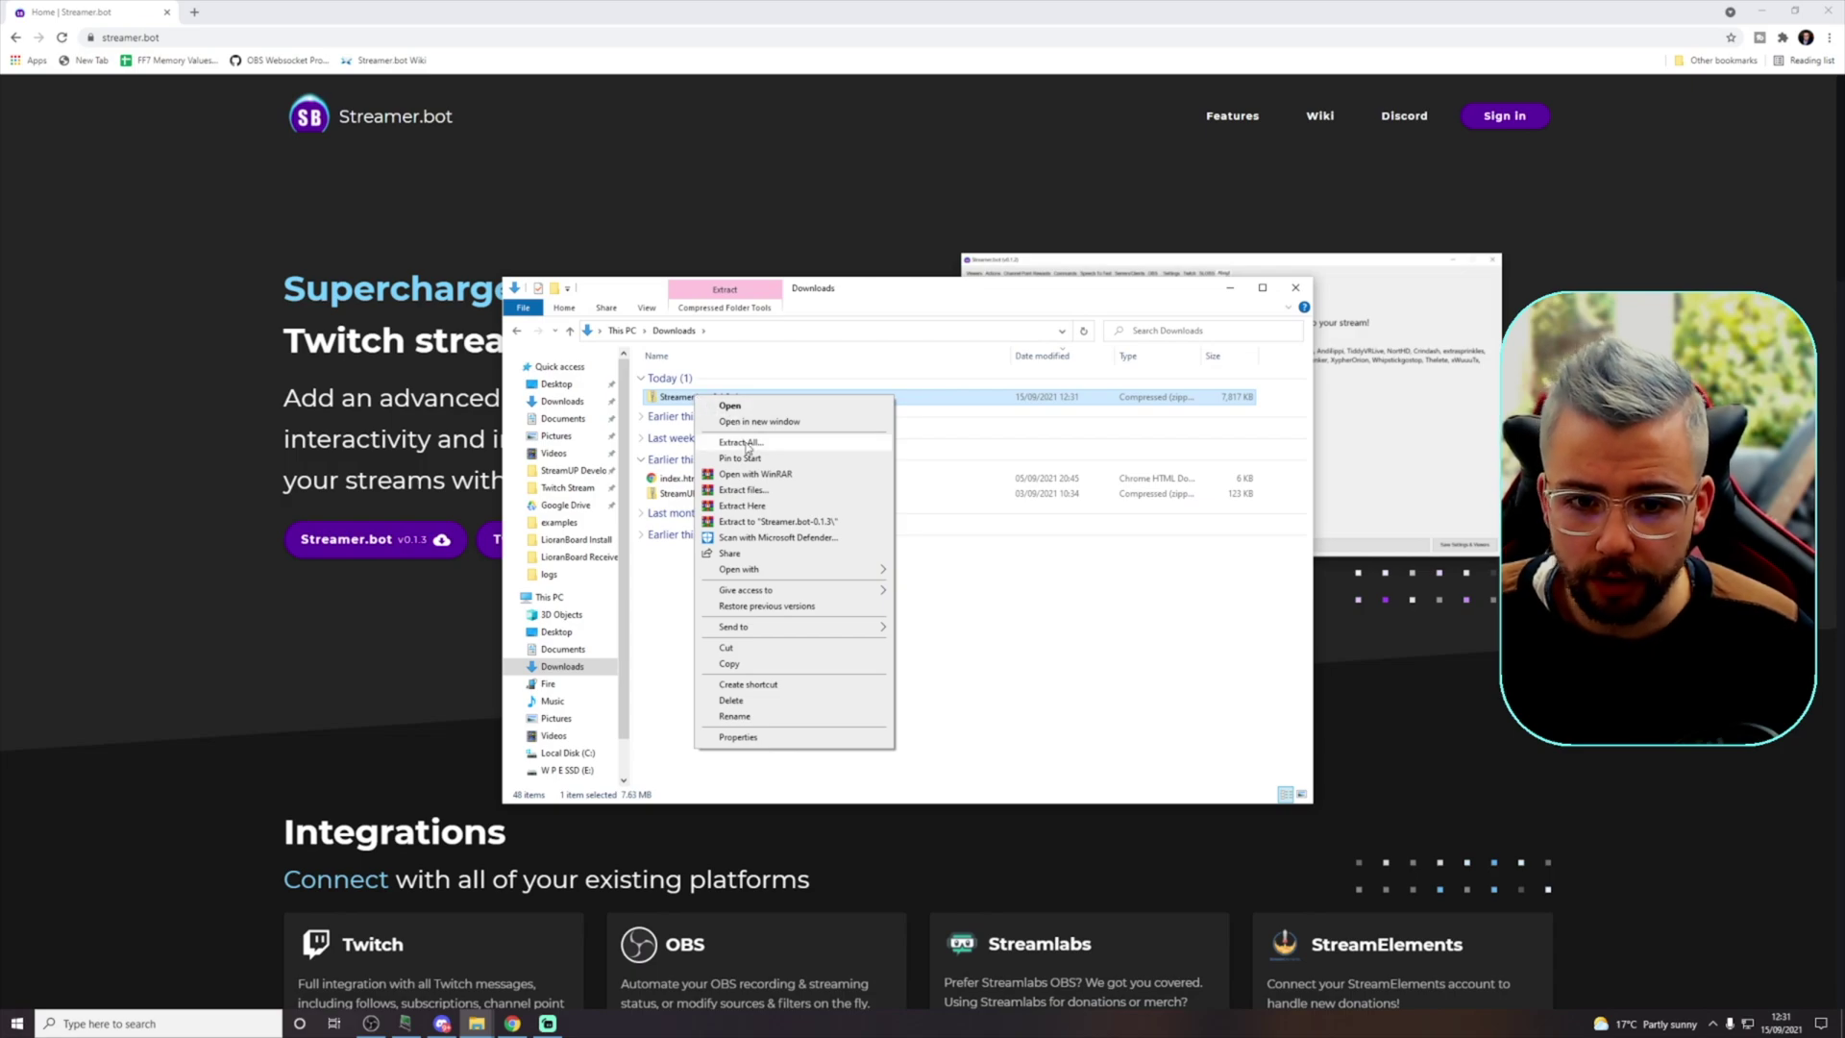
left_click(740, 441)
left_click(1053, 650)
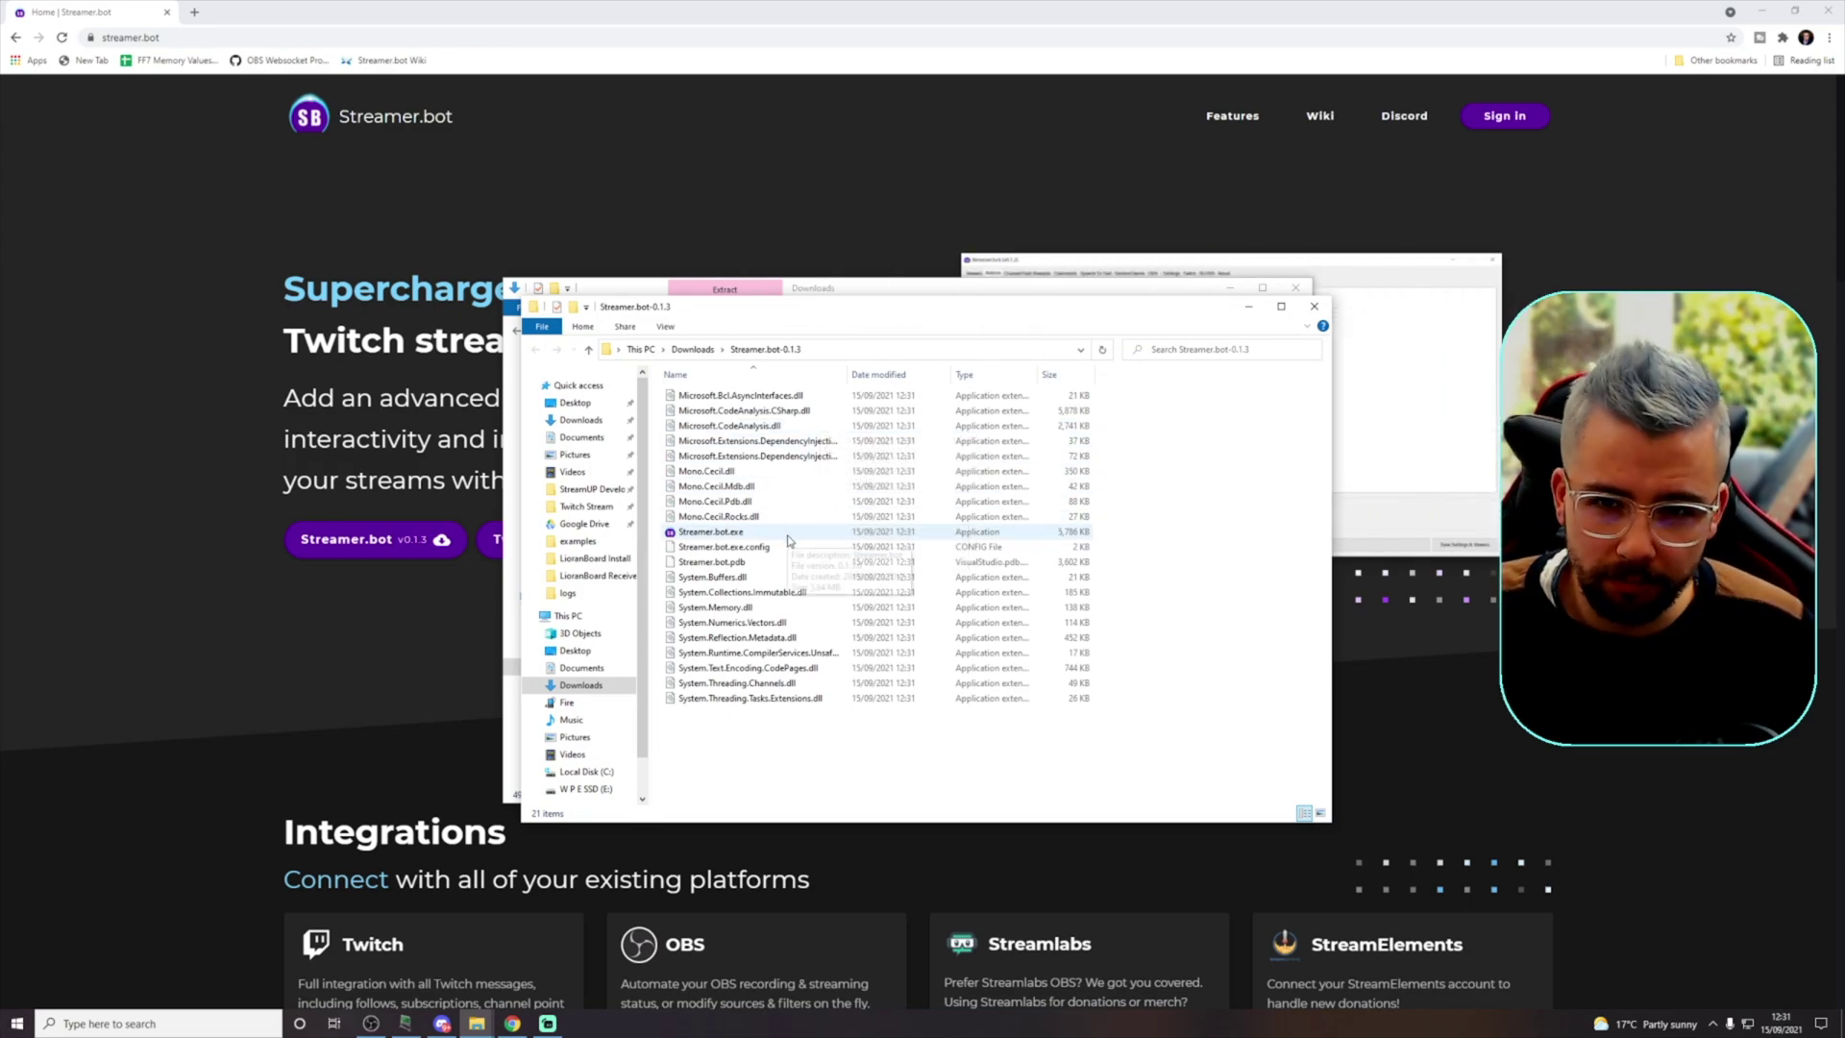
Step: Launch Streamer.bot.exe from the extracted folder, allow it past SmartScreen, and move its window closer to the centre
left_click(755, 534)
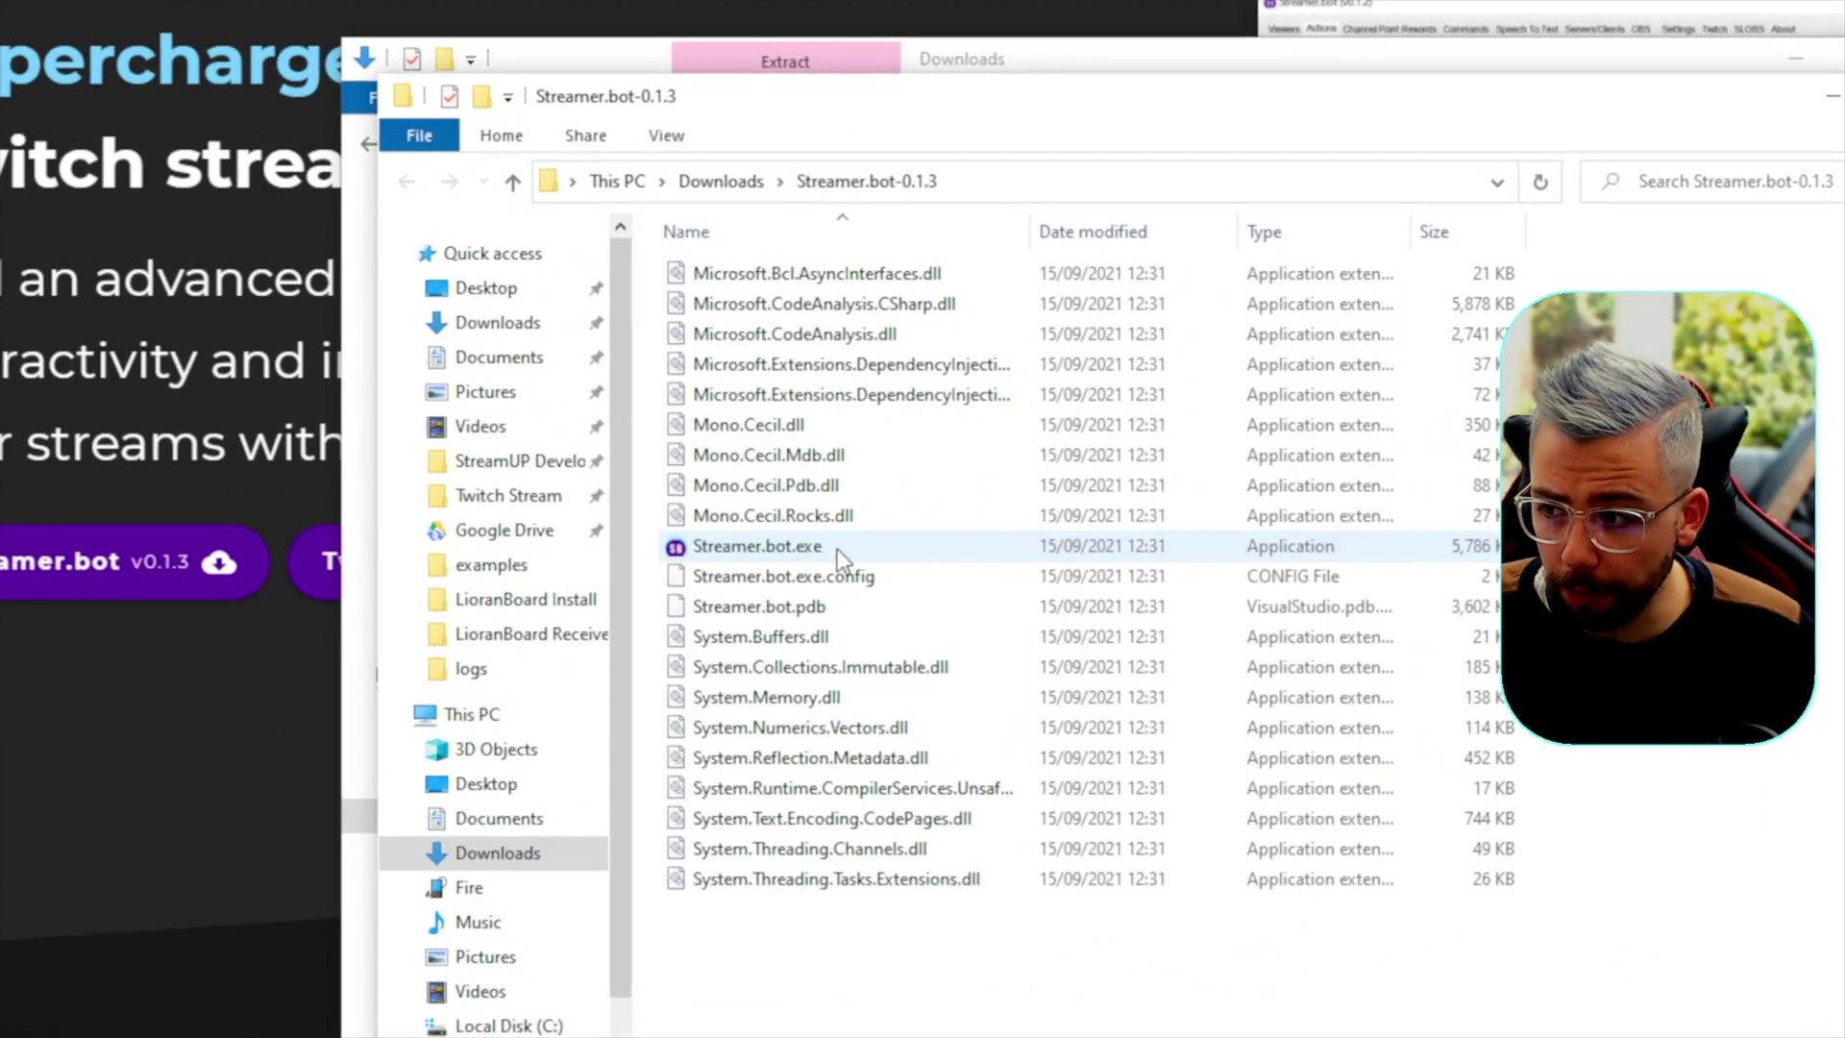
double_click(749, 539)
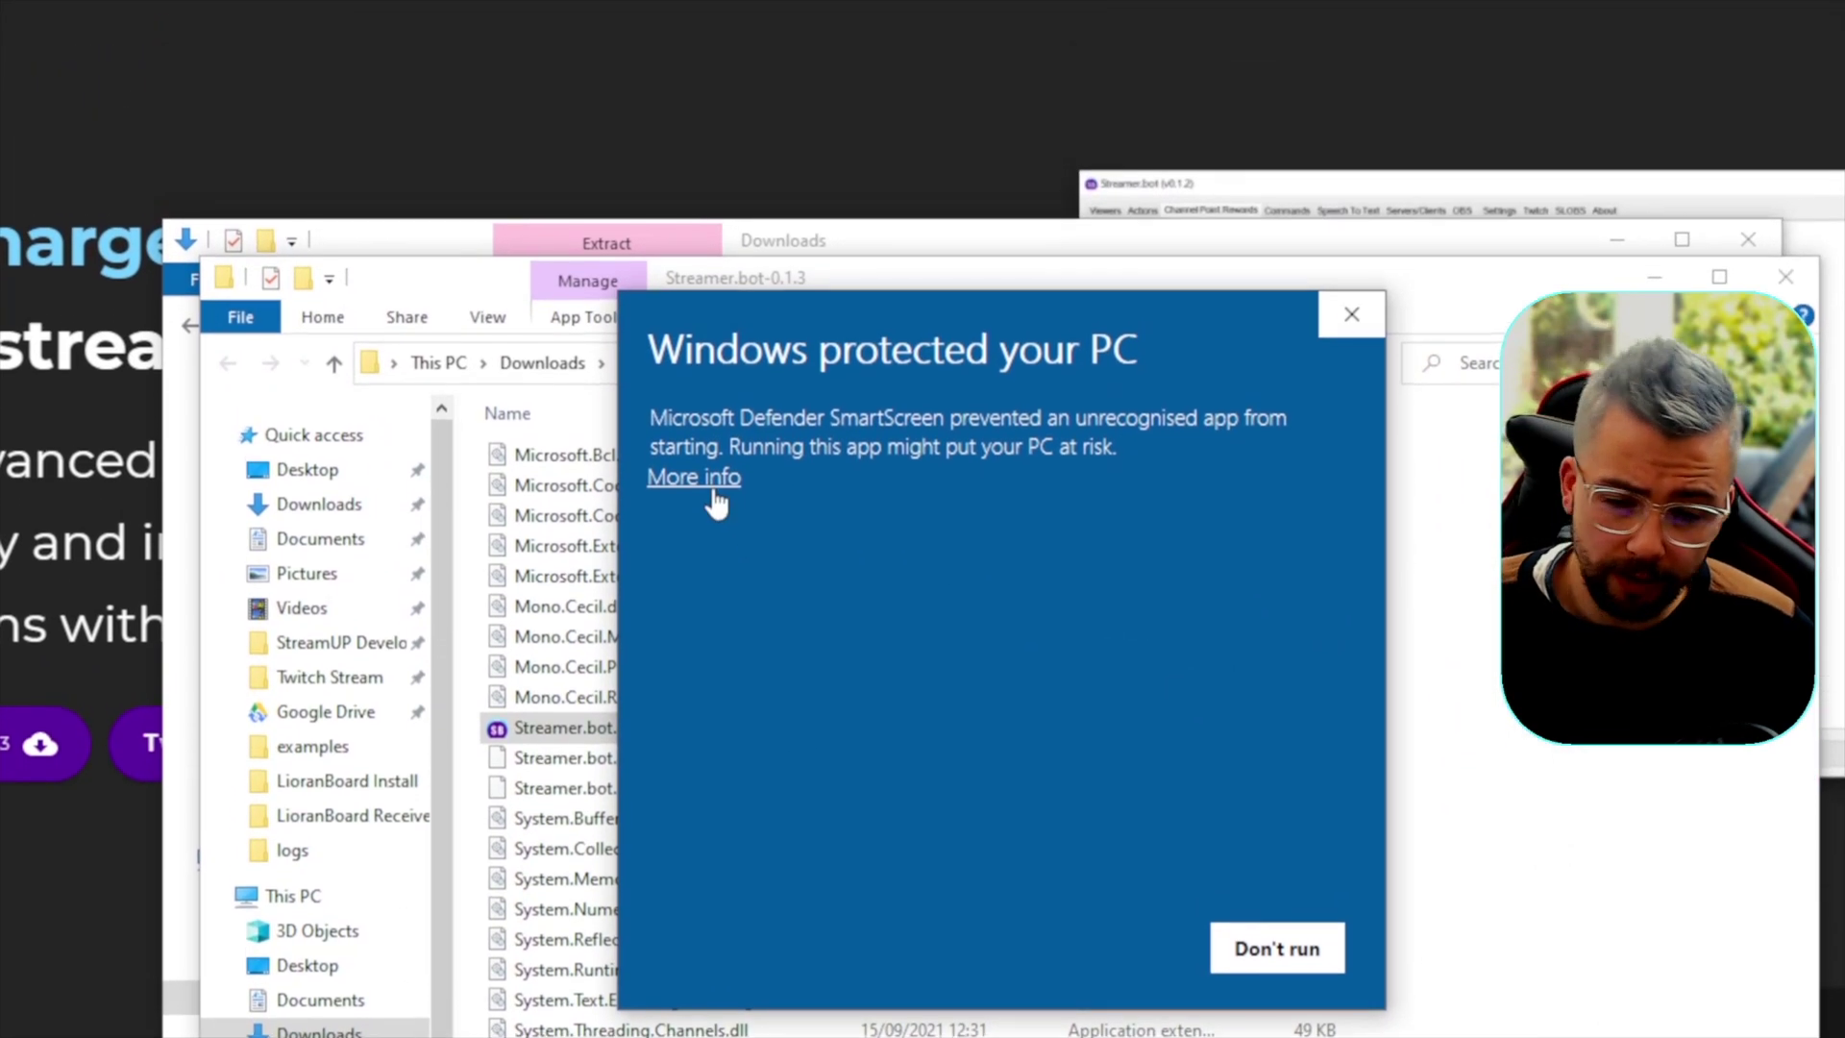
left_click(713, 492)
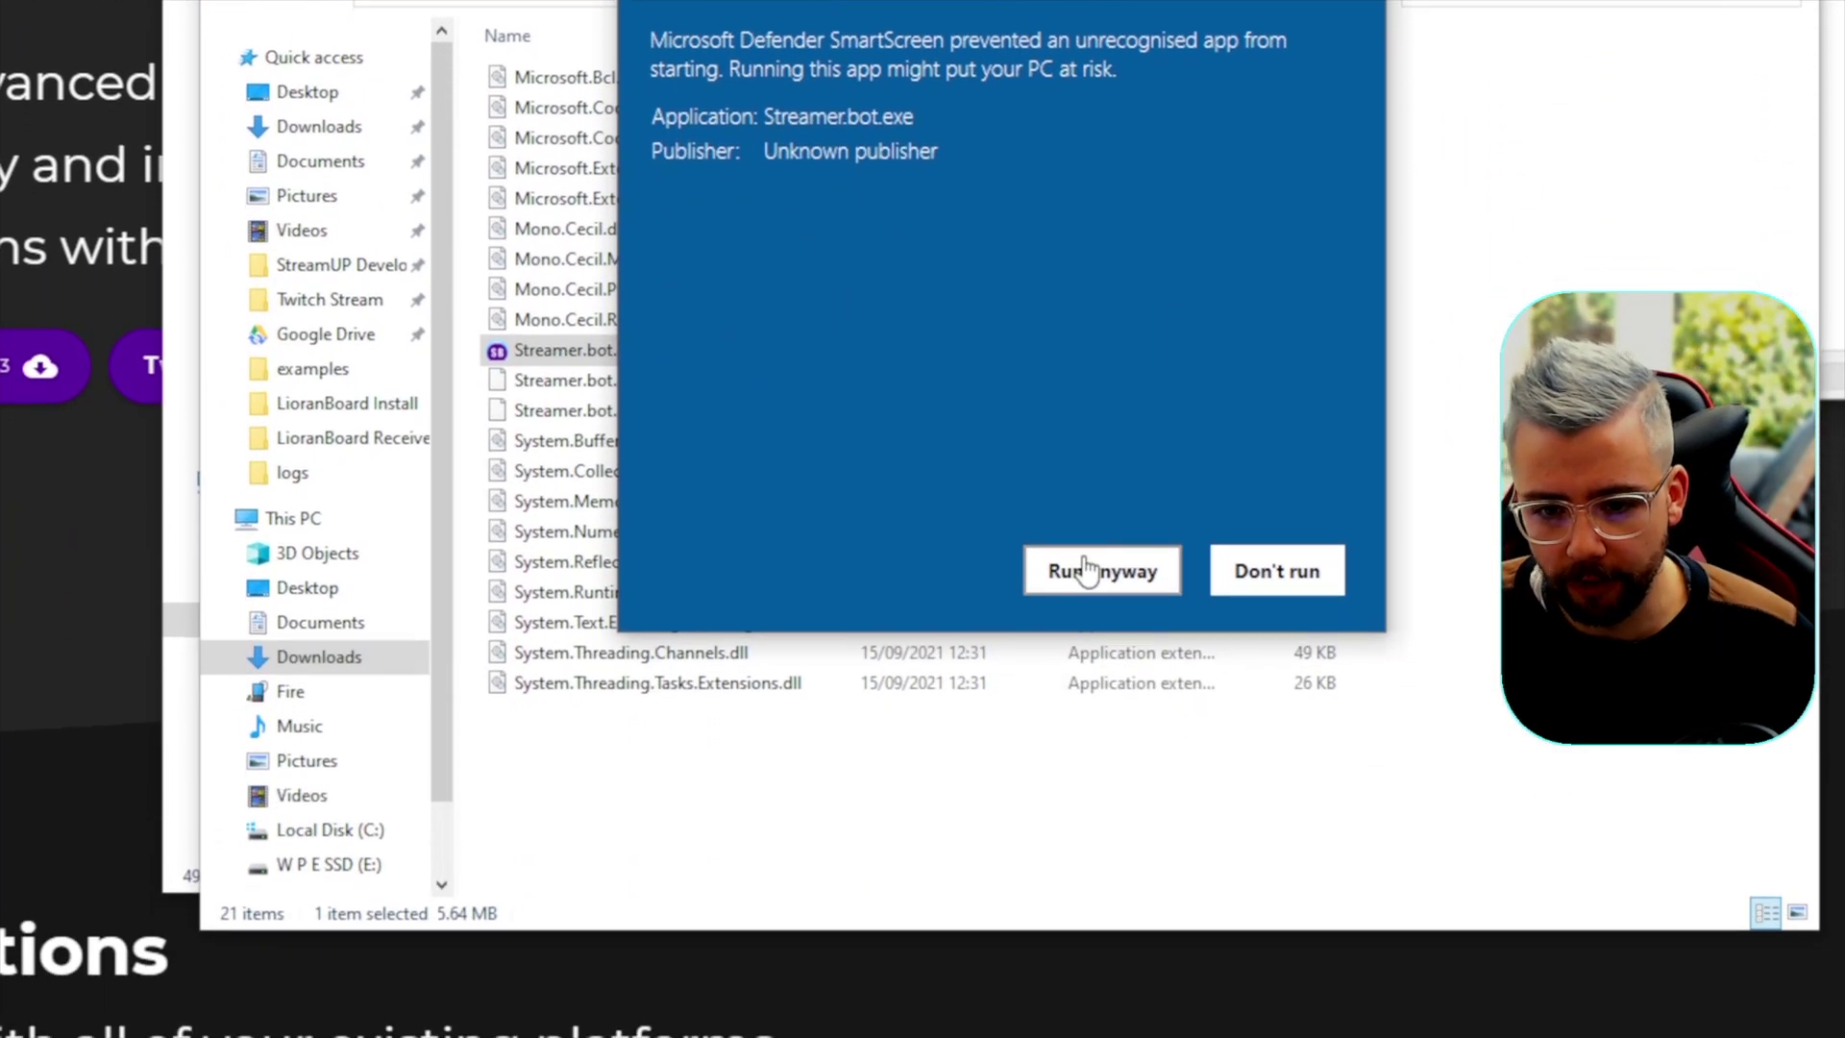
left_click(1086, 567)
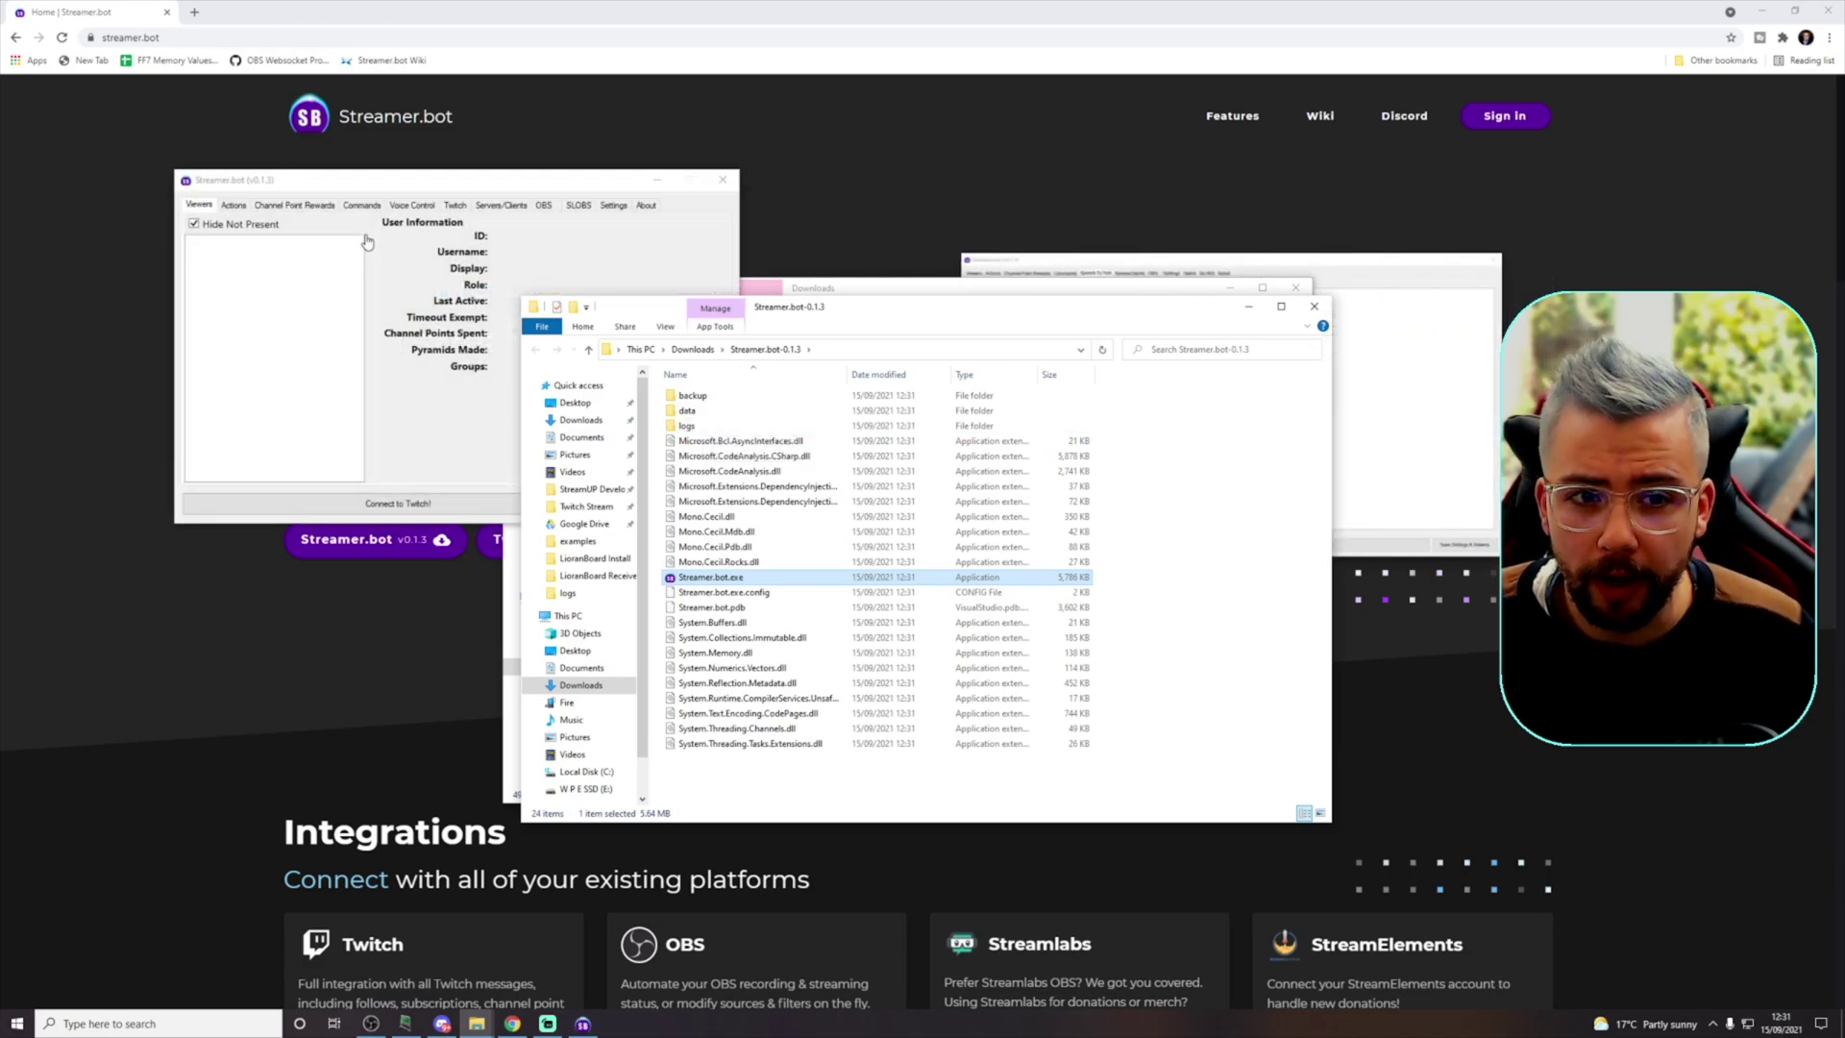
left_click_drag(372, 194, 692, 263)
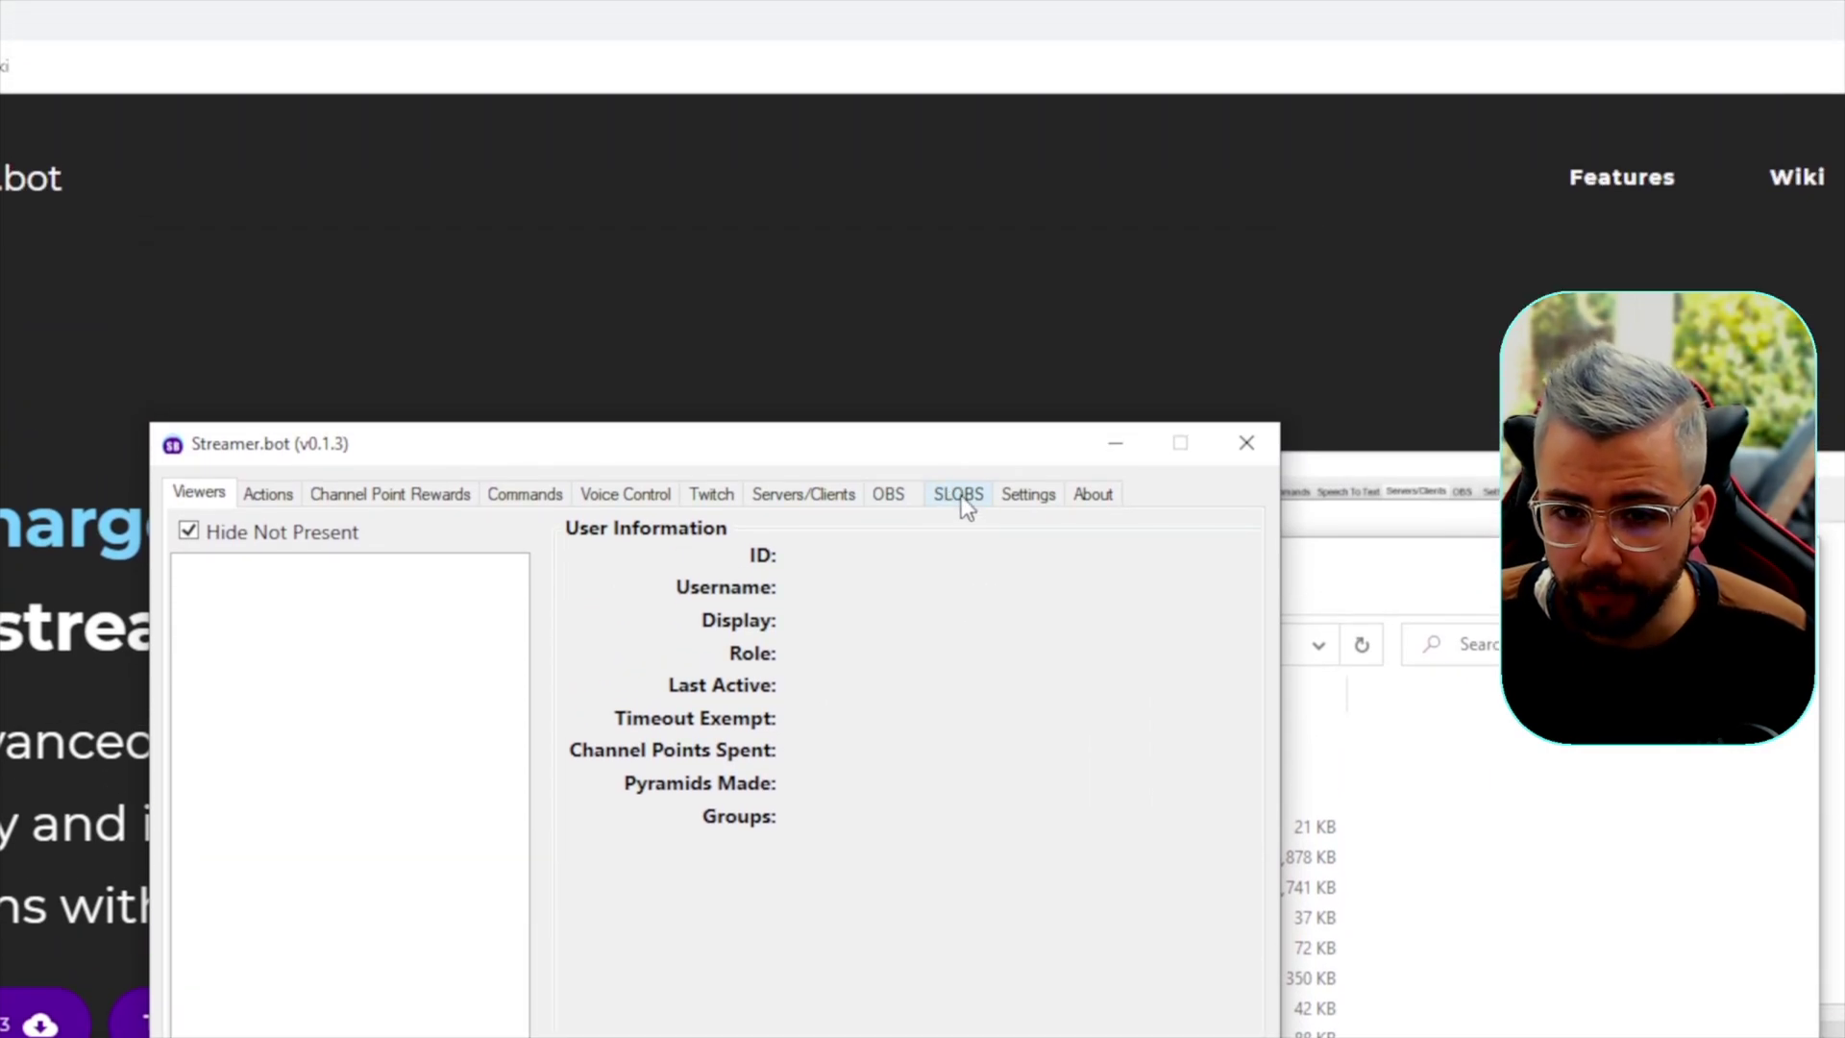
Step: Start adding a new SLOBS connection in Streamer.bot
left_click(961, 498)
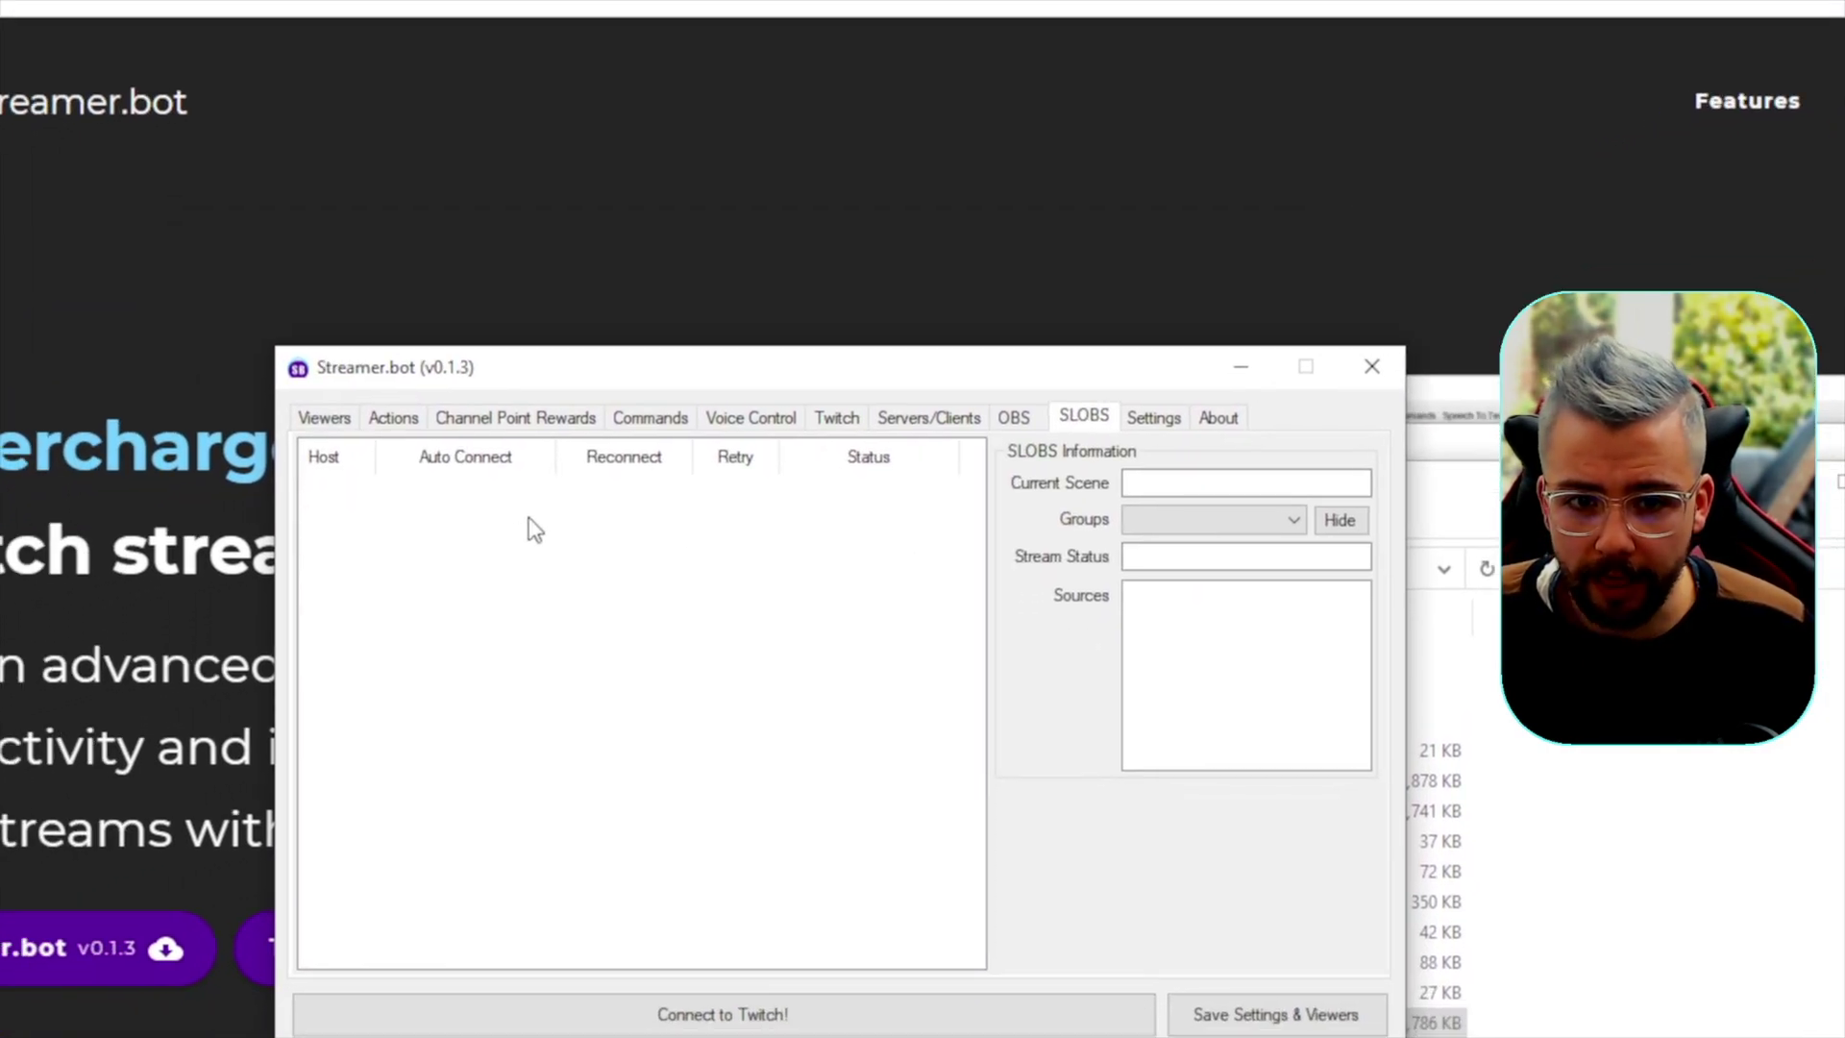
right_click(550, 534)
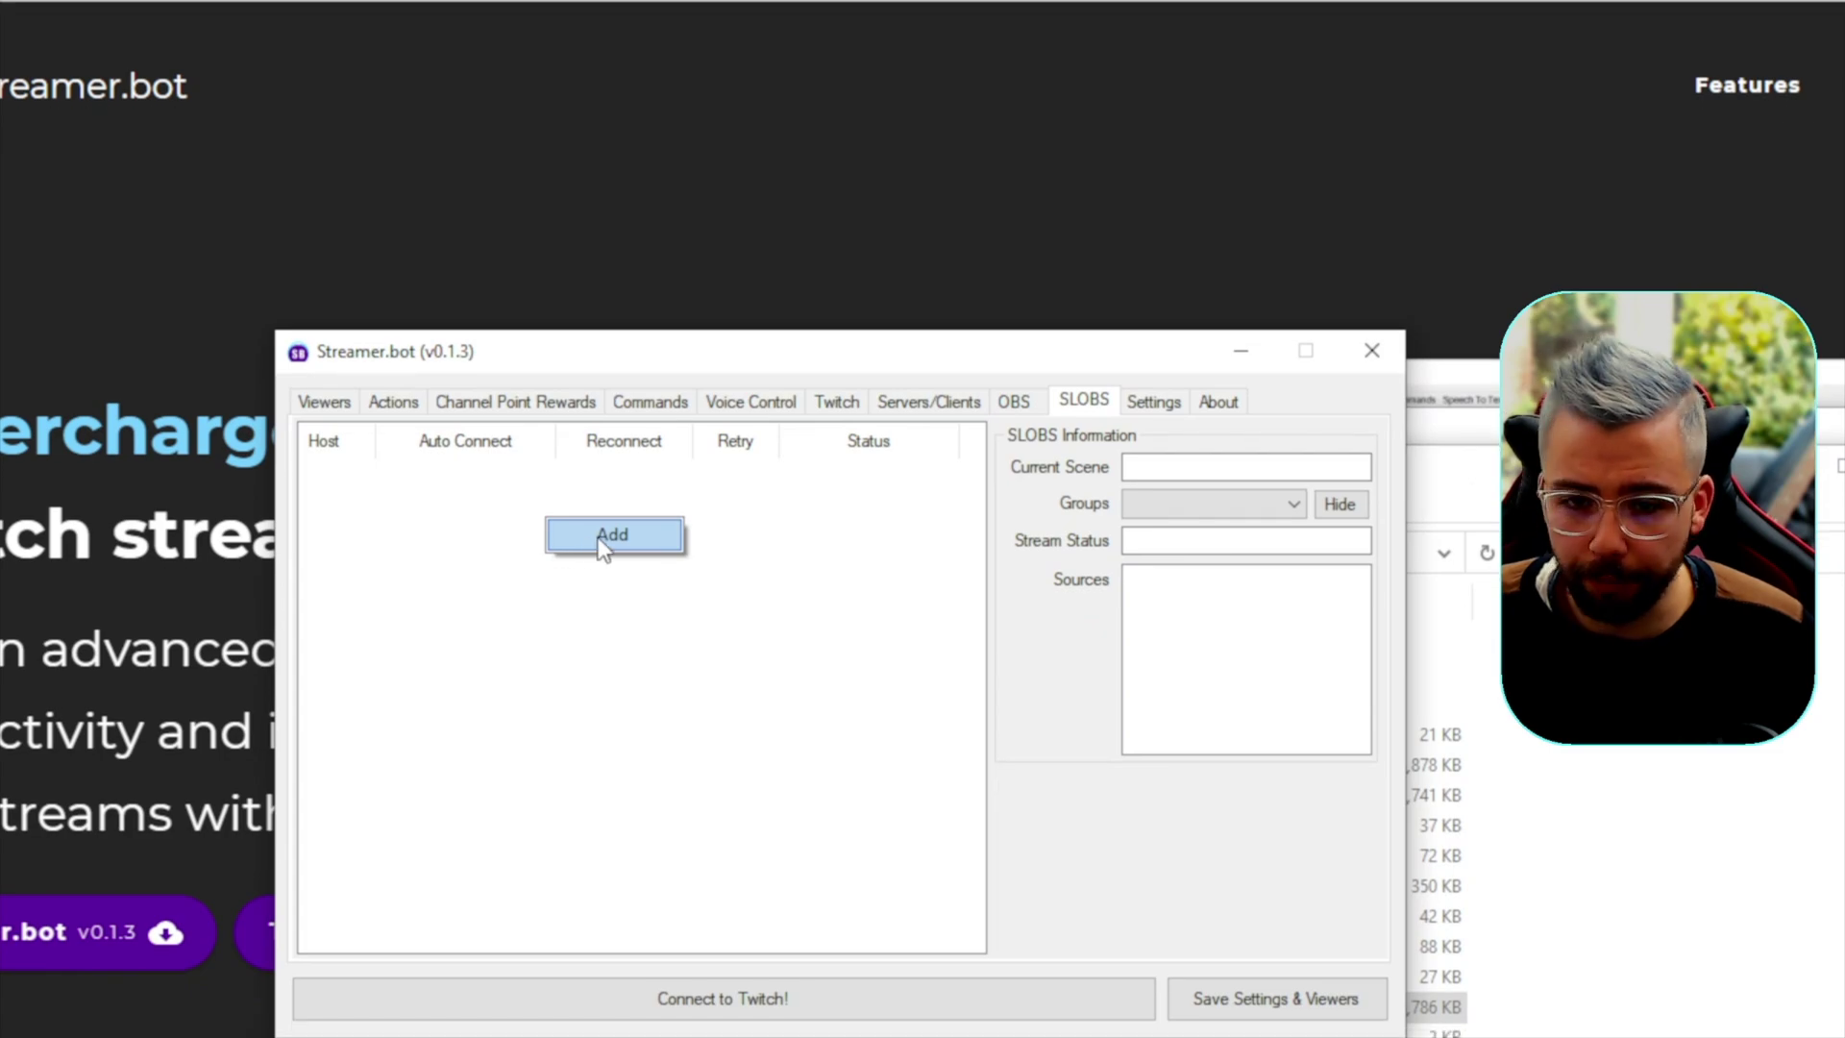
left_click(603, 540)
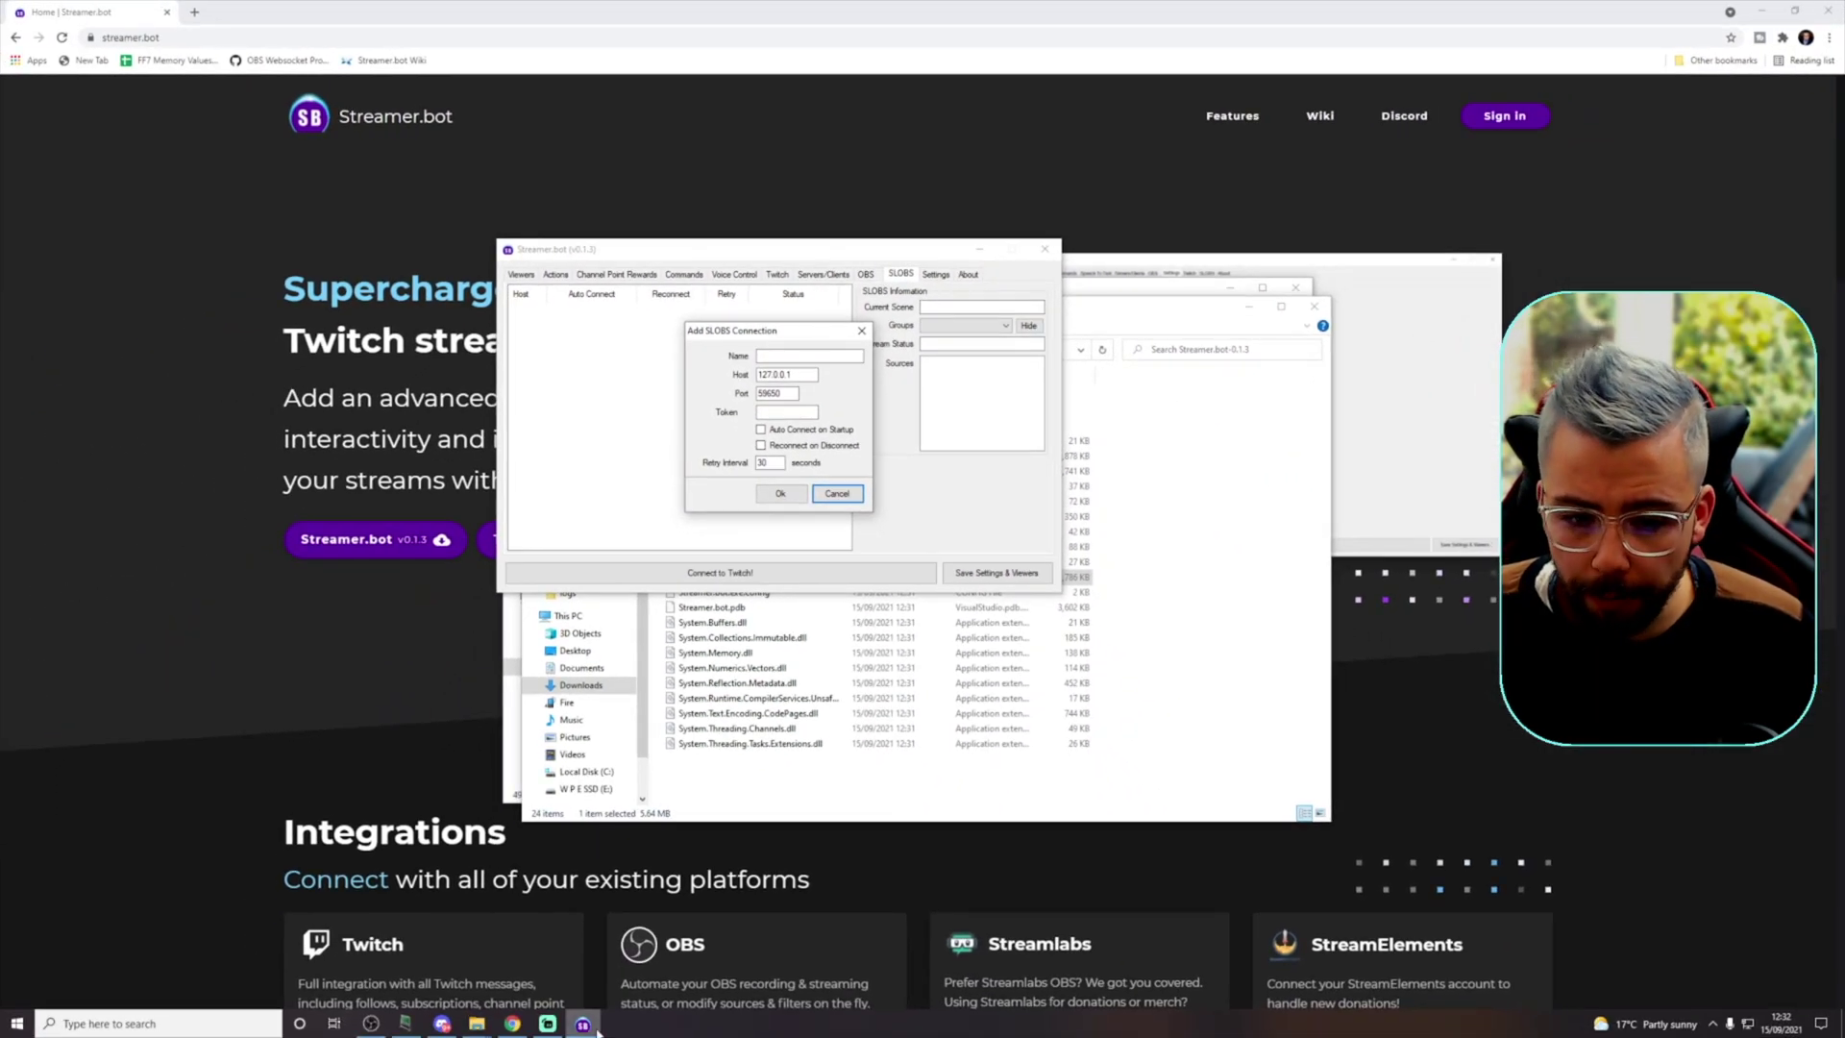
Step: Switch to Streamlabs OBS, make New Scene the active scene, and return to the port entry of the Streamer.bot connection
left_click(547, 1024)
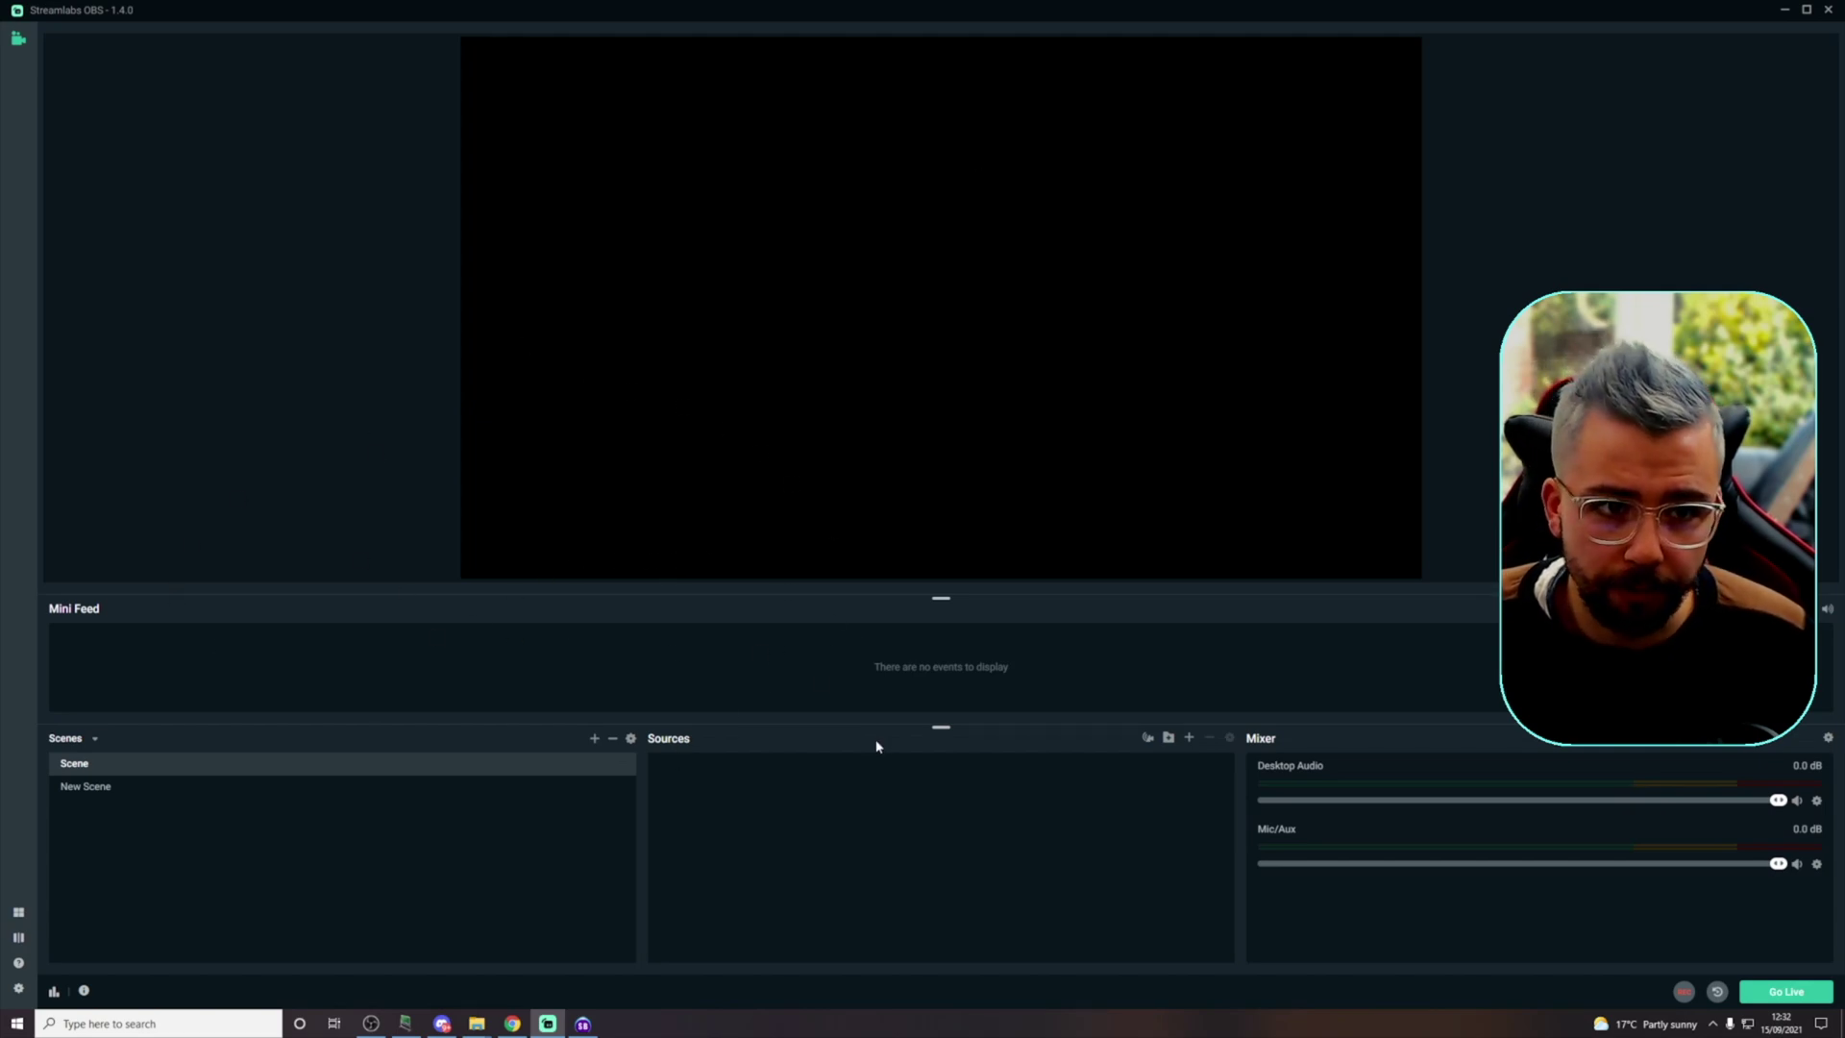
left_click(103, 792)
left_click(582, 1024)
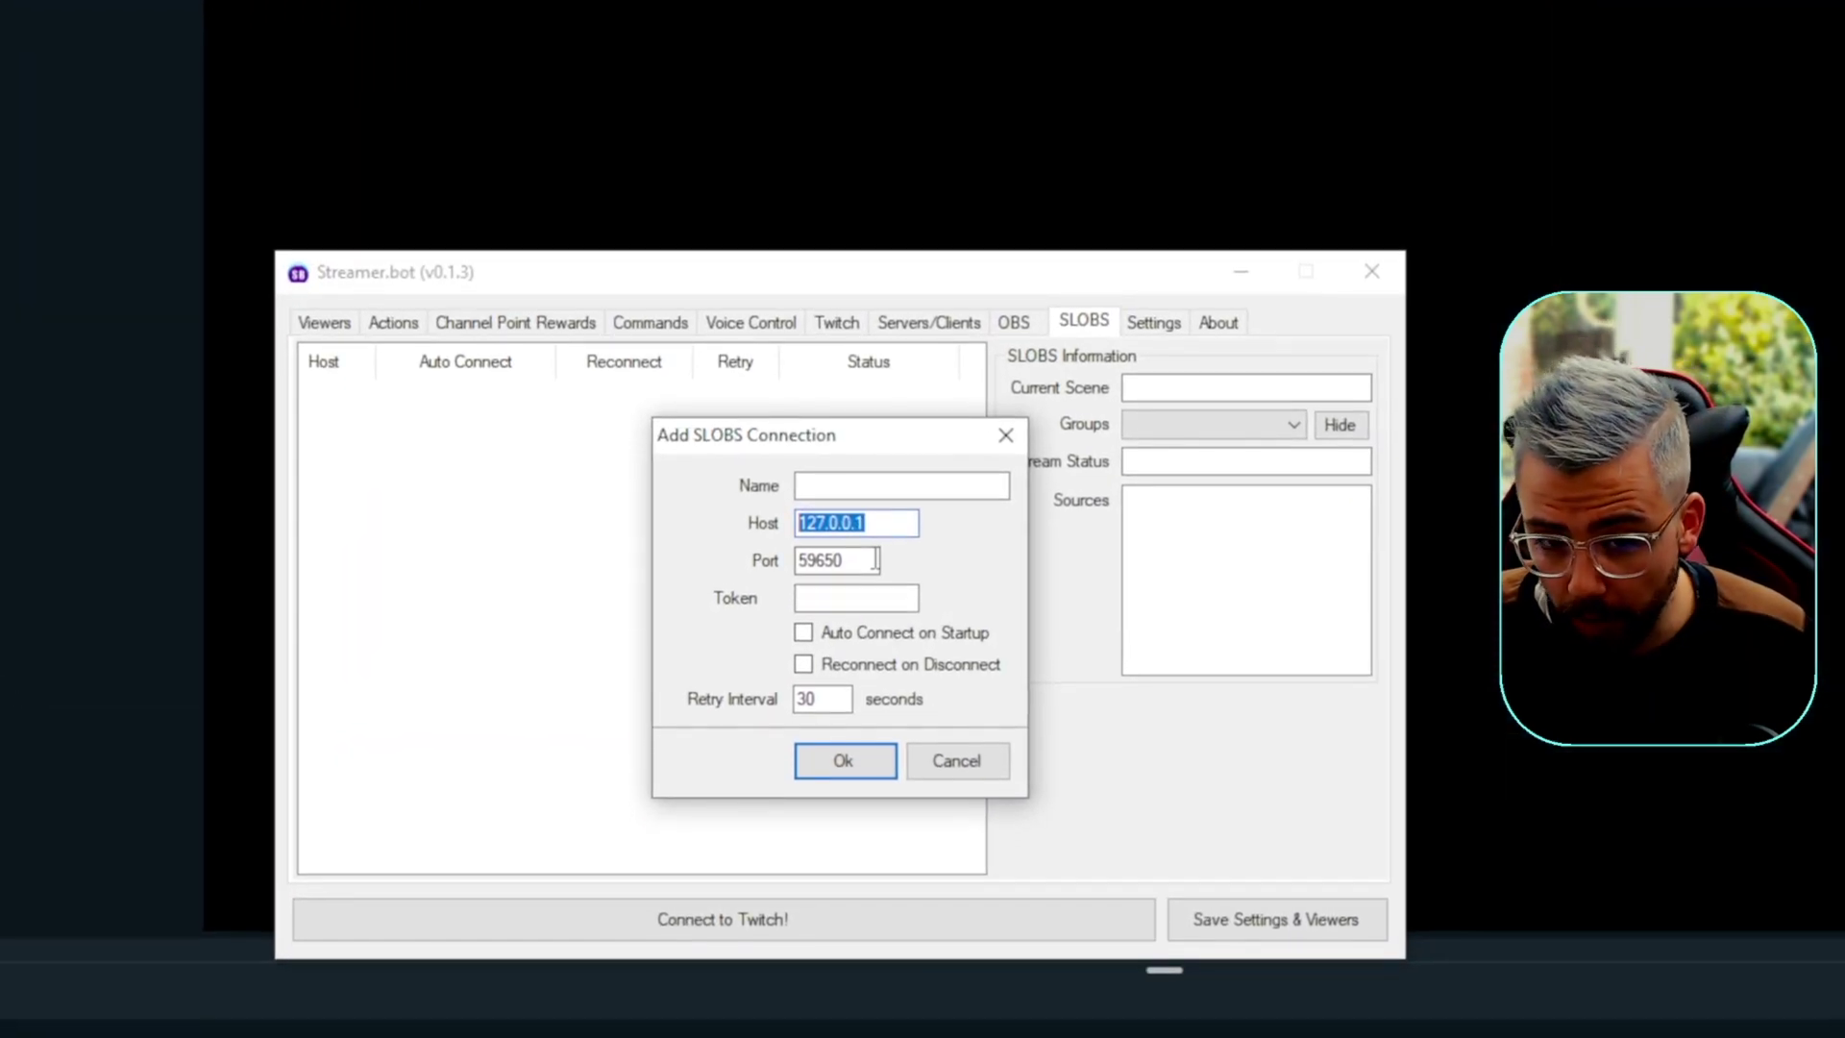
left_click_drag(876, 560, 800, 560)
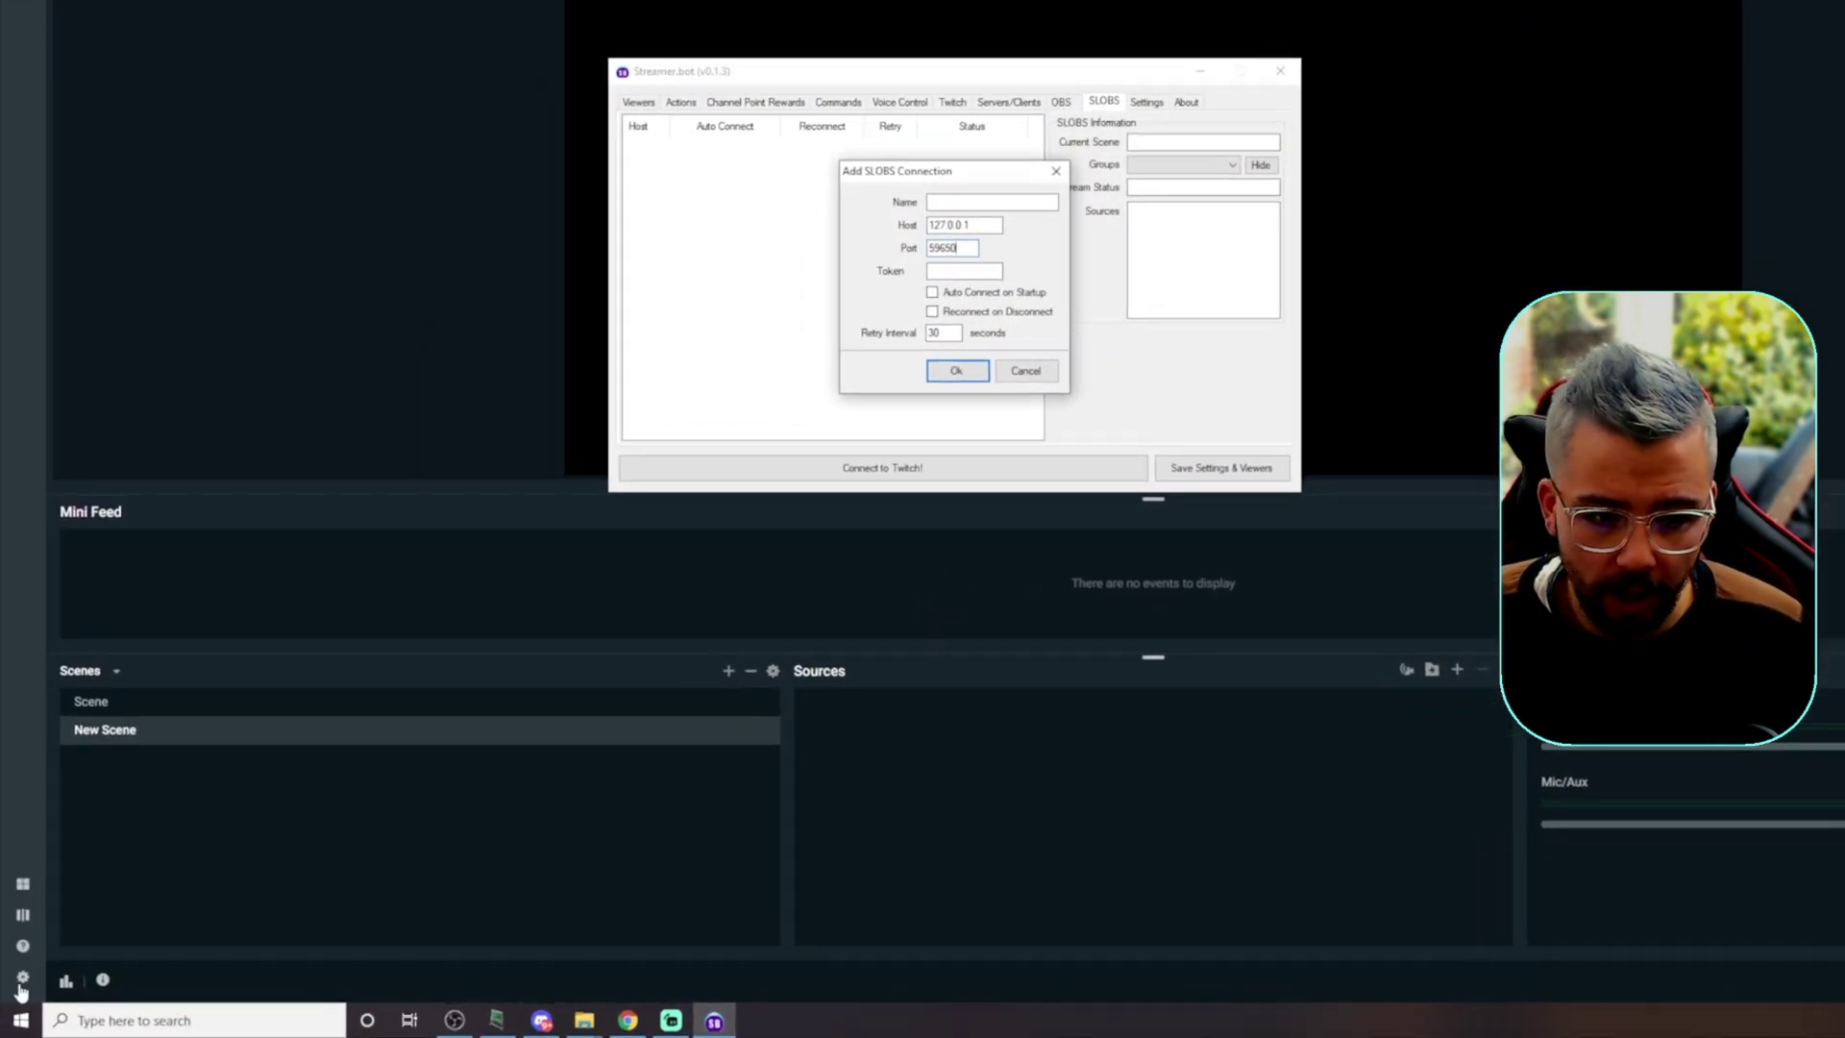
Step: Reveal the Remote Control connection details in the Streamlabs OBS settings and generate a new API token
left_click(18, 988)
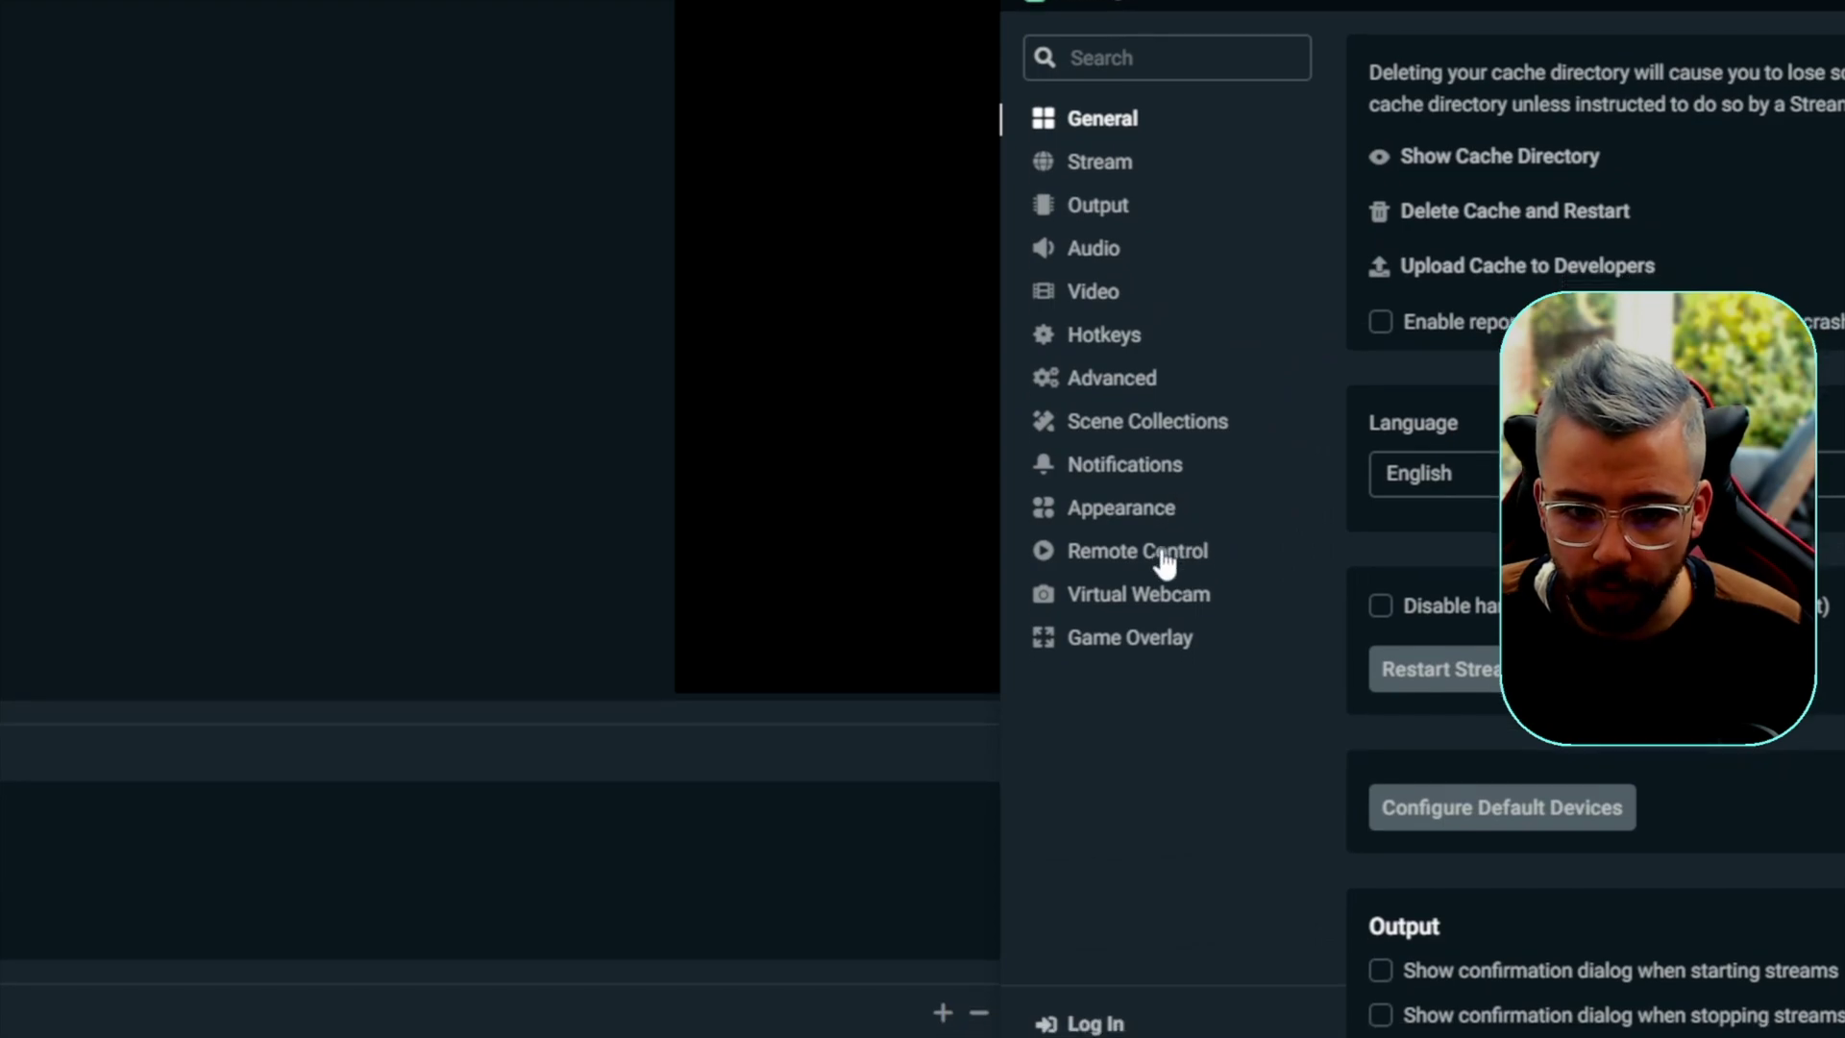
left_click(1149, 555)
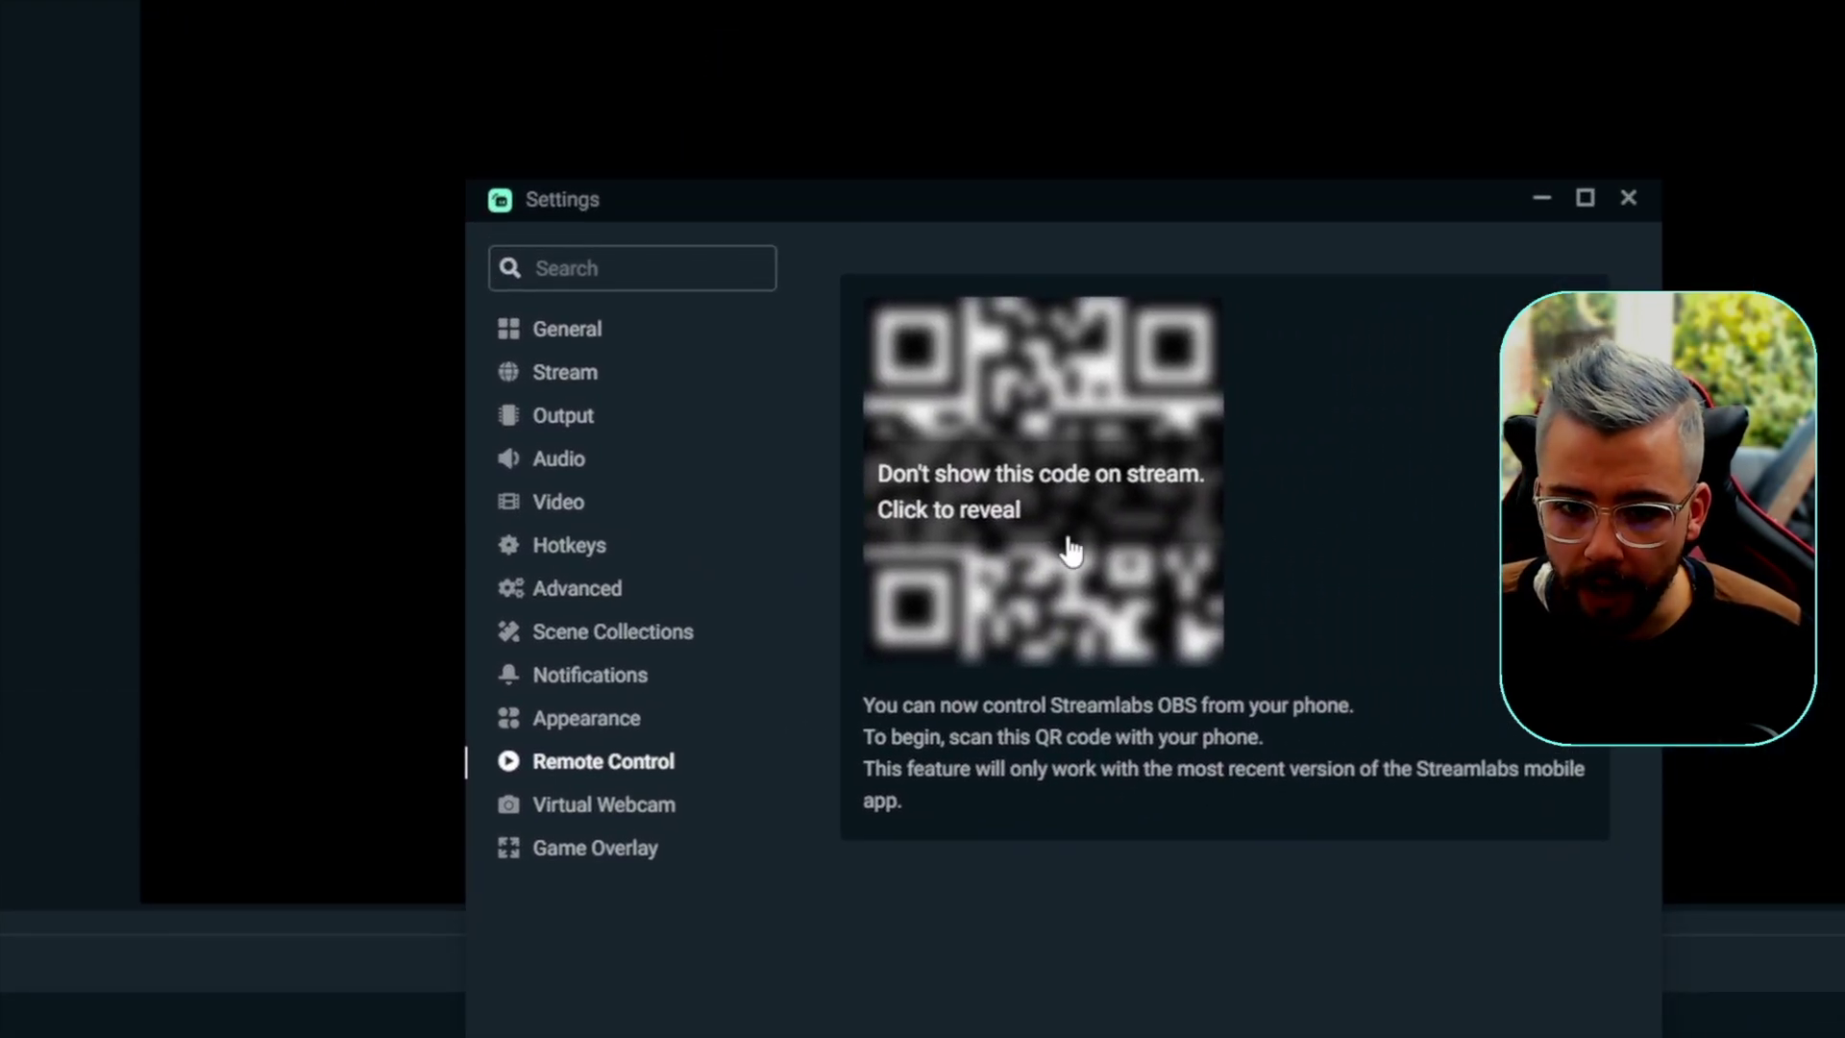
left_click(1071, 550)
left_click(930, 684)
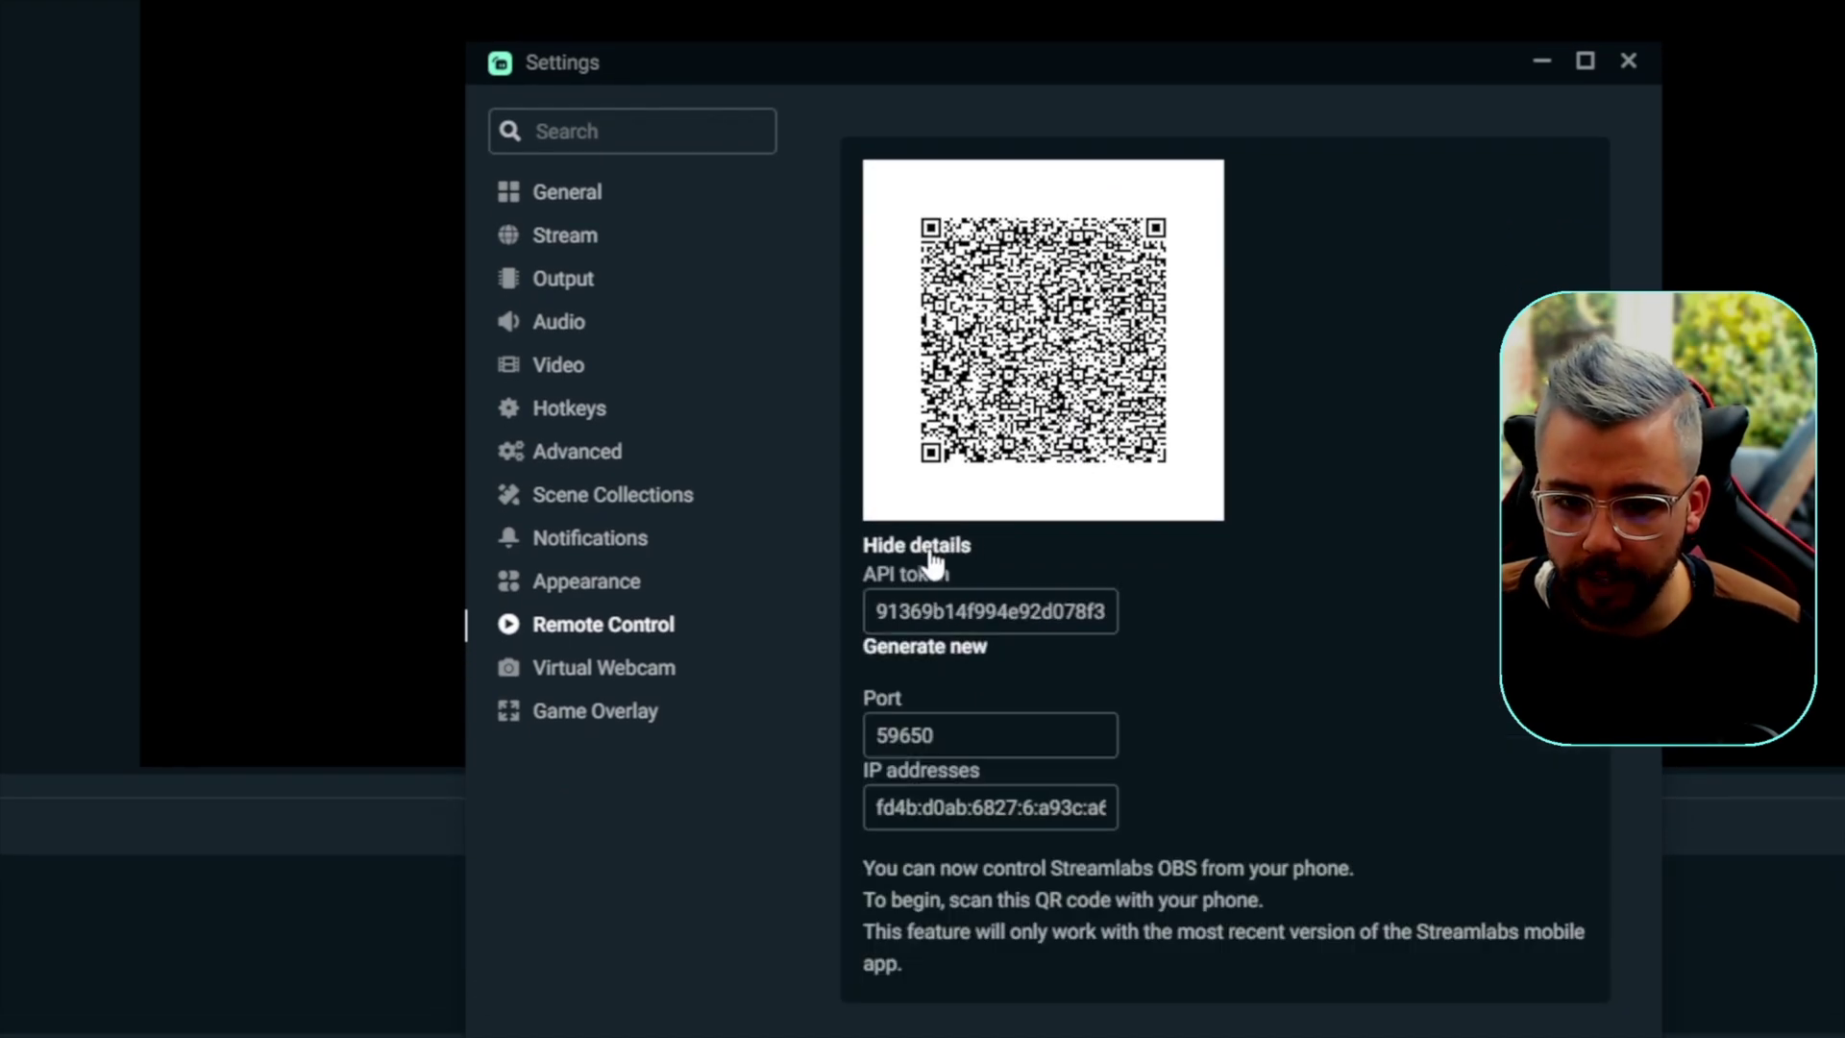
left_click_drag(934, 611, 733, 600)
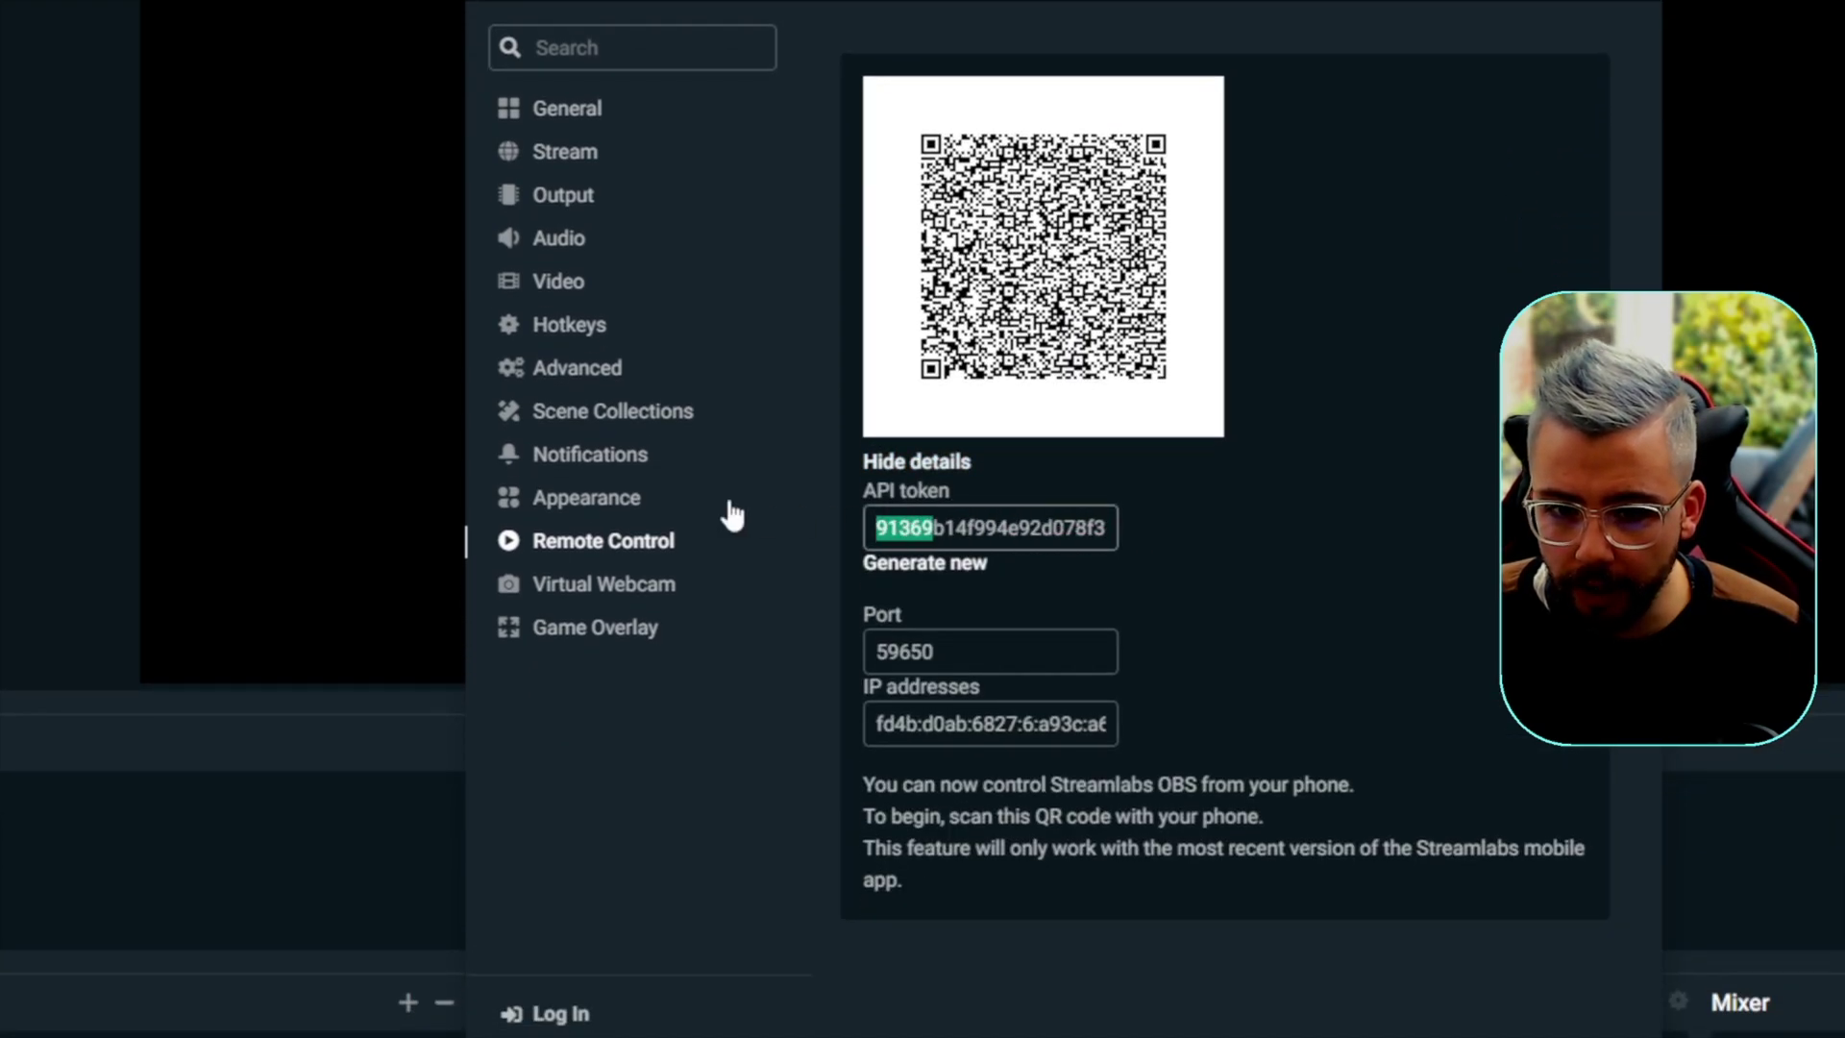
left_click(950, 565)
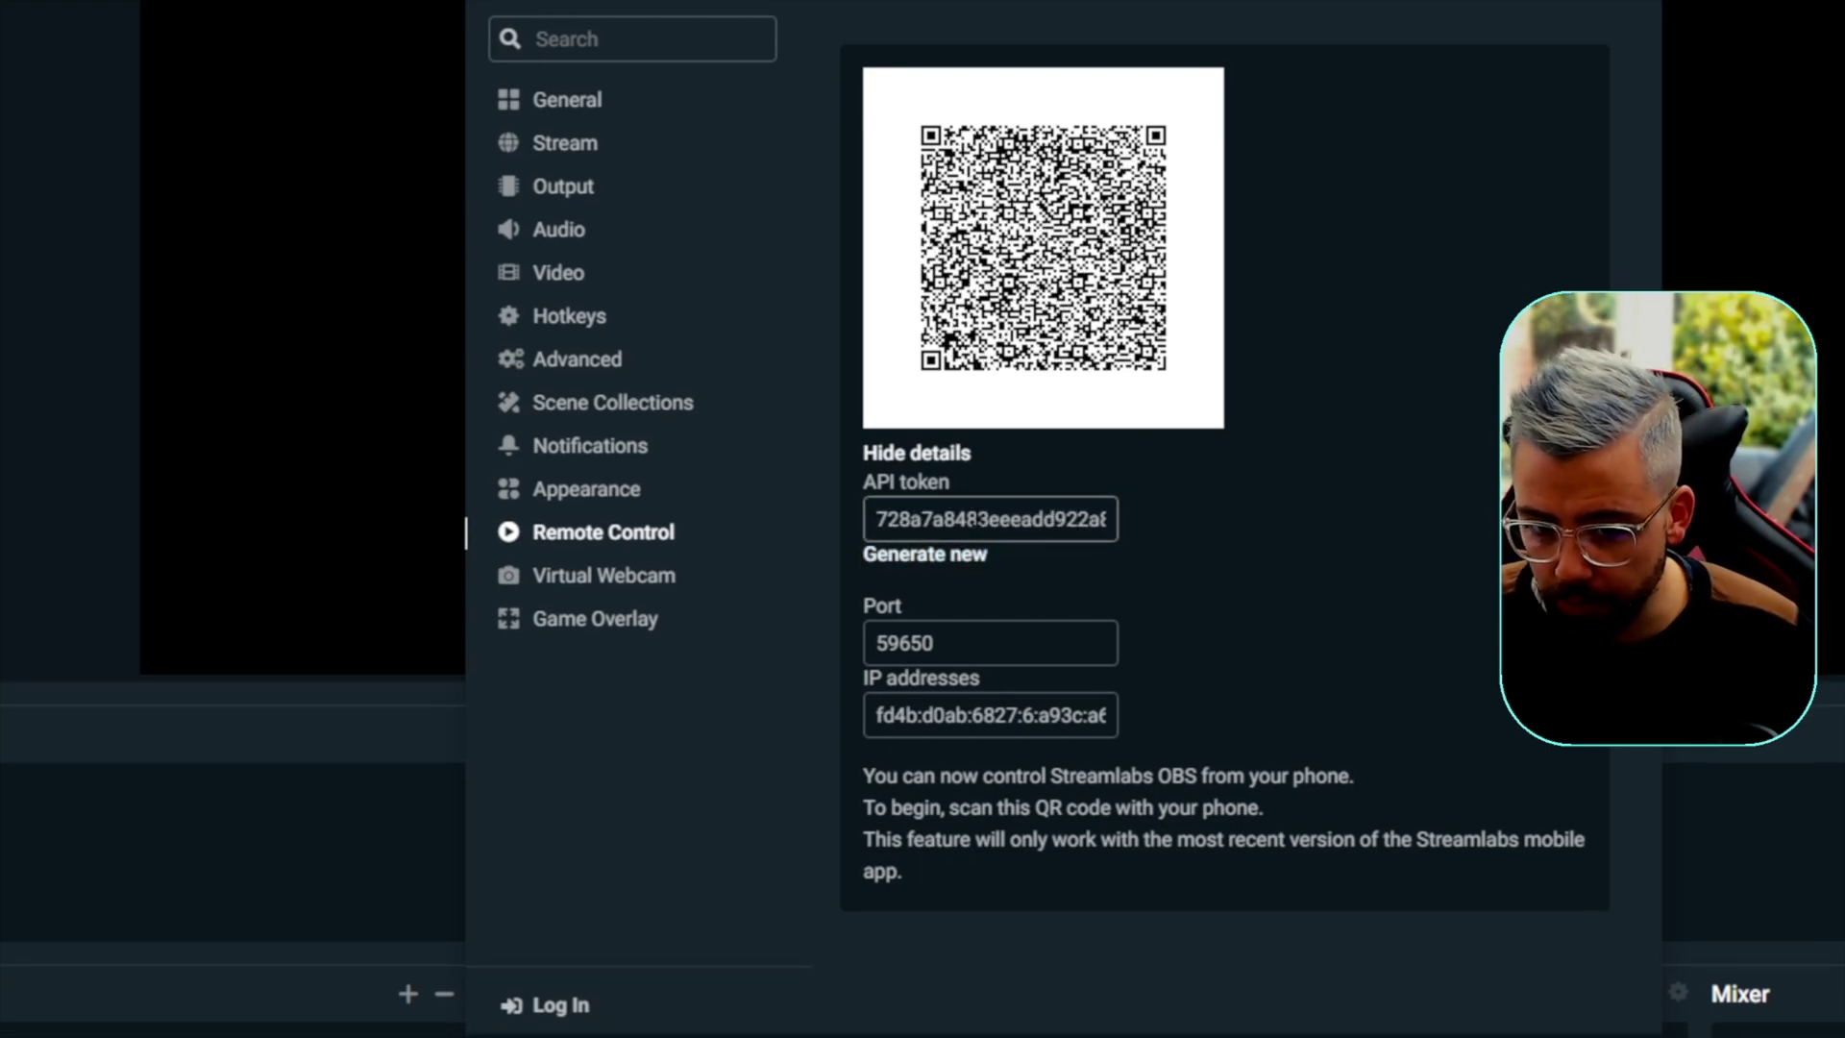
Step: Copy the new API token from Streamlabs OBS and paste it as the token of the Streamer.bot SLOBS connection
double_click(972, 519)
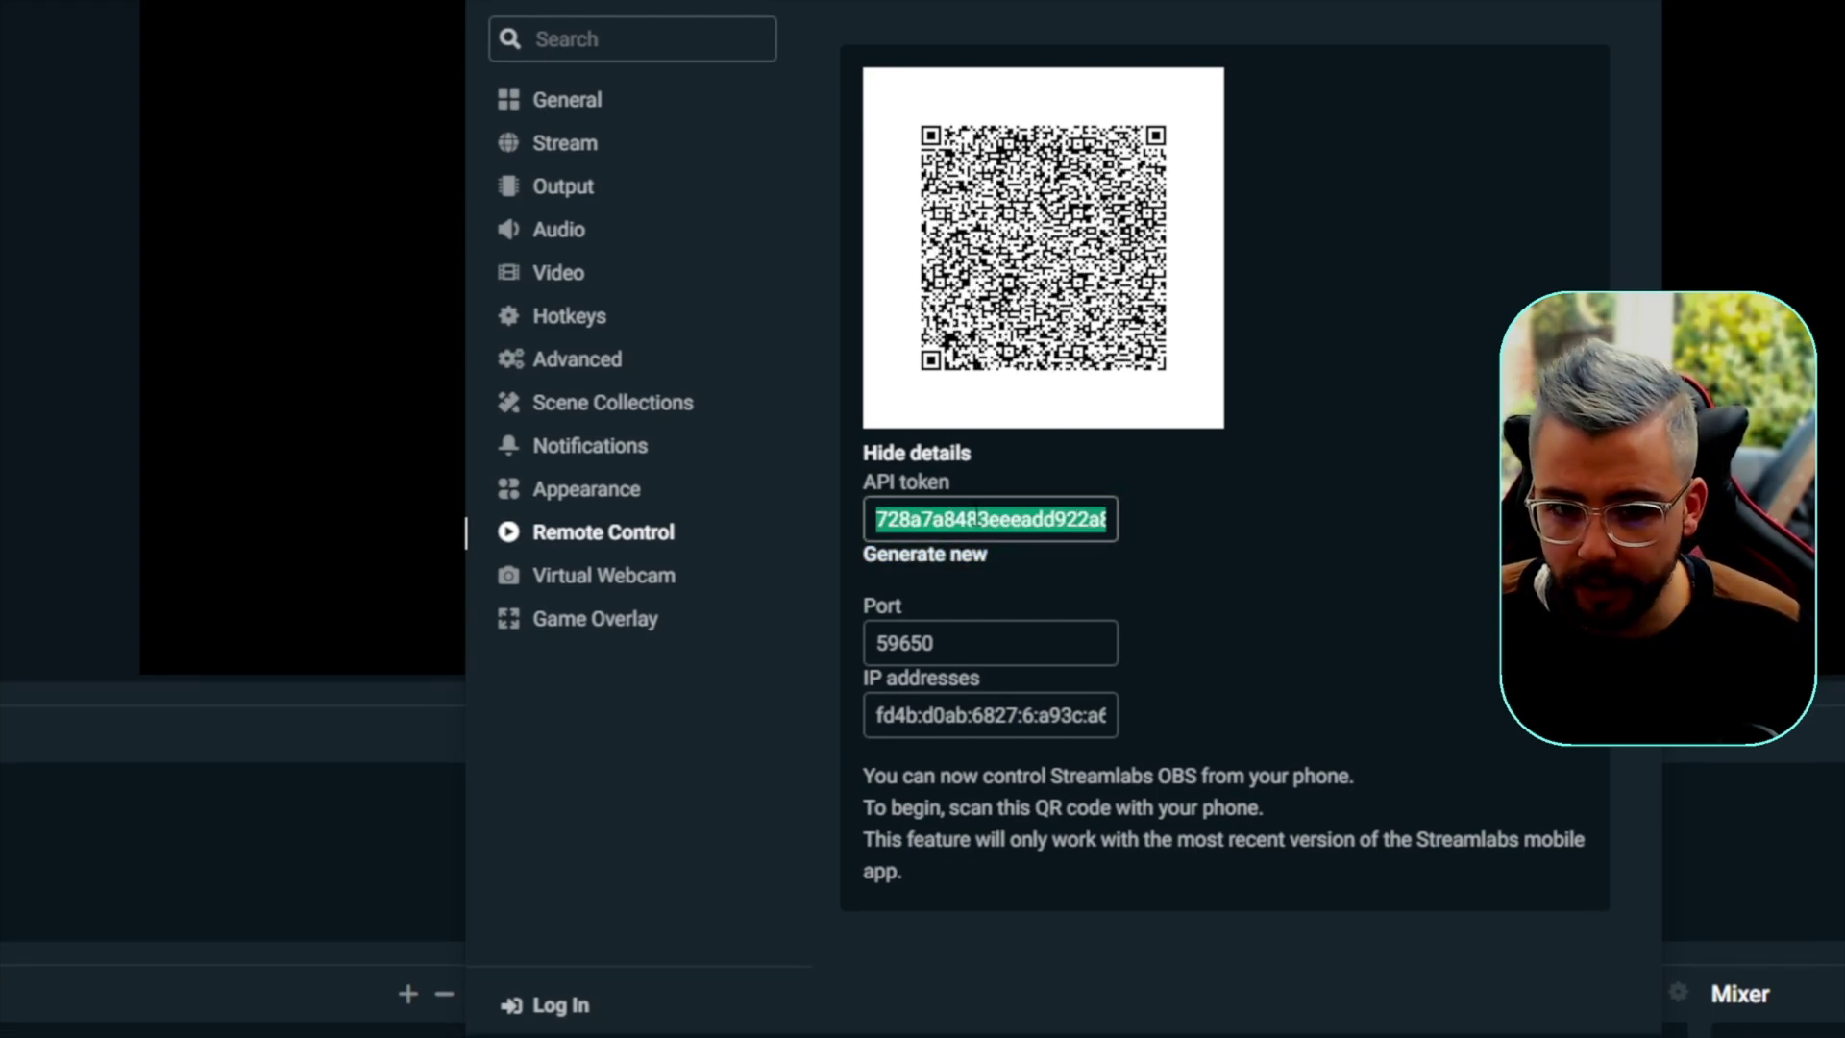
key("alt+Tab")
key("alt+Tab")
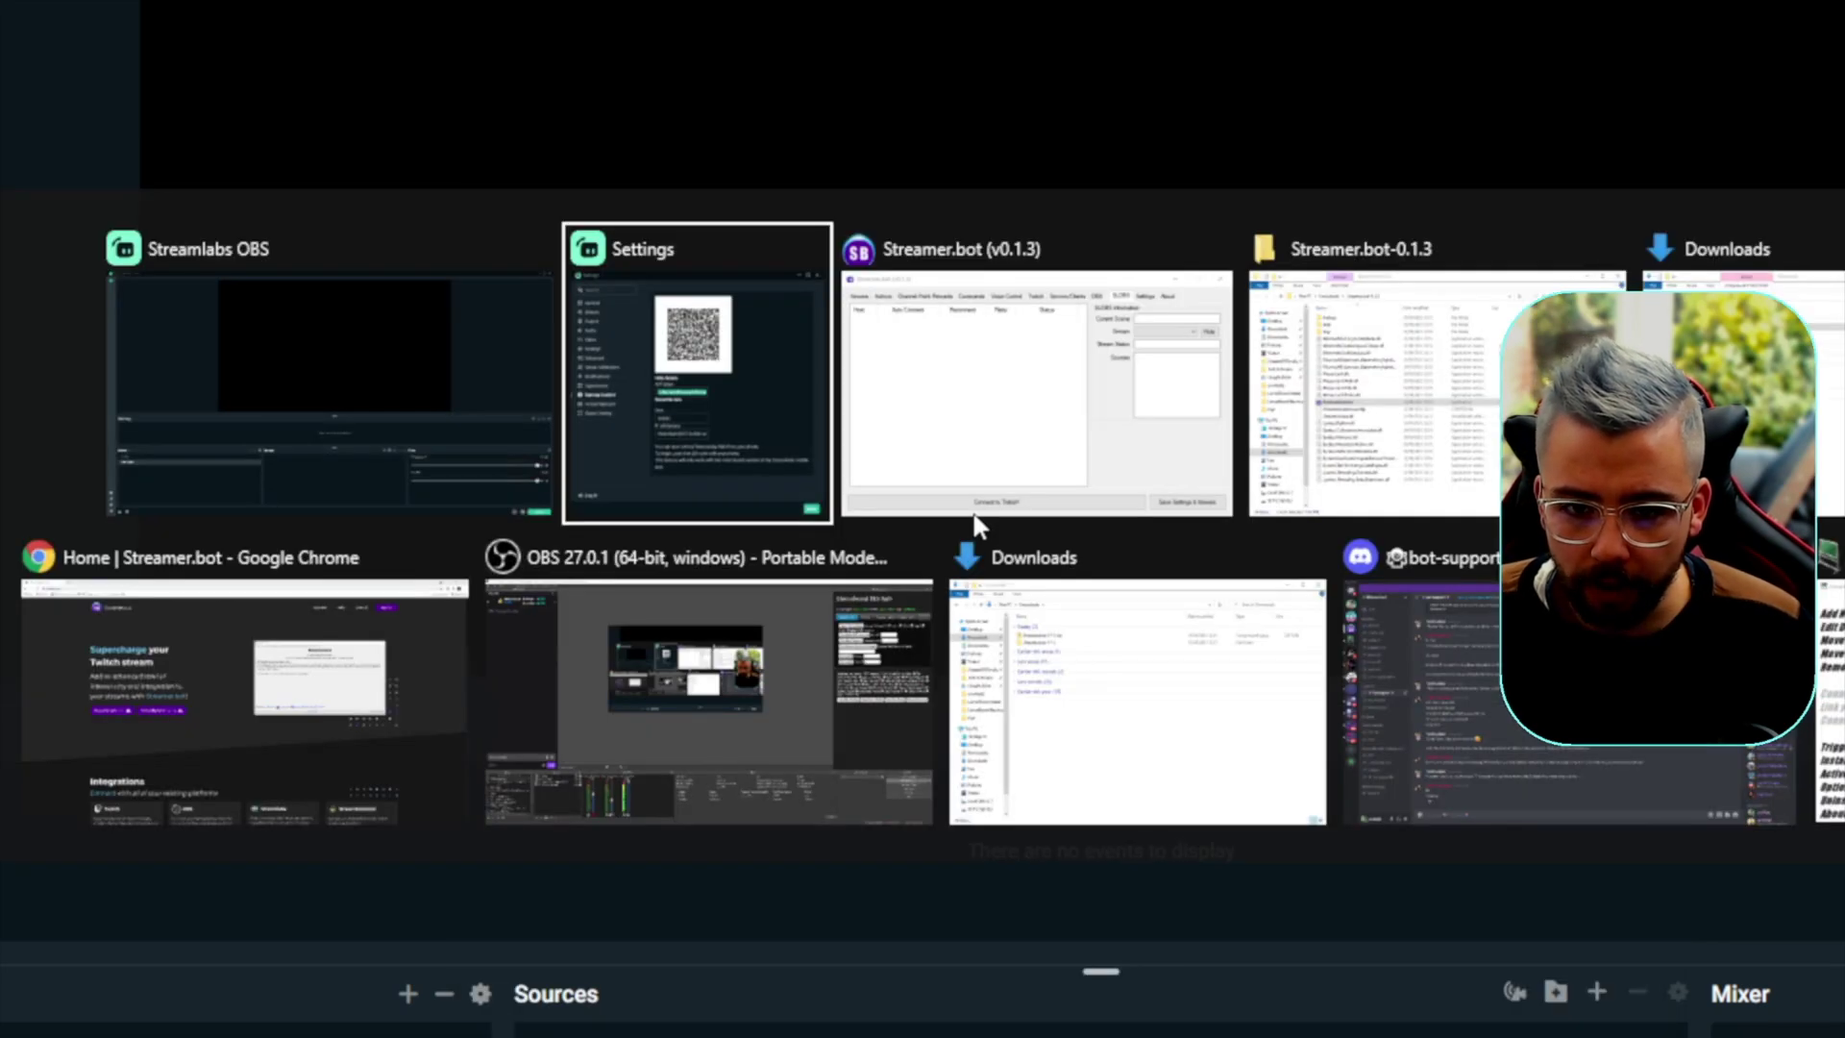
left_click(972, 509)
left_click(782, 342)
key("ctrl+v")
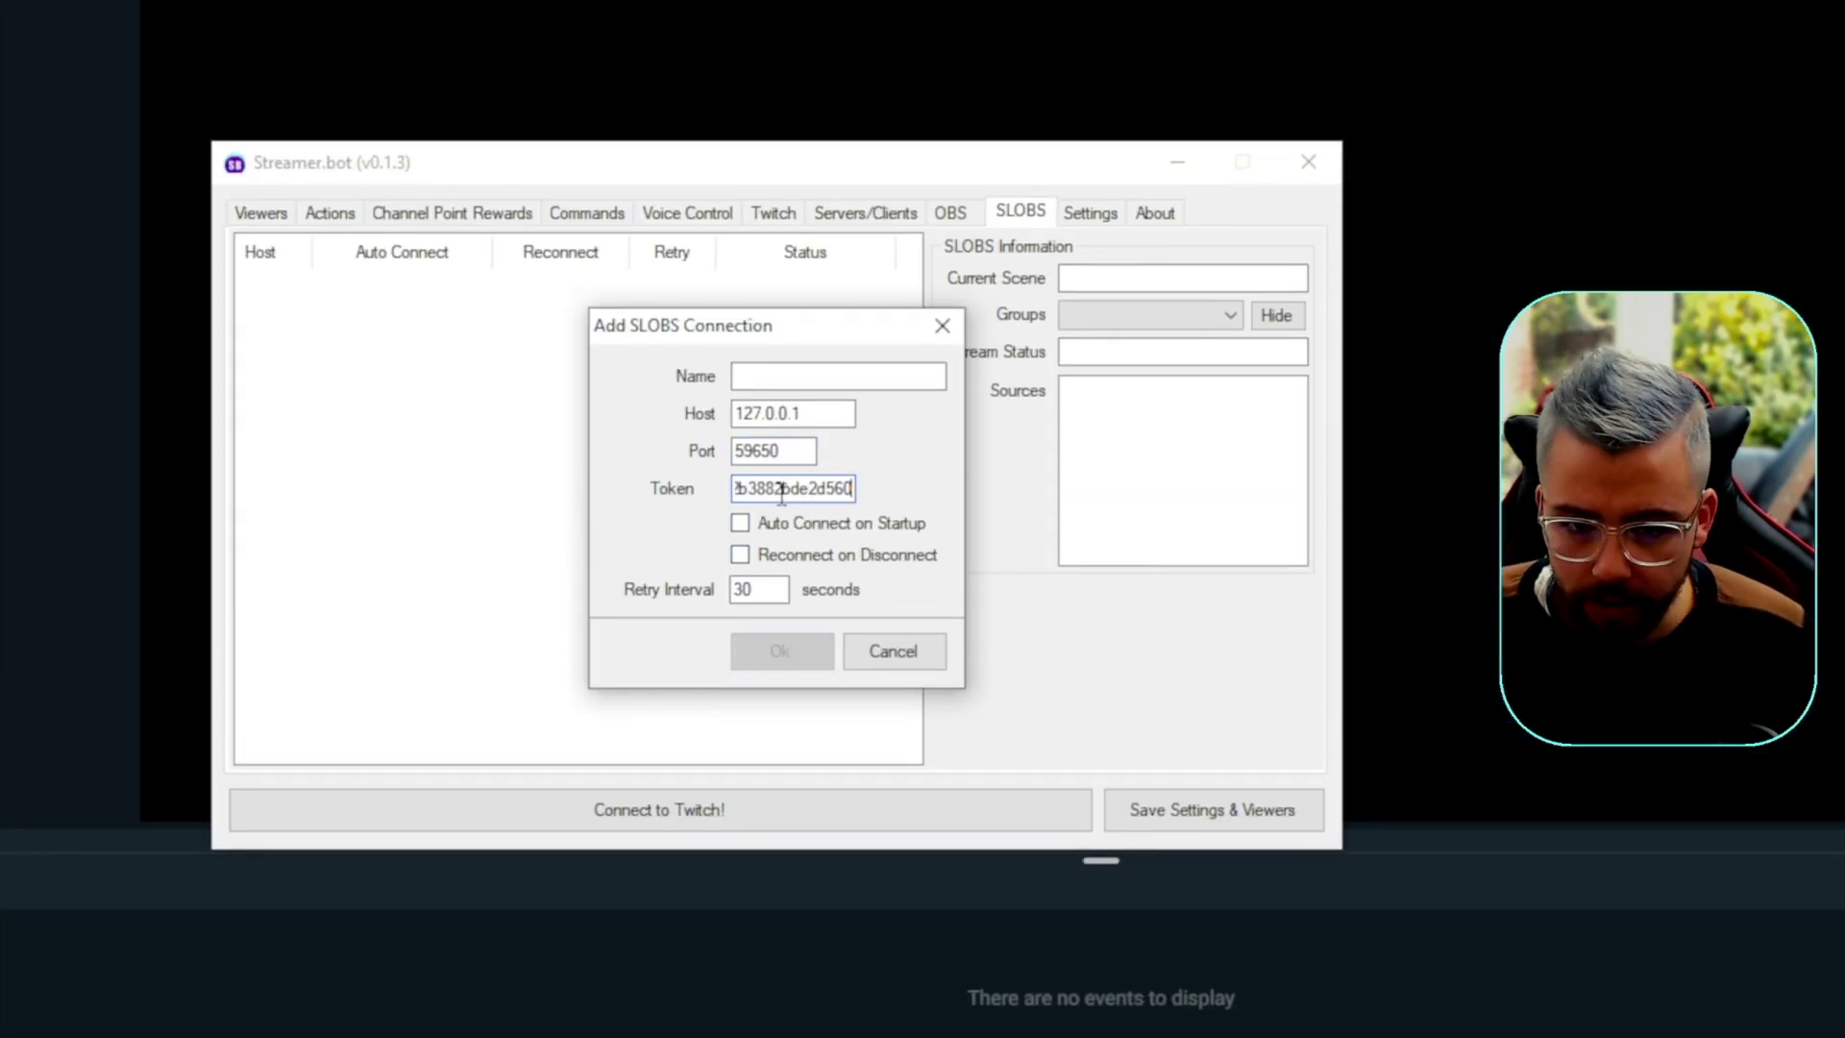
key("alt+Tab")
key("alt+Tab")
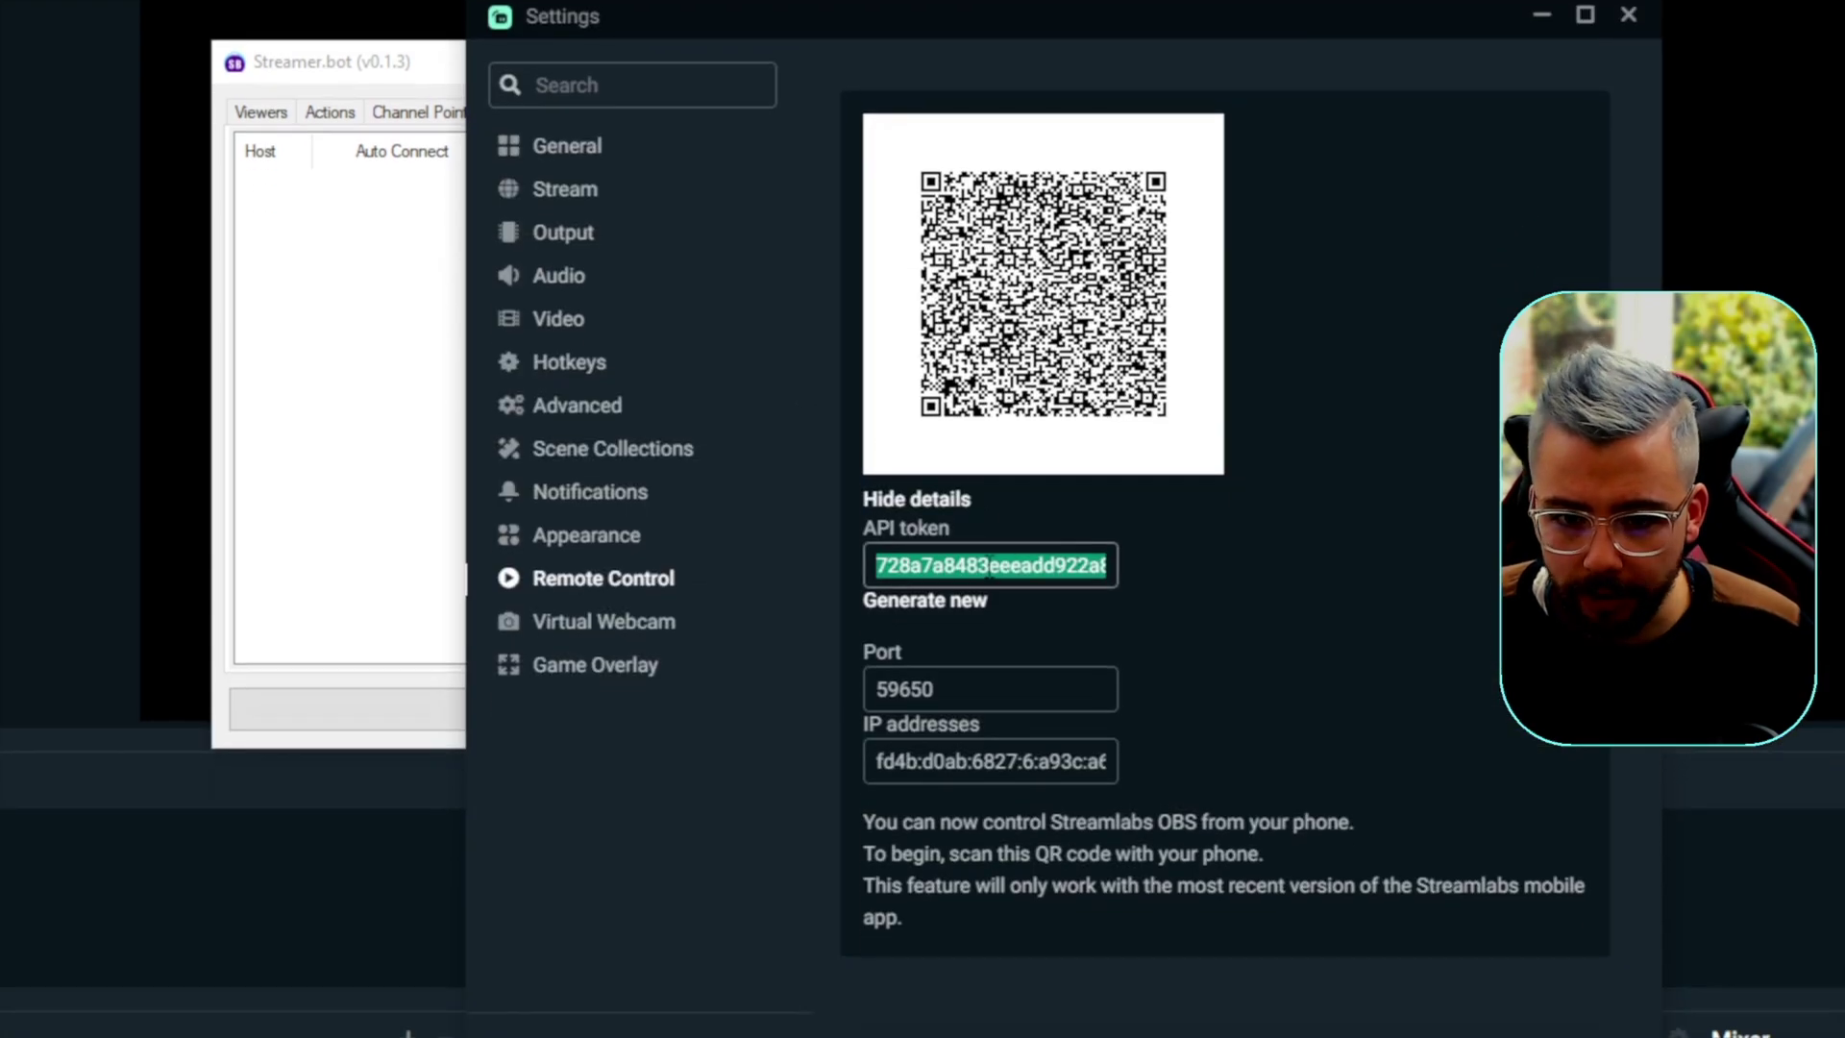
left_click_drag(937, 535, 856, 540)
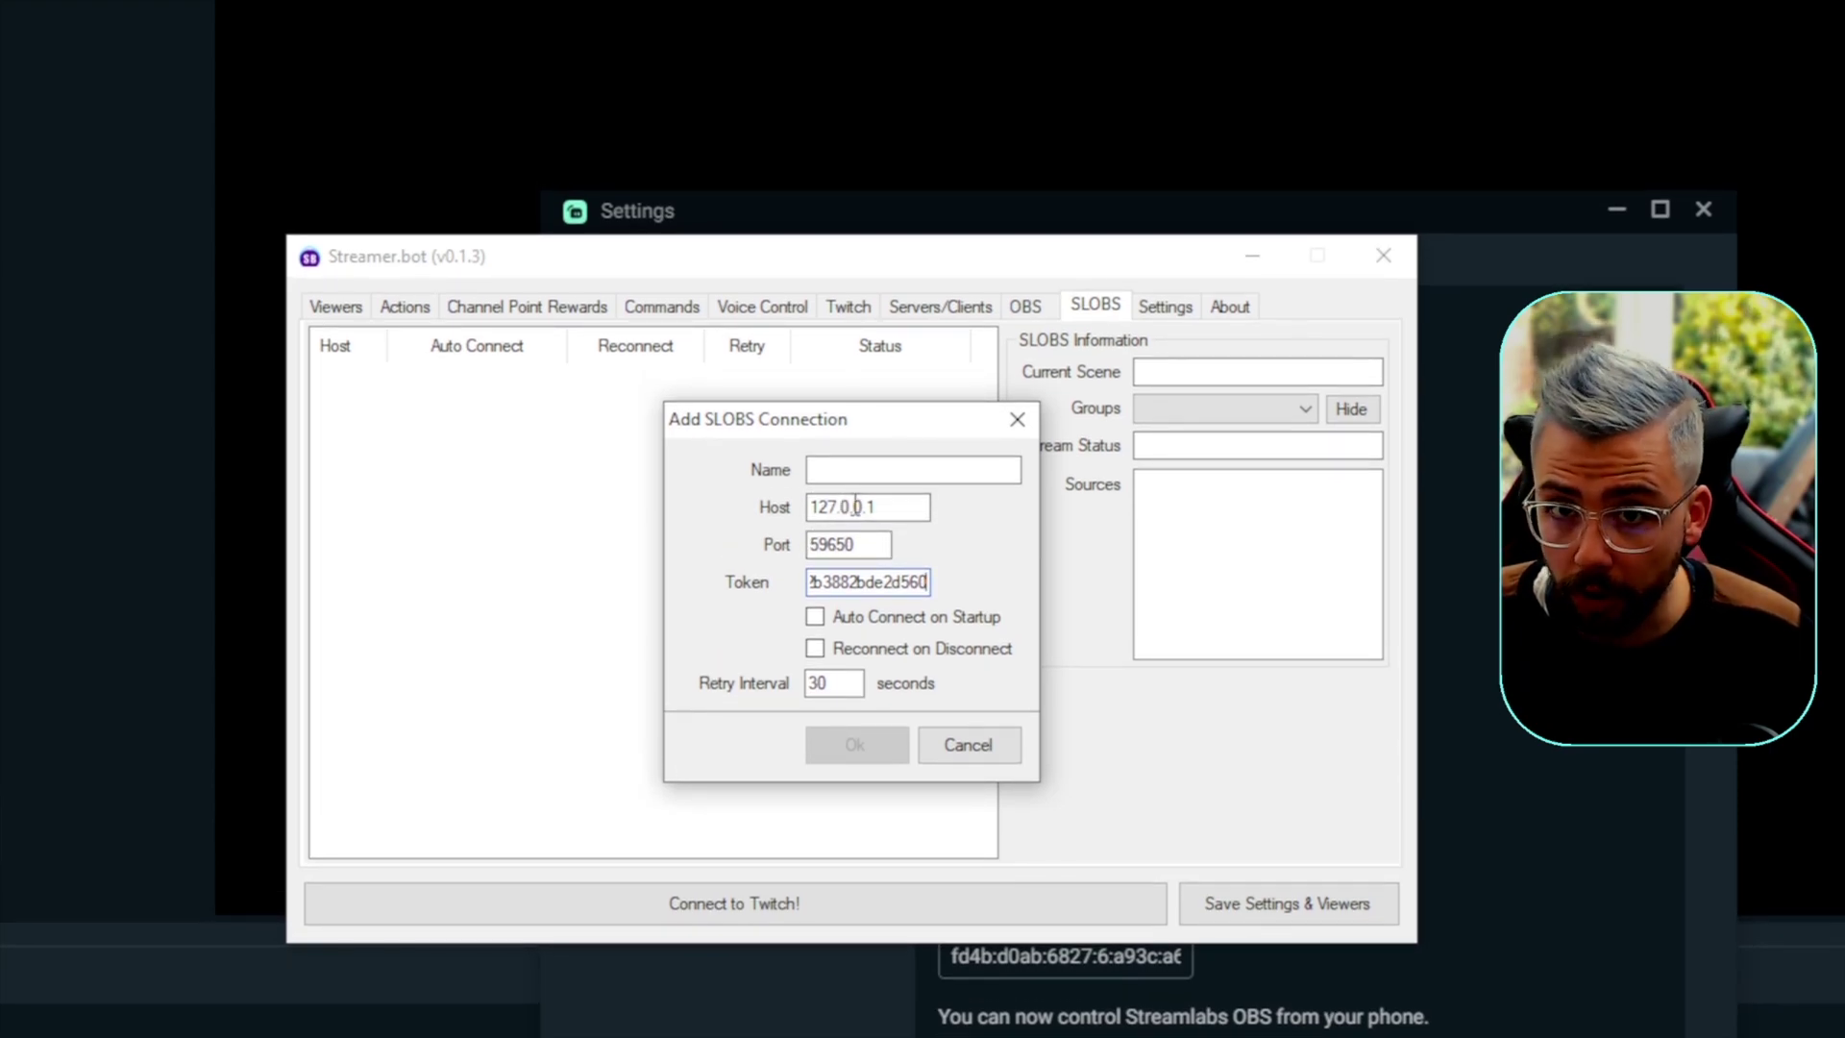
Step: Name the connection SLOBS 1, enable Auto Connect on Startup and Reconnect on Disconnect, and save it
left_click(865, 473)
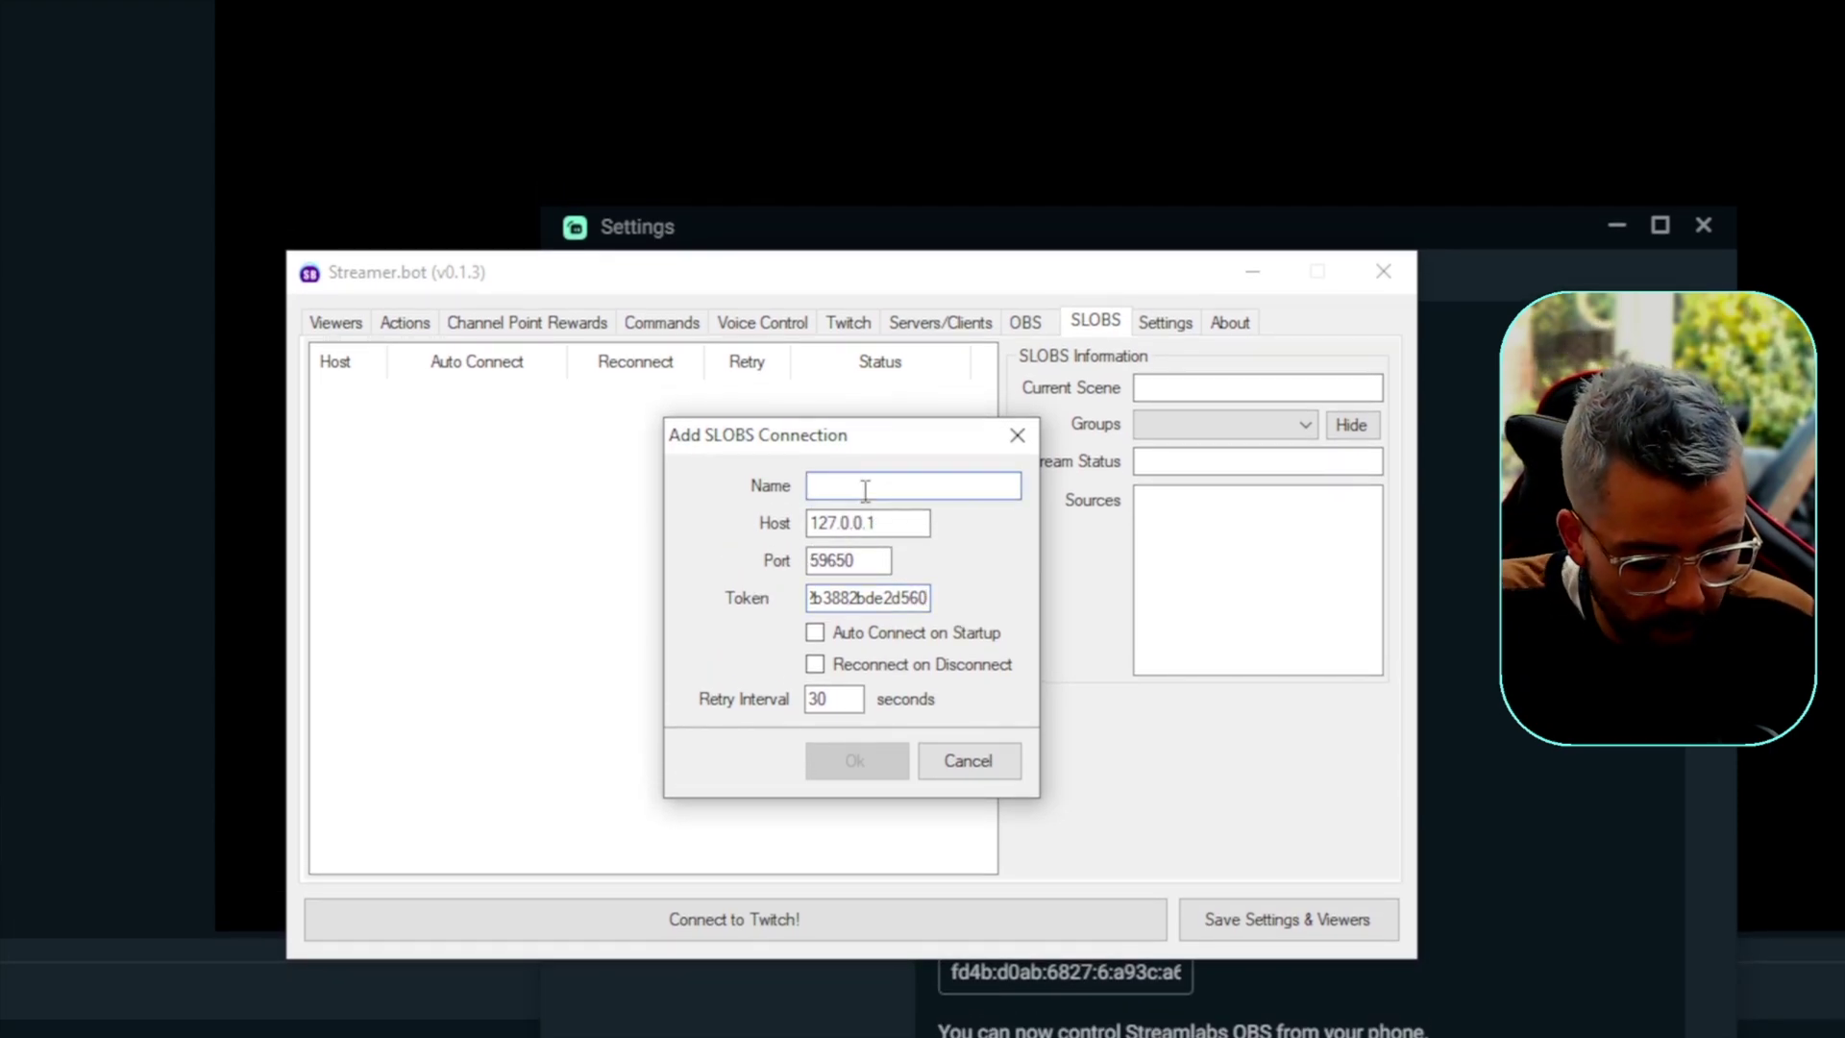
type("SLOBS 1")
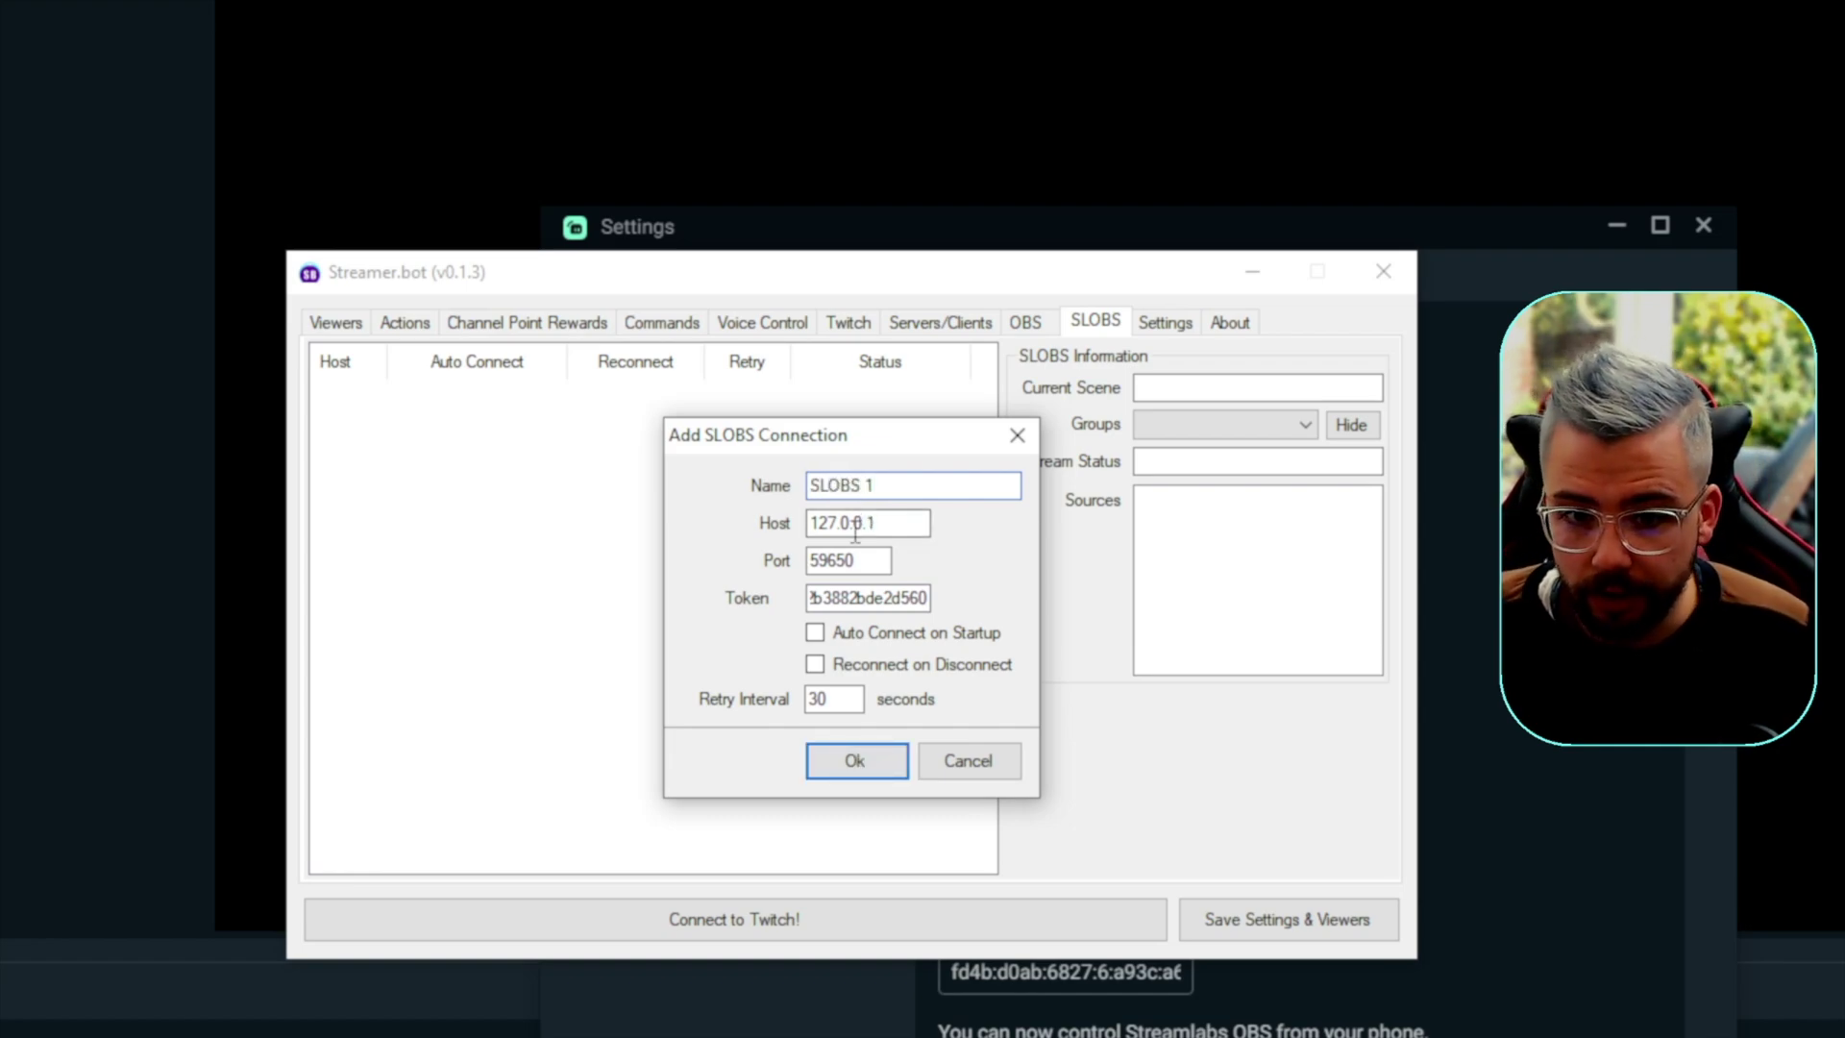
left_click(816, 632)
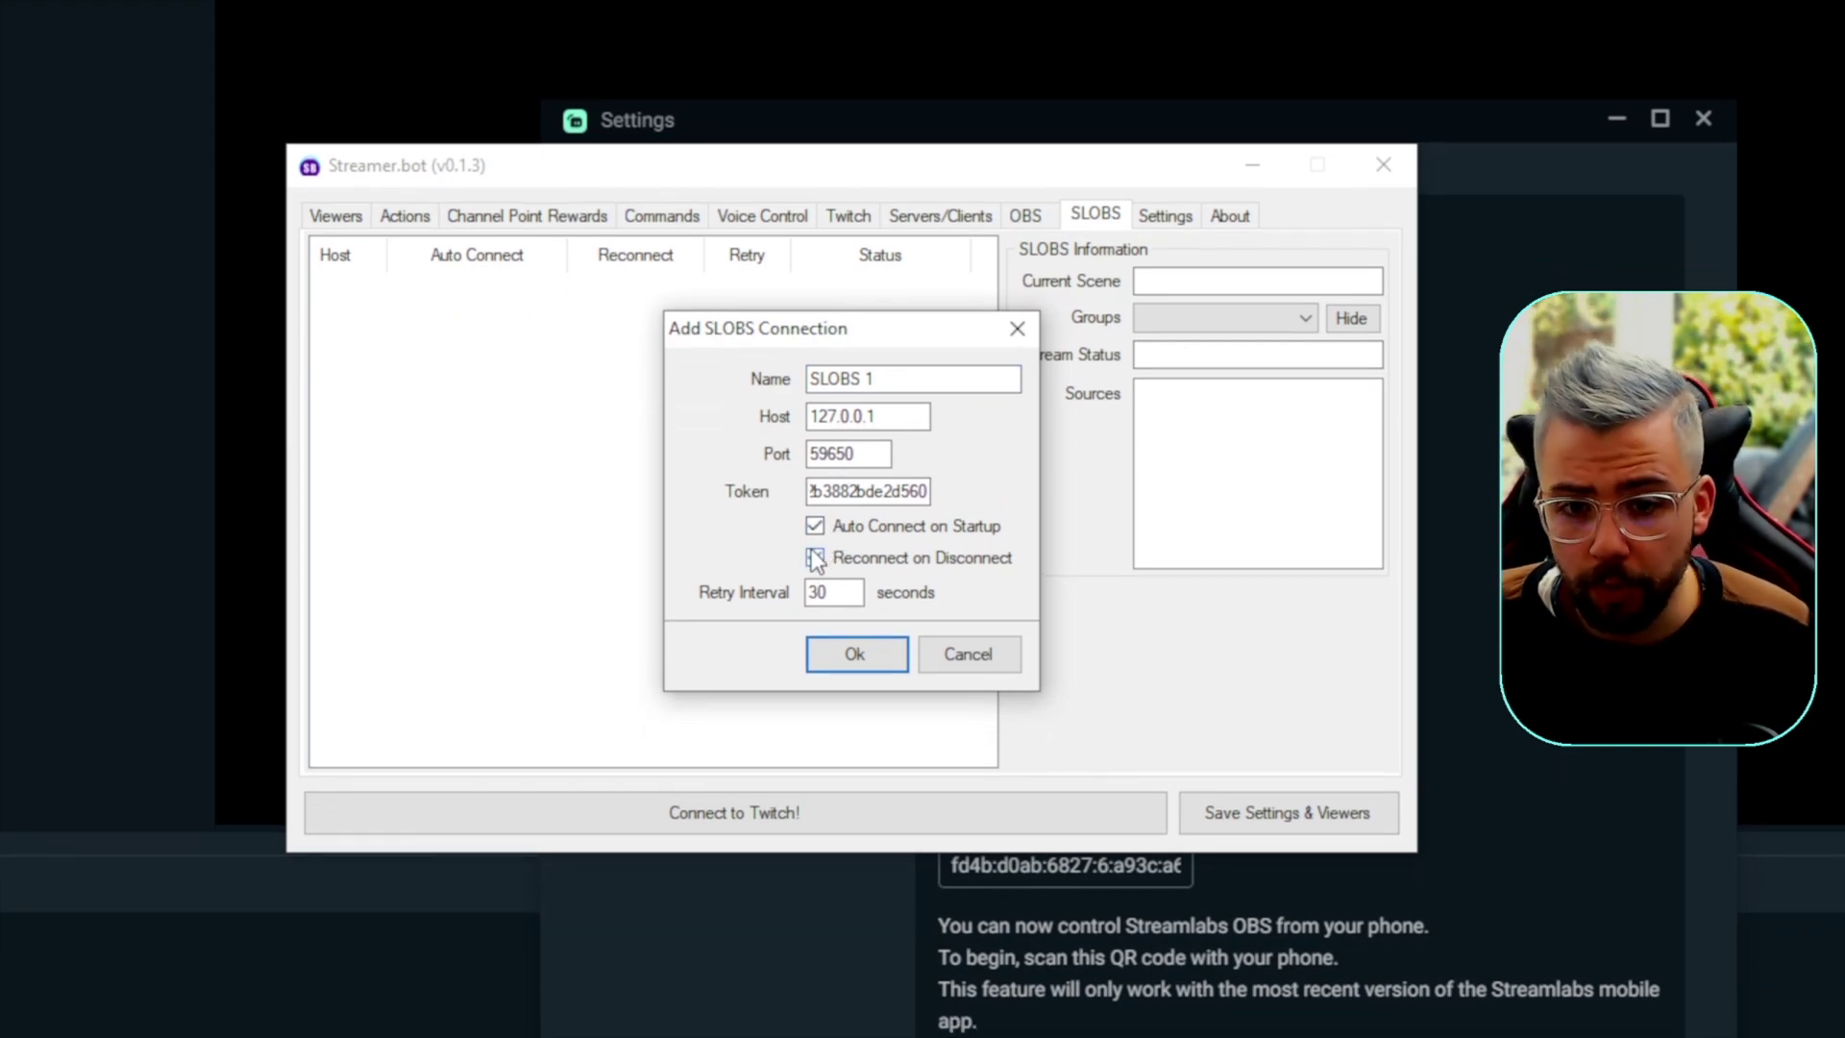
left_click(816, 558)
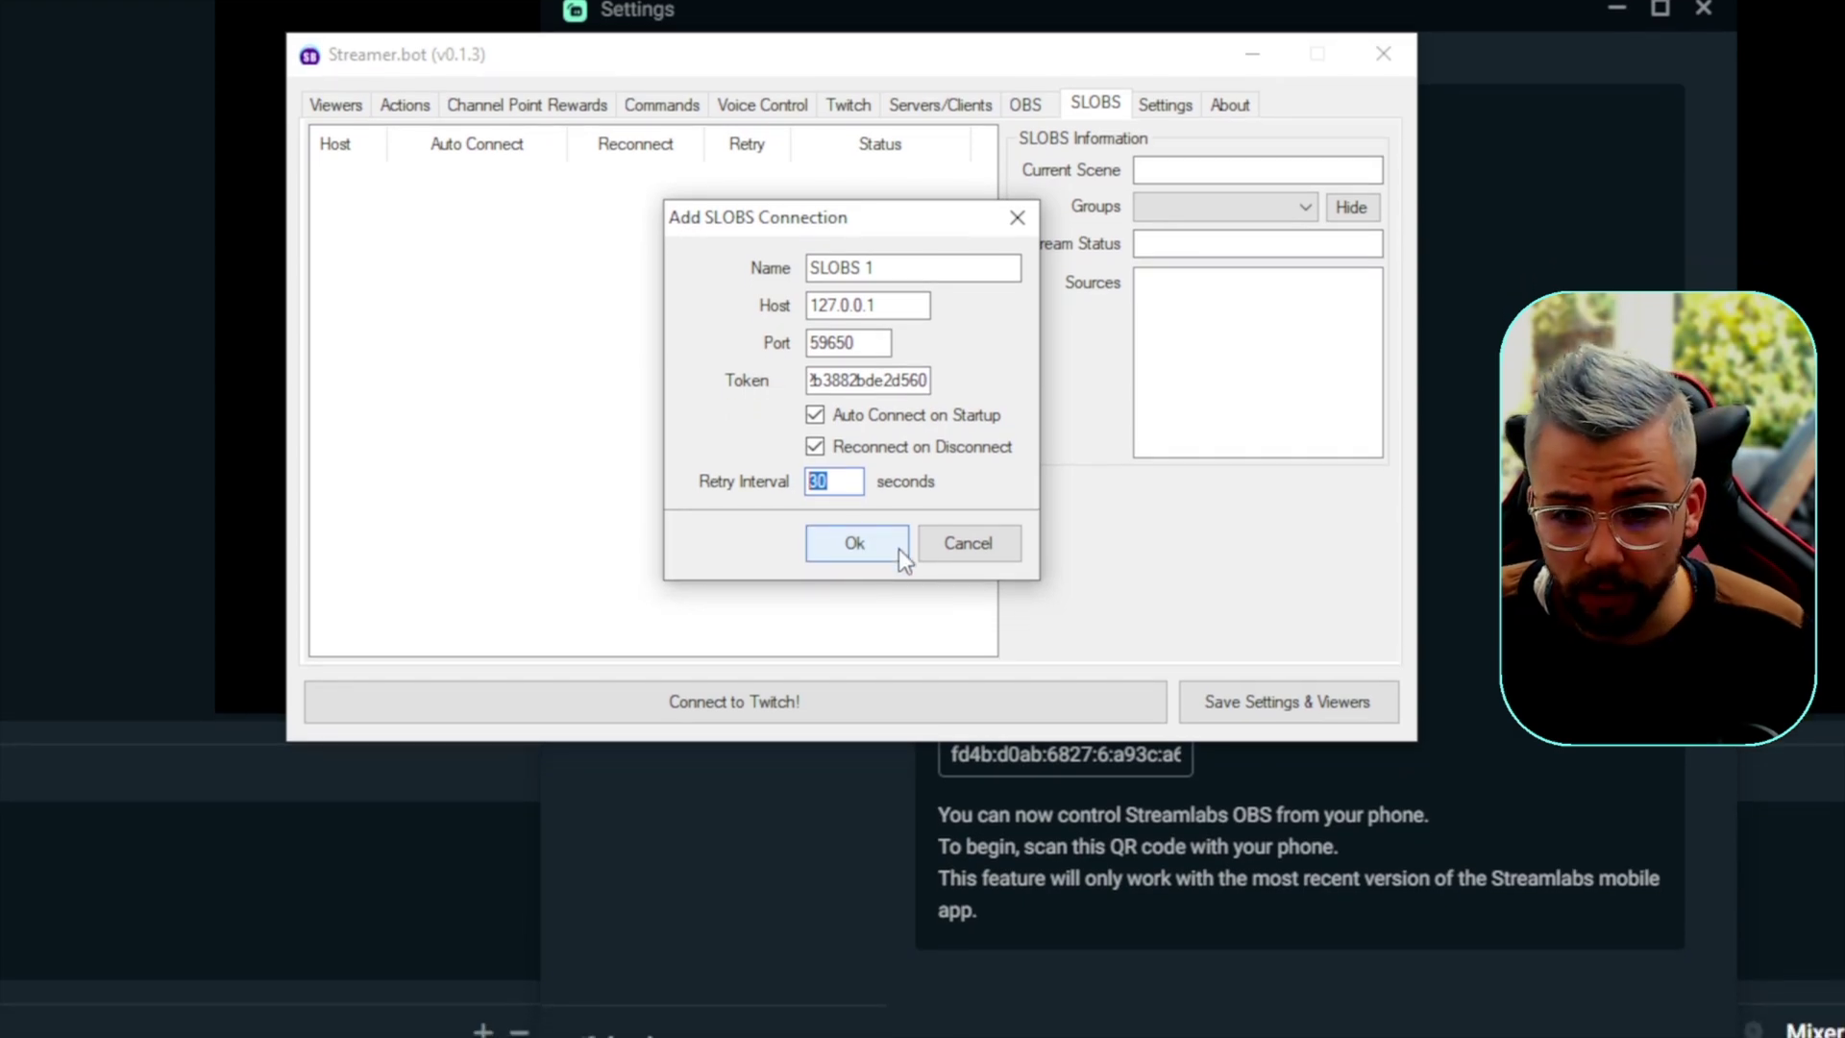
left_click(894, 601)
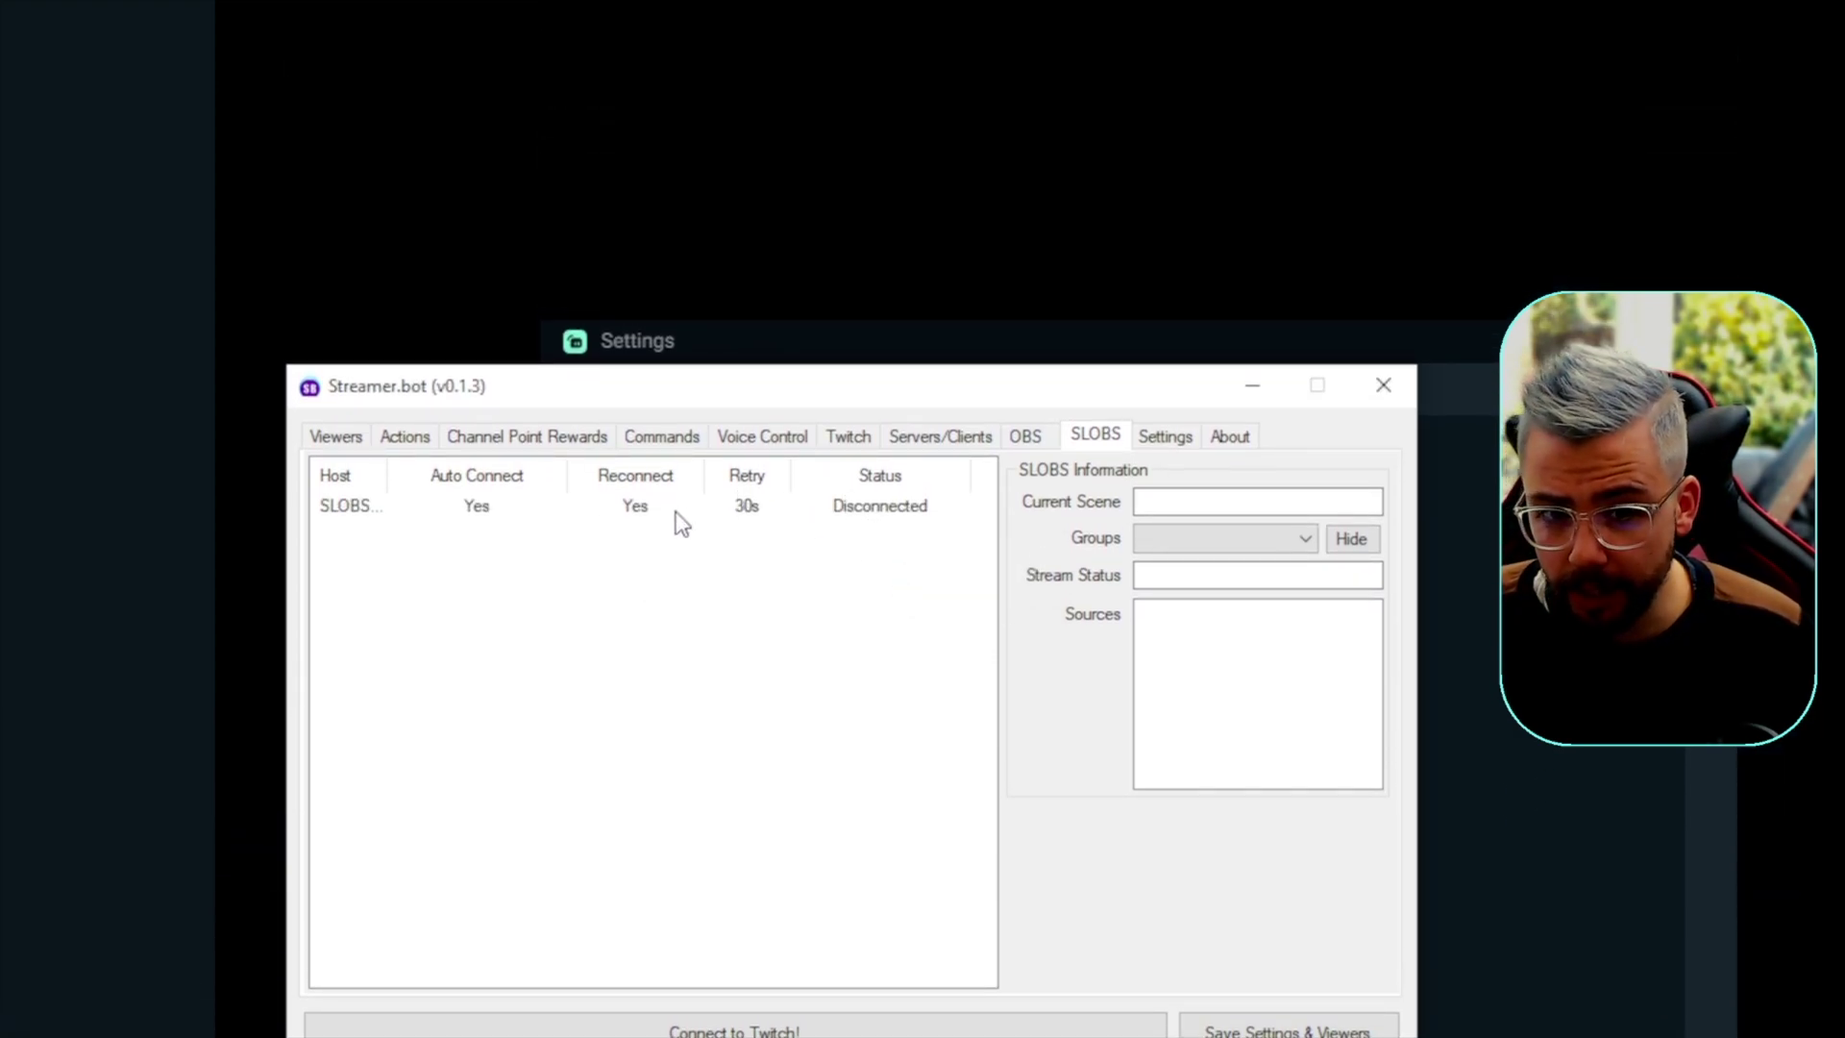
Step: Connect Streamer.bot to Streamlabs OBS through the SLOBS 1 connection
right_click(684, 519)
left_click(798, 702)
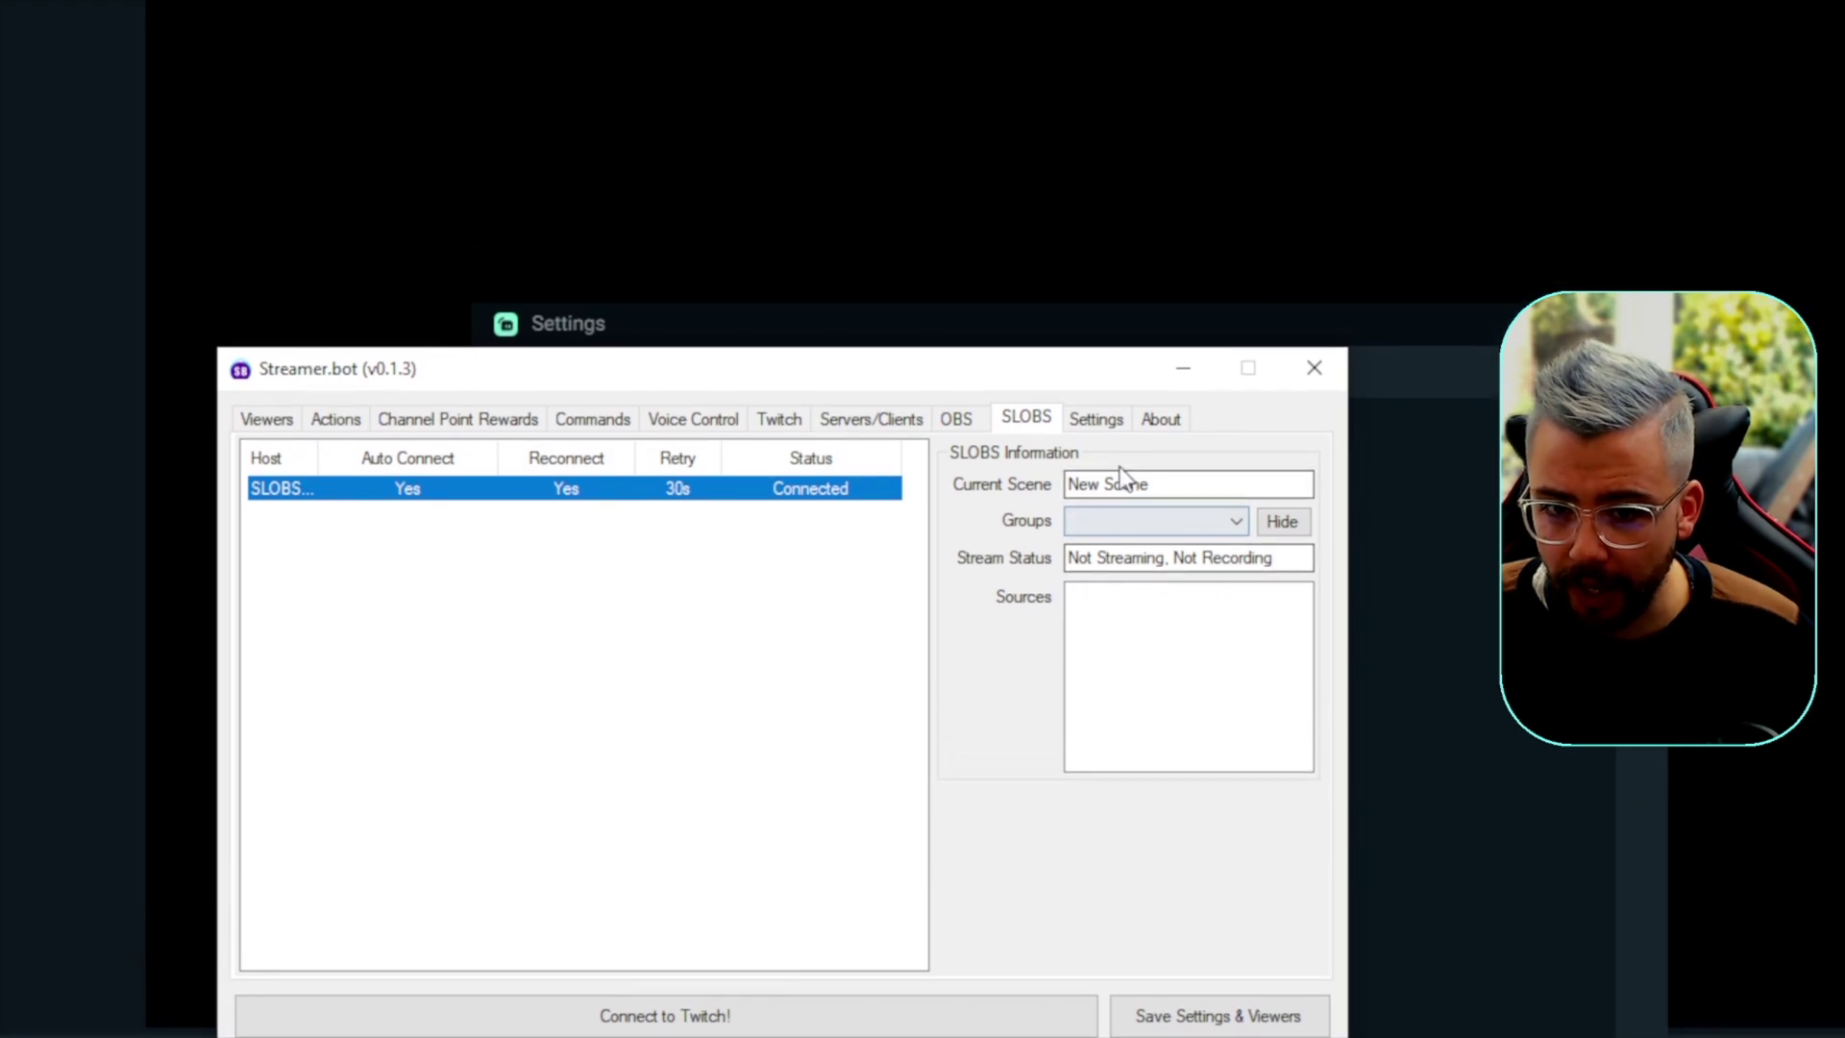
left_click(1156, 367)
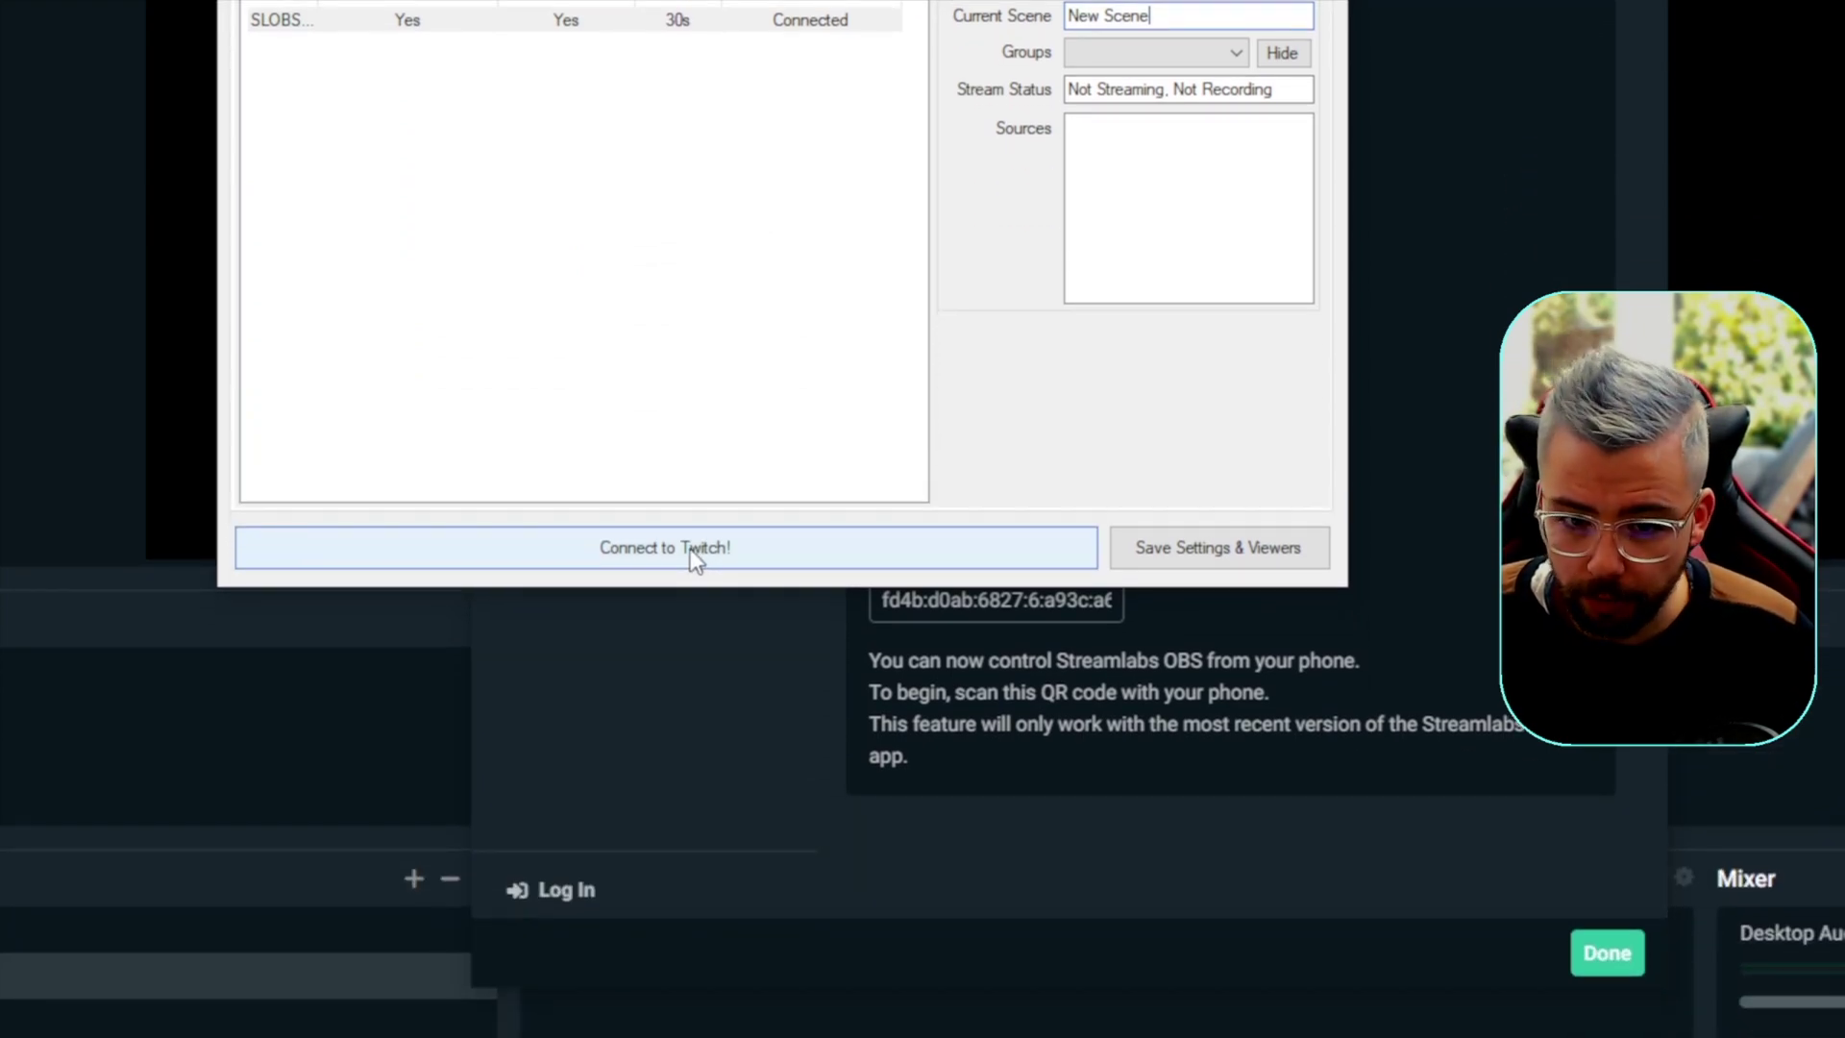
Step: Connect Streamer.bot to Twitch and authorize its access to the streaming account on the Twitch permission page
left_click(690, 765)
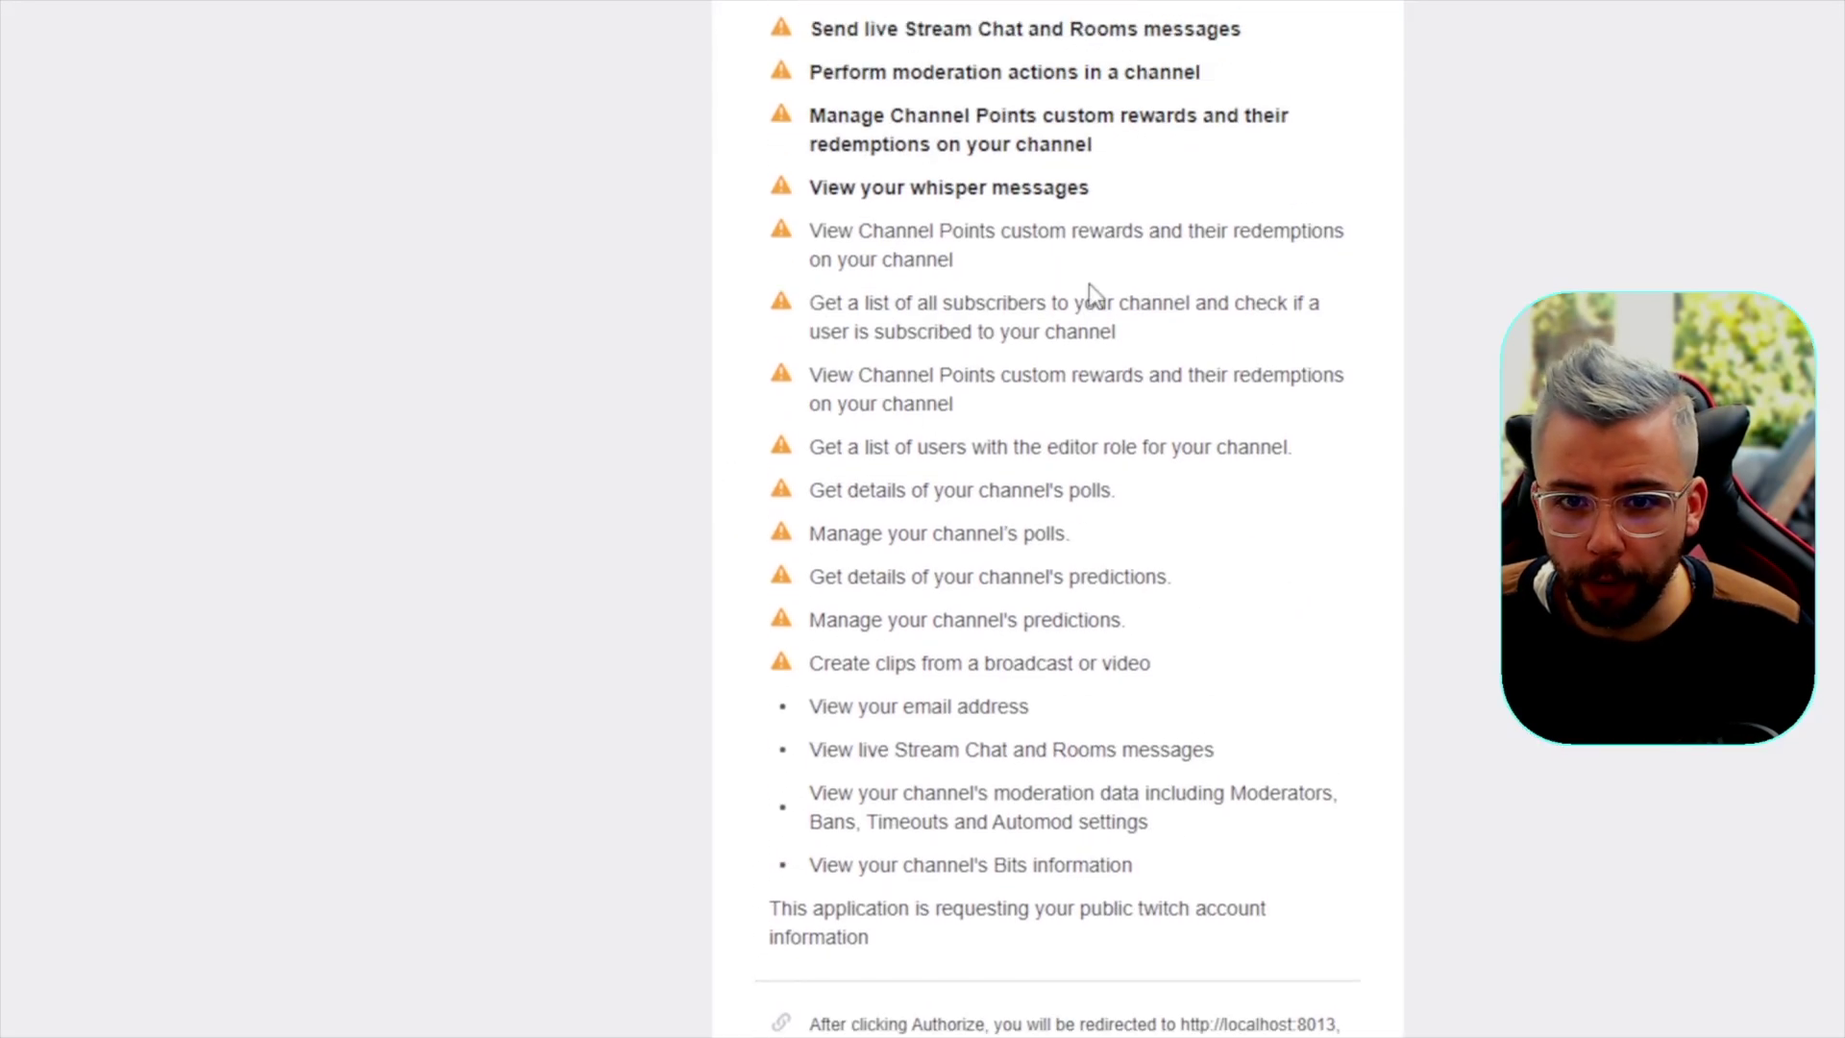
scroll(1208, 468, "up", 2)
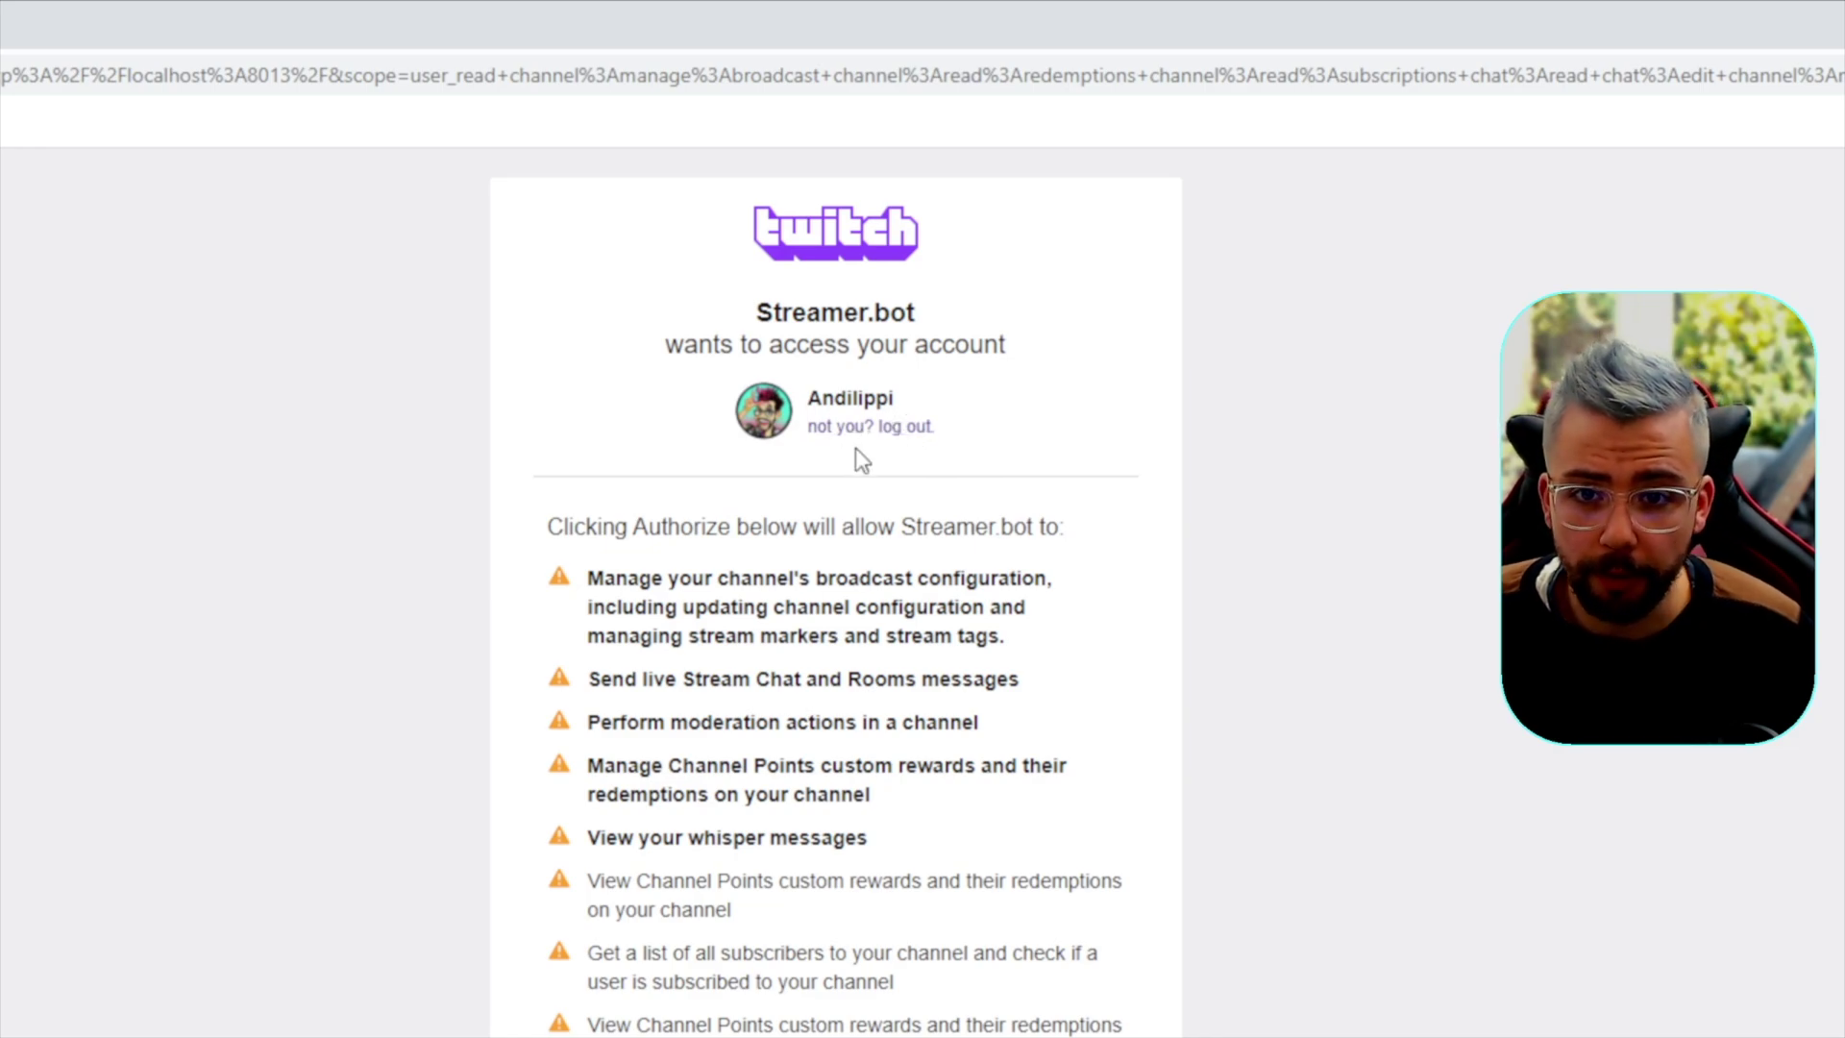
scroll(855, 447, "down", 3)
scroll(855, 452, "up", 3)
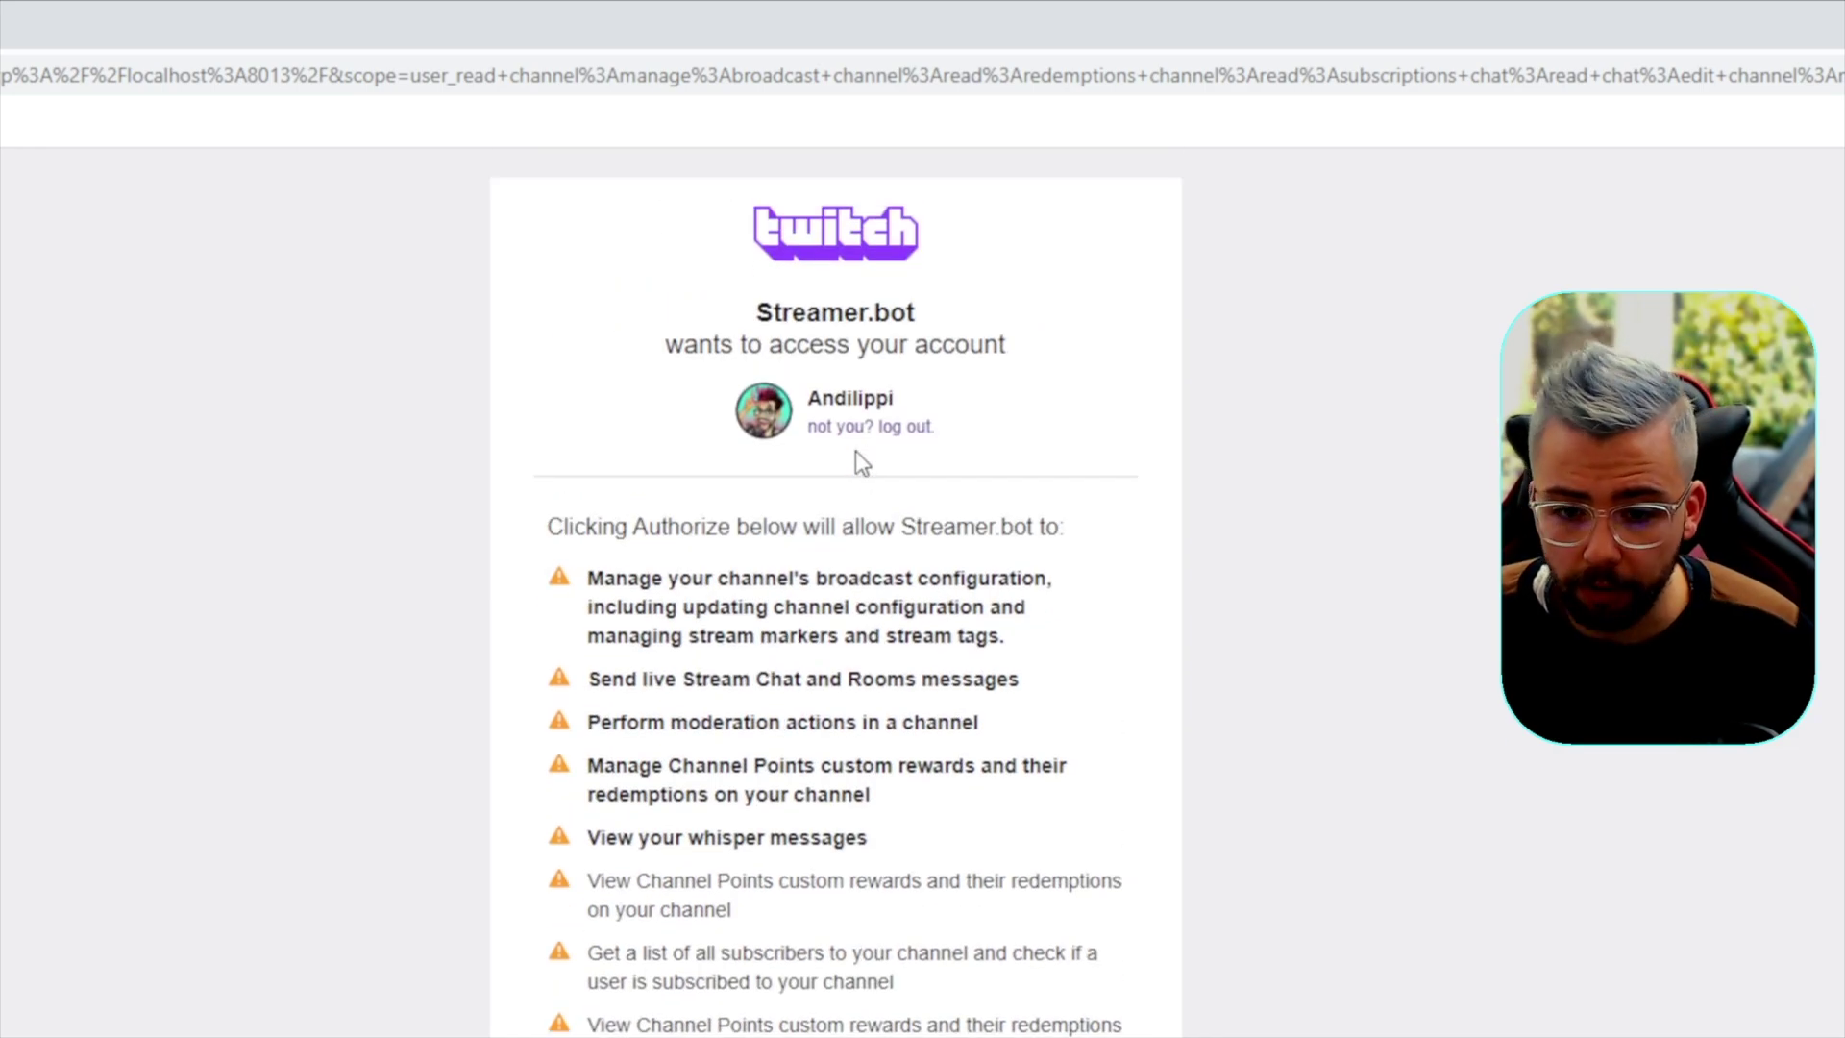
scroll(855, 451, "down", 3)
scroll(914, 523, "up", 3)
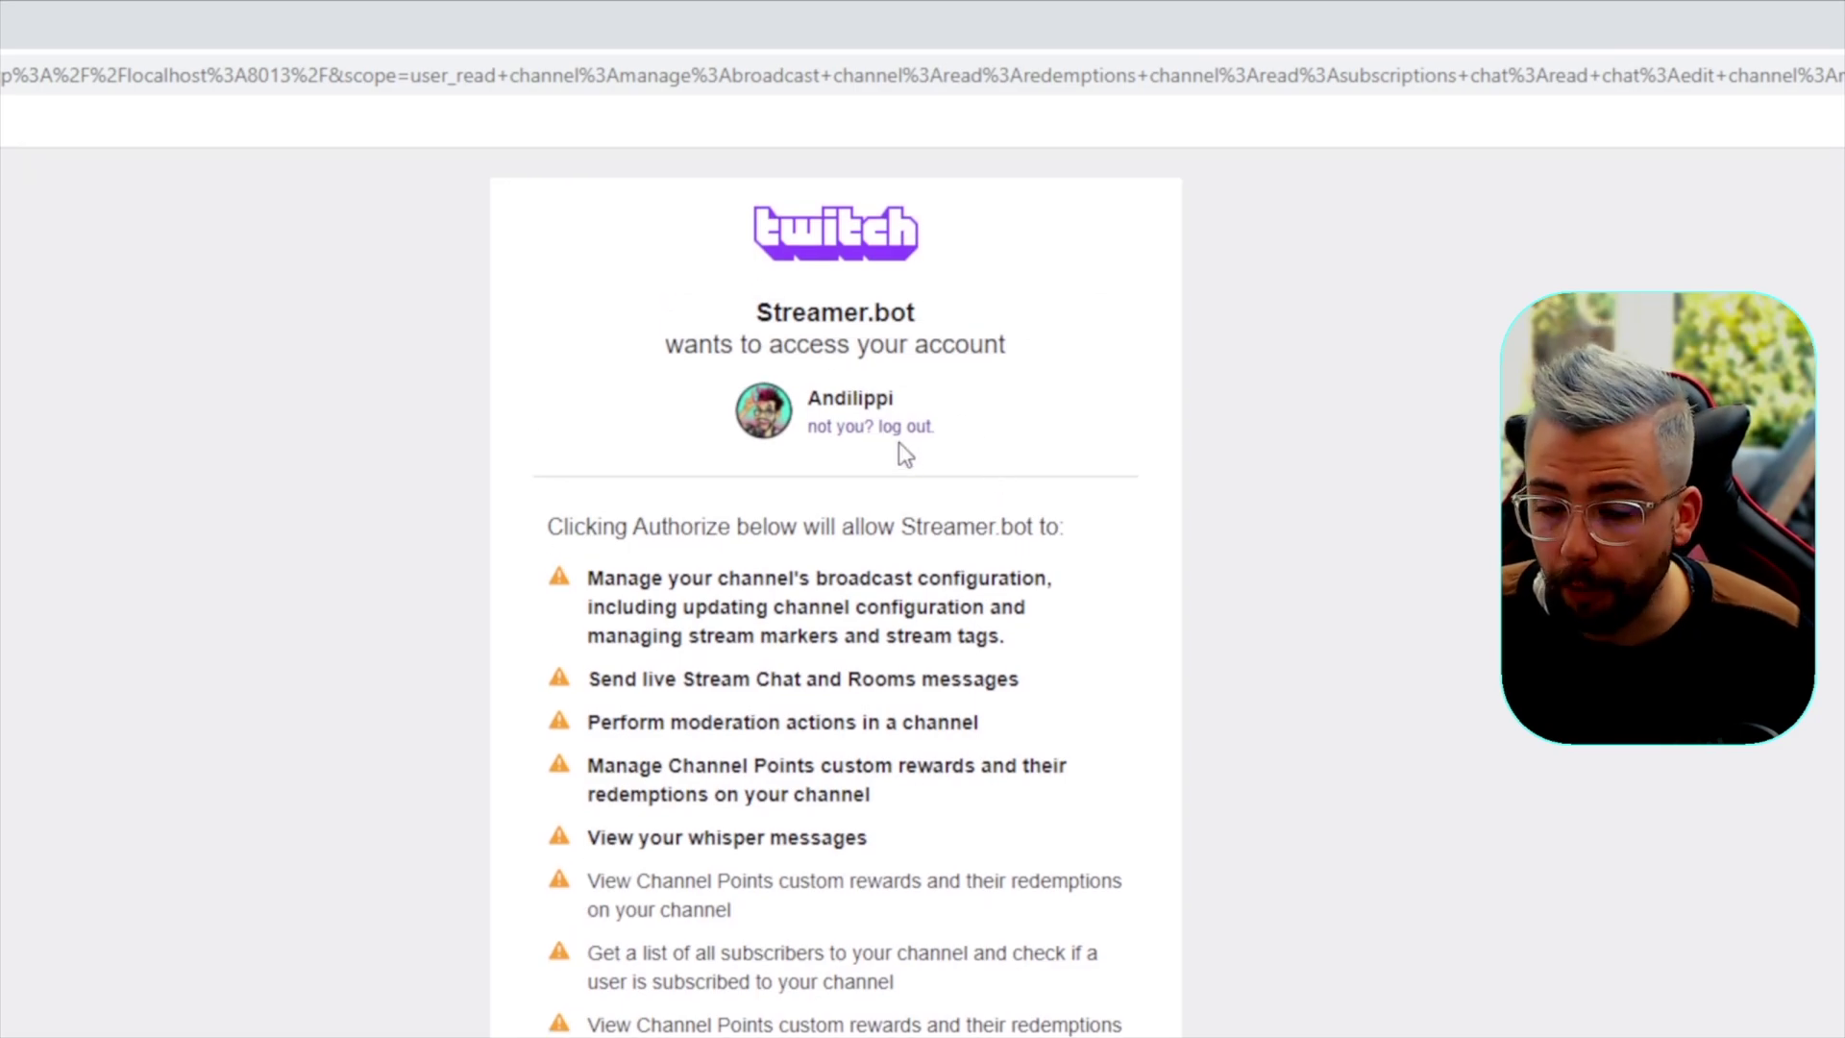
scroll(836, 482, "down", 3)
scroll(765, 729, "down", 5)
left_click(754, 832)
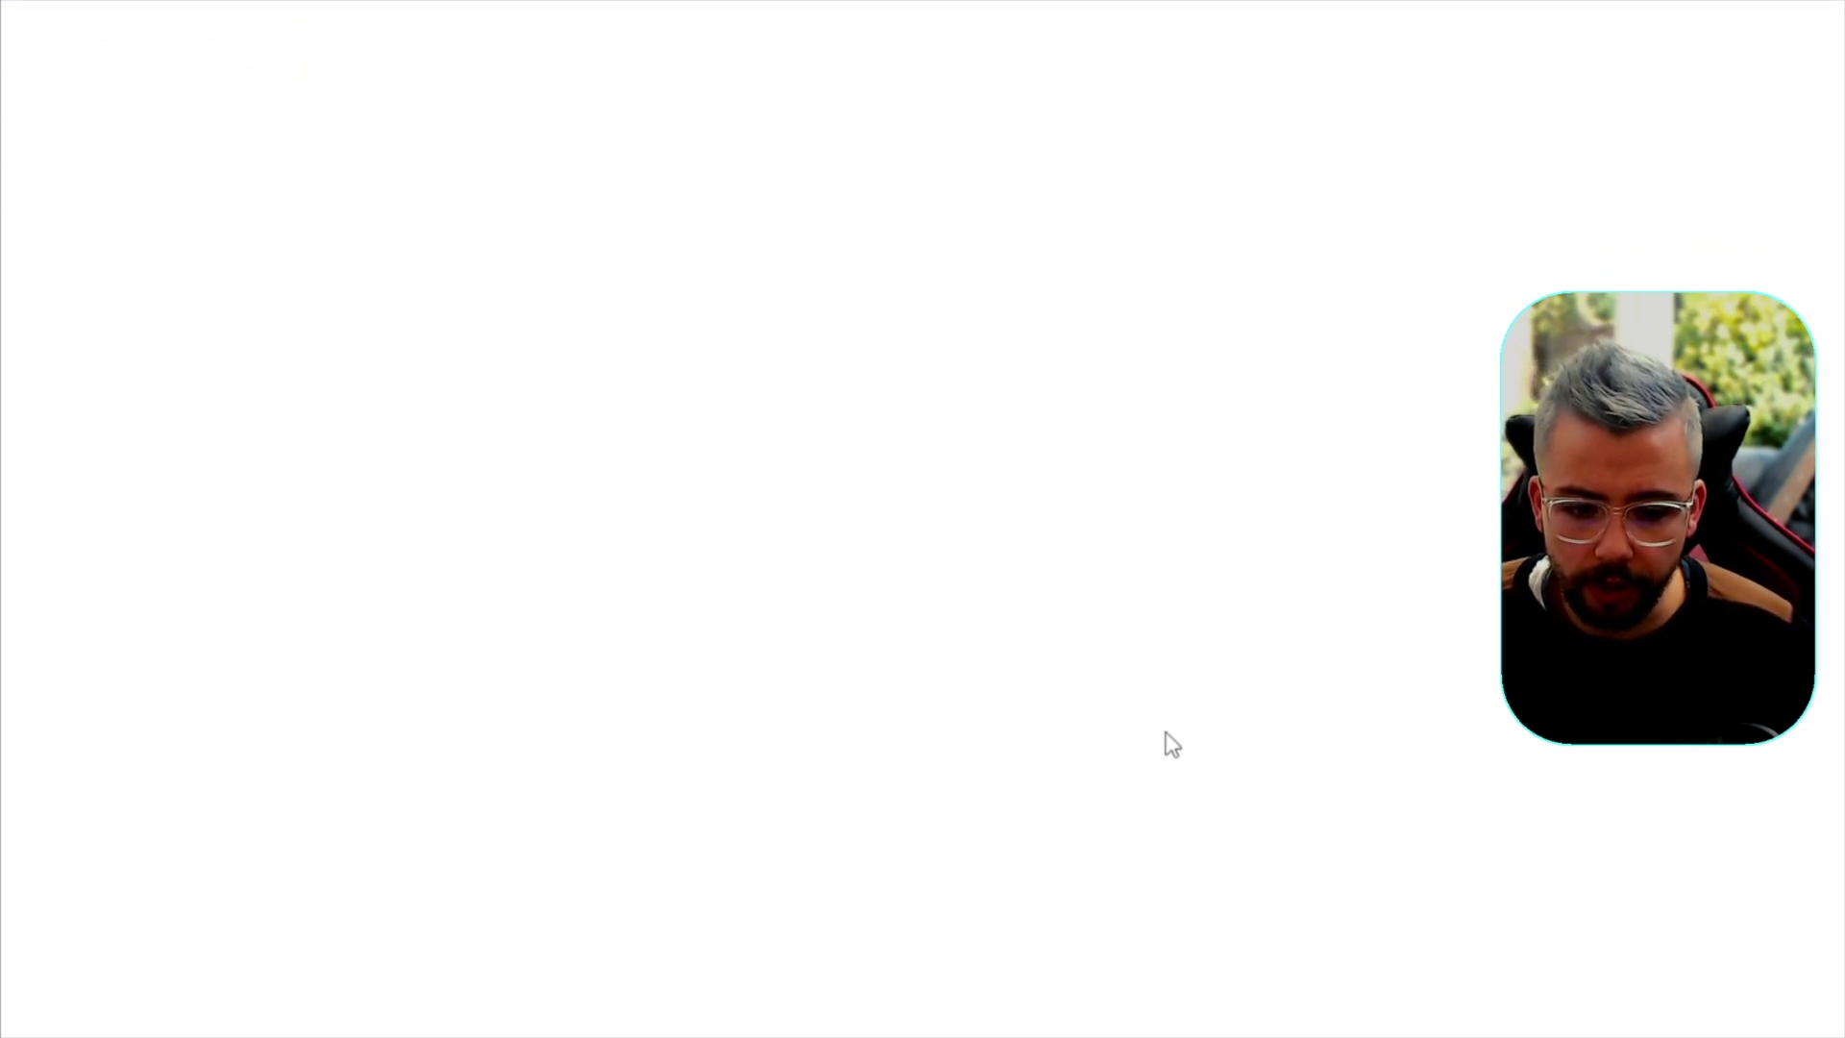
left_click(1172, 1001)
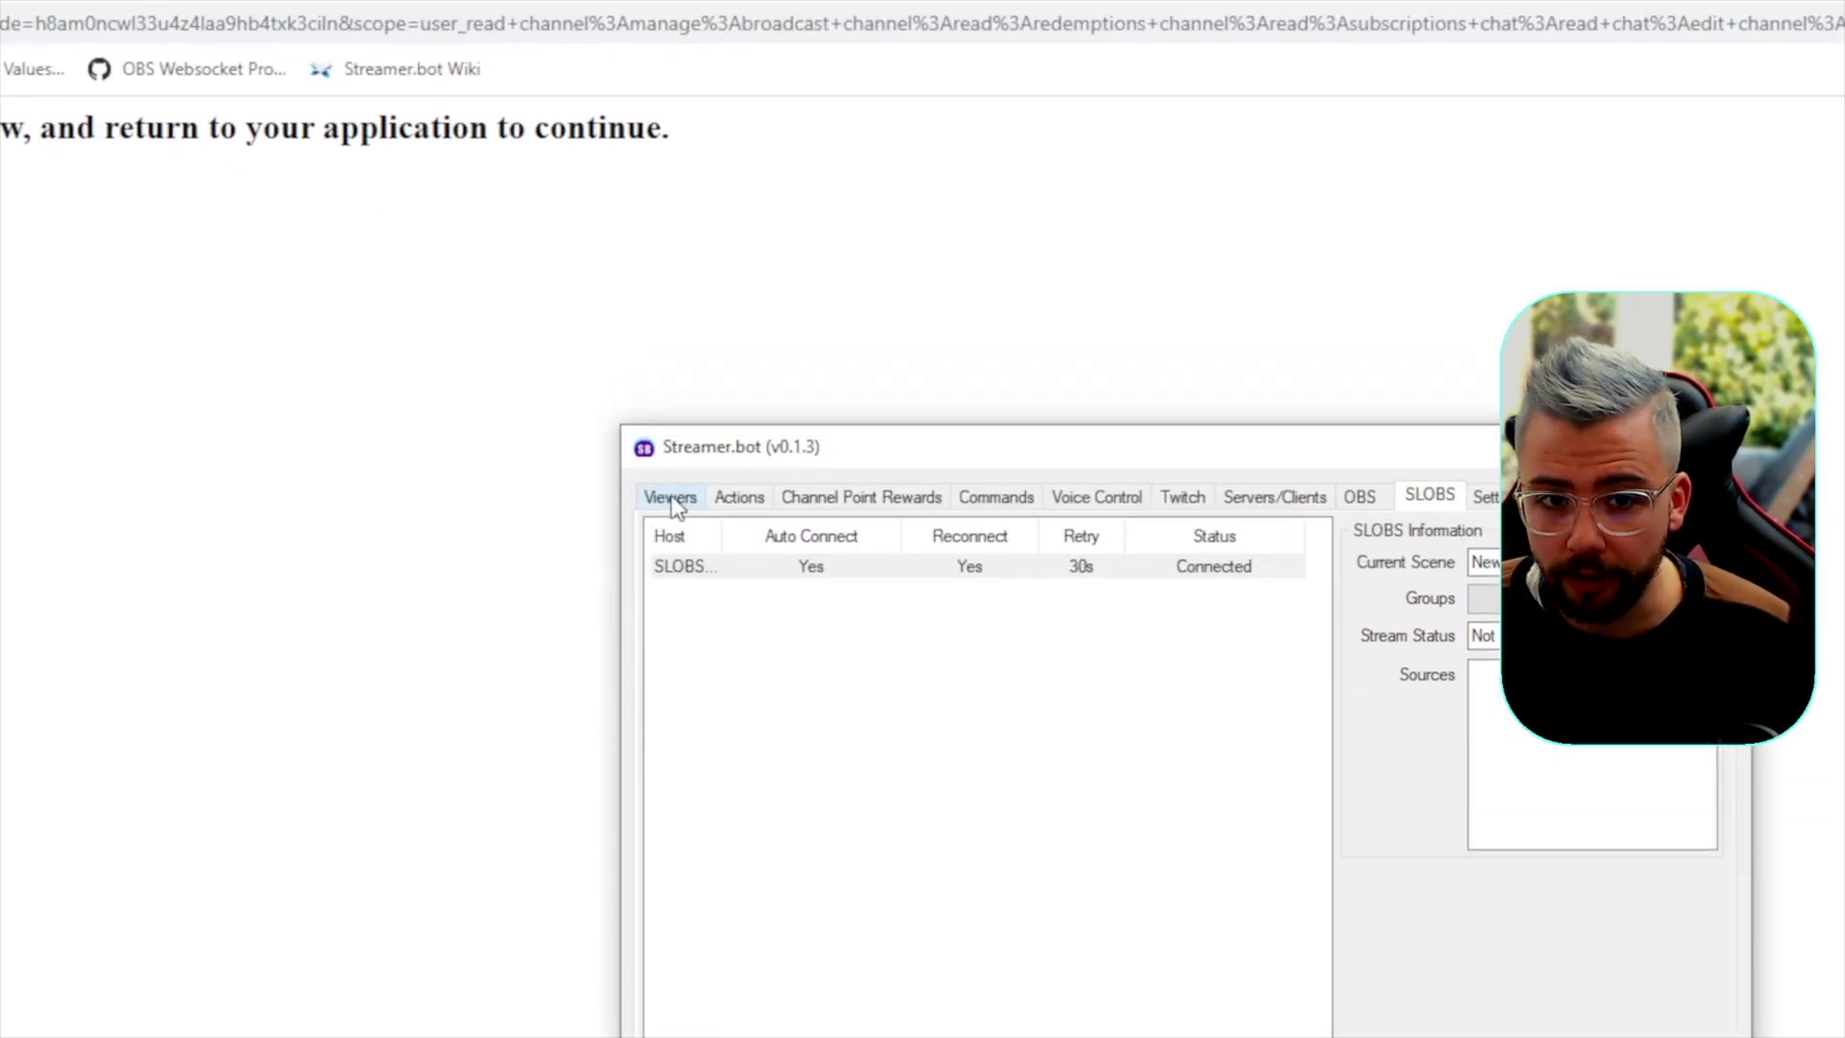
Step: Review the Twitch viewer list and the VIP viewer's user information in Streamer.bot, and open the actions list
left_click(672, 498)
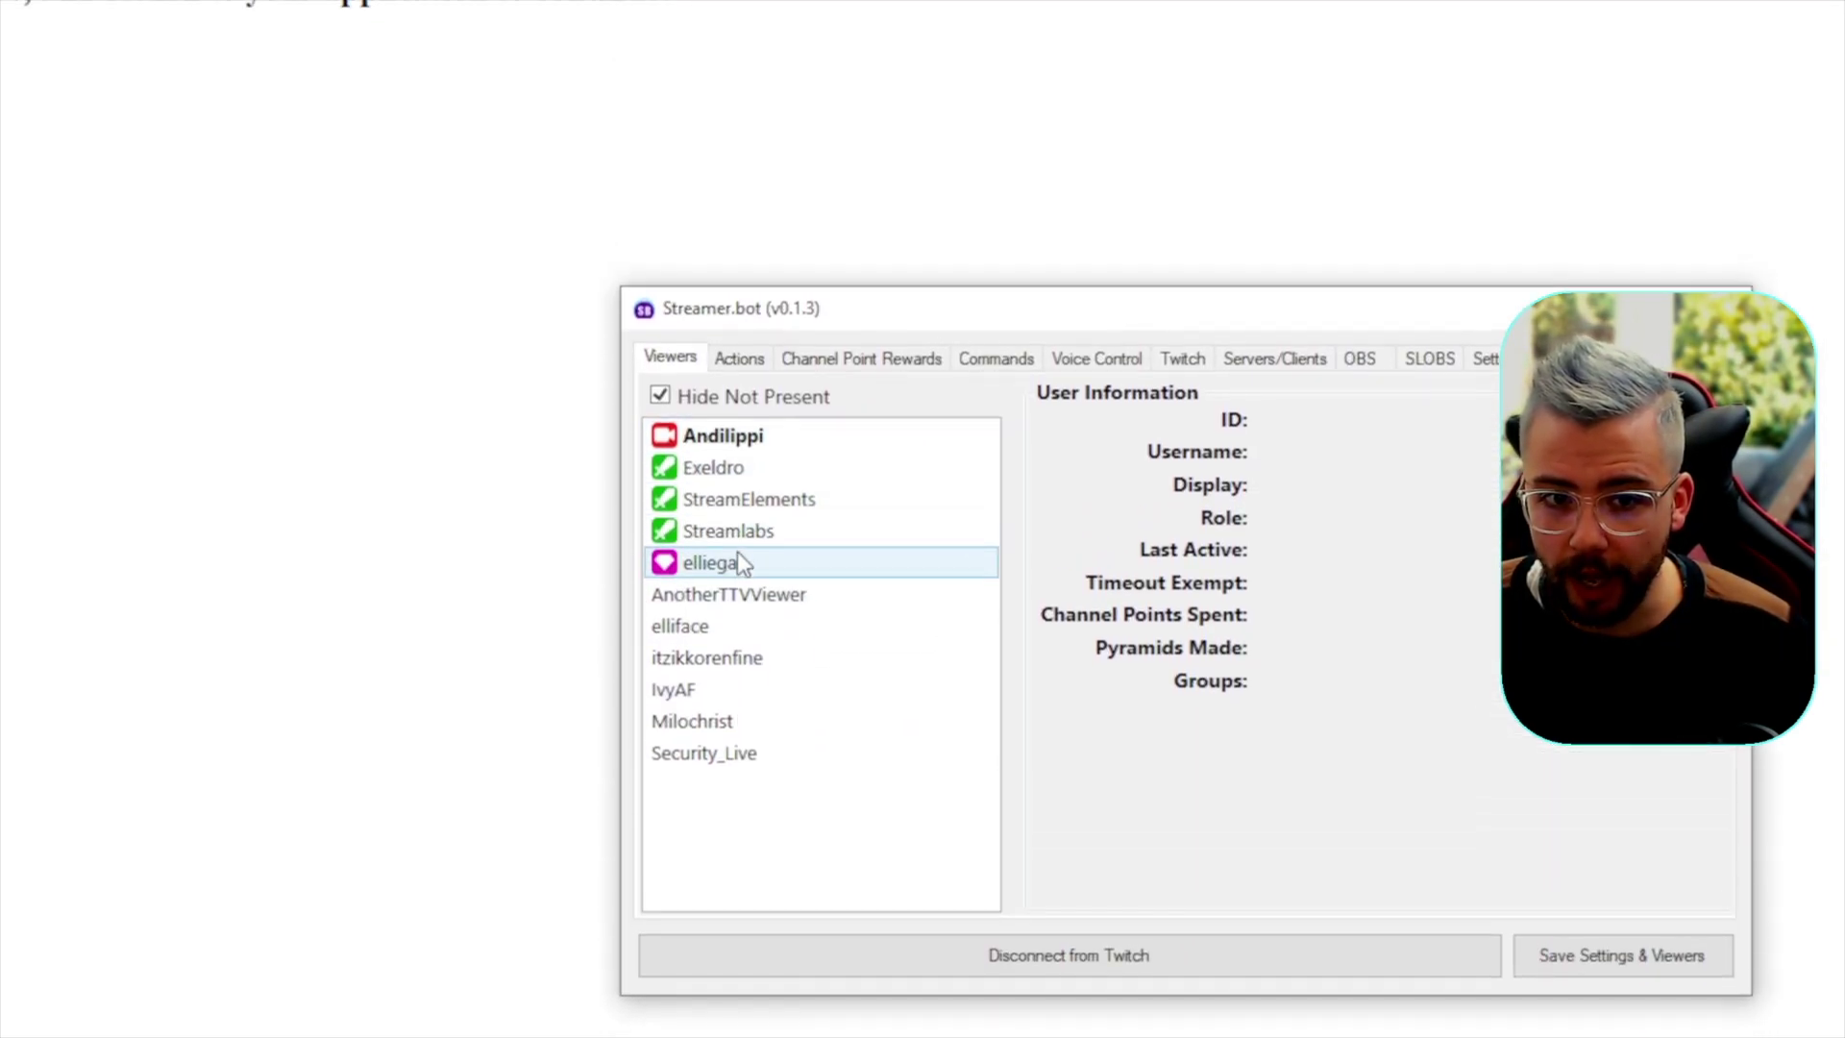
left_click(739, 559)
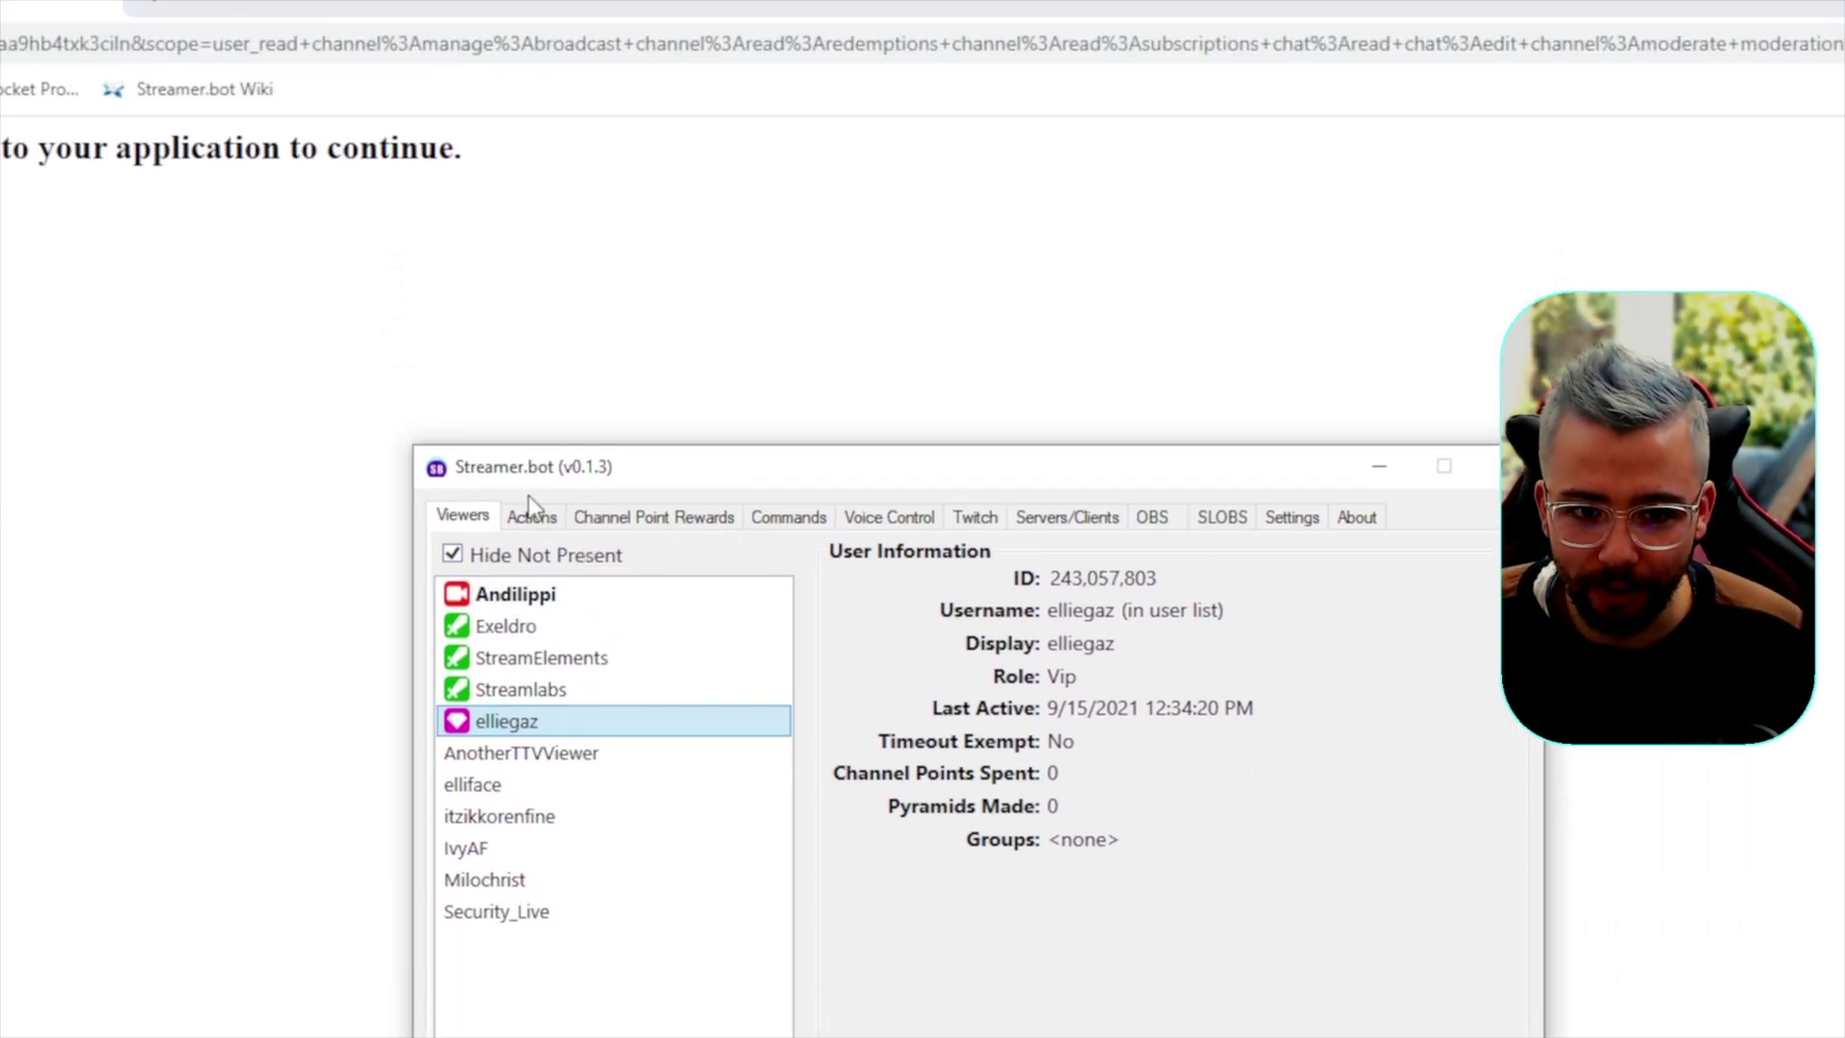
left_click(531, 523)
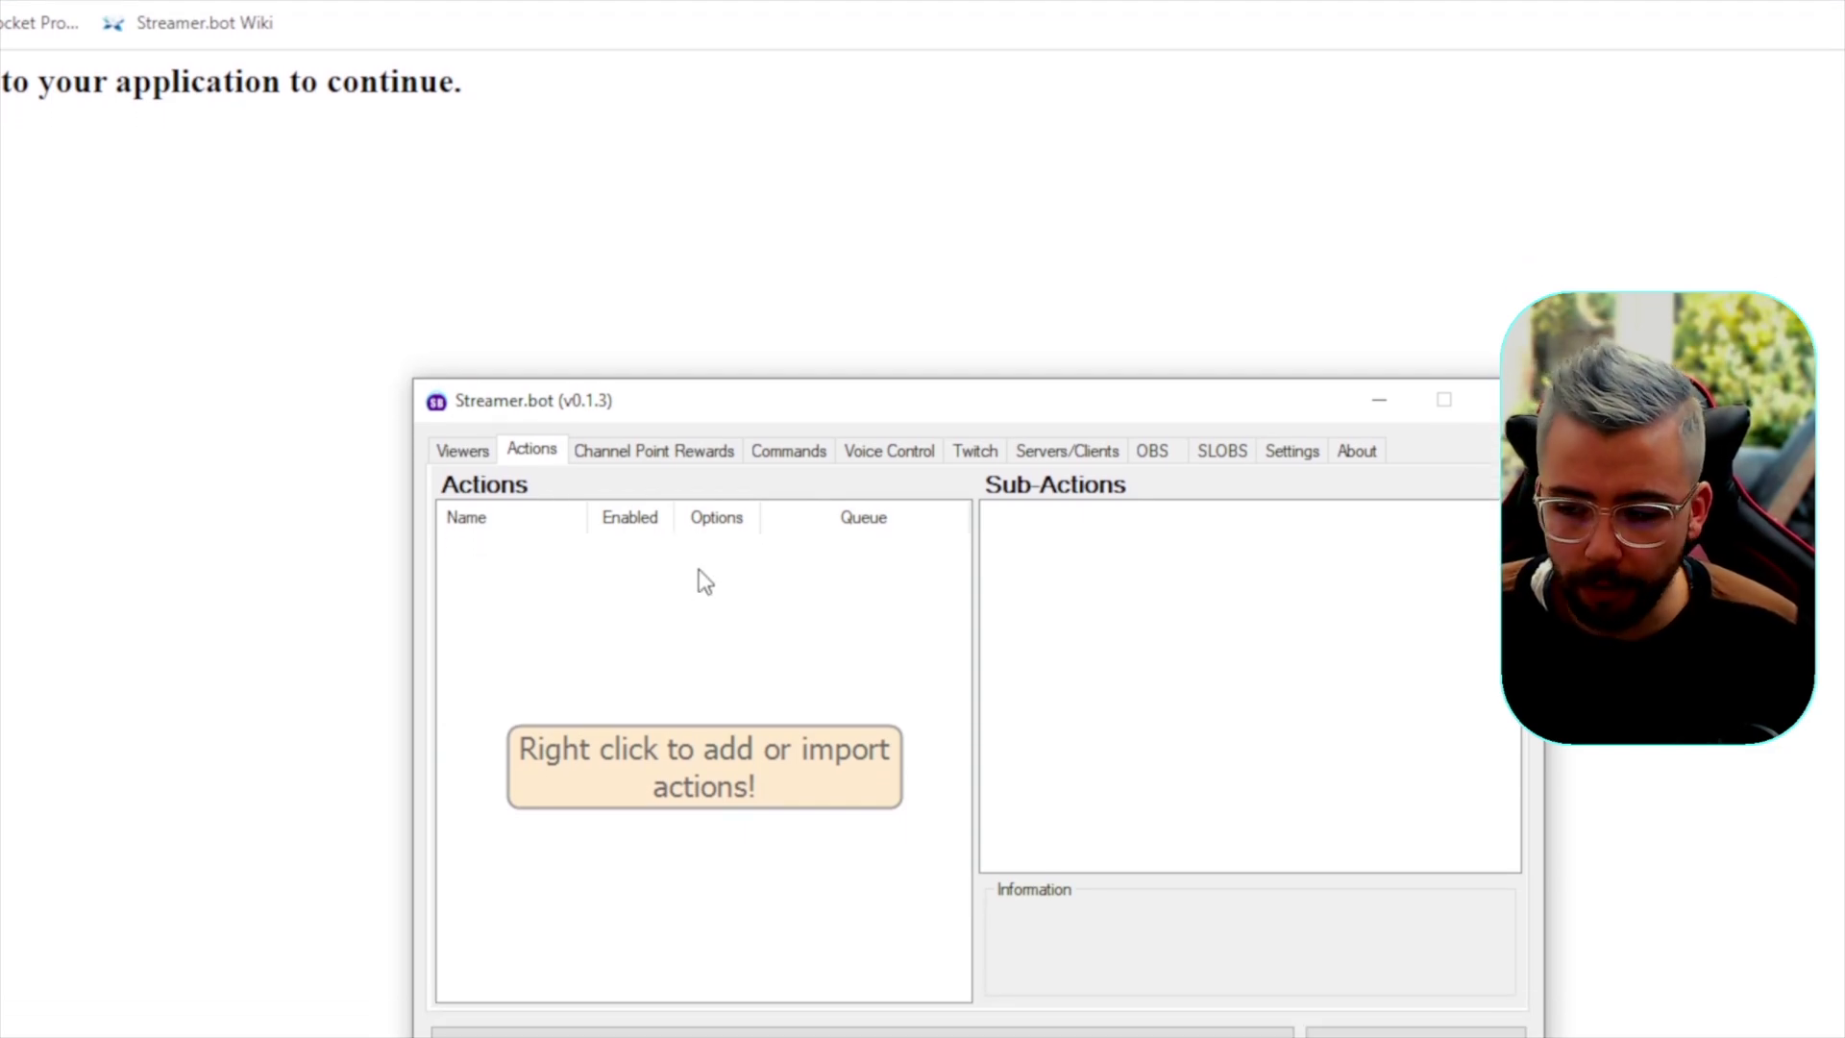
Step: Switch to Streamlabs OBS, close its settings, and add a Video Capture Device source named Webcam to New Scene
mouse_move(548, 1024)
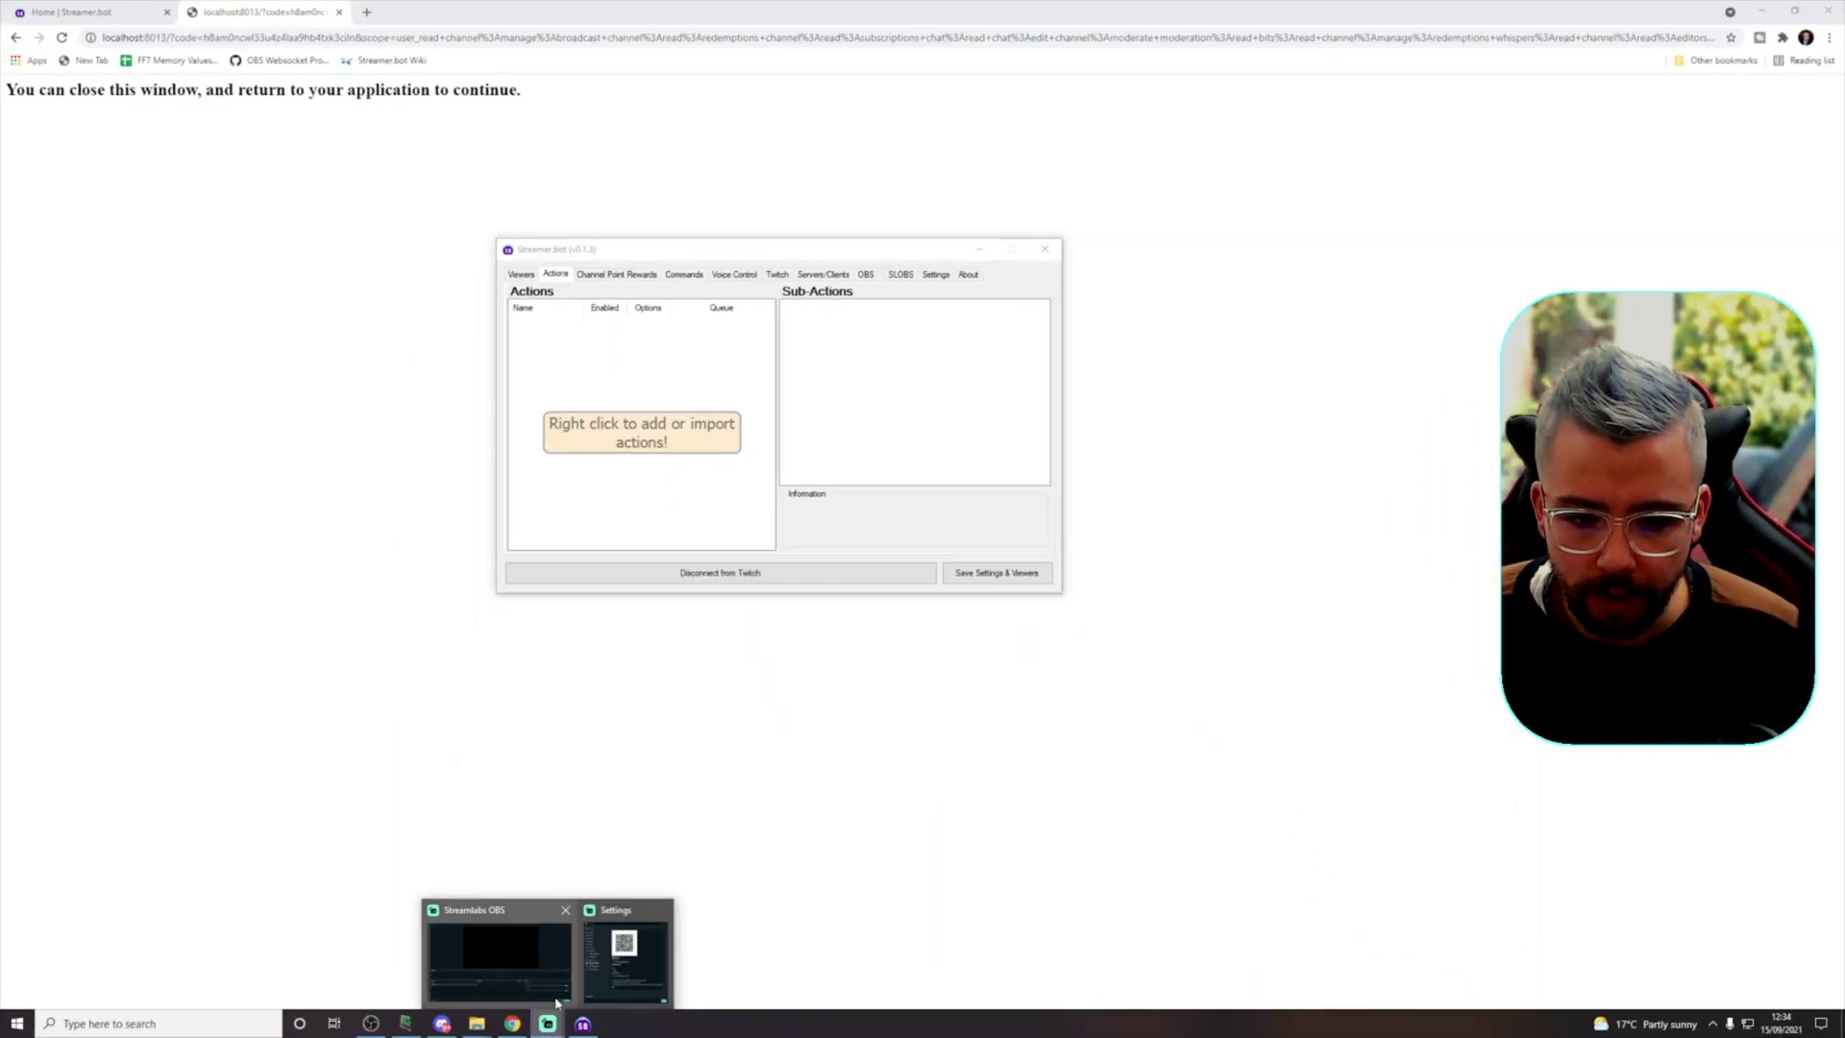
left_click(623, 956)
left_click(1205, 228)
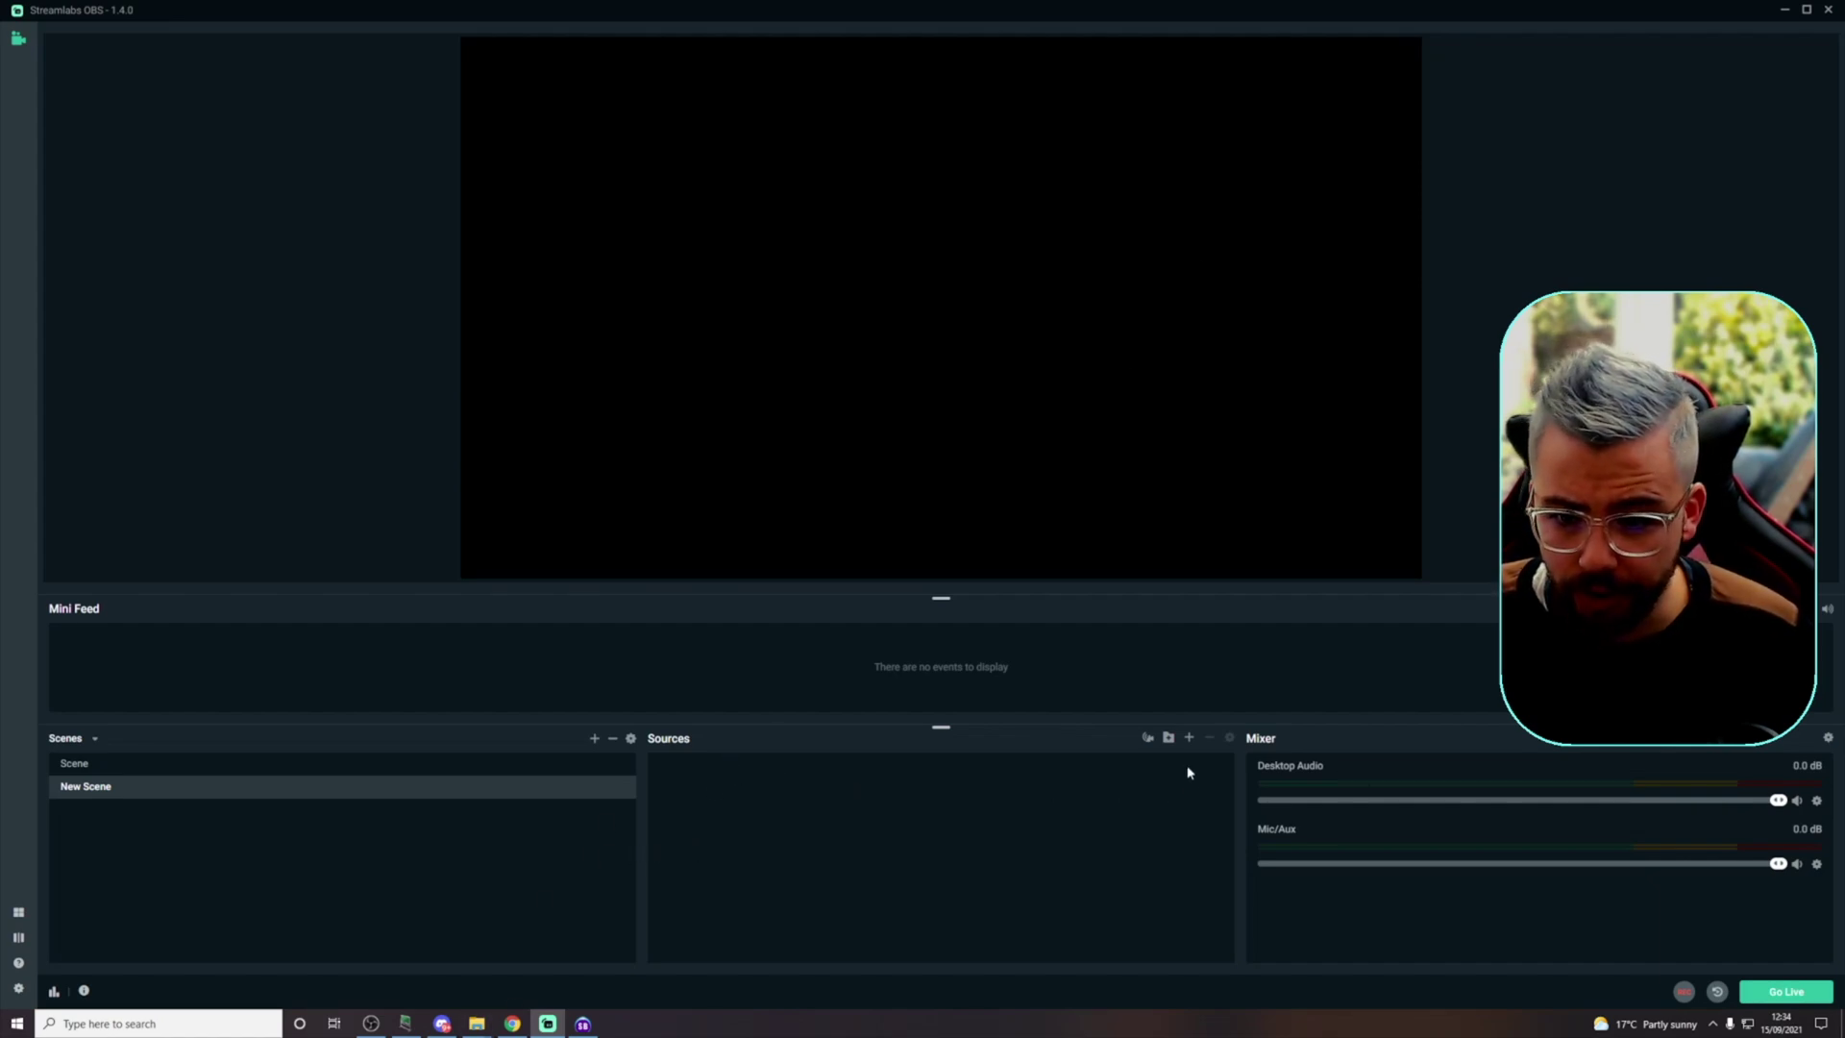
left_click(1189, 737)
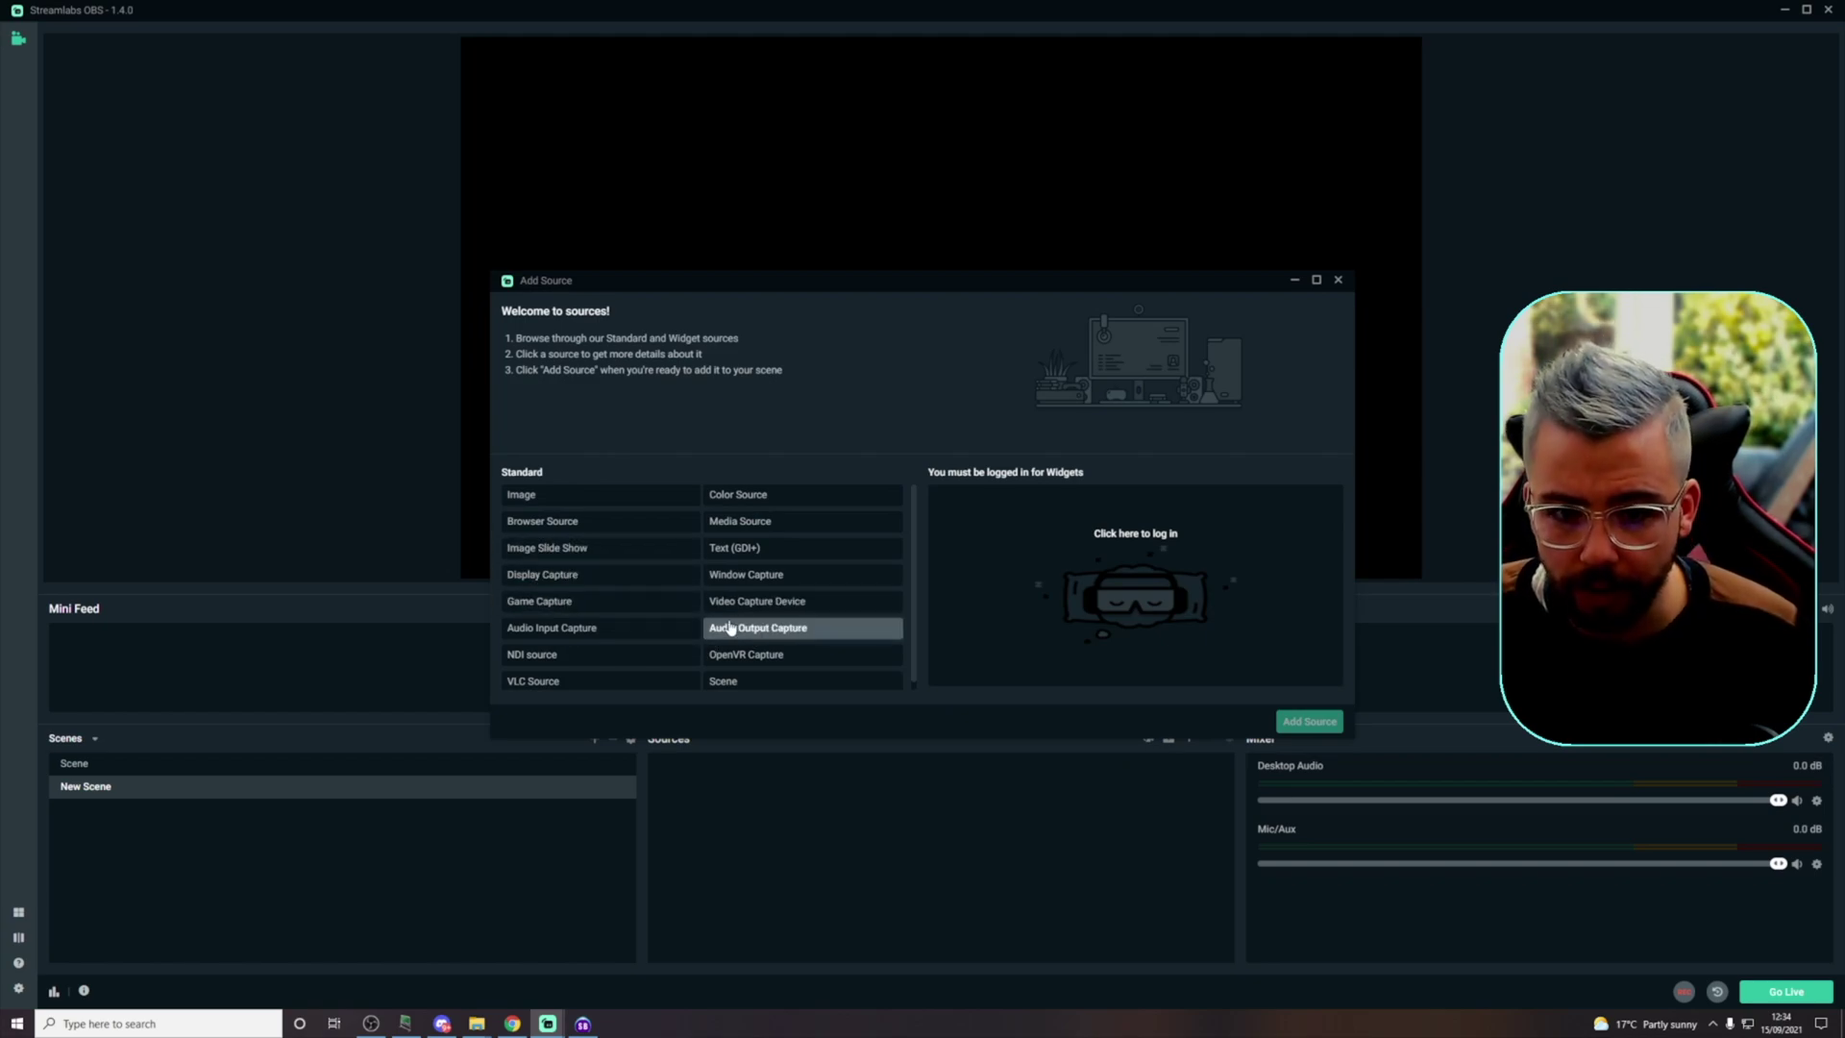
left_click(756, 604)
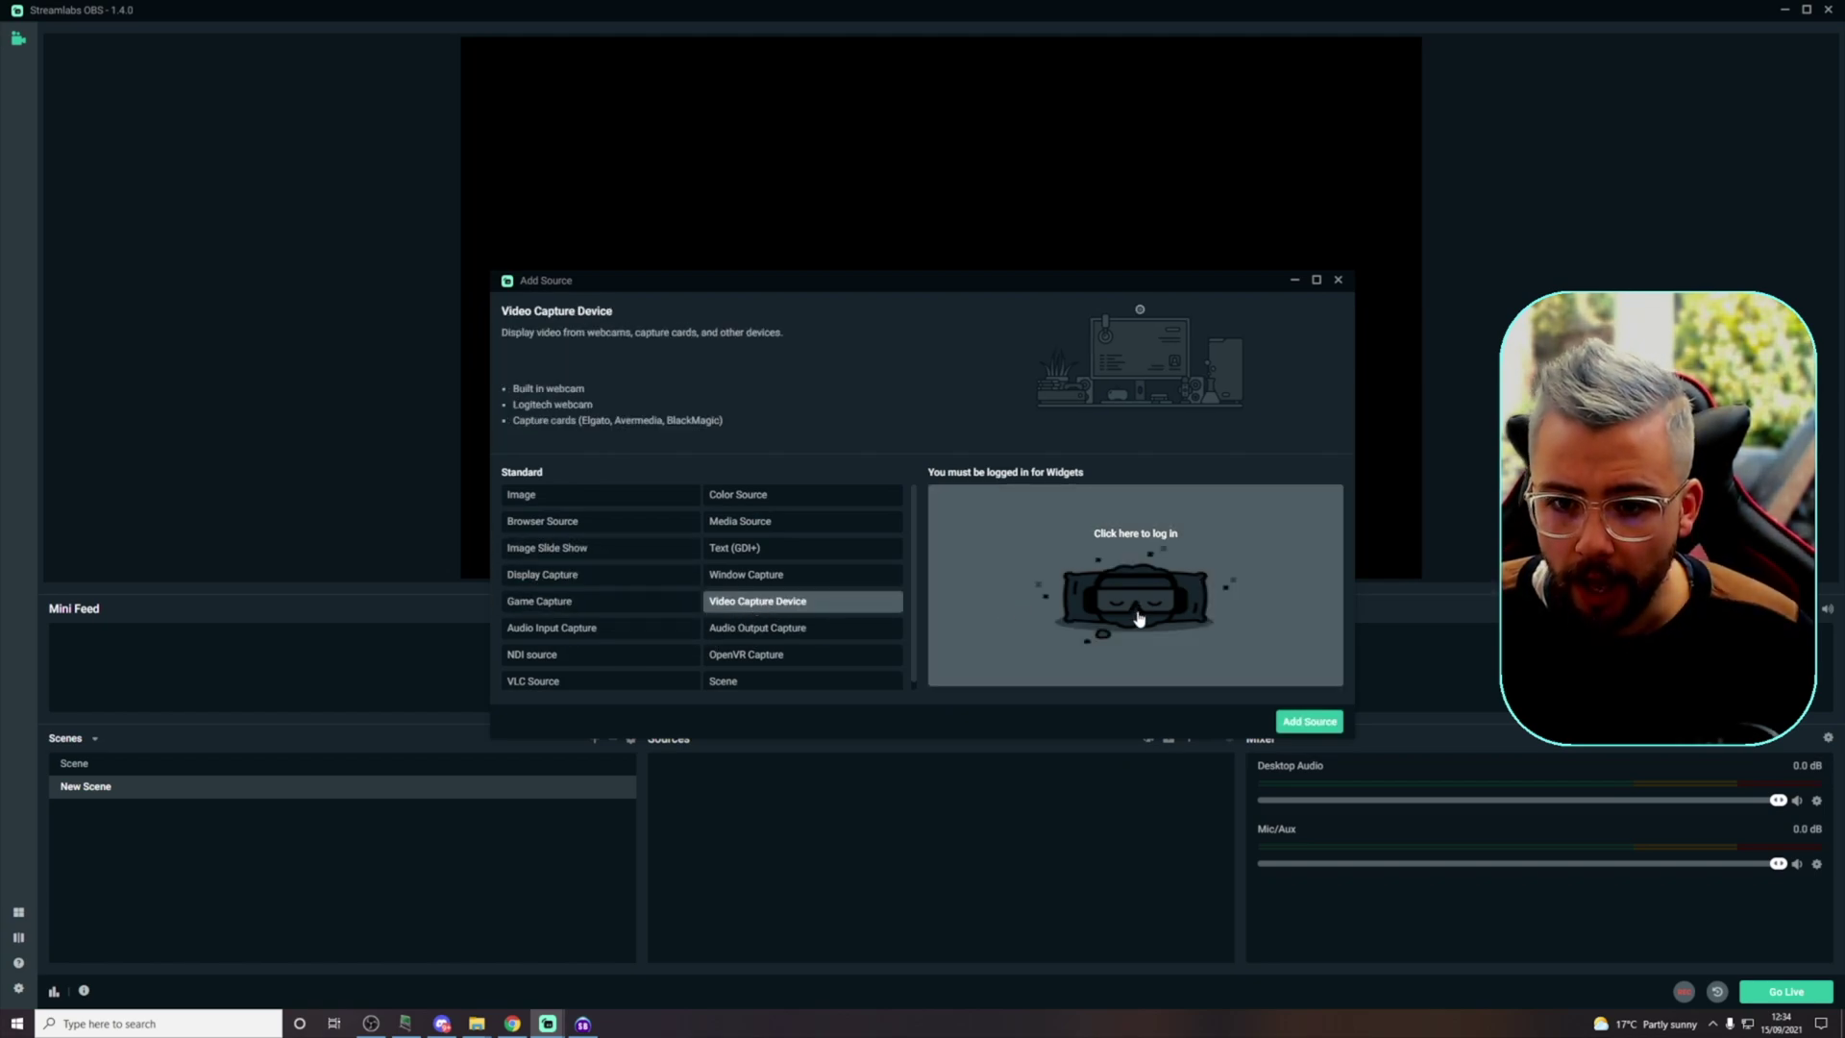
left_click(1309, 722)
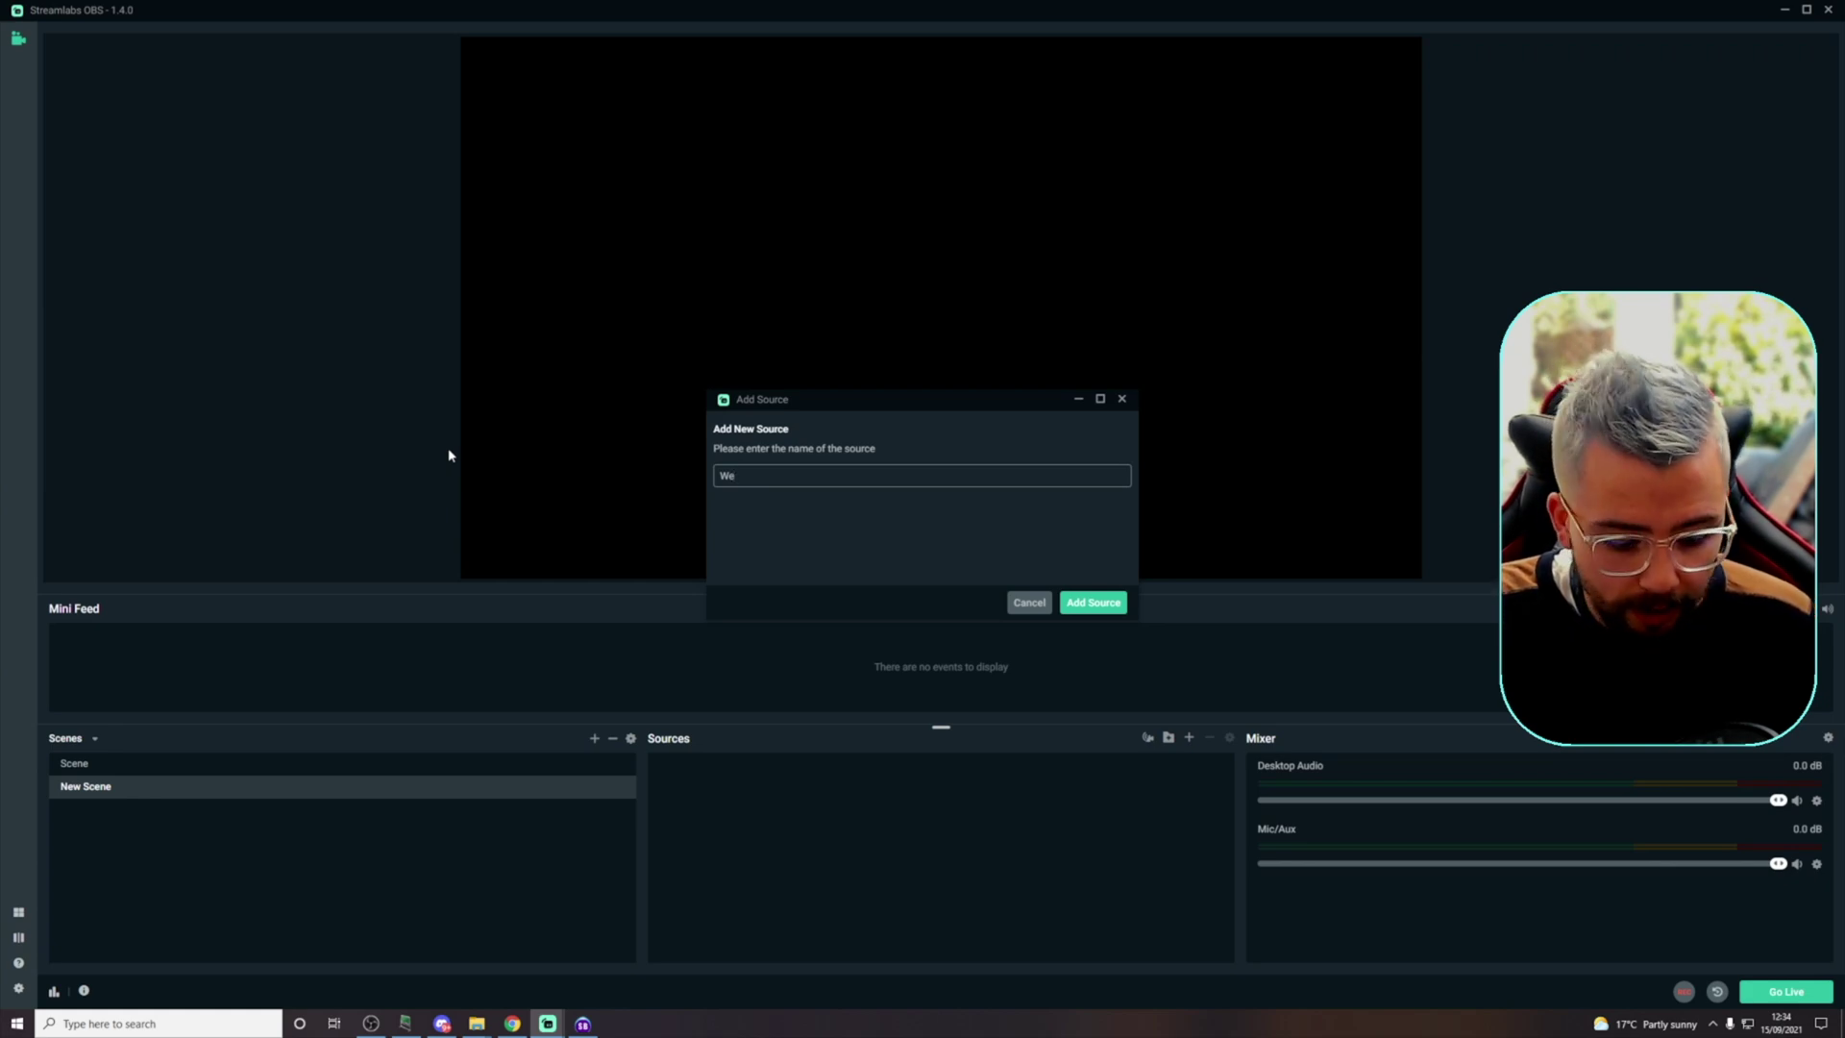
left_click(1091, 605)
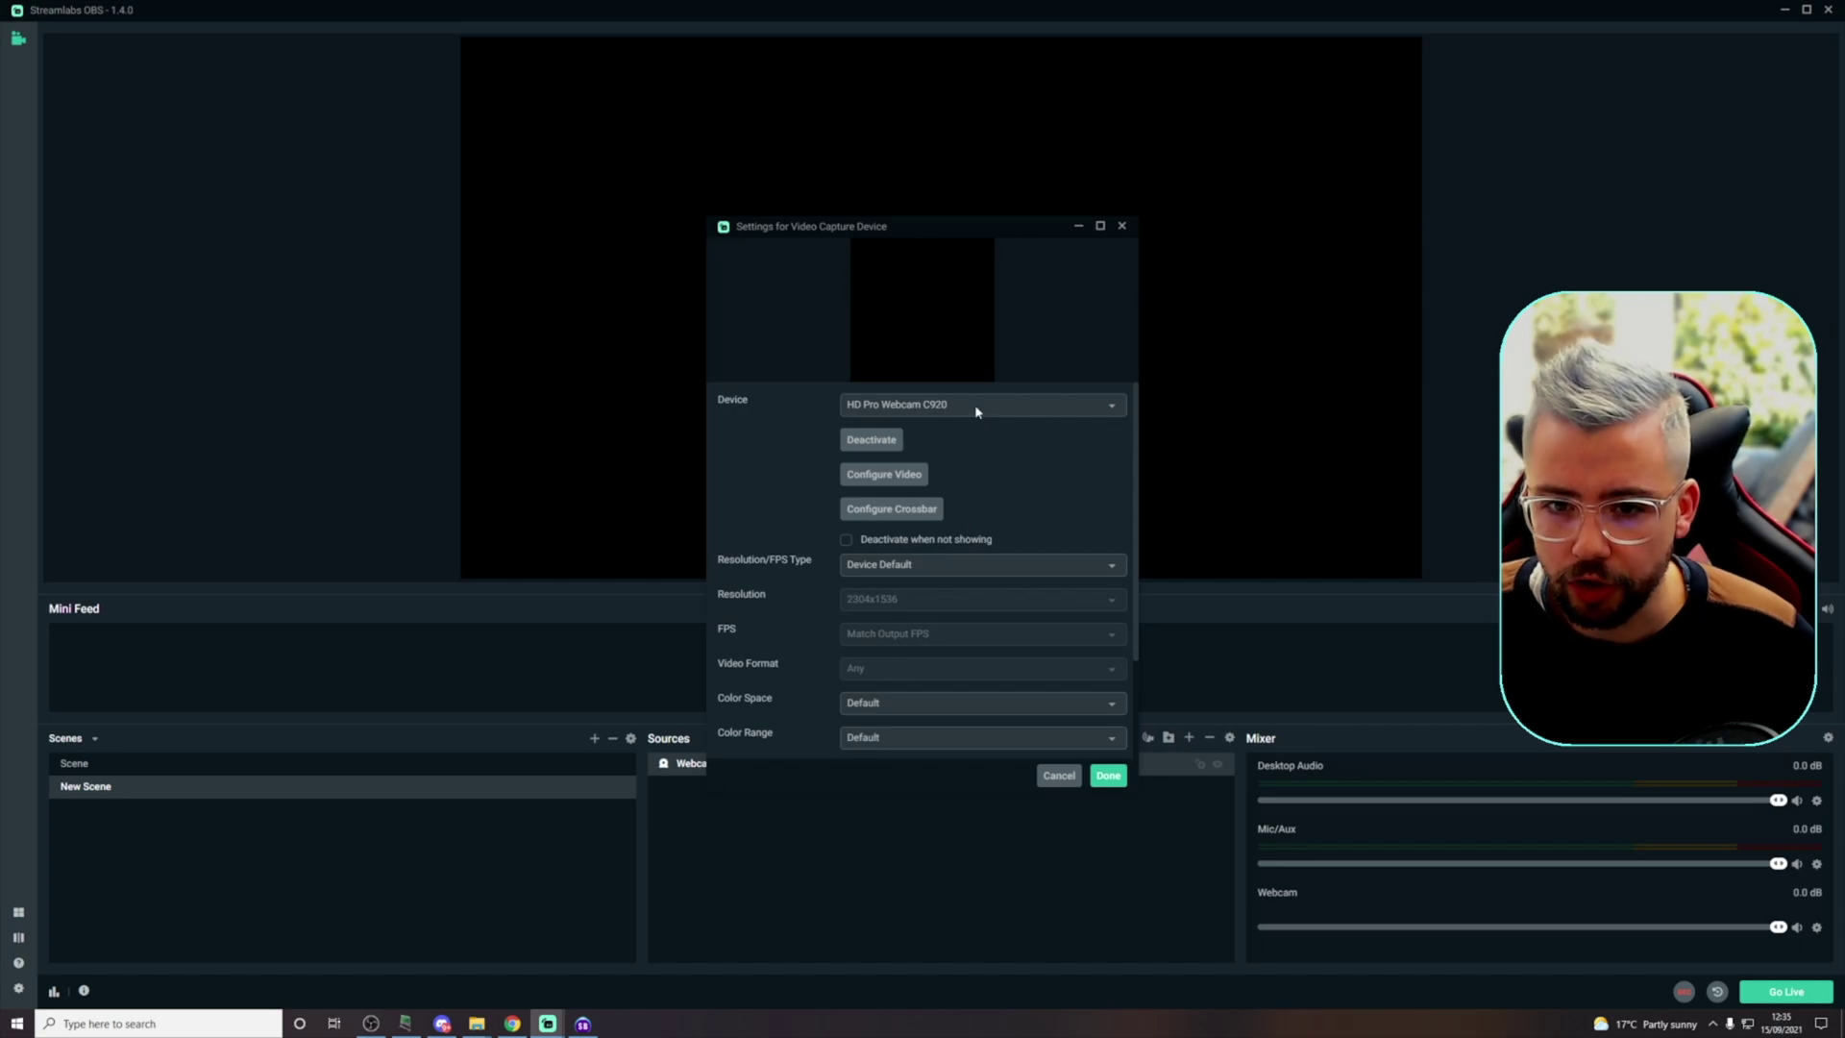
Step: Set the Webcam source's device to OBS Virtual Camera and accept the source settings
left_click(977, 411)
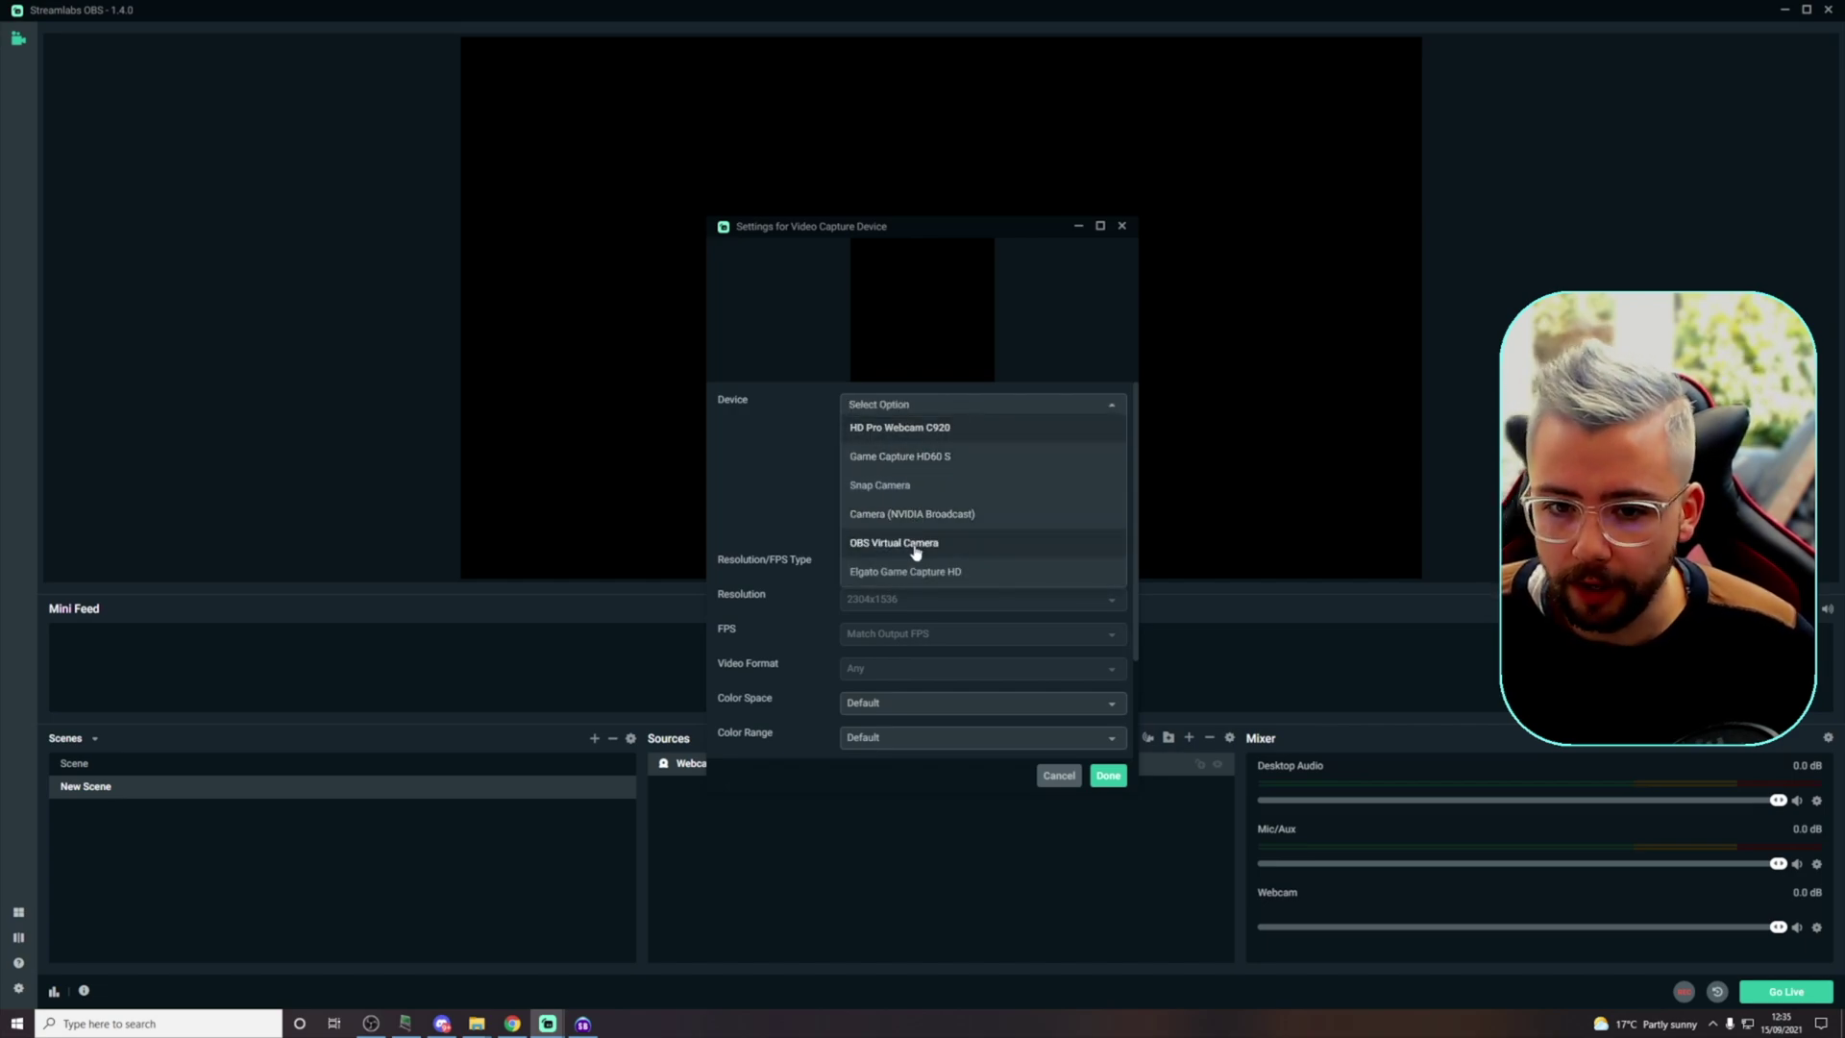
left_click(900, 427)
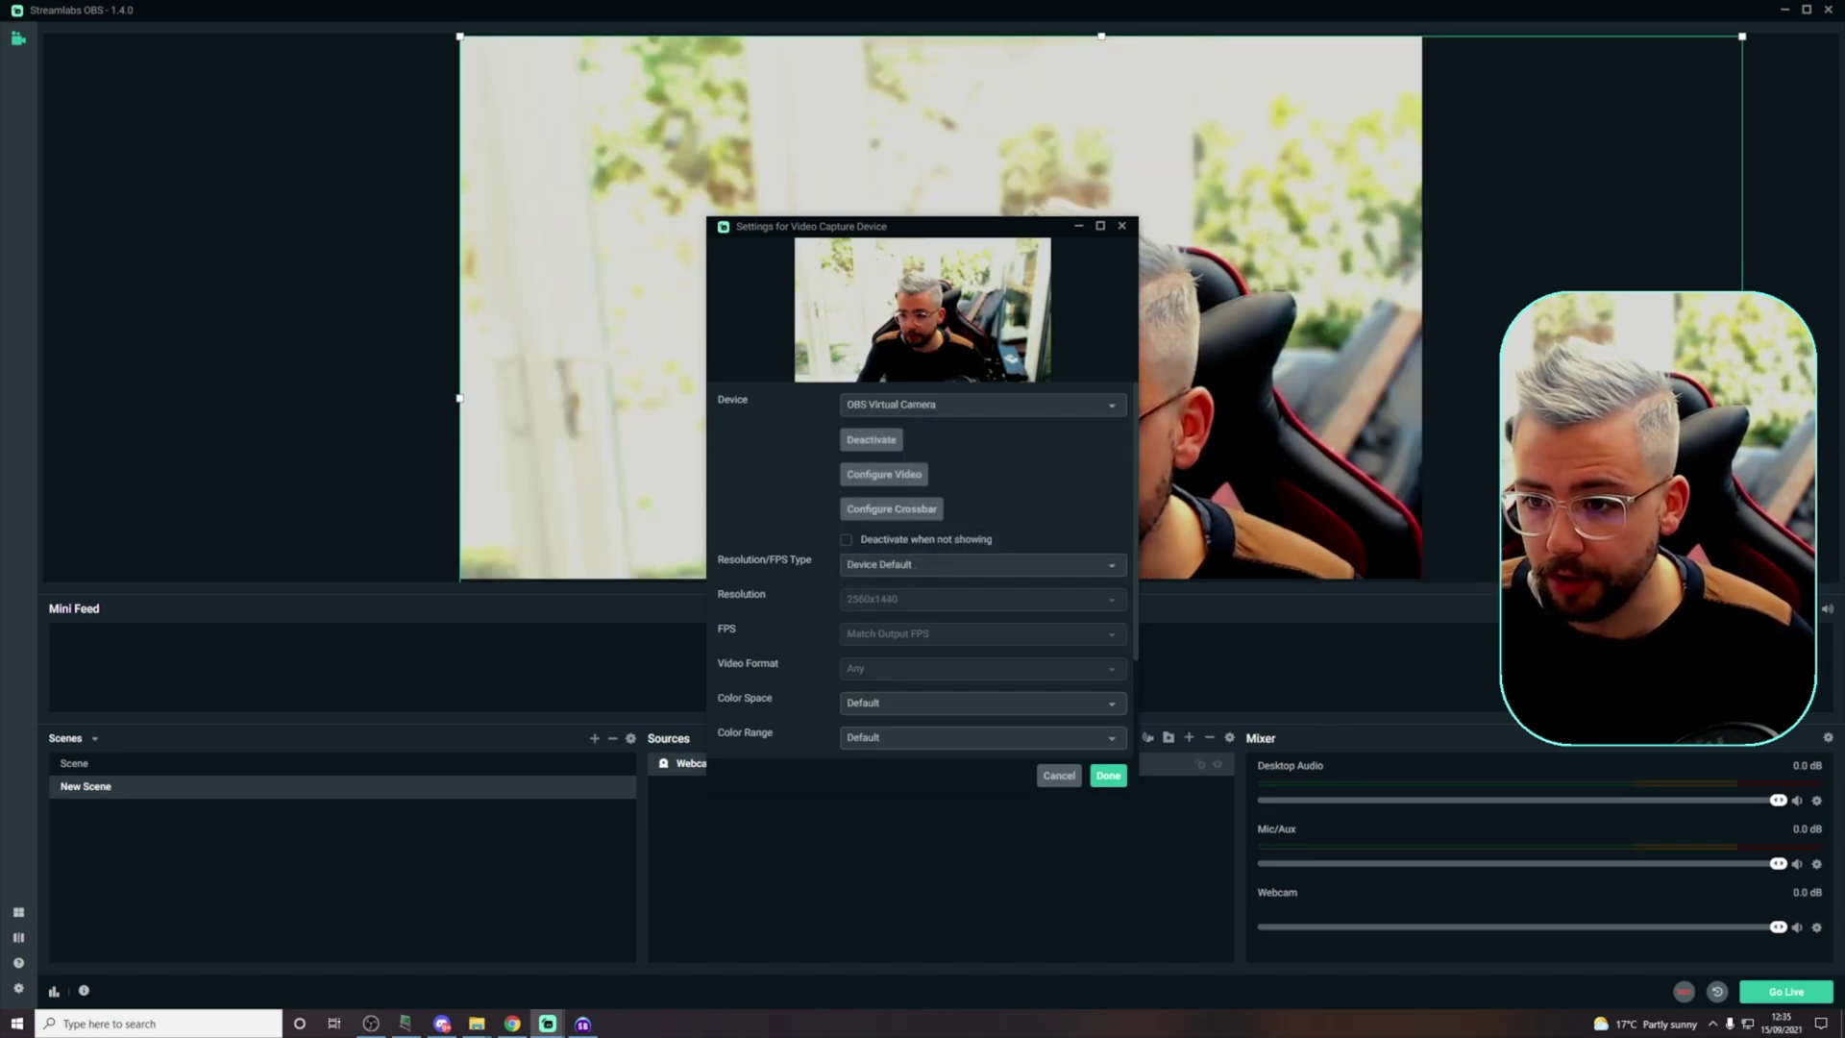
left_click(1108, 775)
Step: Shrink the Webcam source in the preview and fit it to the screen with the Transform options
left_click_drag(1426, 275, 1411, 367)
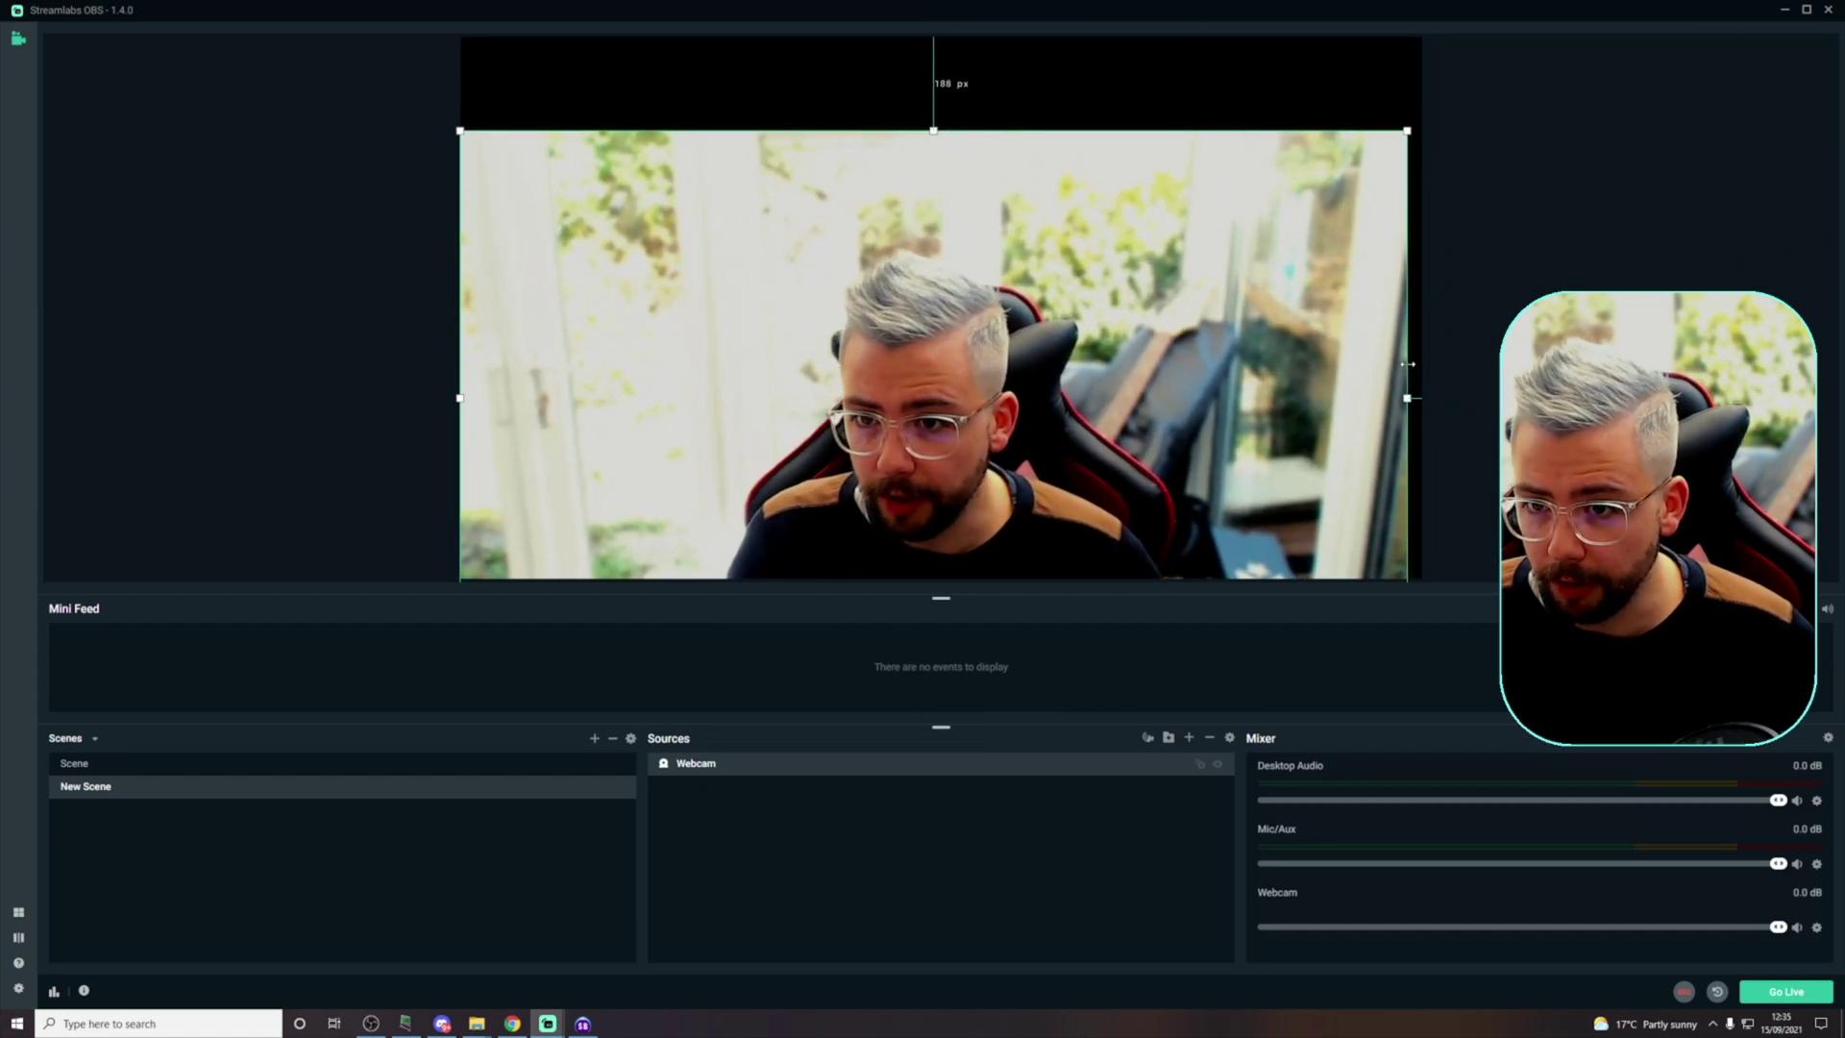
right_click(731, 357)
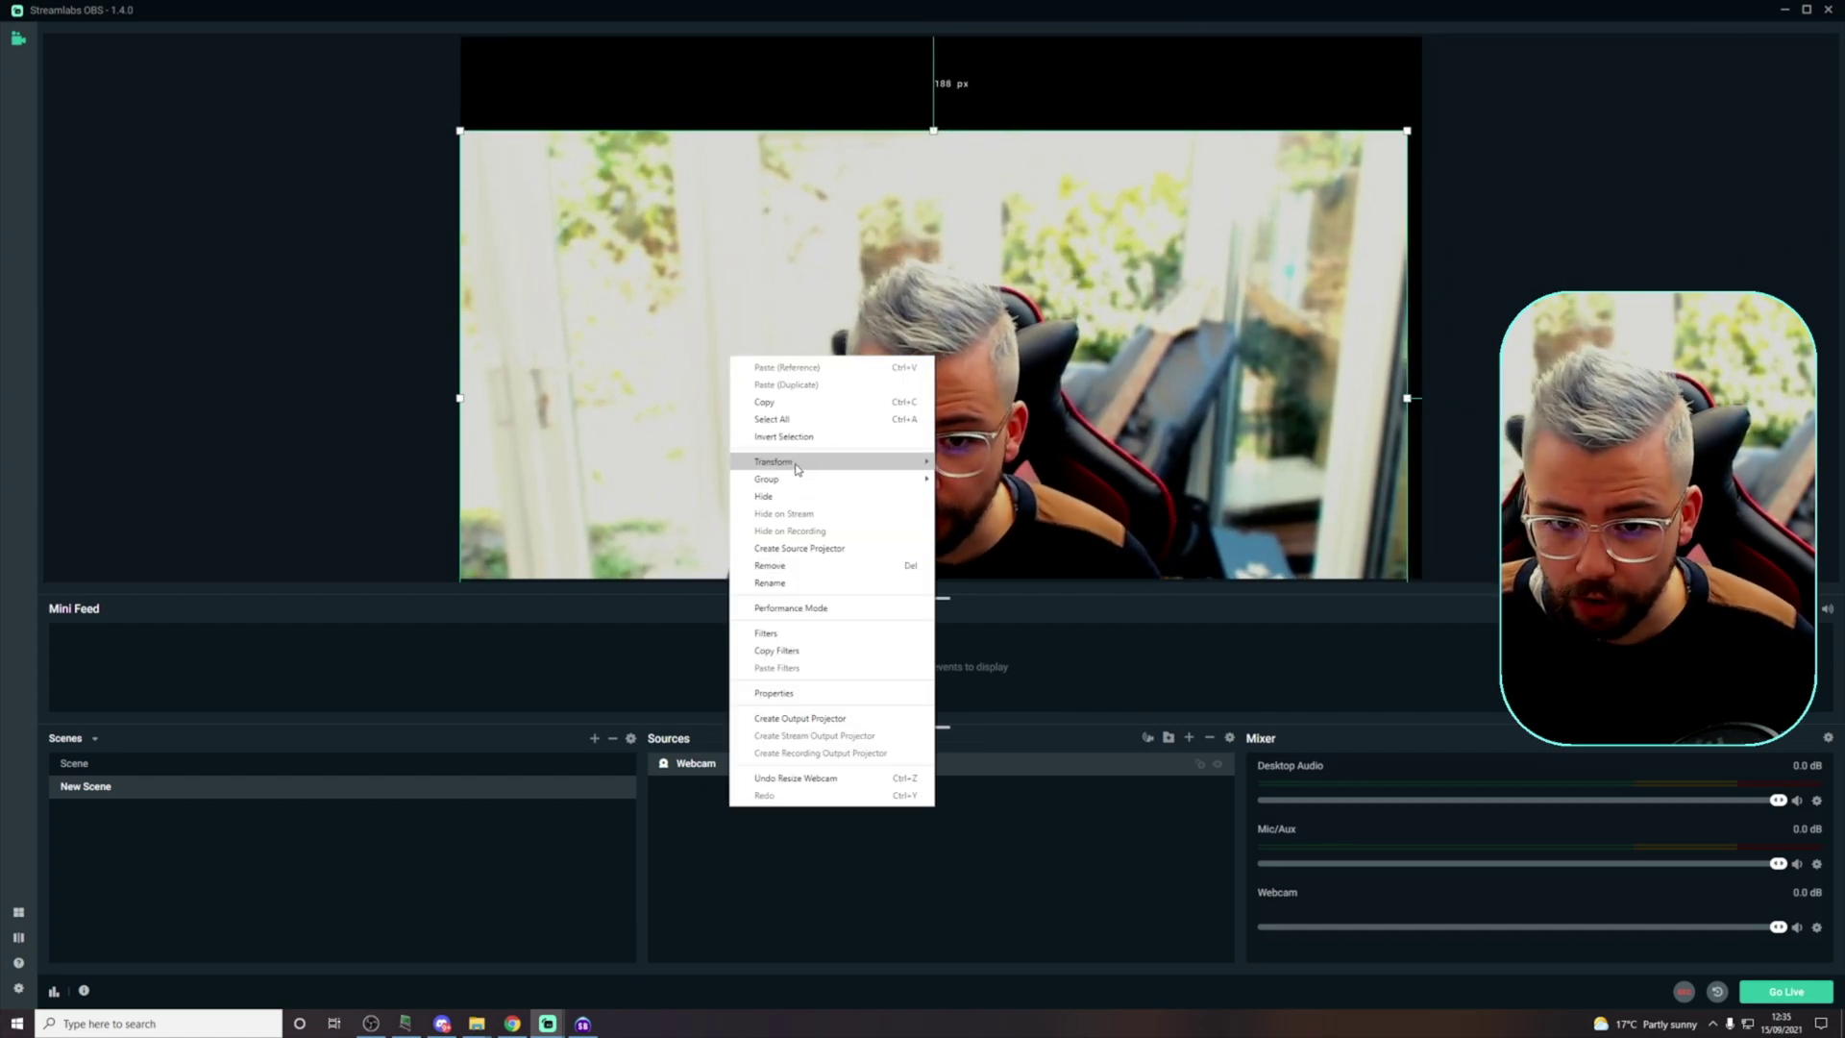
mouse_move(799, 461)
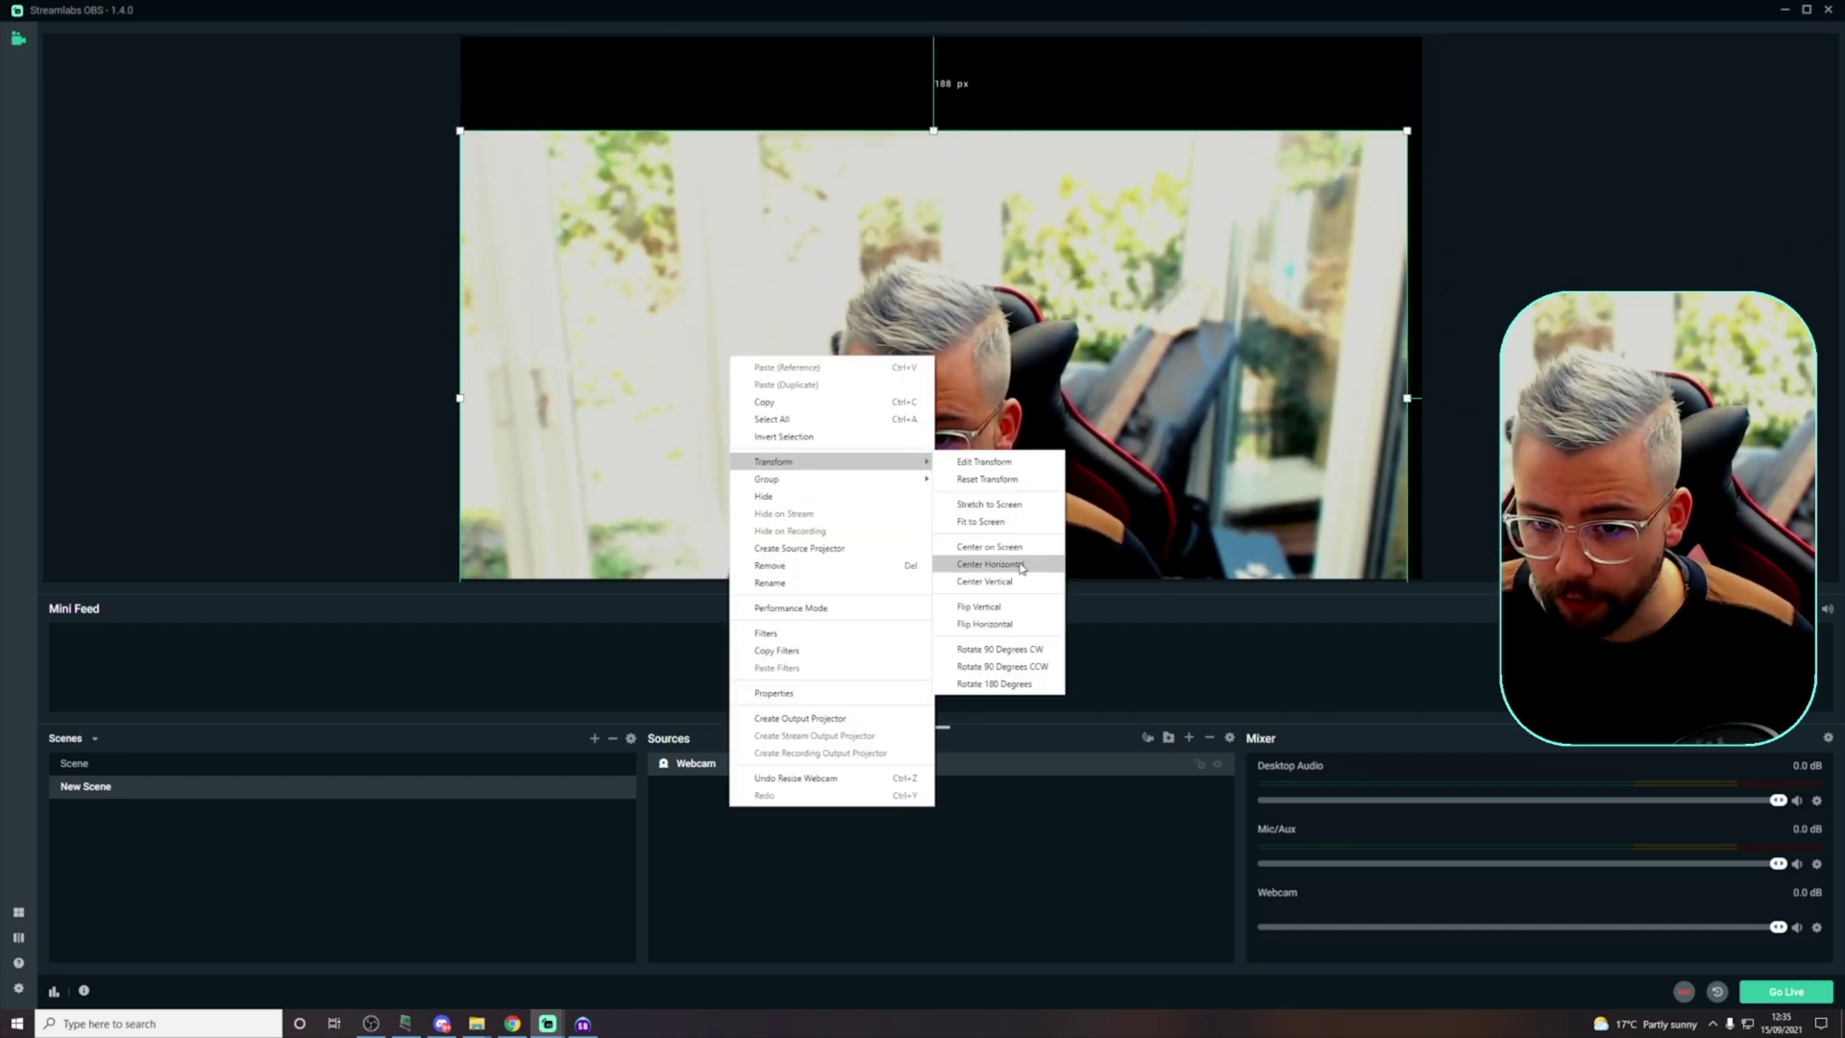
left_click(987, 524)
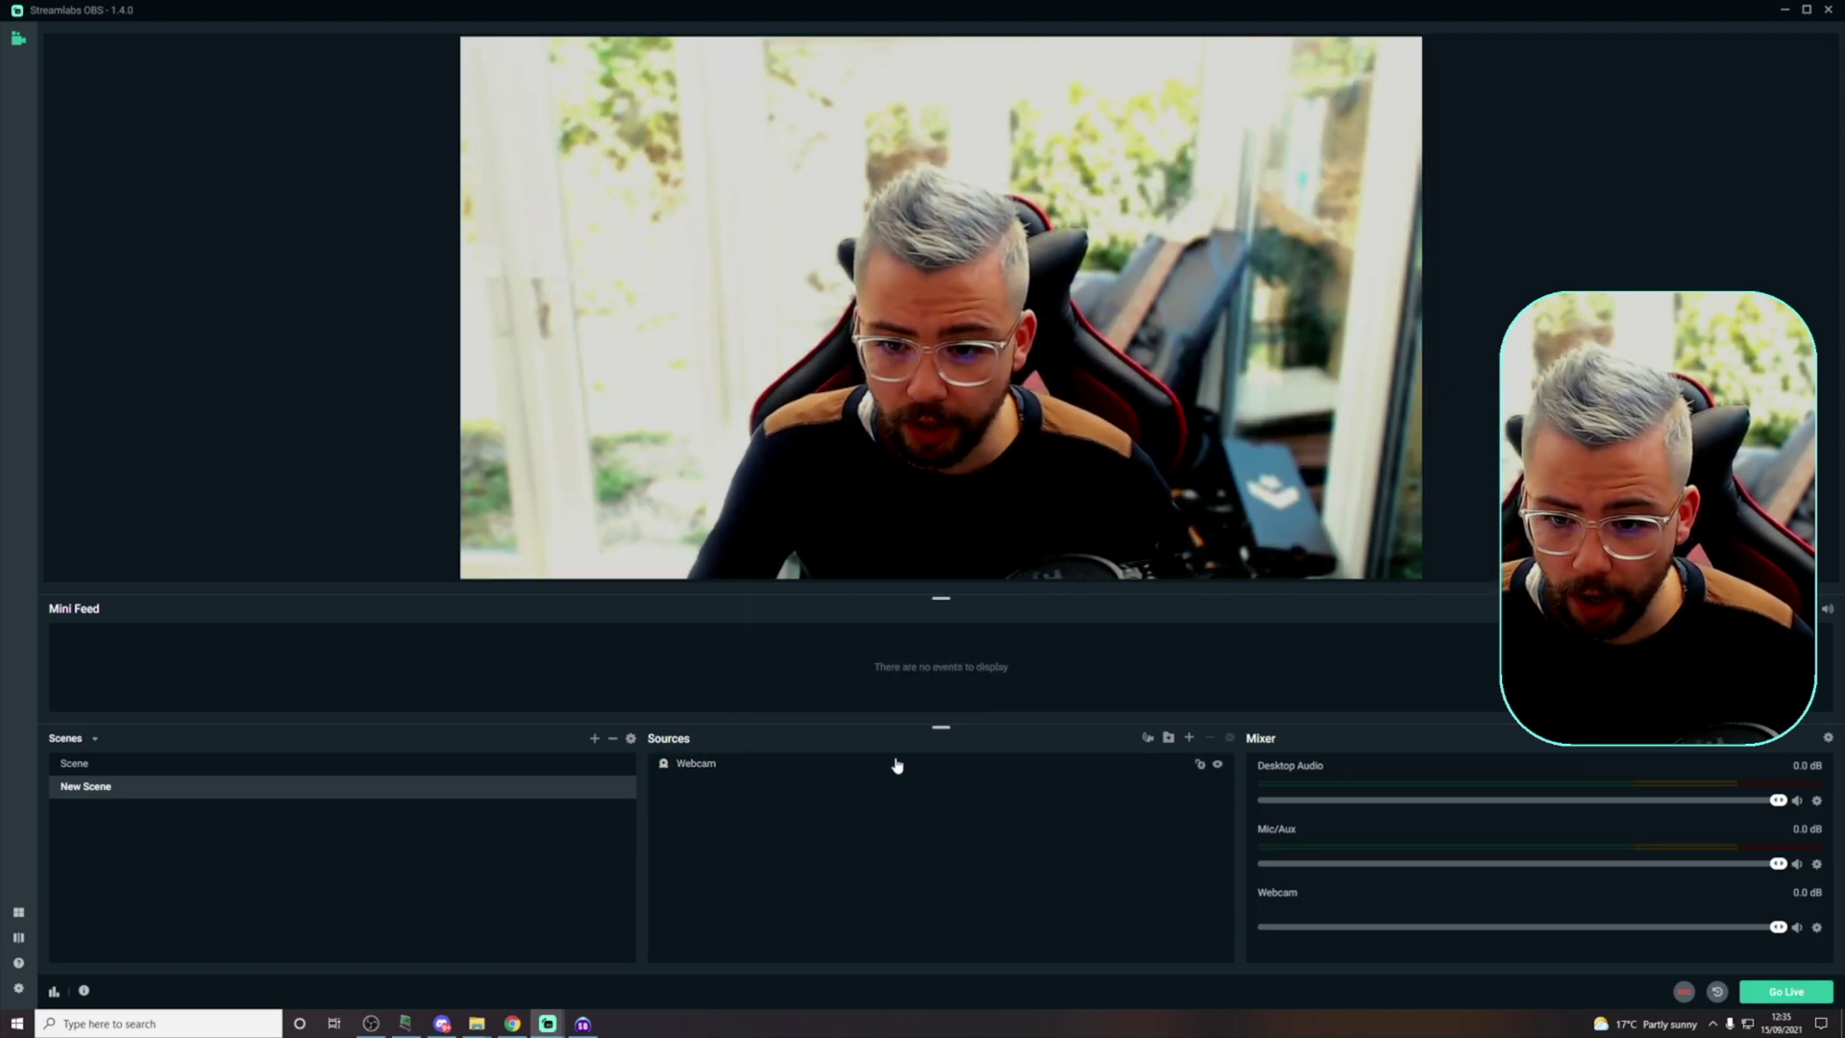
Step: Switch to Streamer.bot and add an enabled action named Webcam on/off, with no group and the Default queue
left_click(583, 1023)
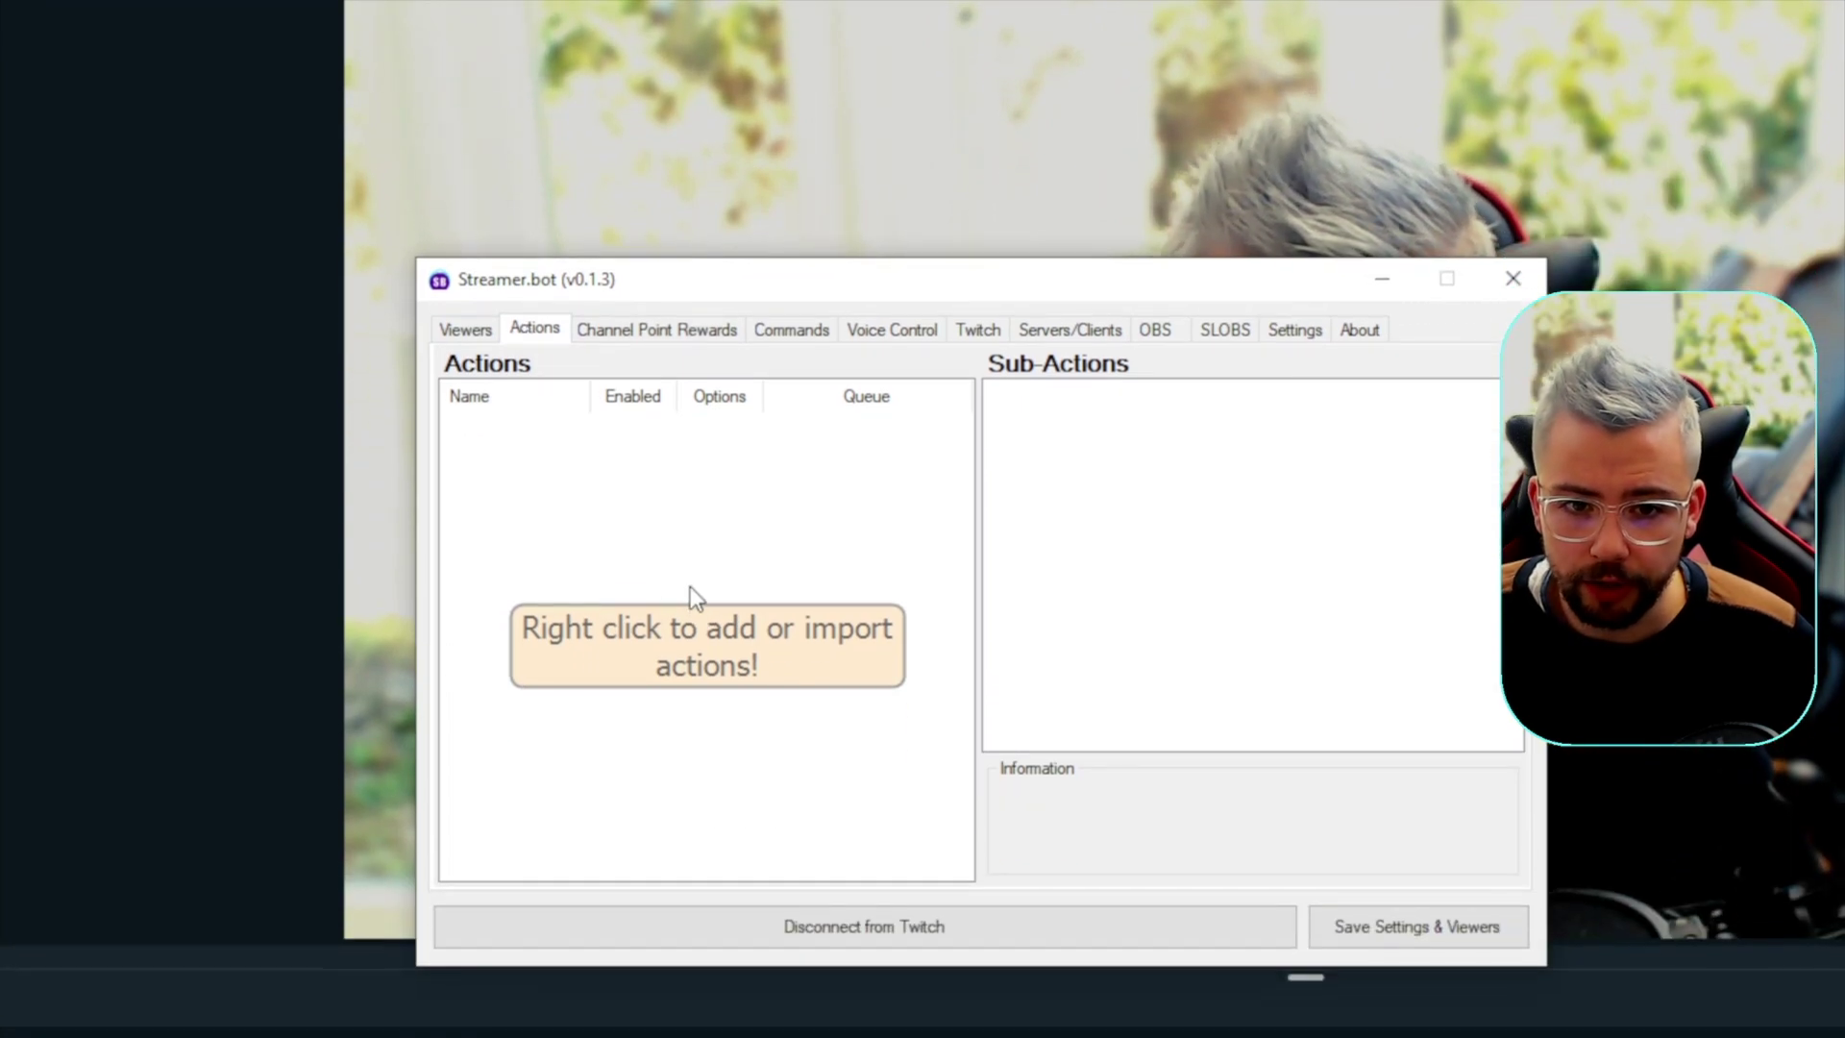
right_click(683, 554)
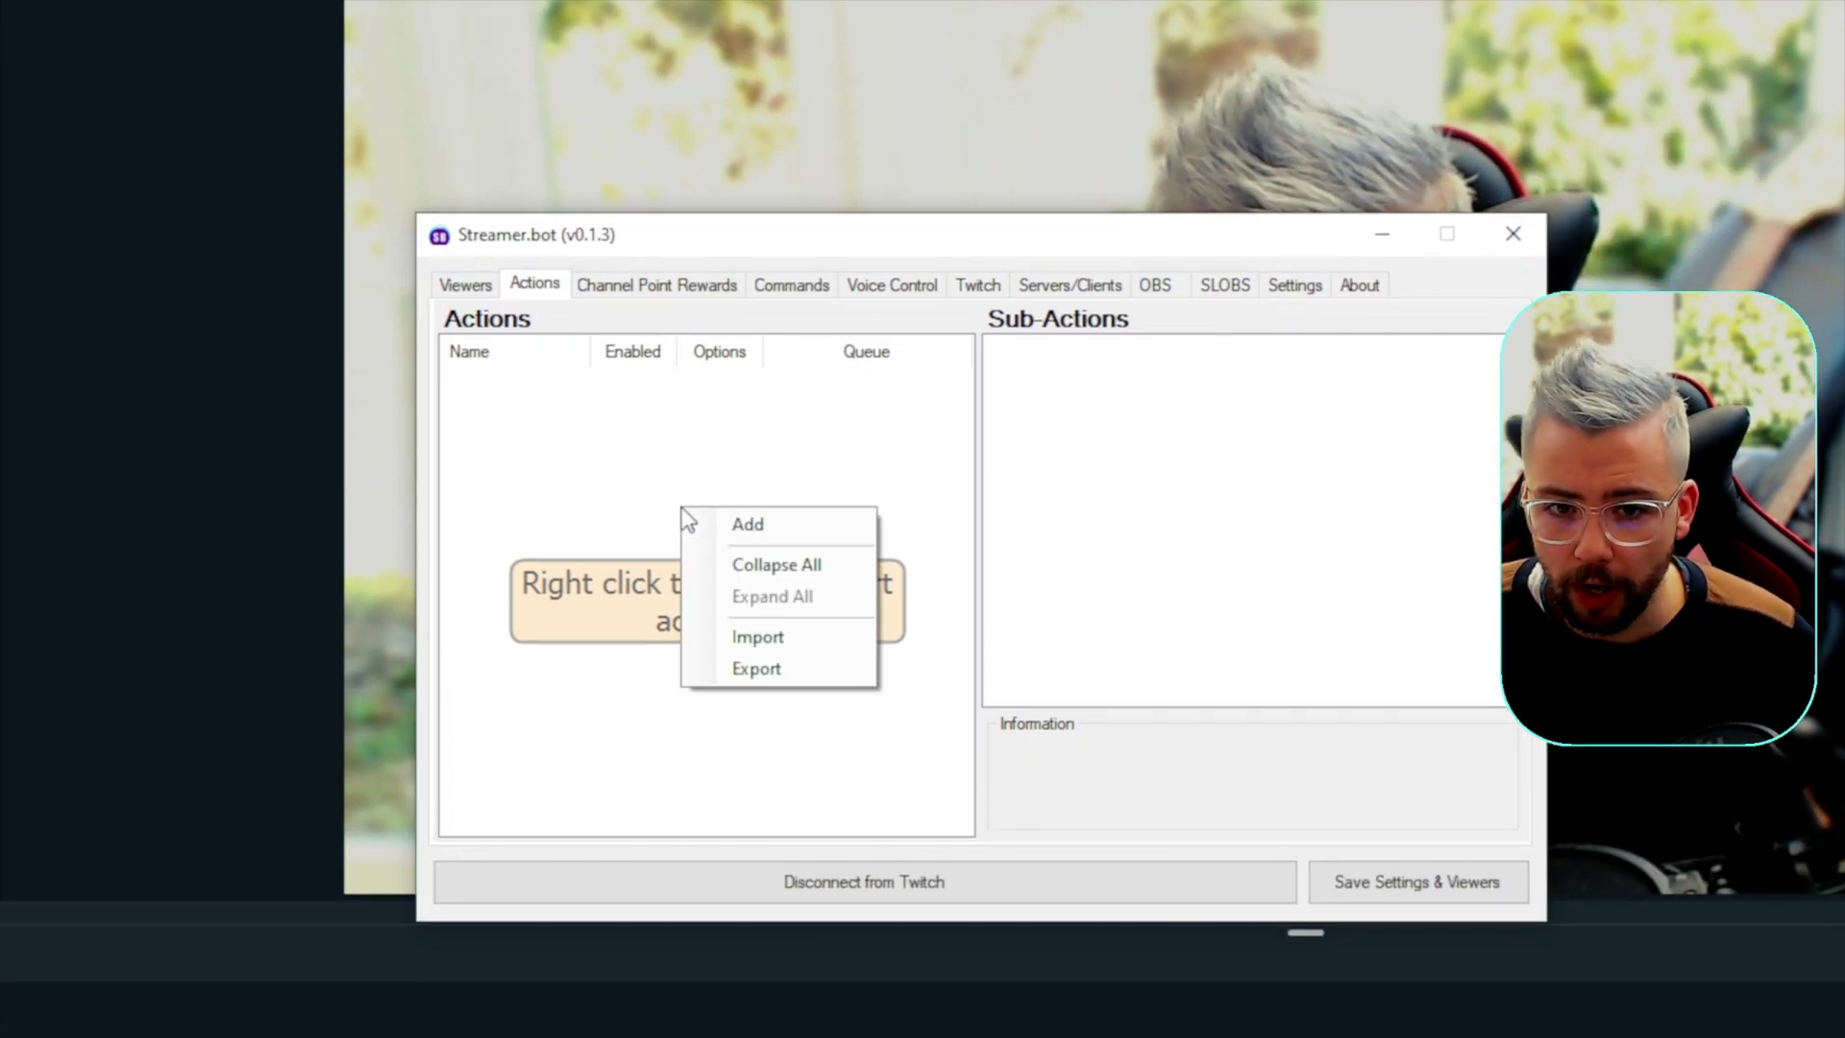
left_click(767, 527)
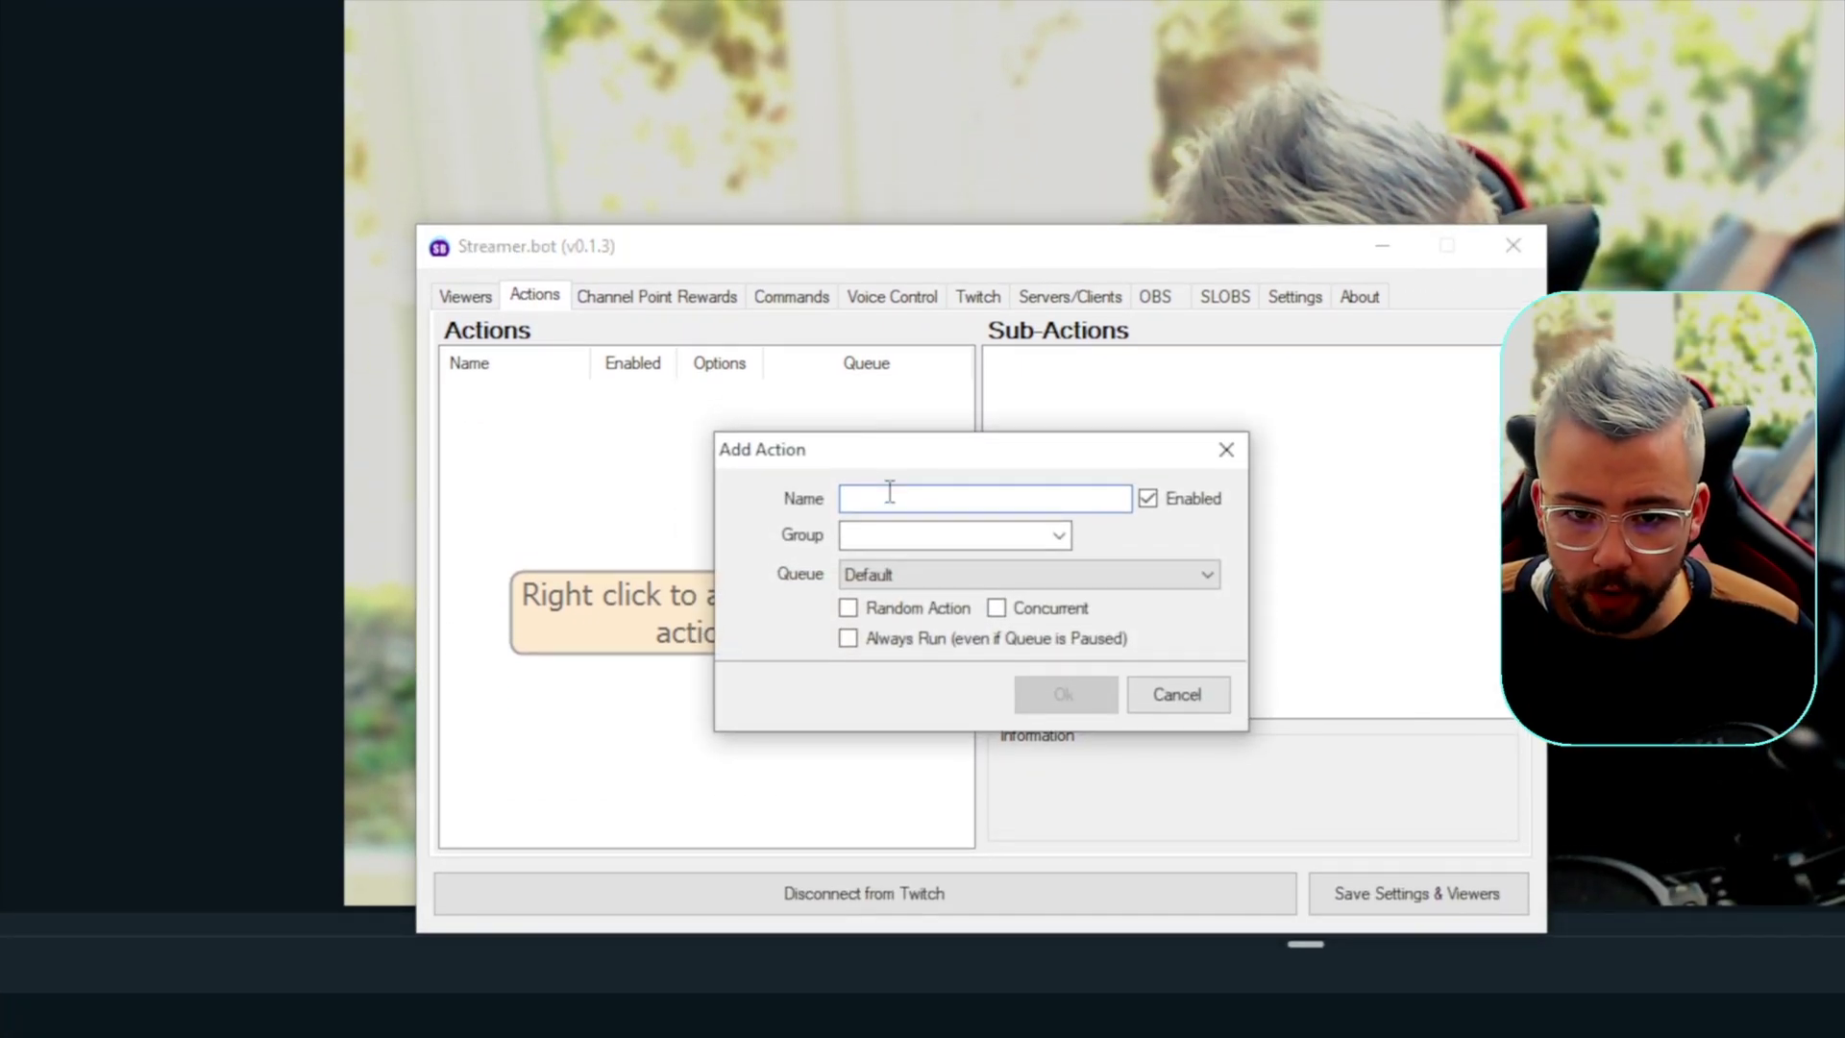
type("Webcam on/off")
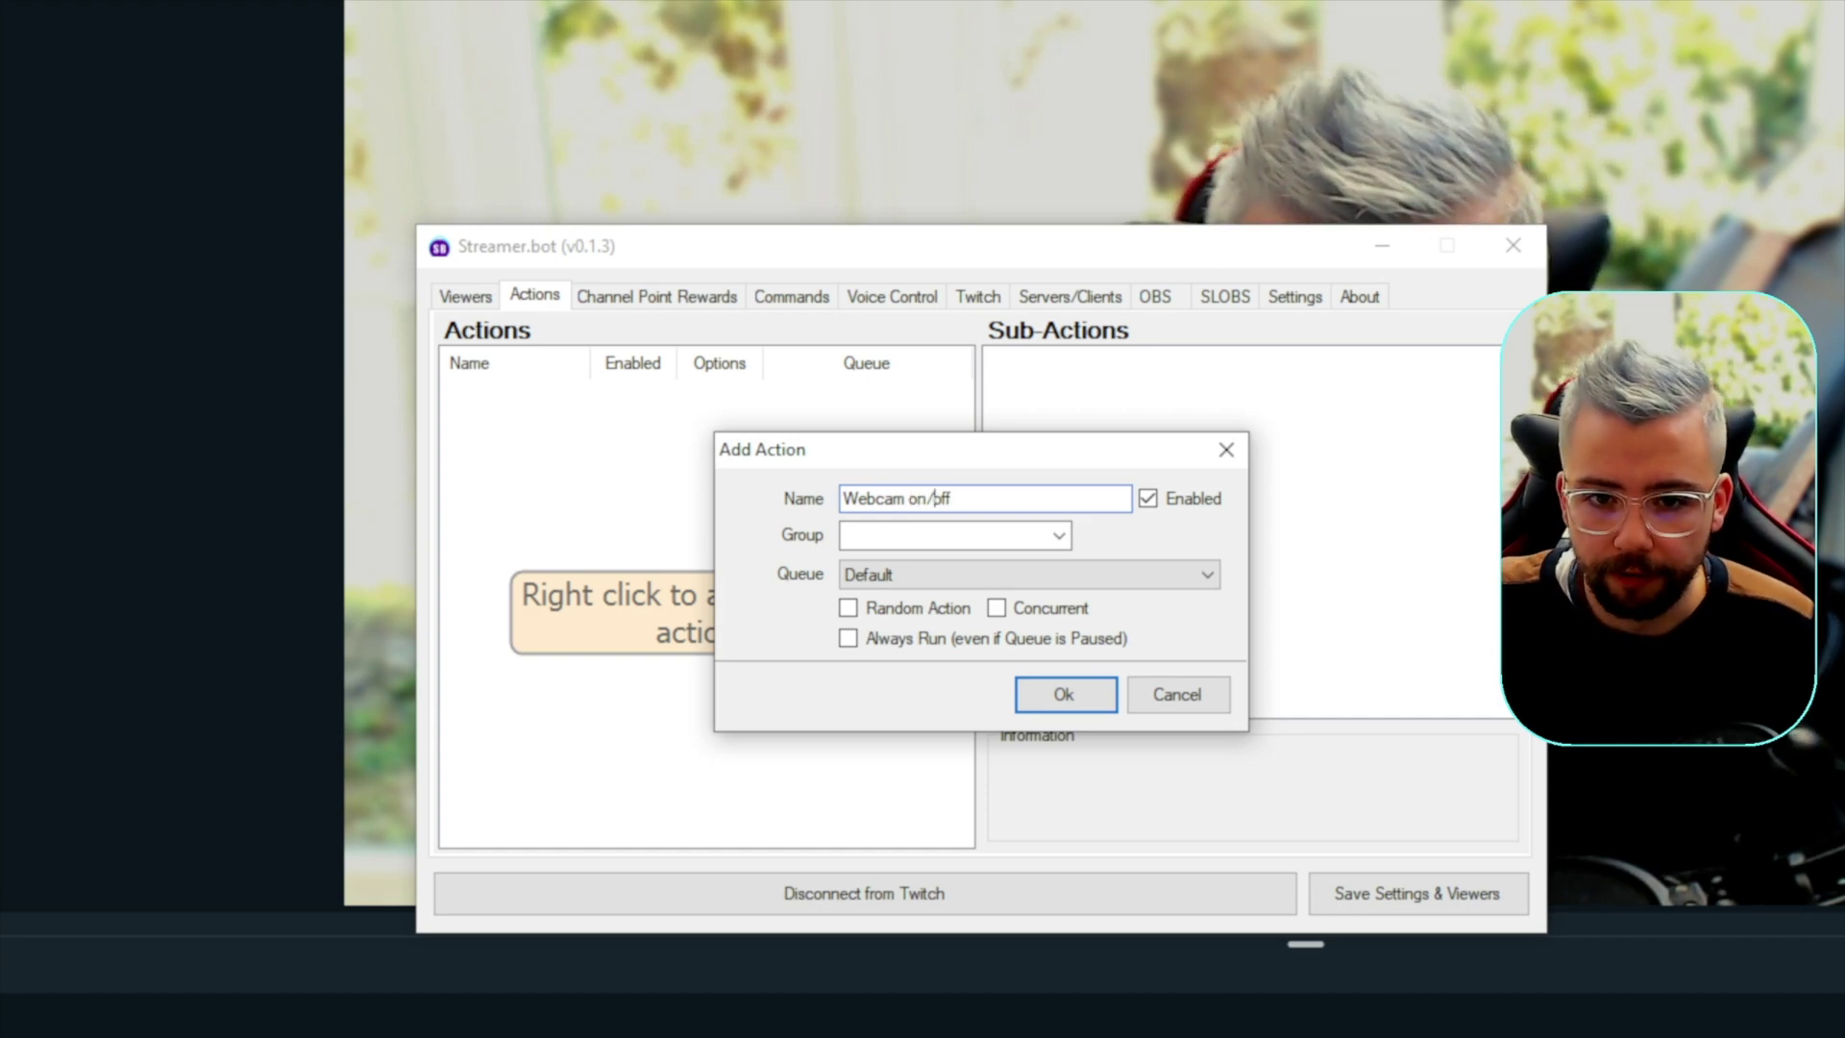
left_click(1059, 537)
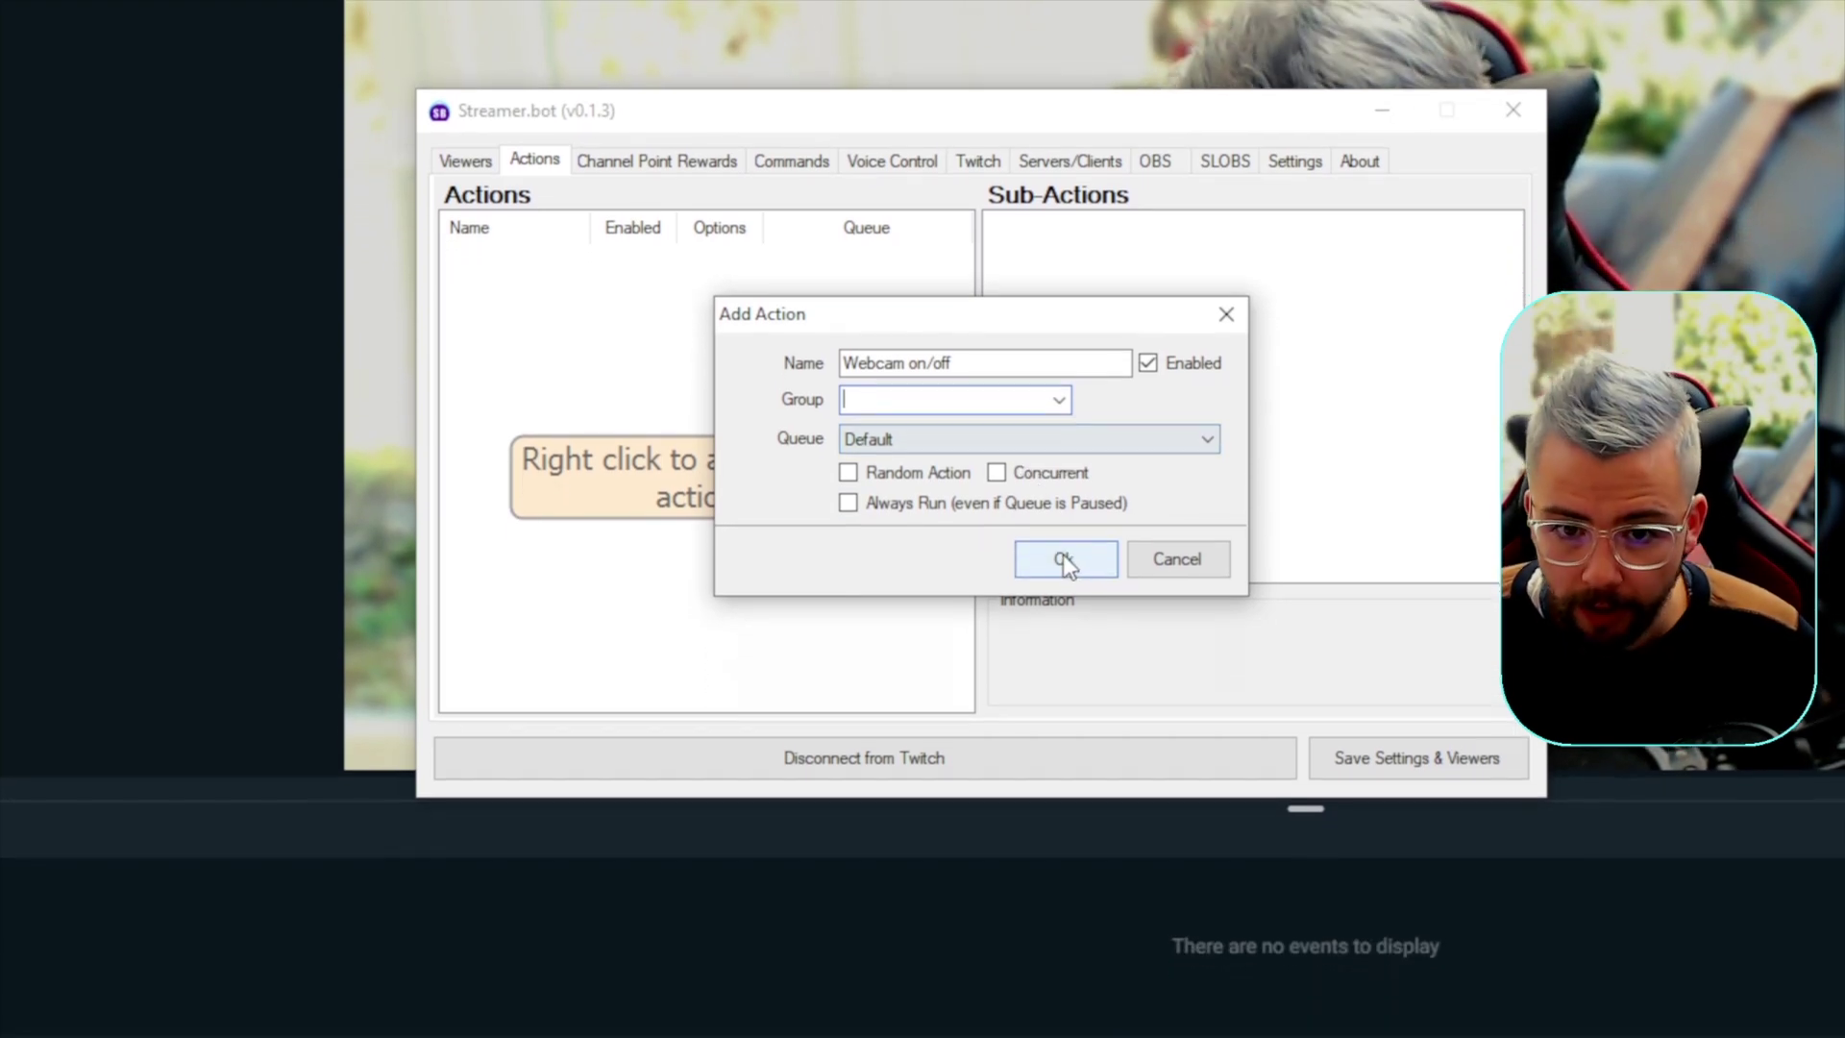
left_click(1064, 653)
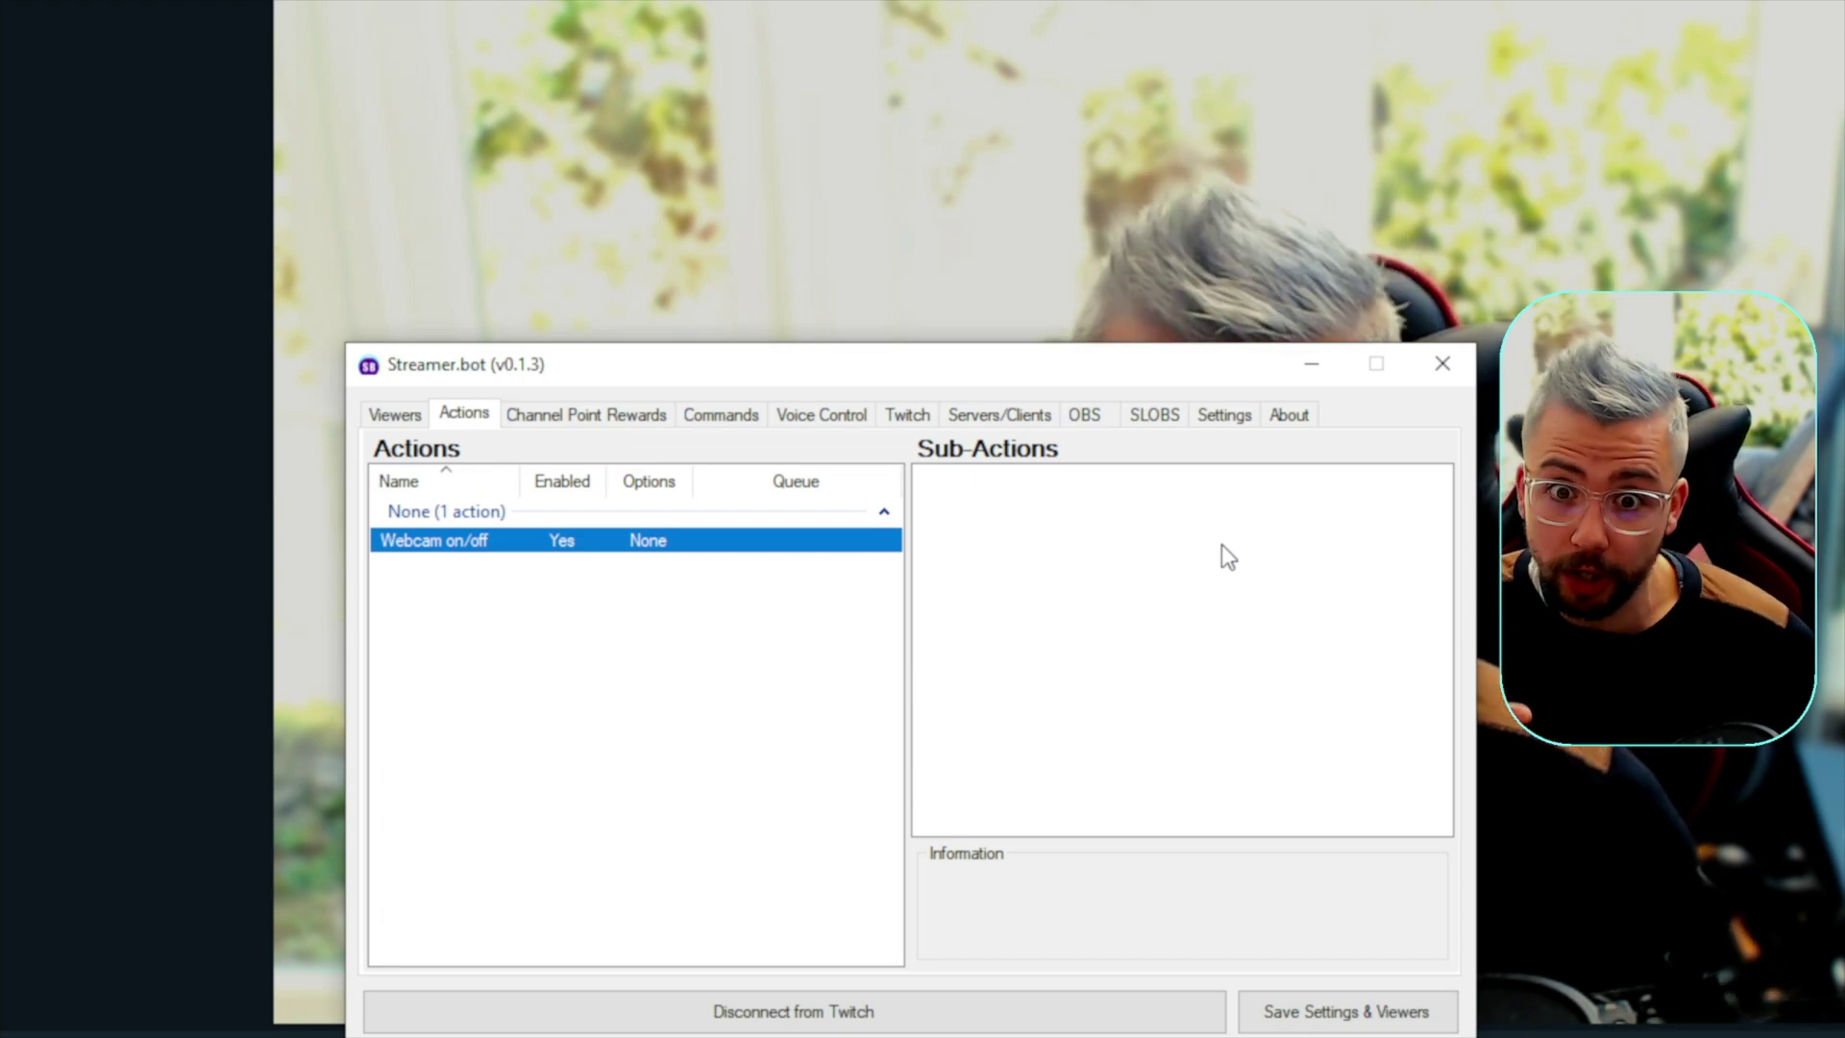
Step: Add a SLOBS Set Source Visibility State sub-action to Webcam on/off, targeting the Webcam source in New Scene with state Toggle
right_click(1122, 521)
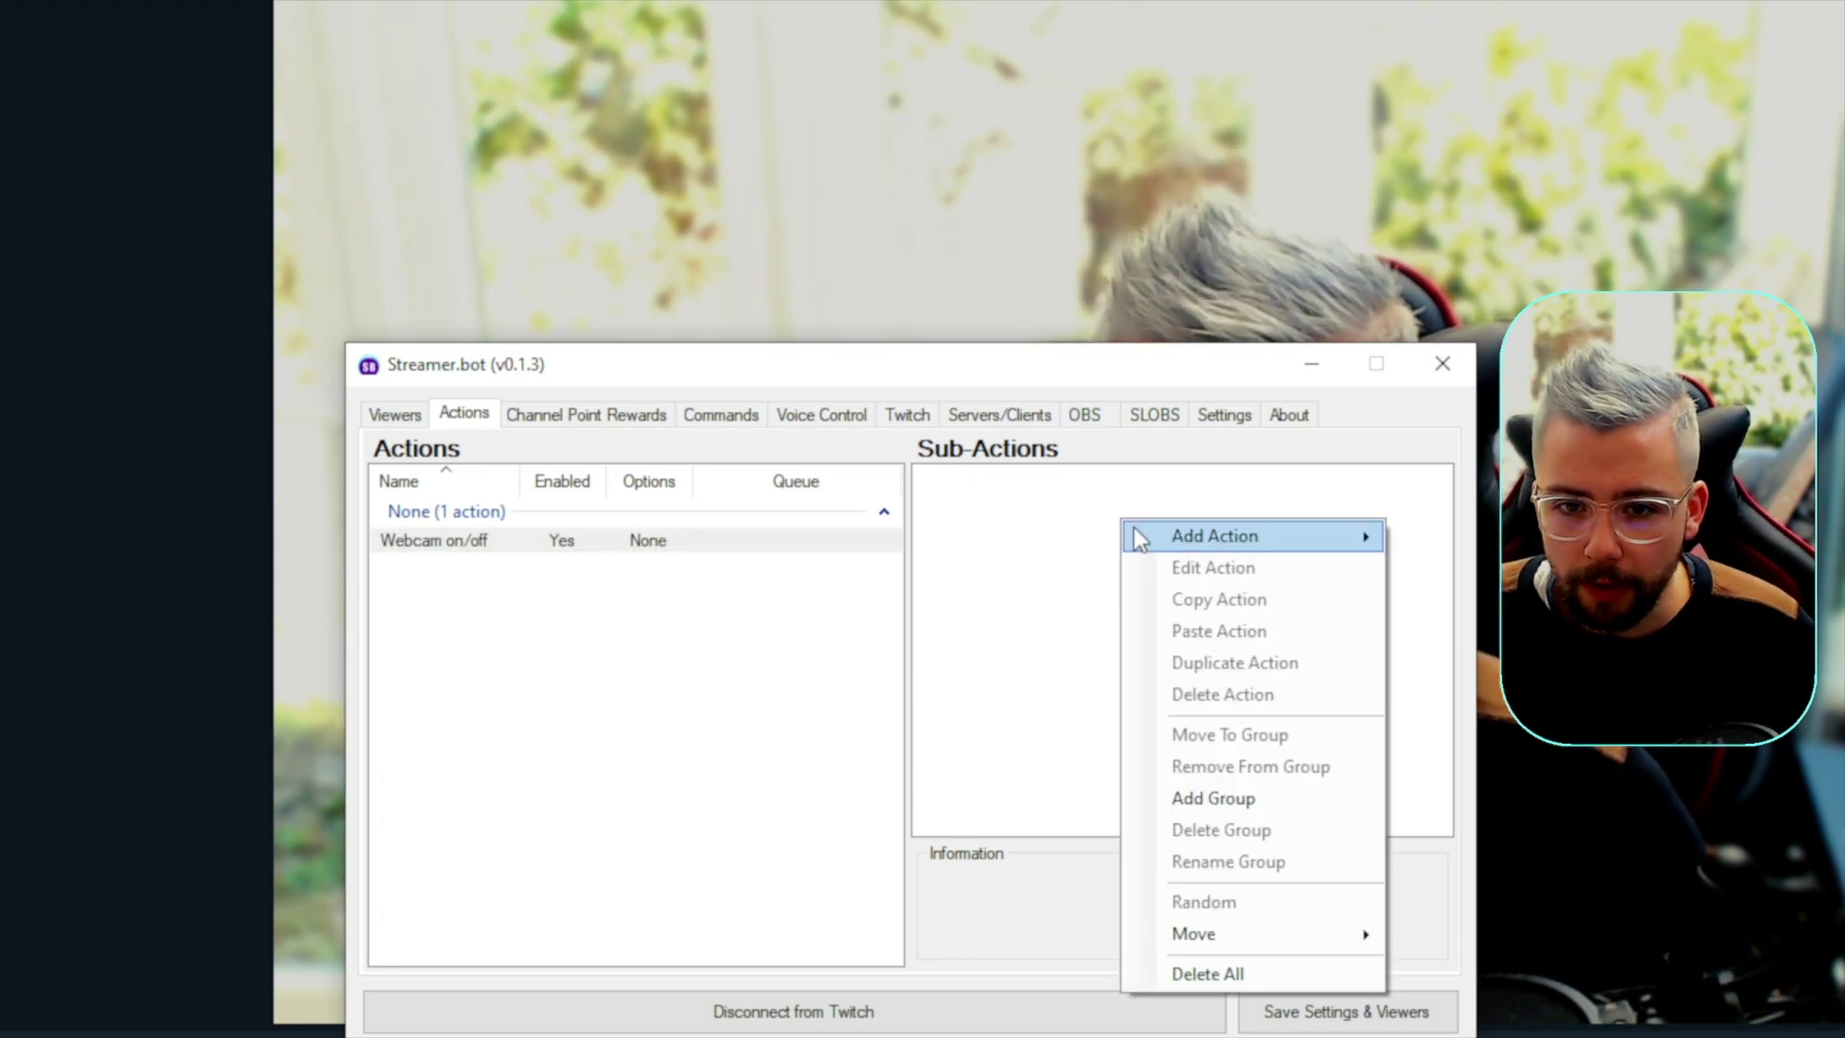
mouse_move(1224, 535)
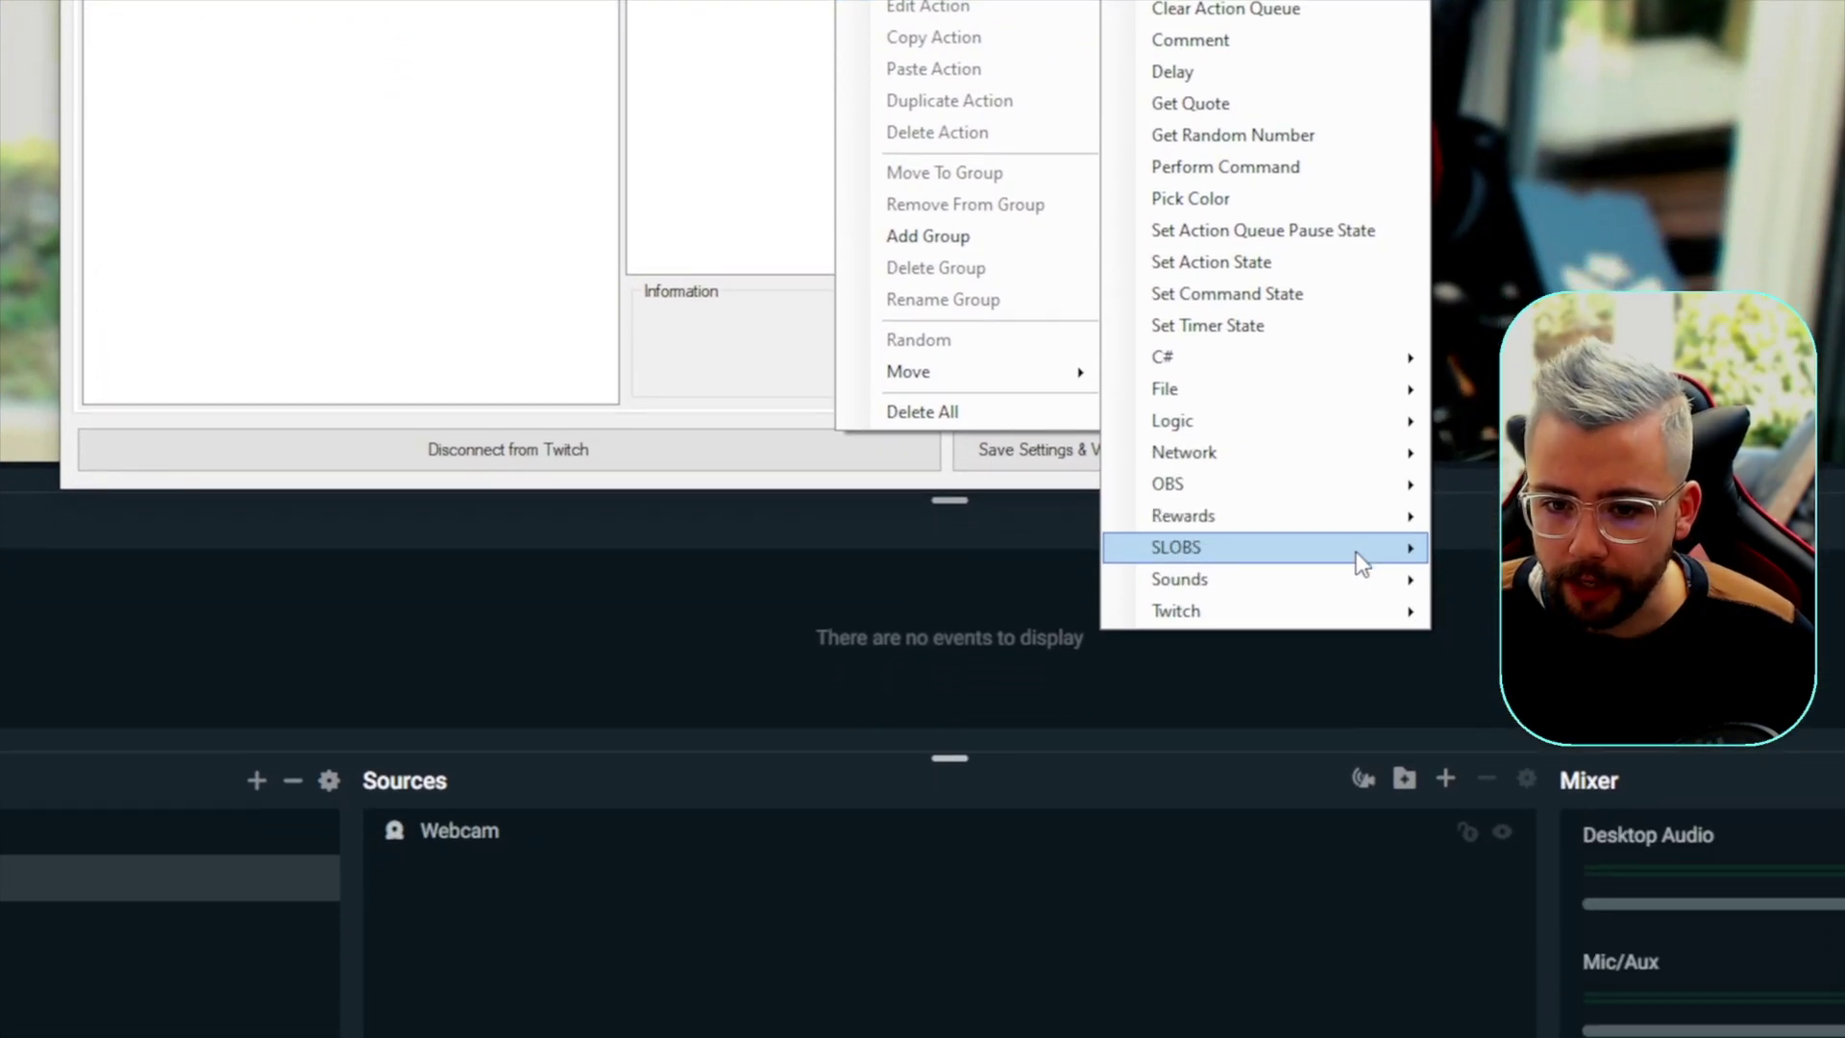
mouse_move(1365, 546)
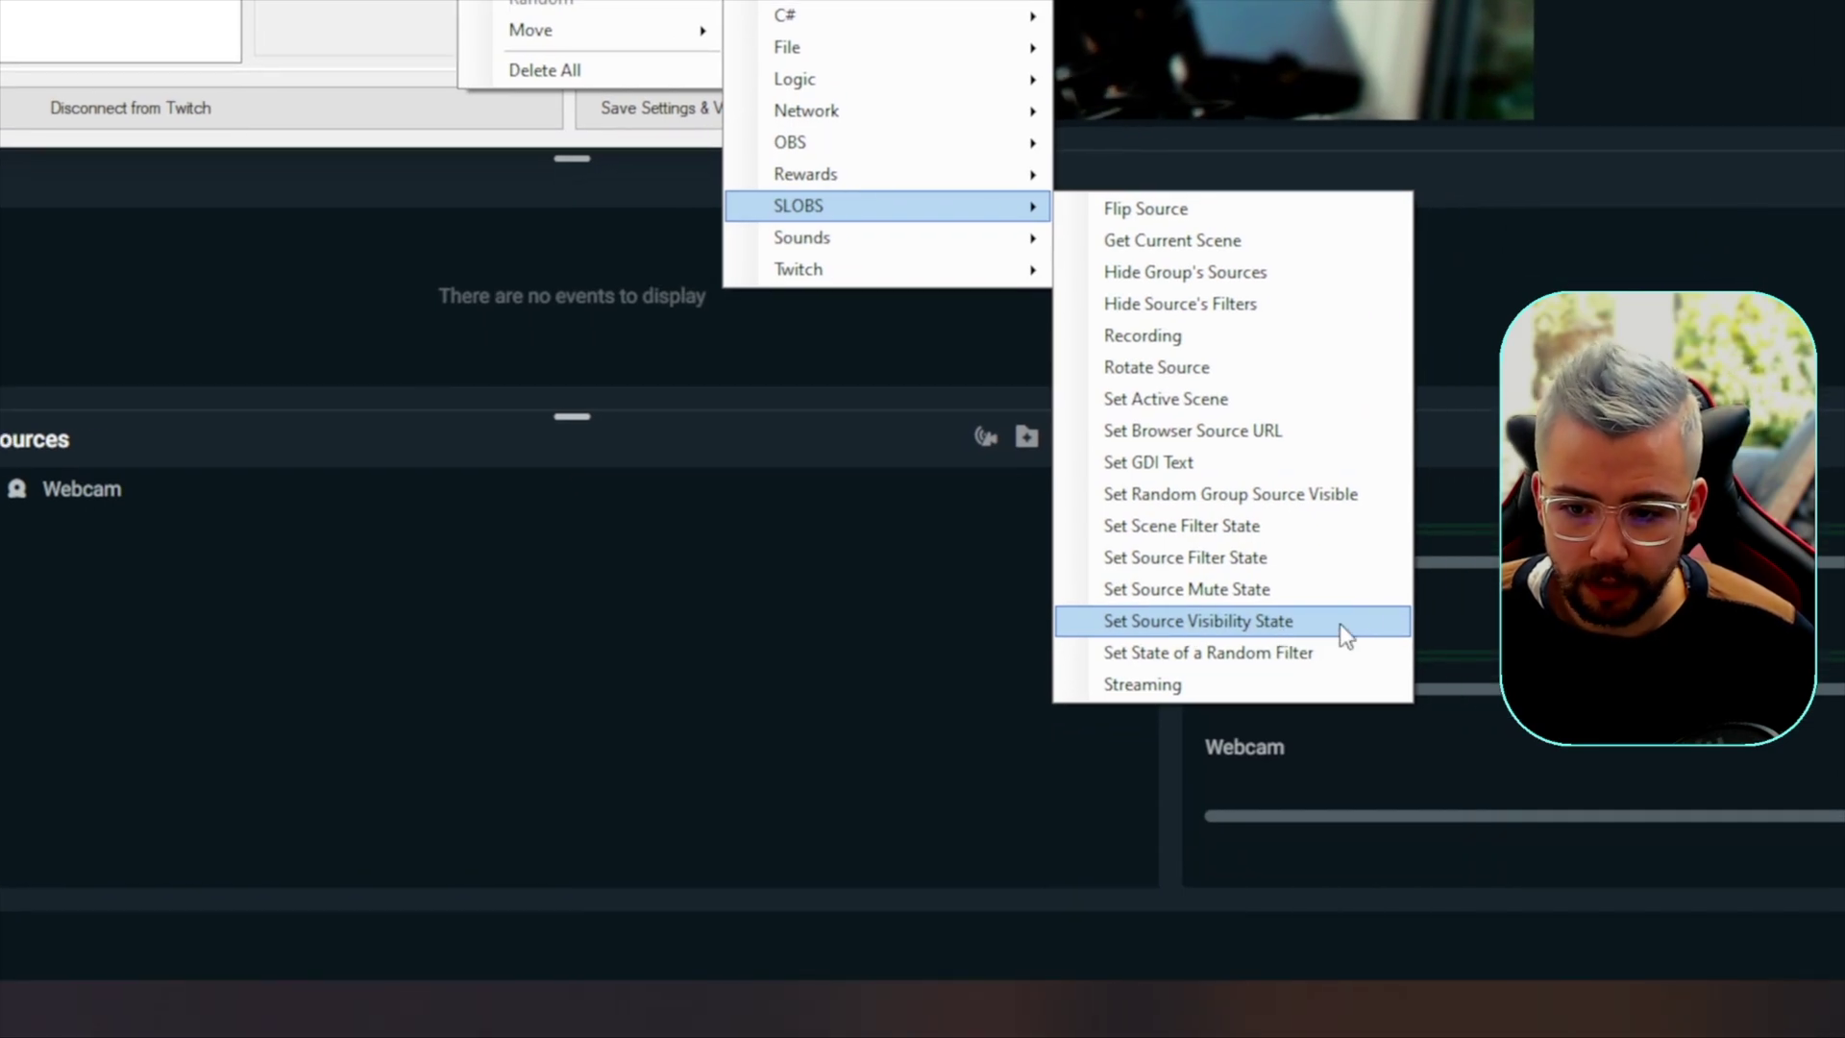
left_click(1312, 621)
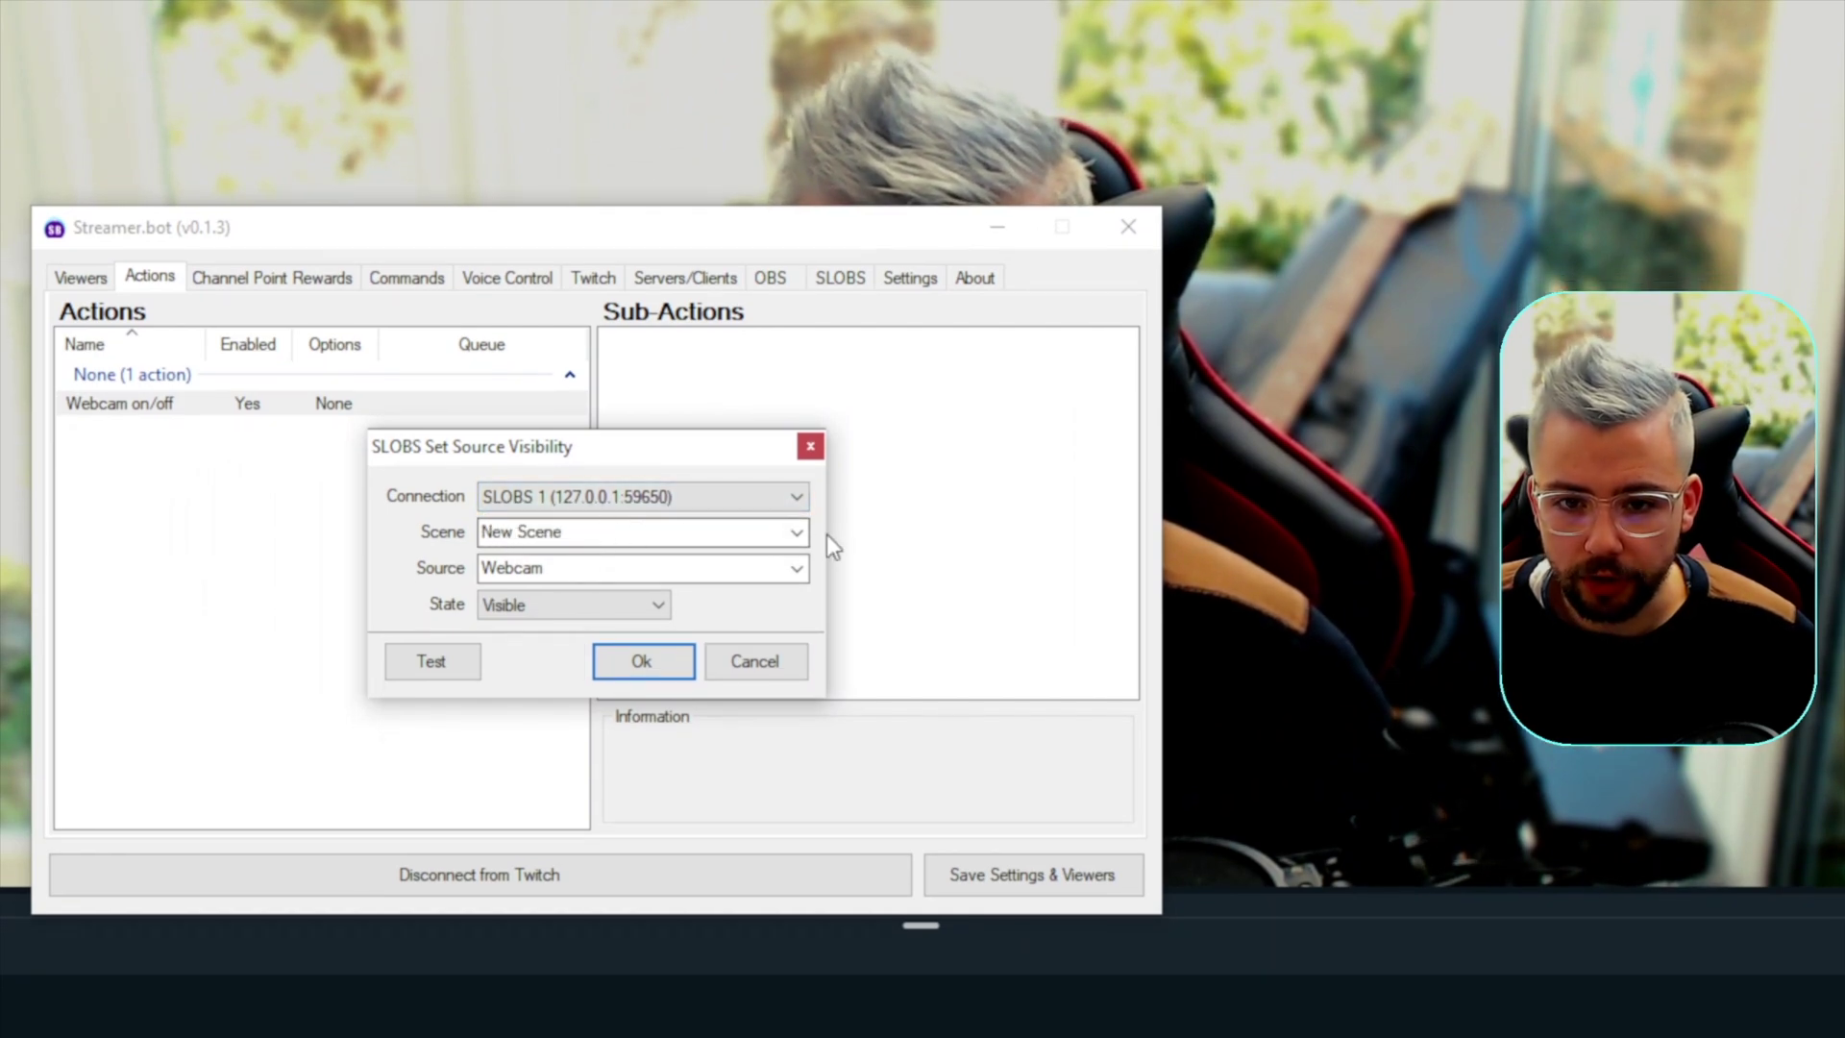
left_click(797, 555)
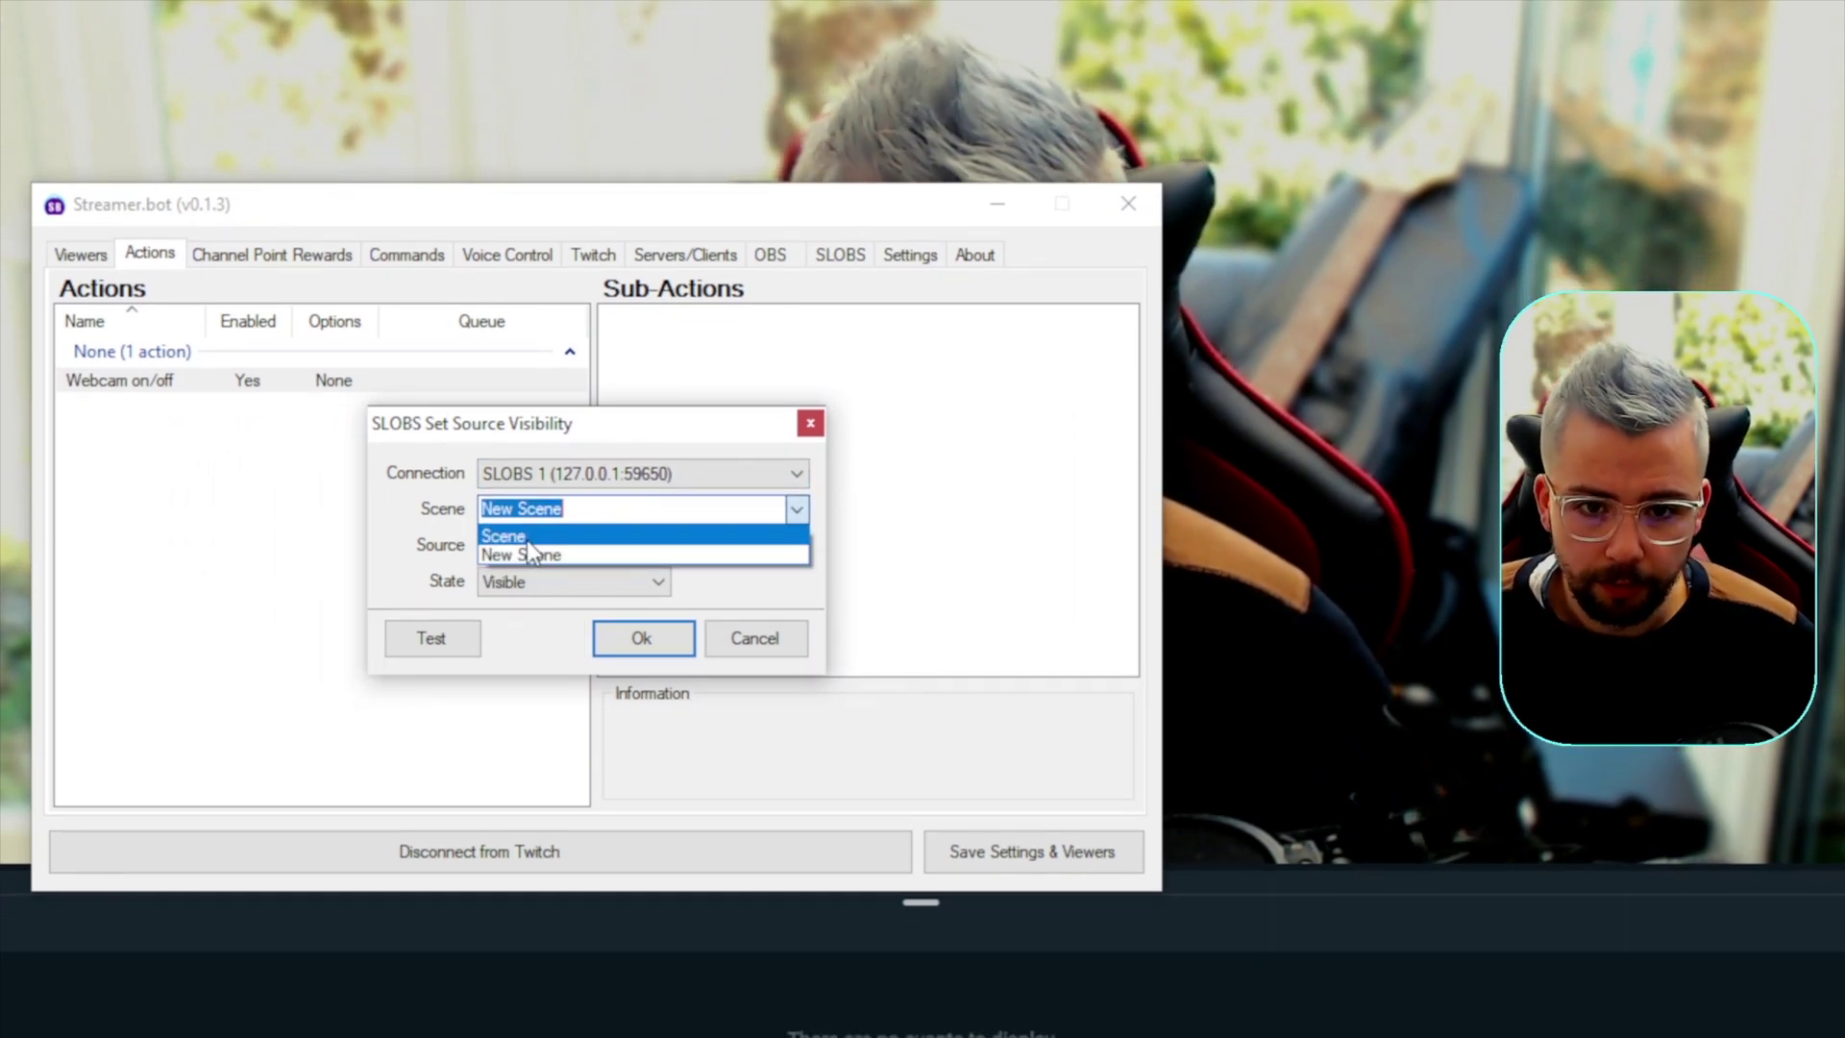
left_click(530, 576)
left_click(797, 542)
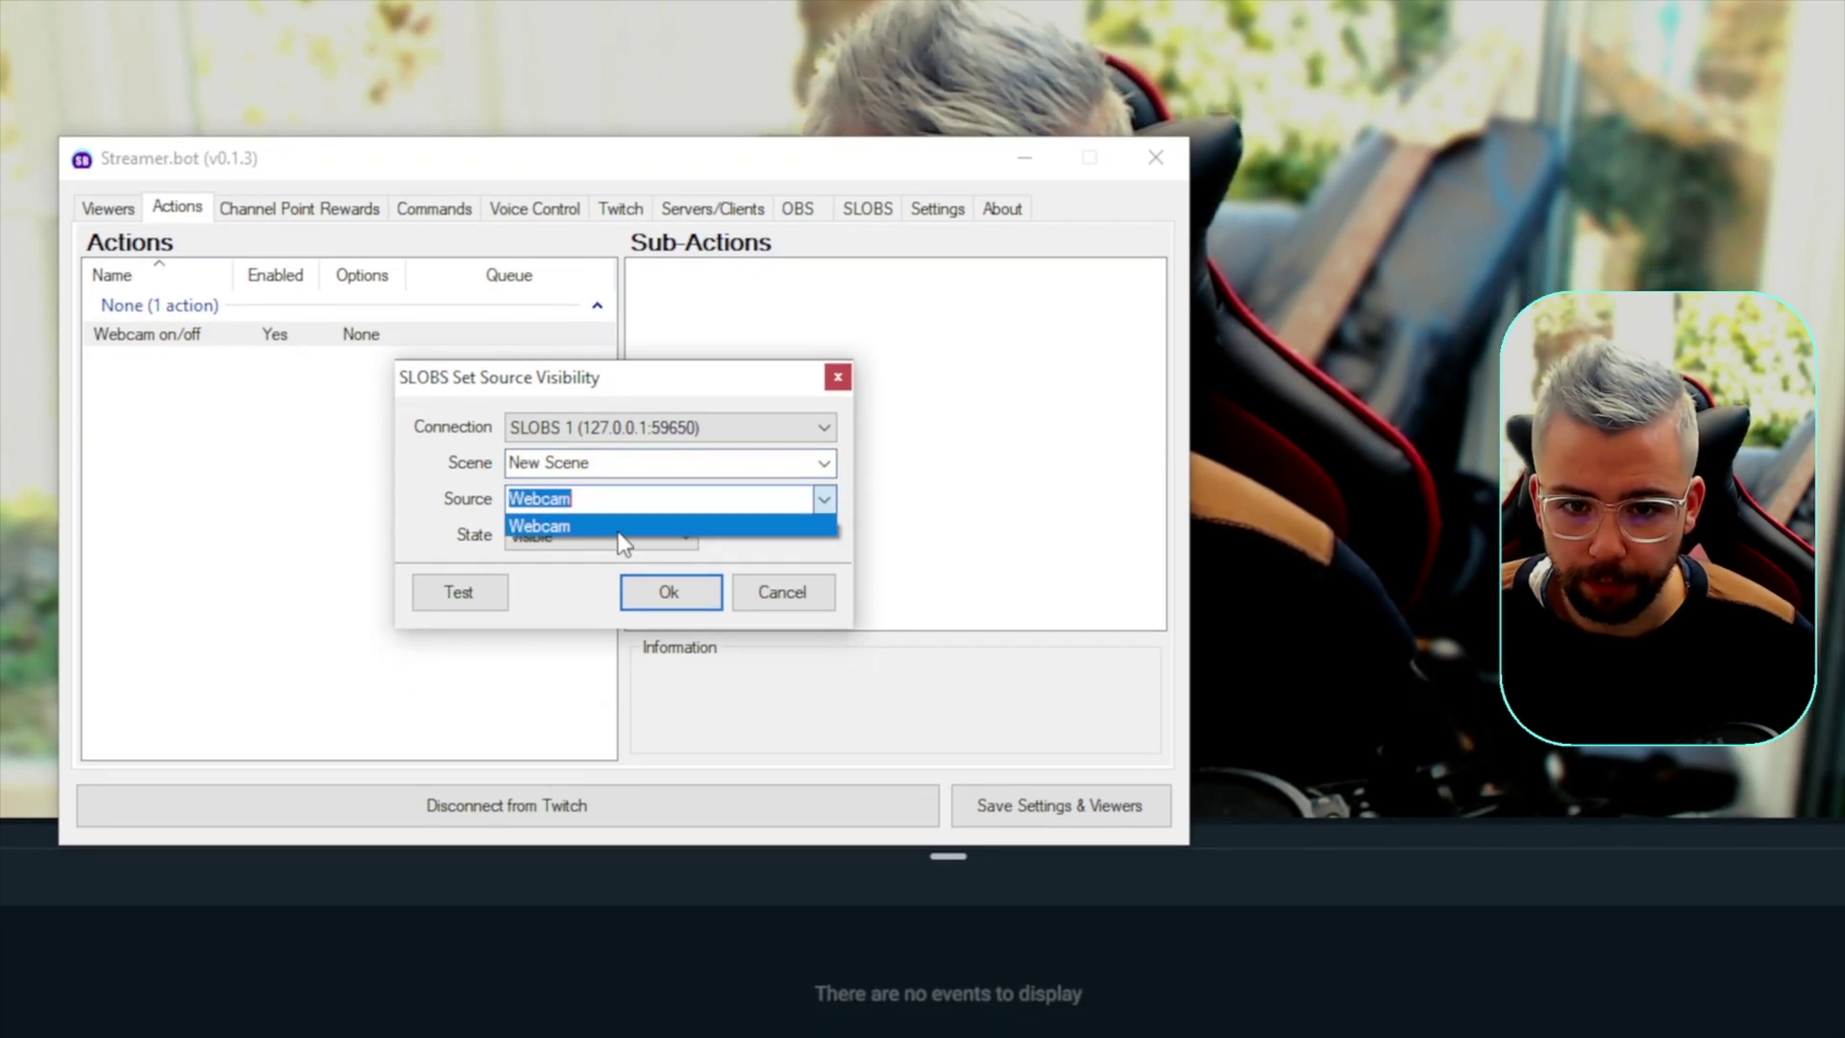
left_click(565, 525)
left_click(684, 536)
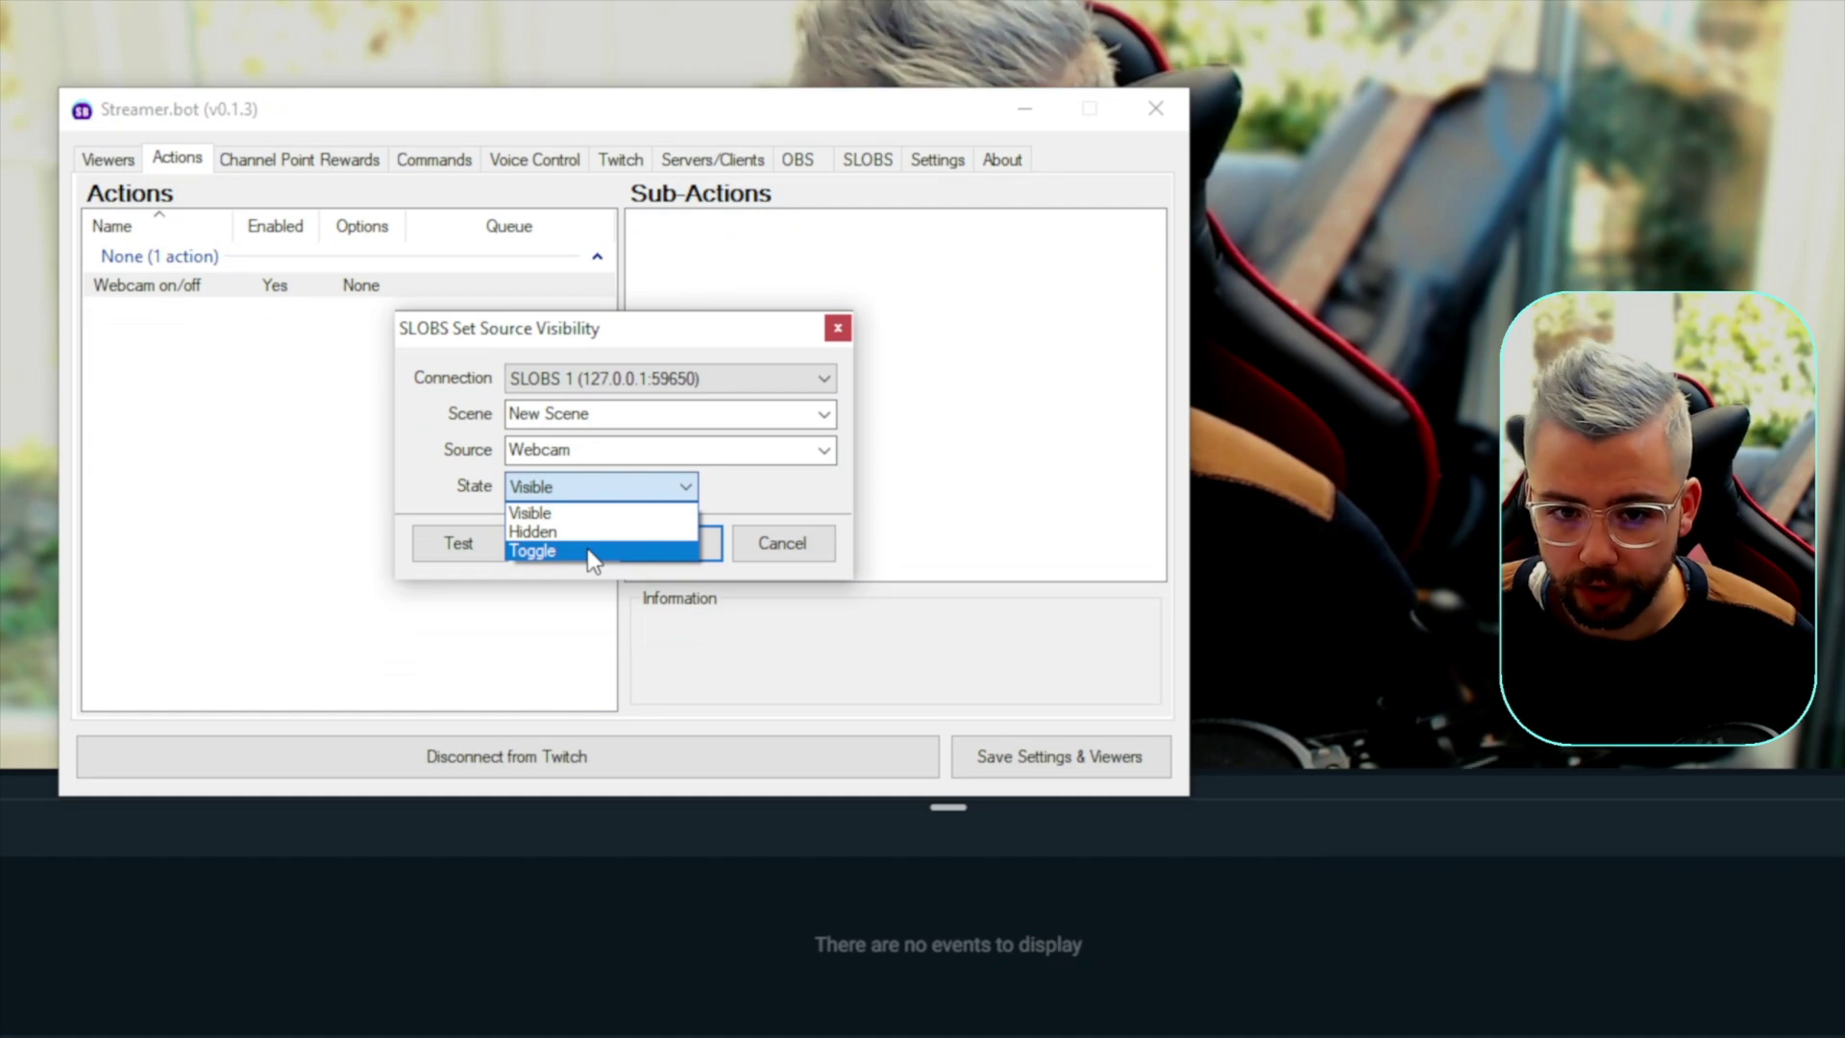
left_click(584, 551)
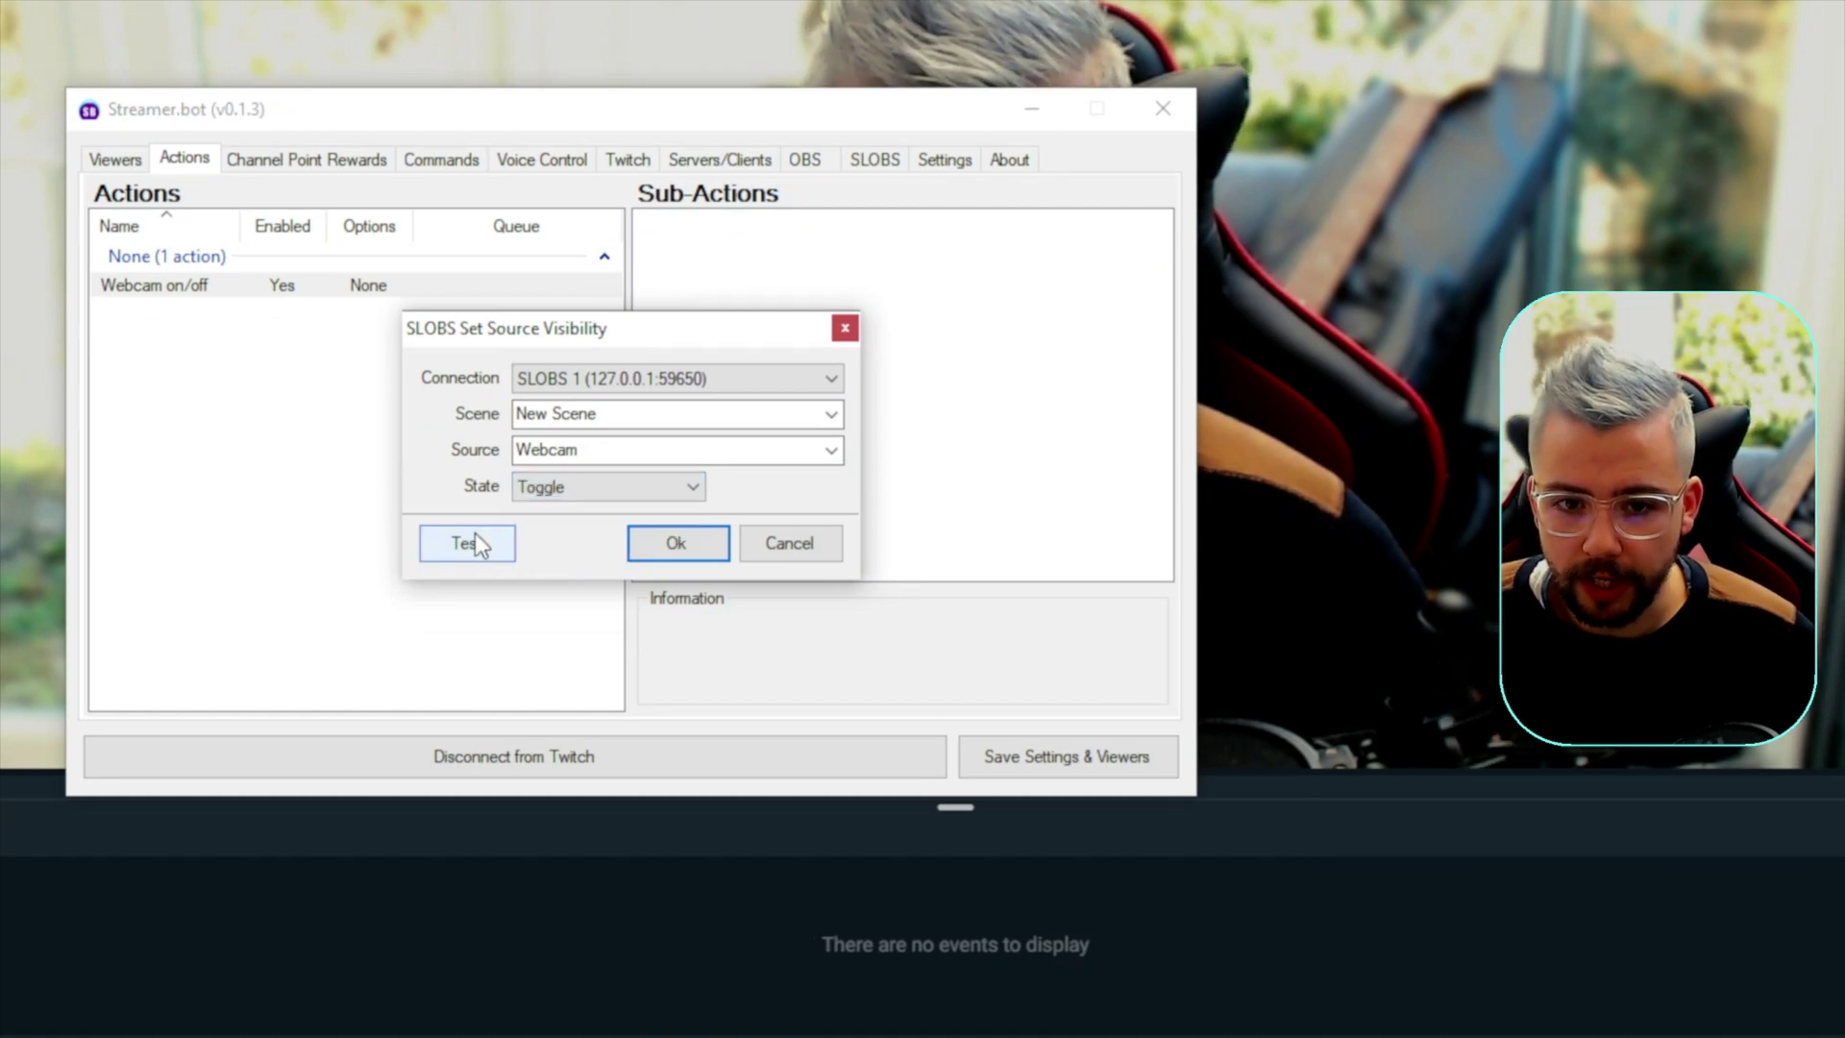
Step: Test the webcam visibility toggle repeatedly and accept the sub-action
left_click(460, 543)
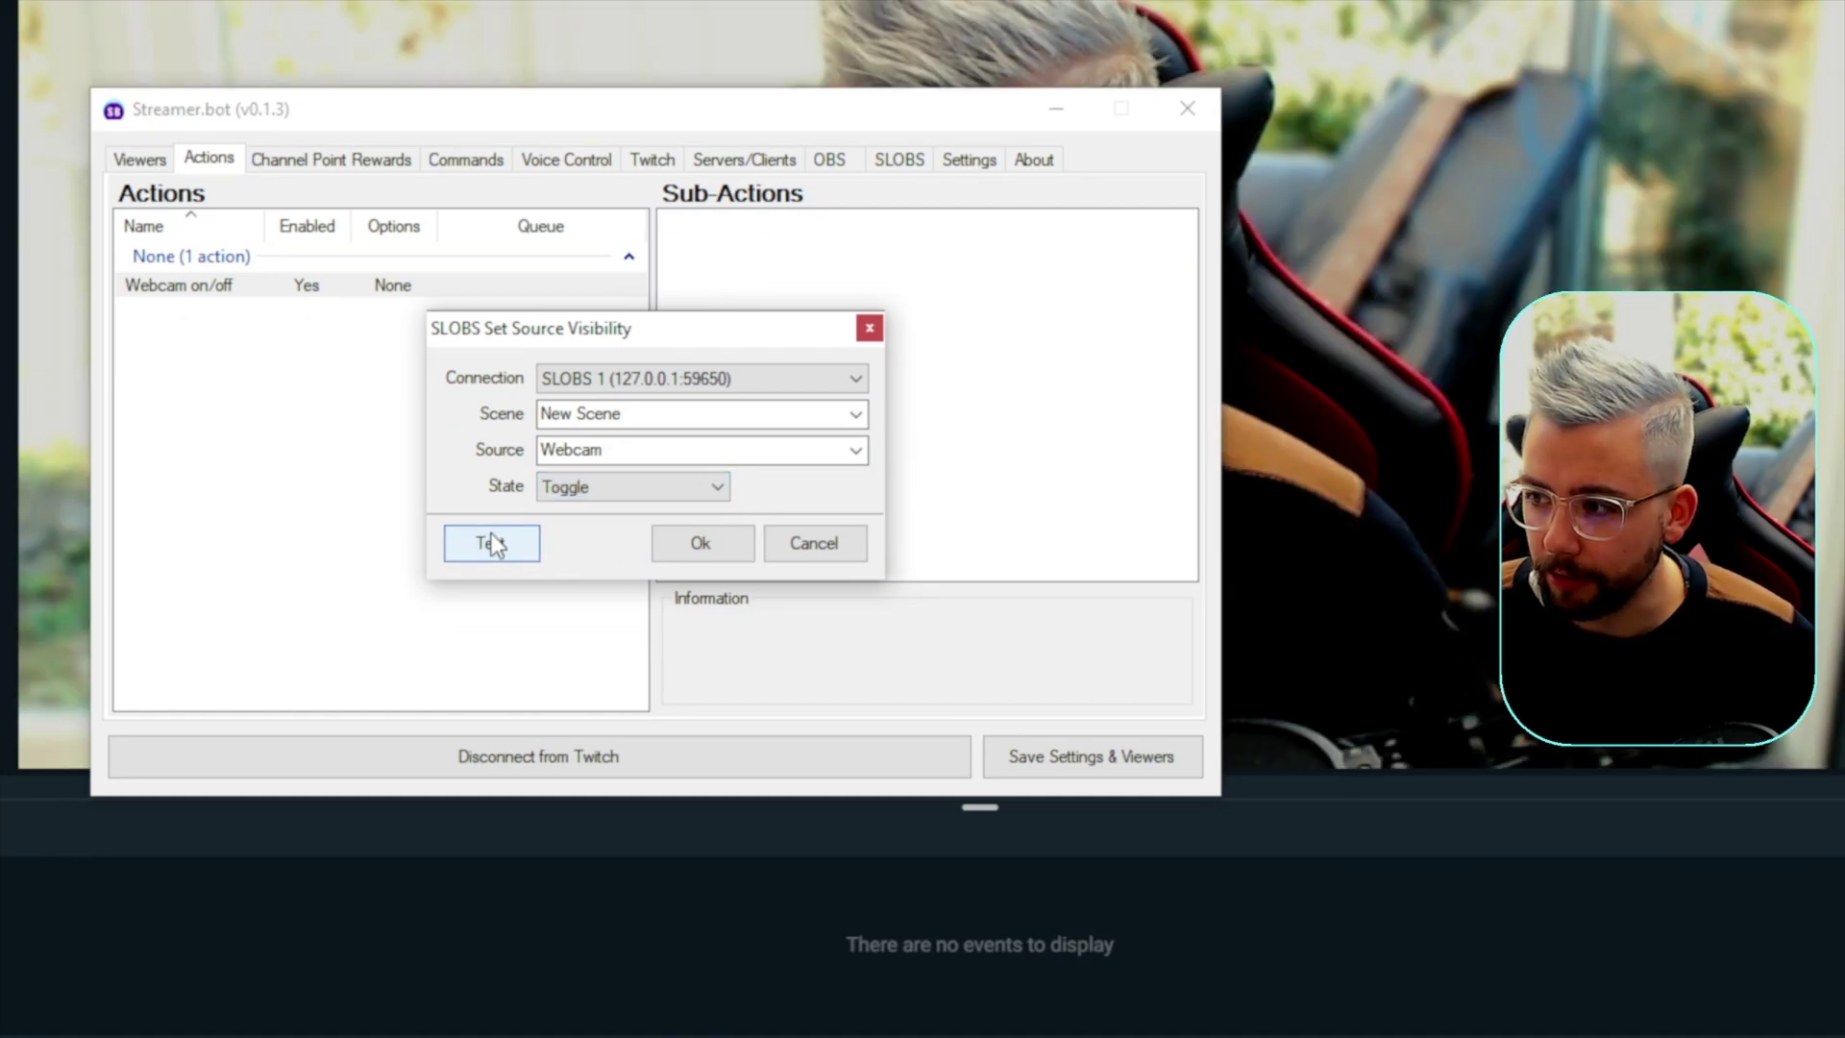
left_click(492, 544)
left_click(493, 544)
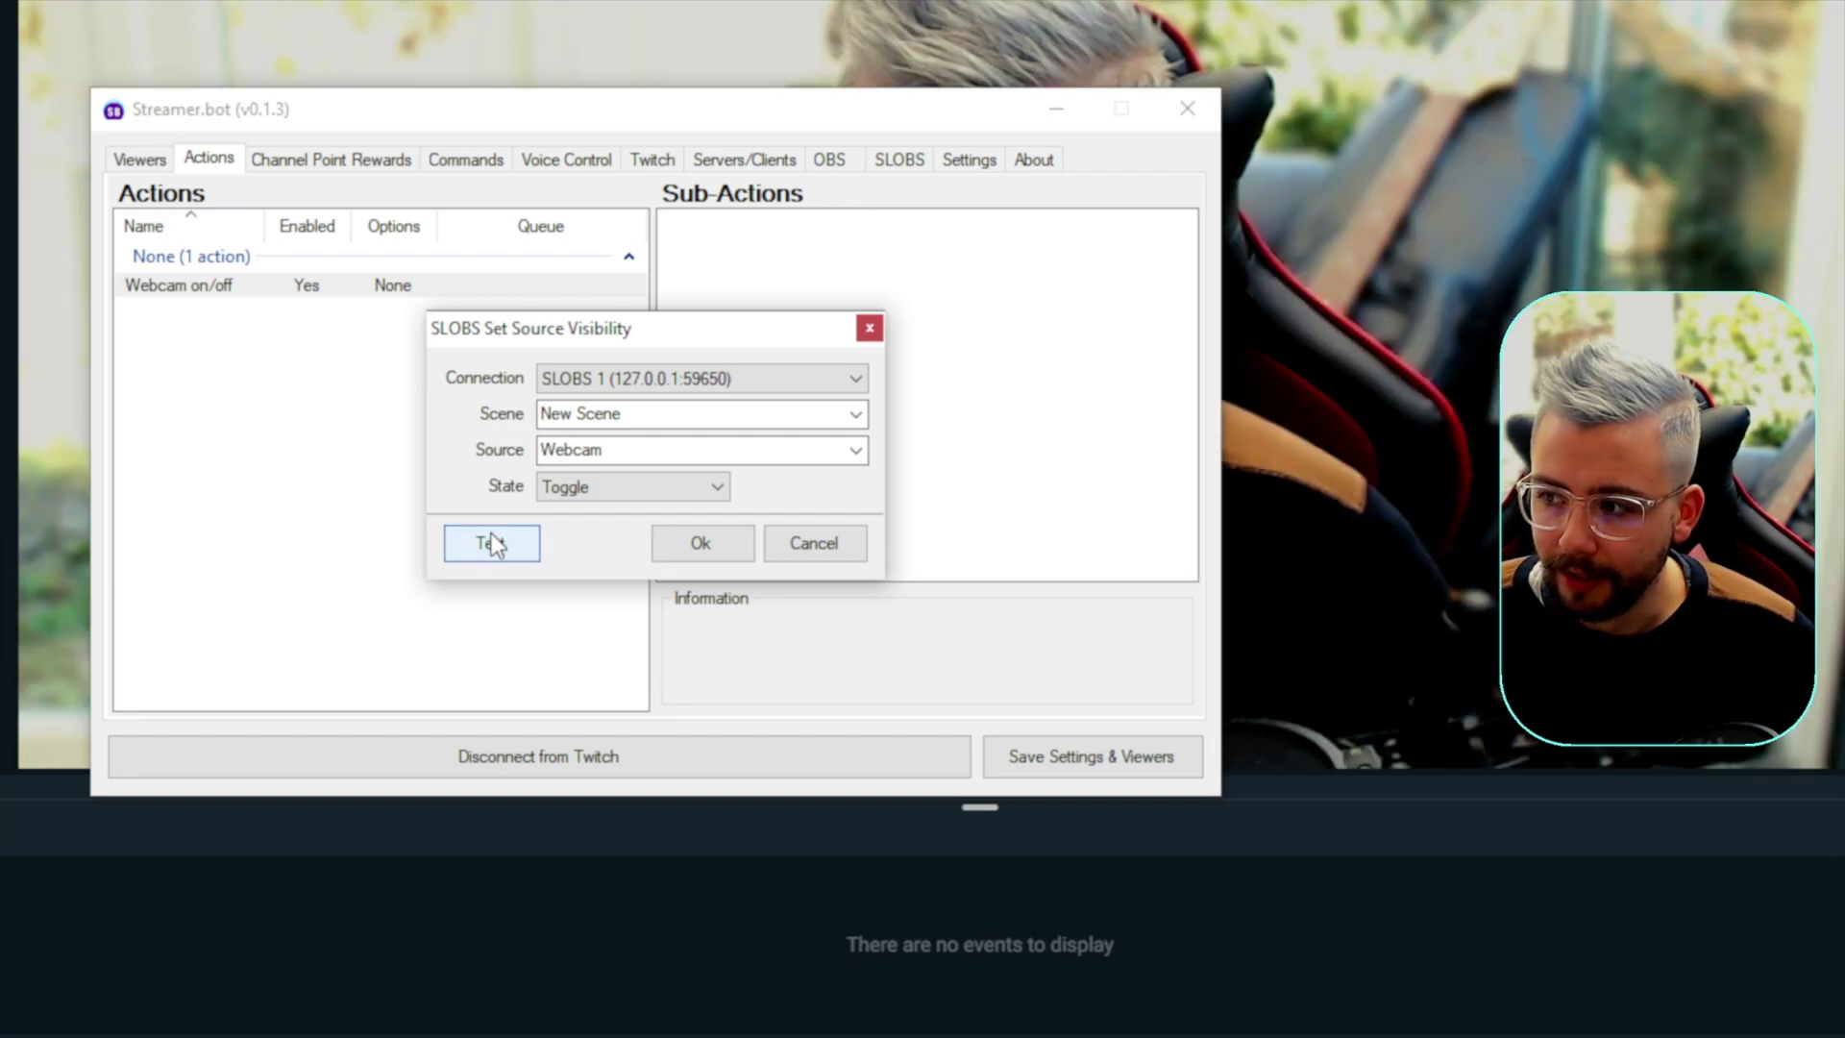
left_click(492, 544)
left_click(492, 544)
left_click(492, 544)
left_click(492, 538)
left_click(492, 538)
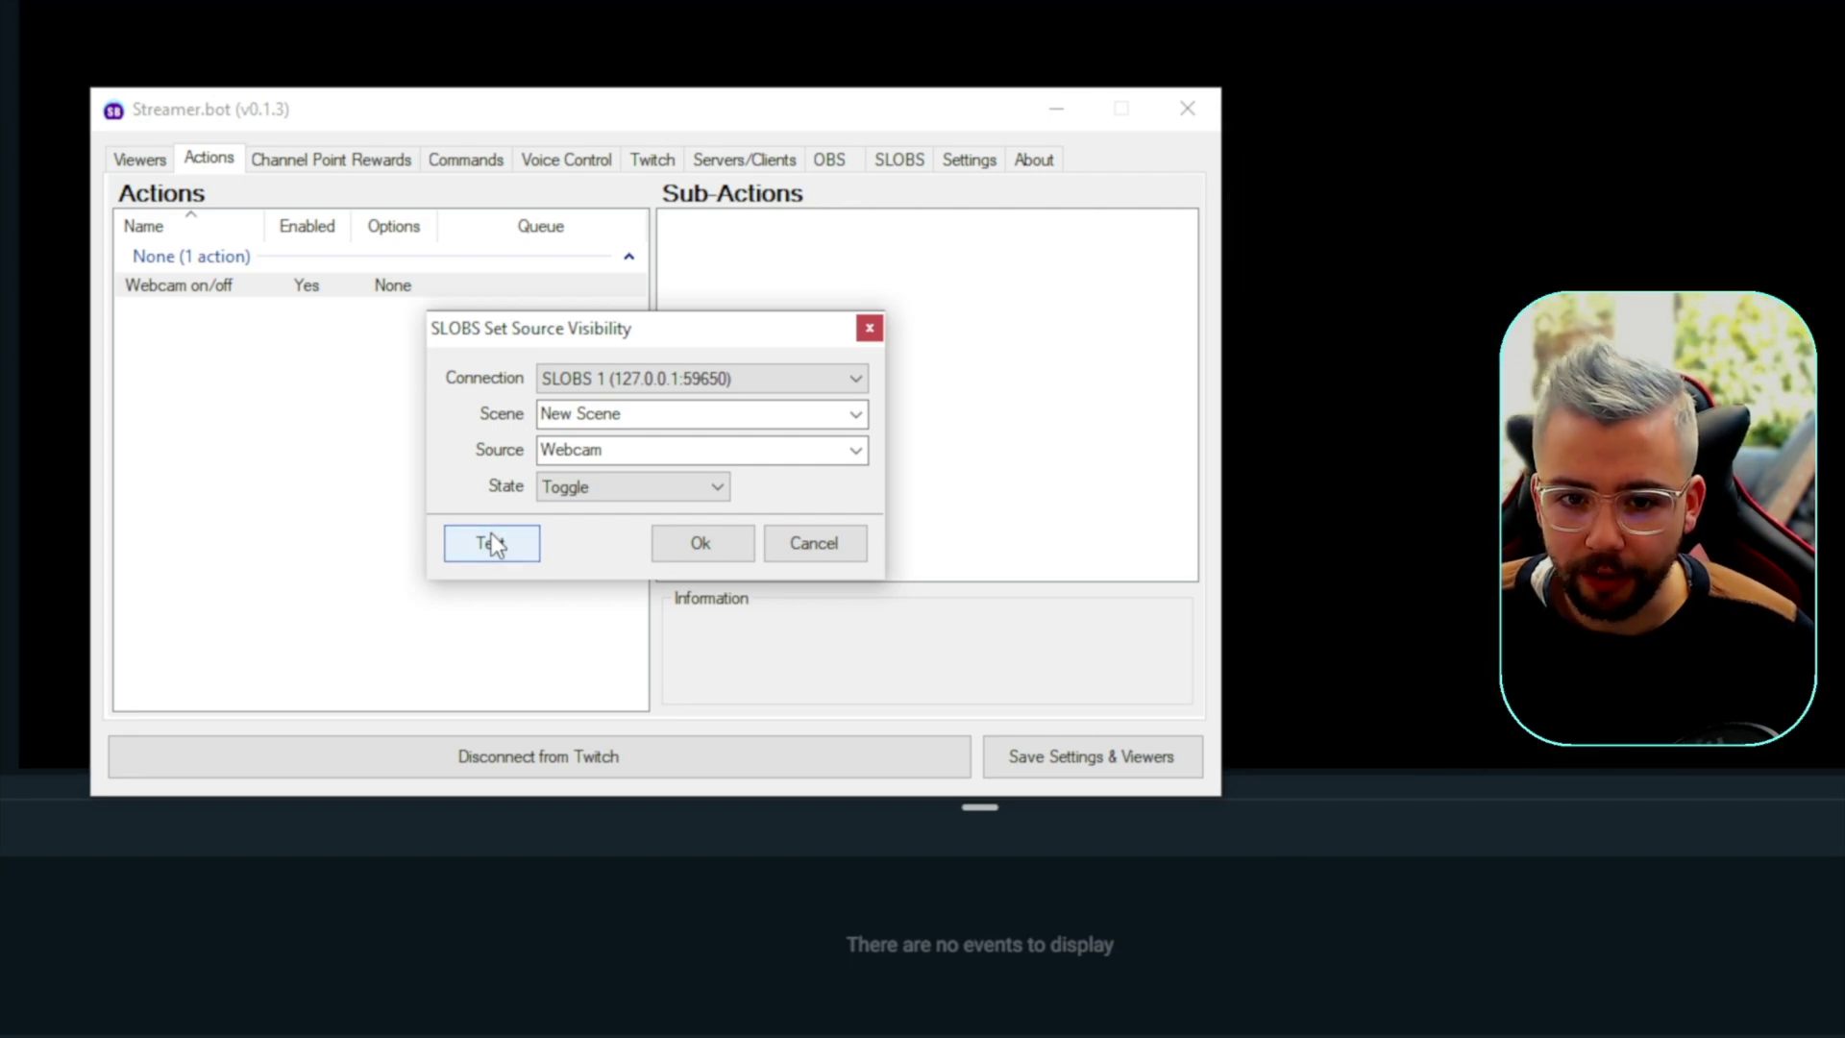
left_click(492, 538)
left_click(492, 538)
left_click(492, 539)
left_click(492, 538)
left_click(492, 538)
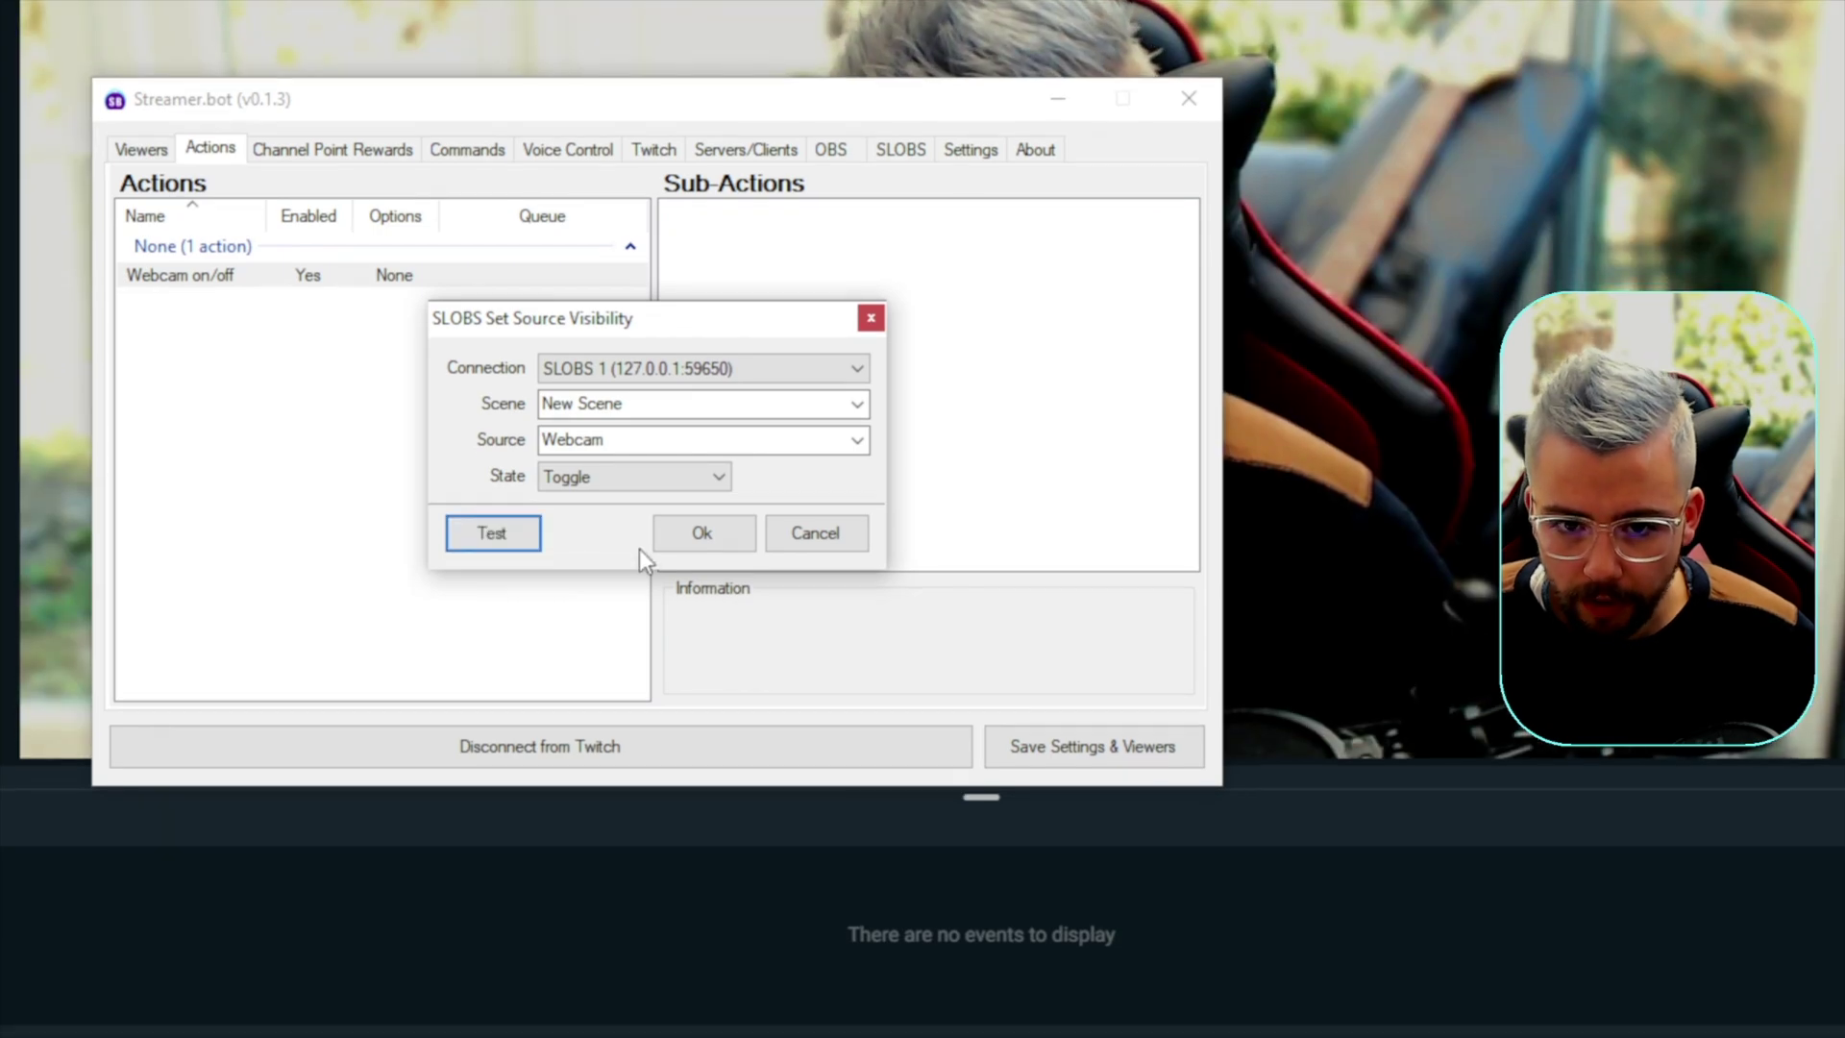
left_click(715, 536)
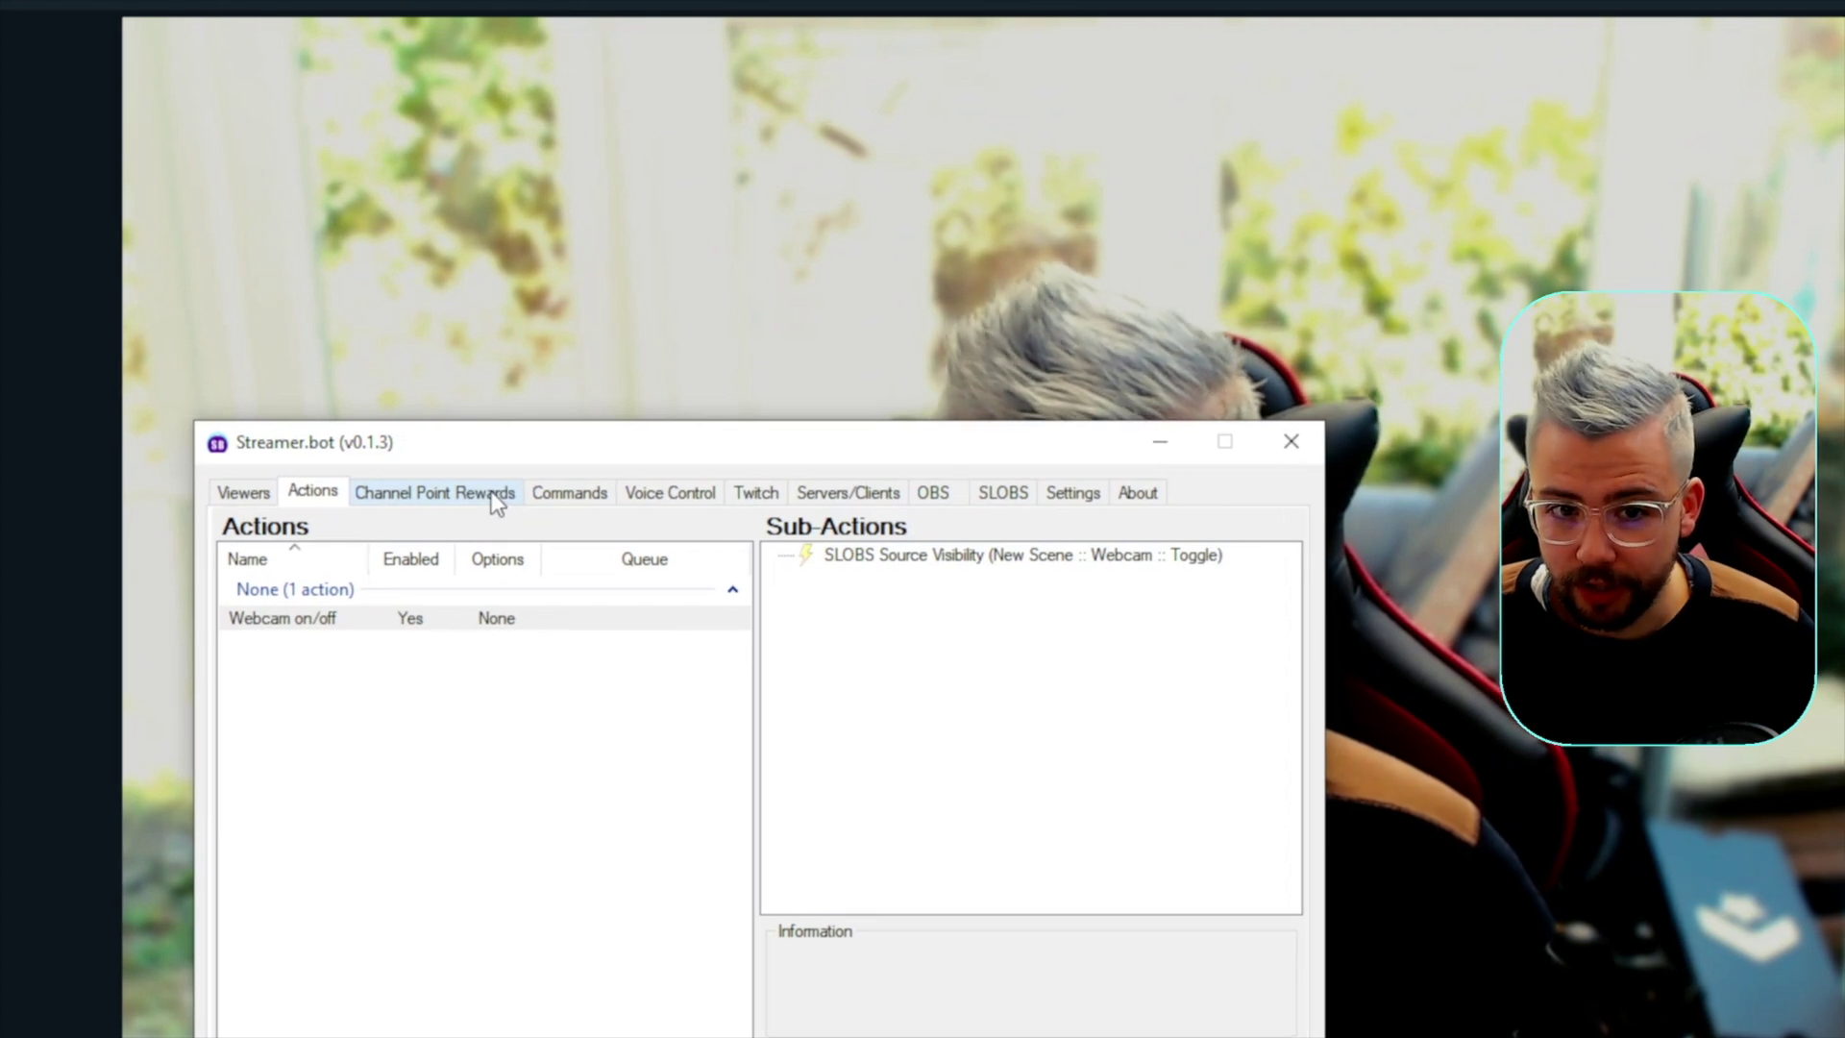
Step: Start a new enabled channel point reward titled Turn off webcam, with cost 1 and a prompt saying it turns off the webcam
left_click(492, 494)
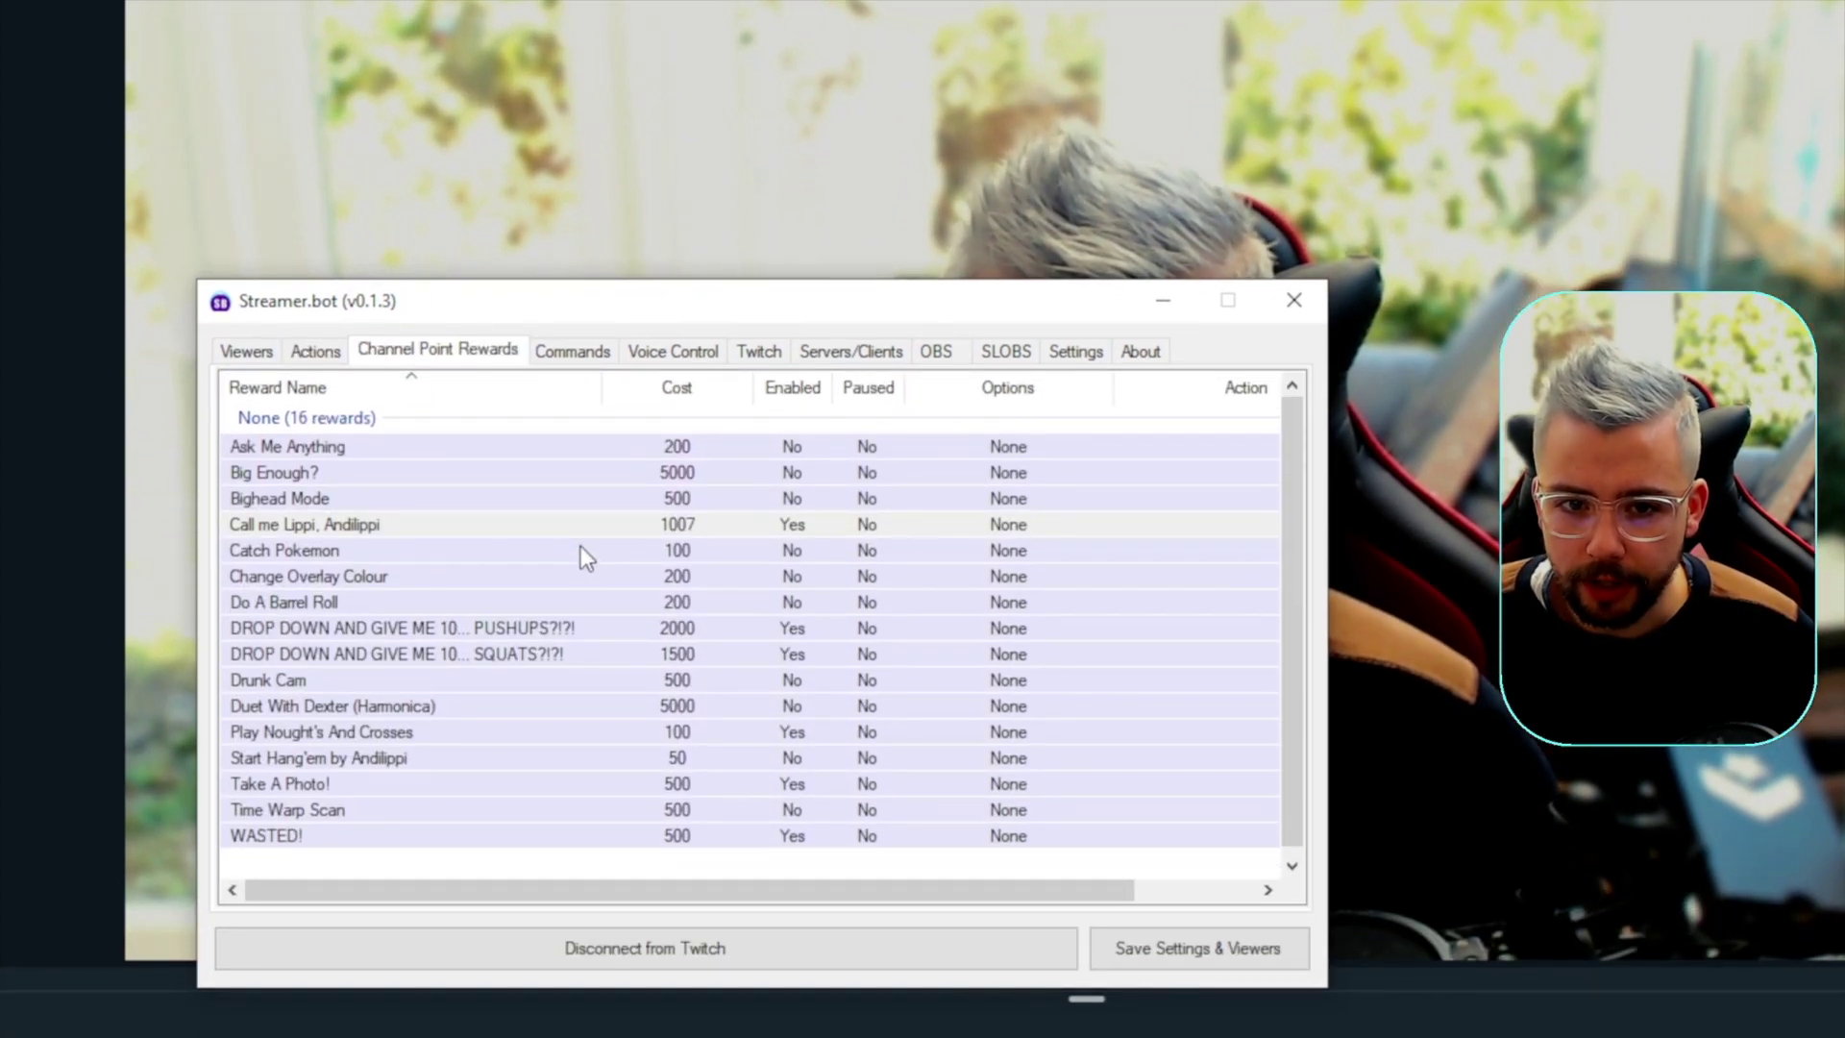
right_click(588, 533)
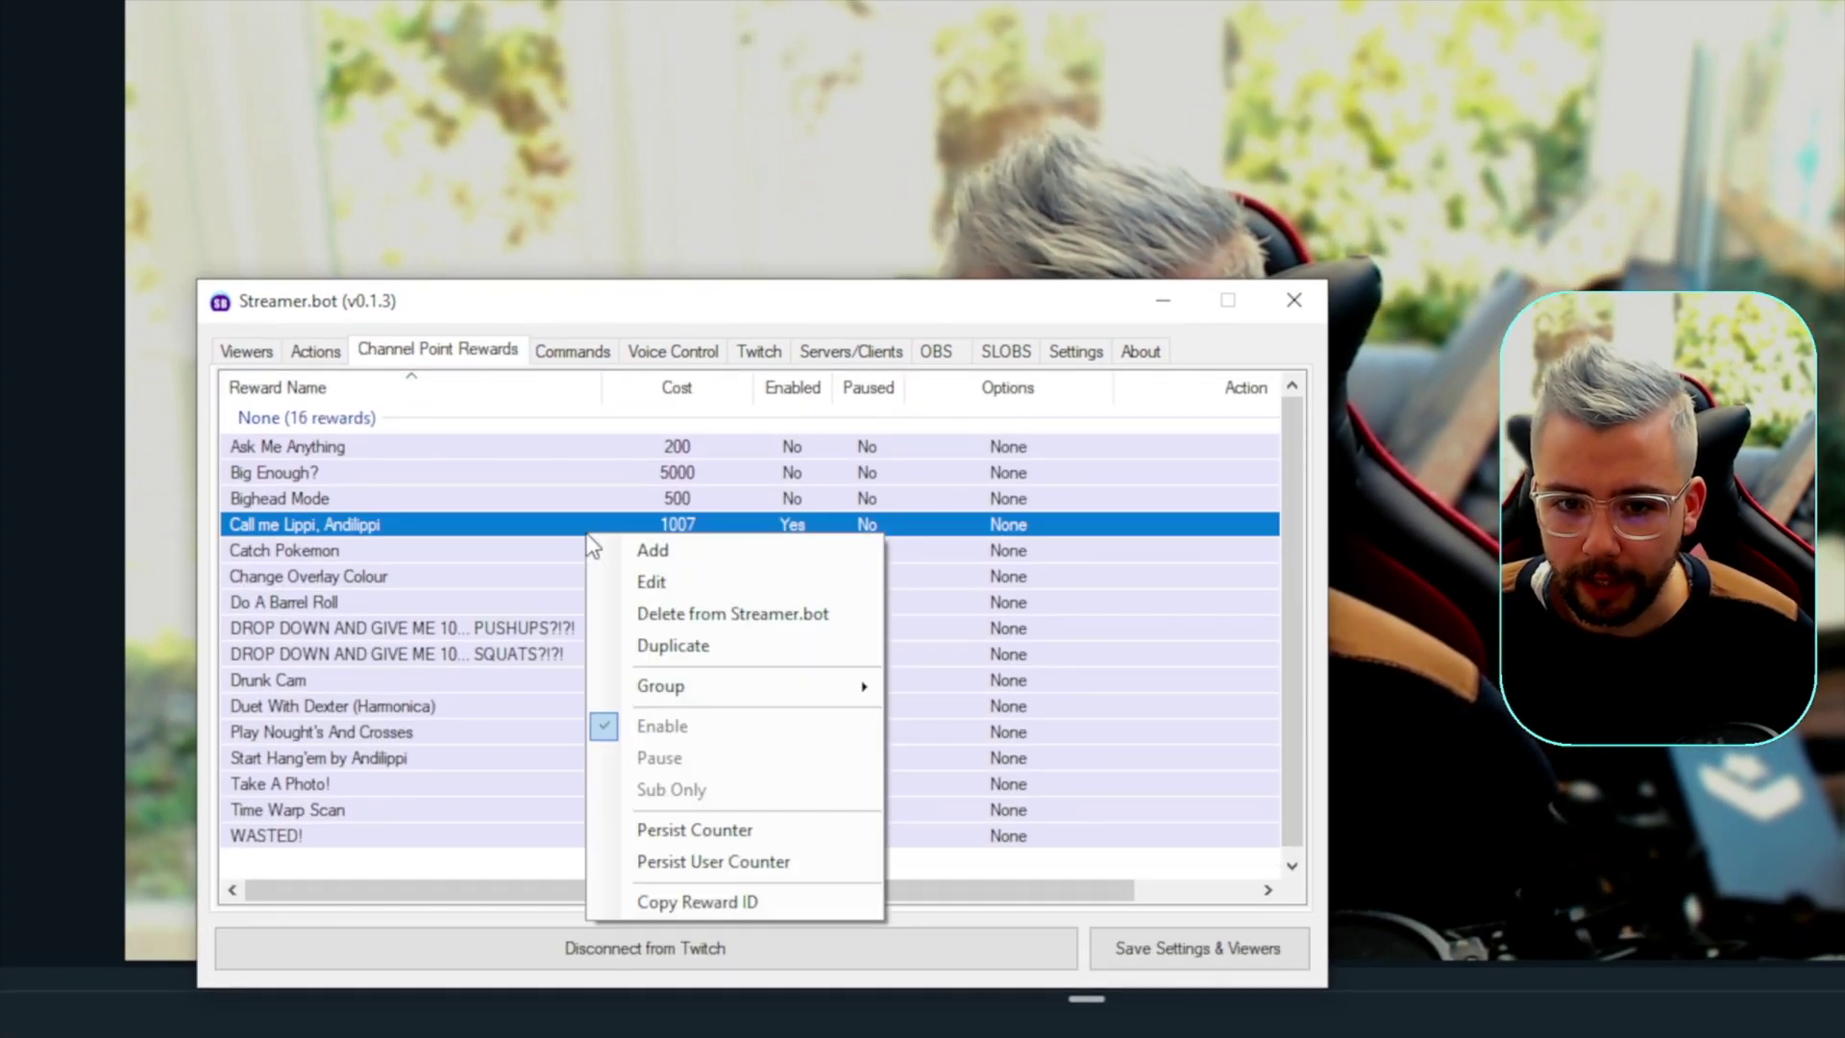
left_click(677, 550)
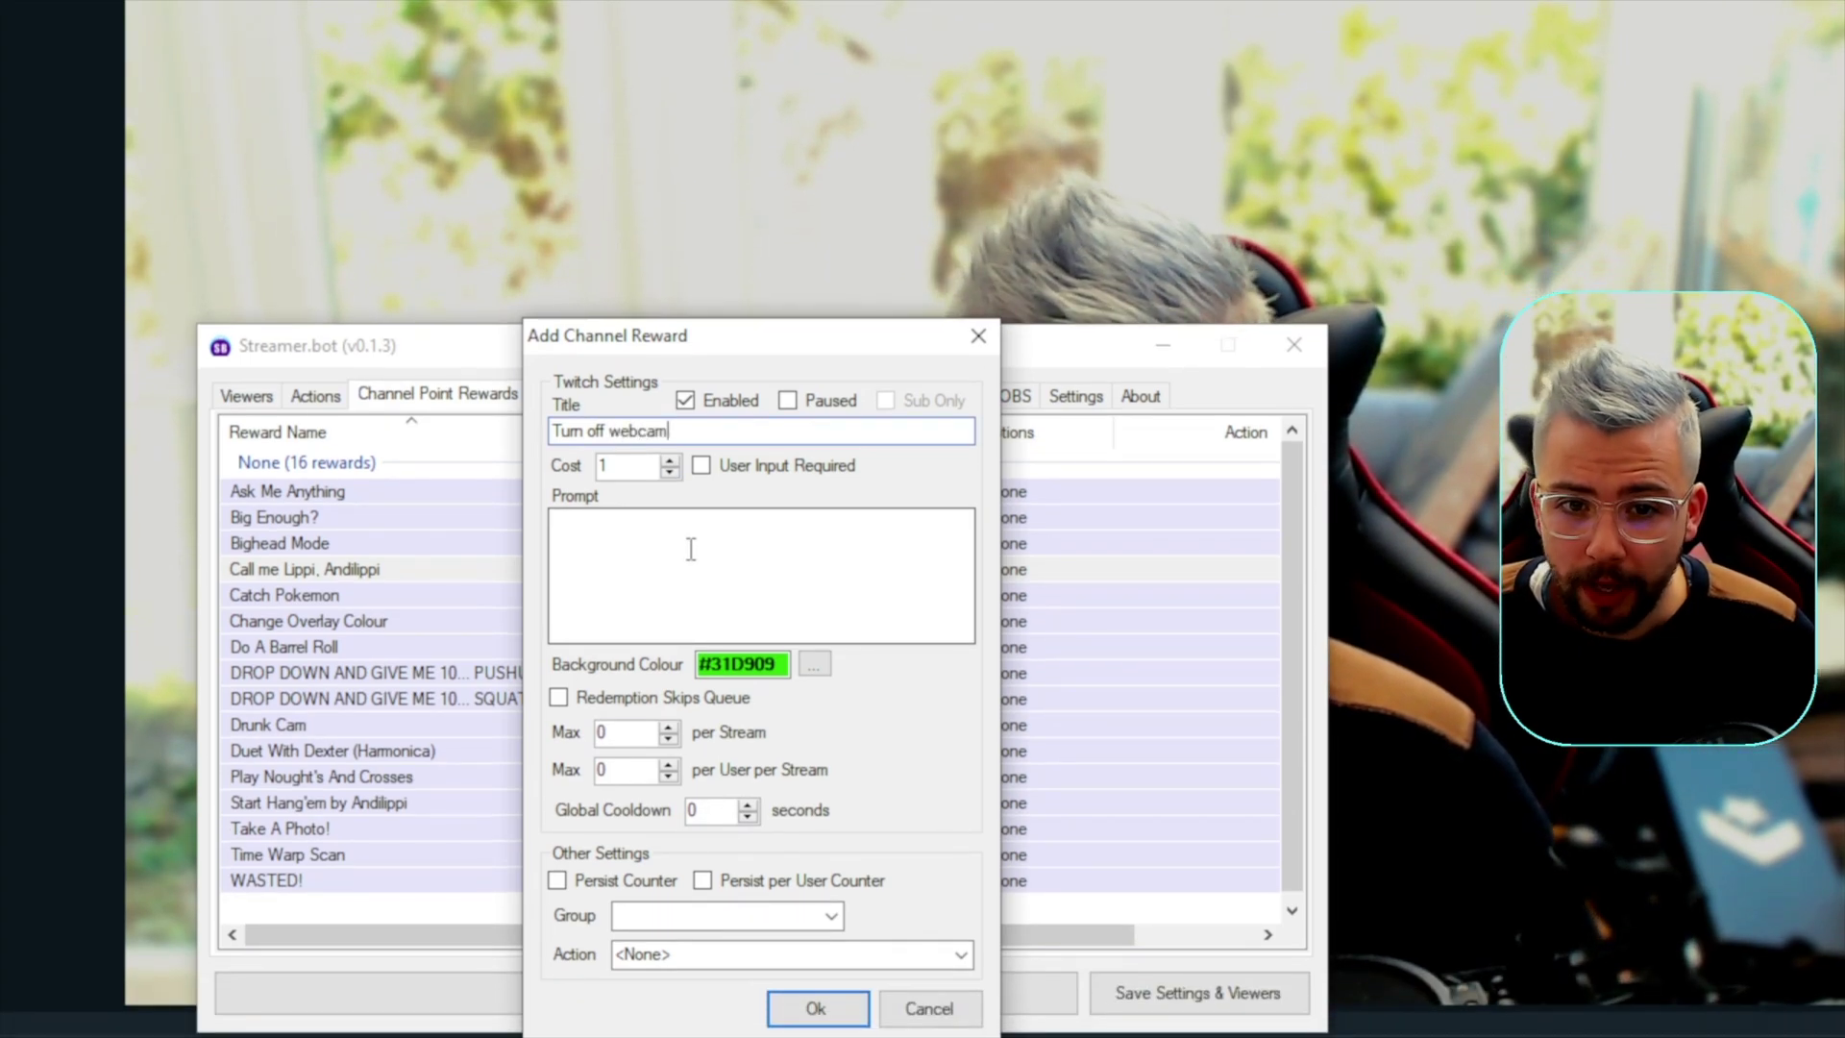
left_click(597, 588)
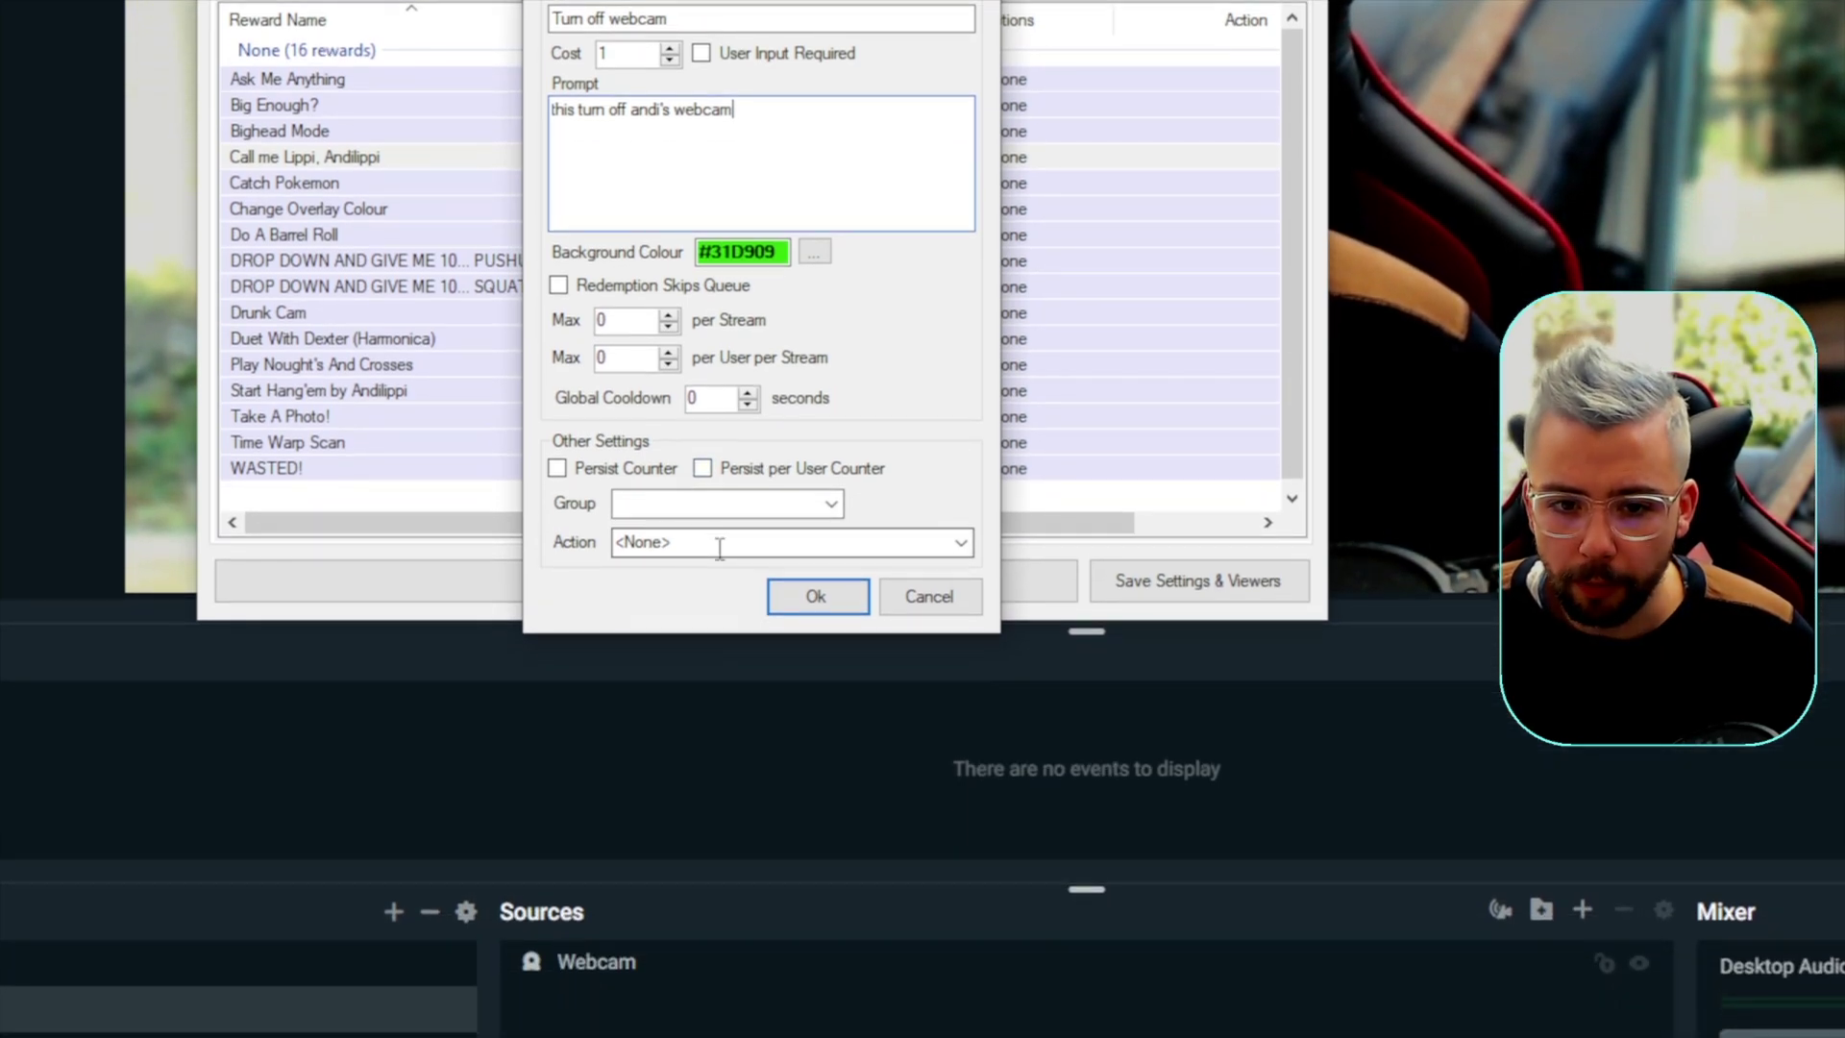
Step: Assign the Webcam on/off action to the new reward, save it, and review its entry in the rewards list
left_click(961, 543)
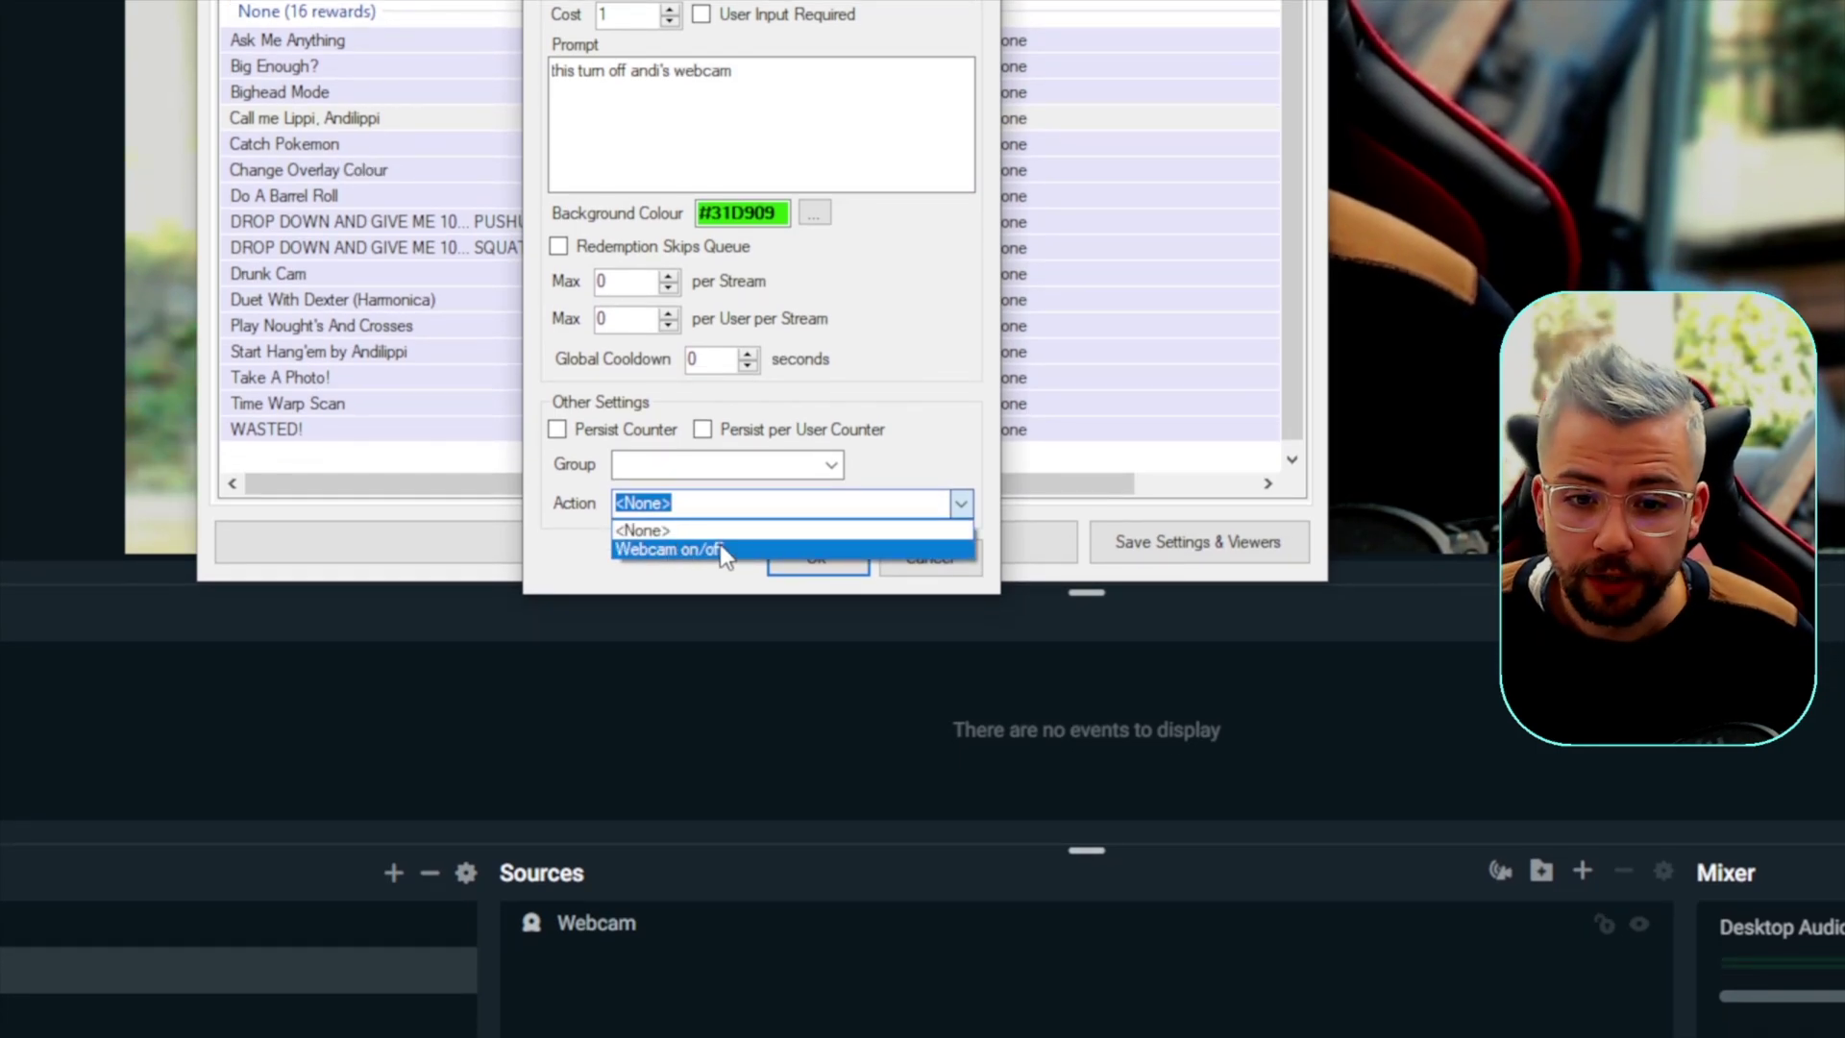
left_click(723, 551)
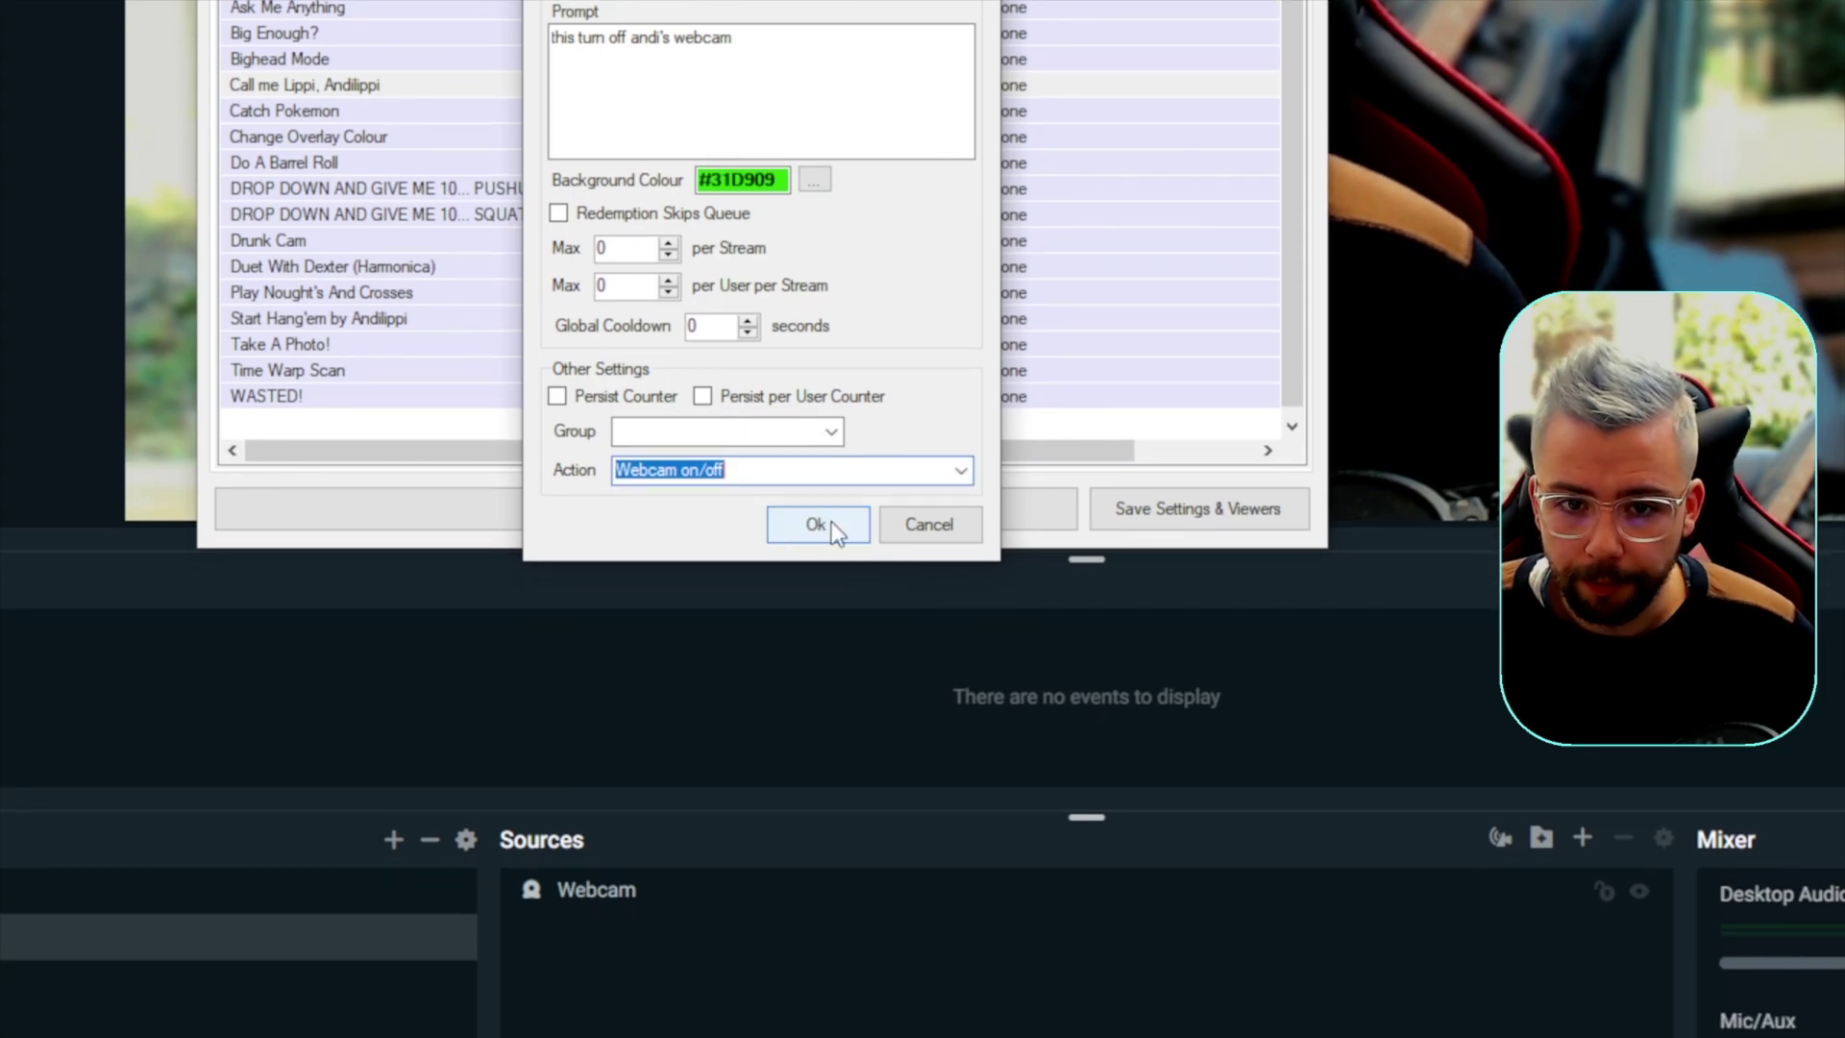
left_click(832, 524)
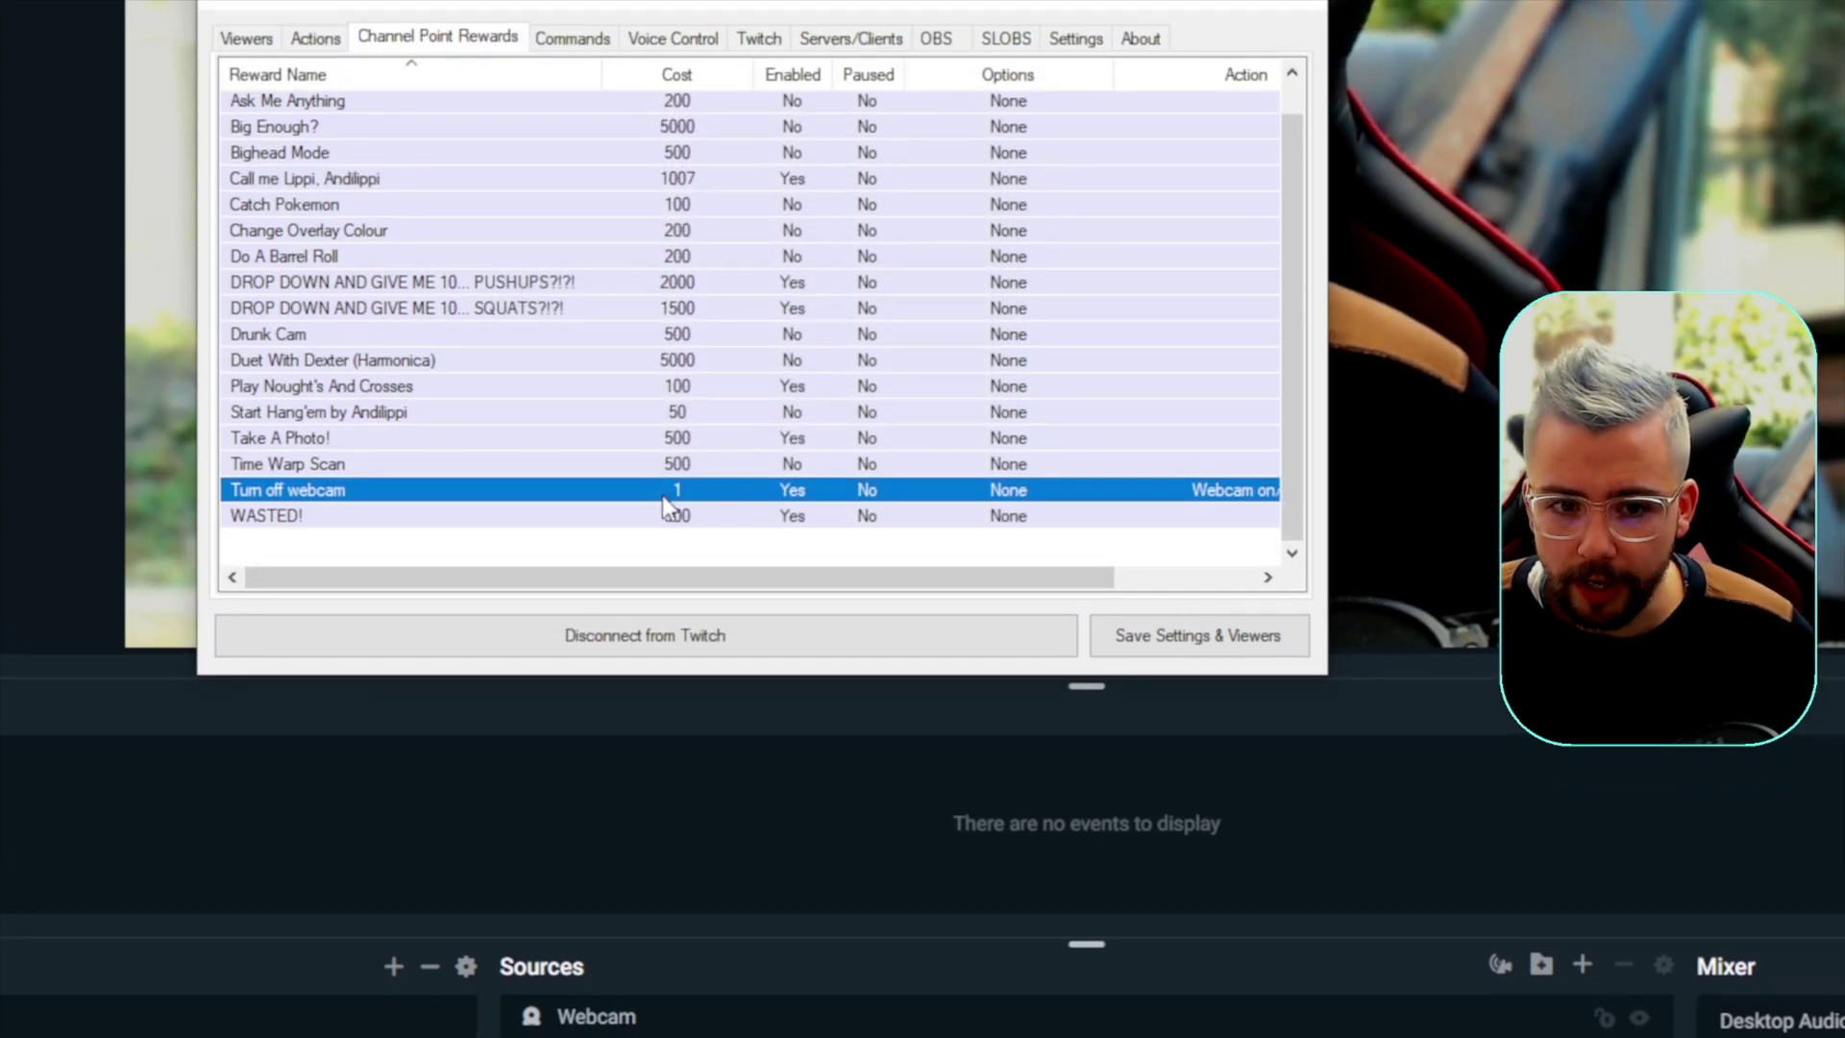
left_click(533, 395)
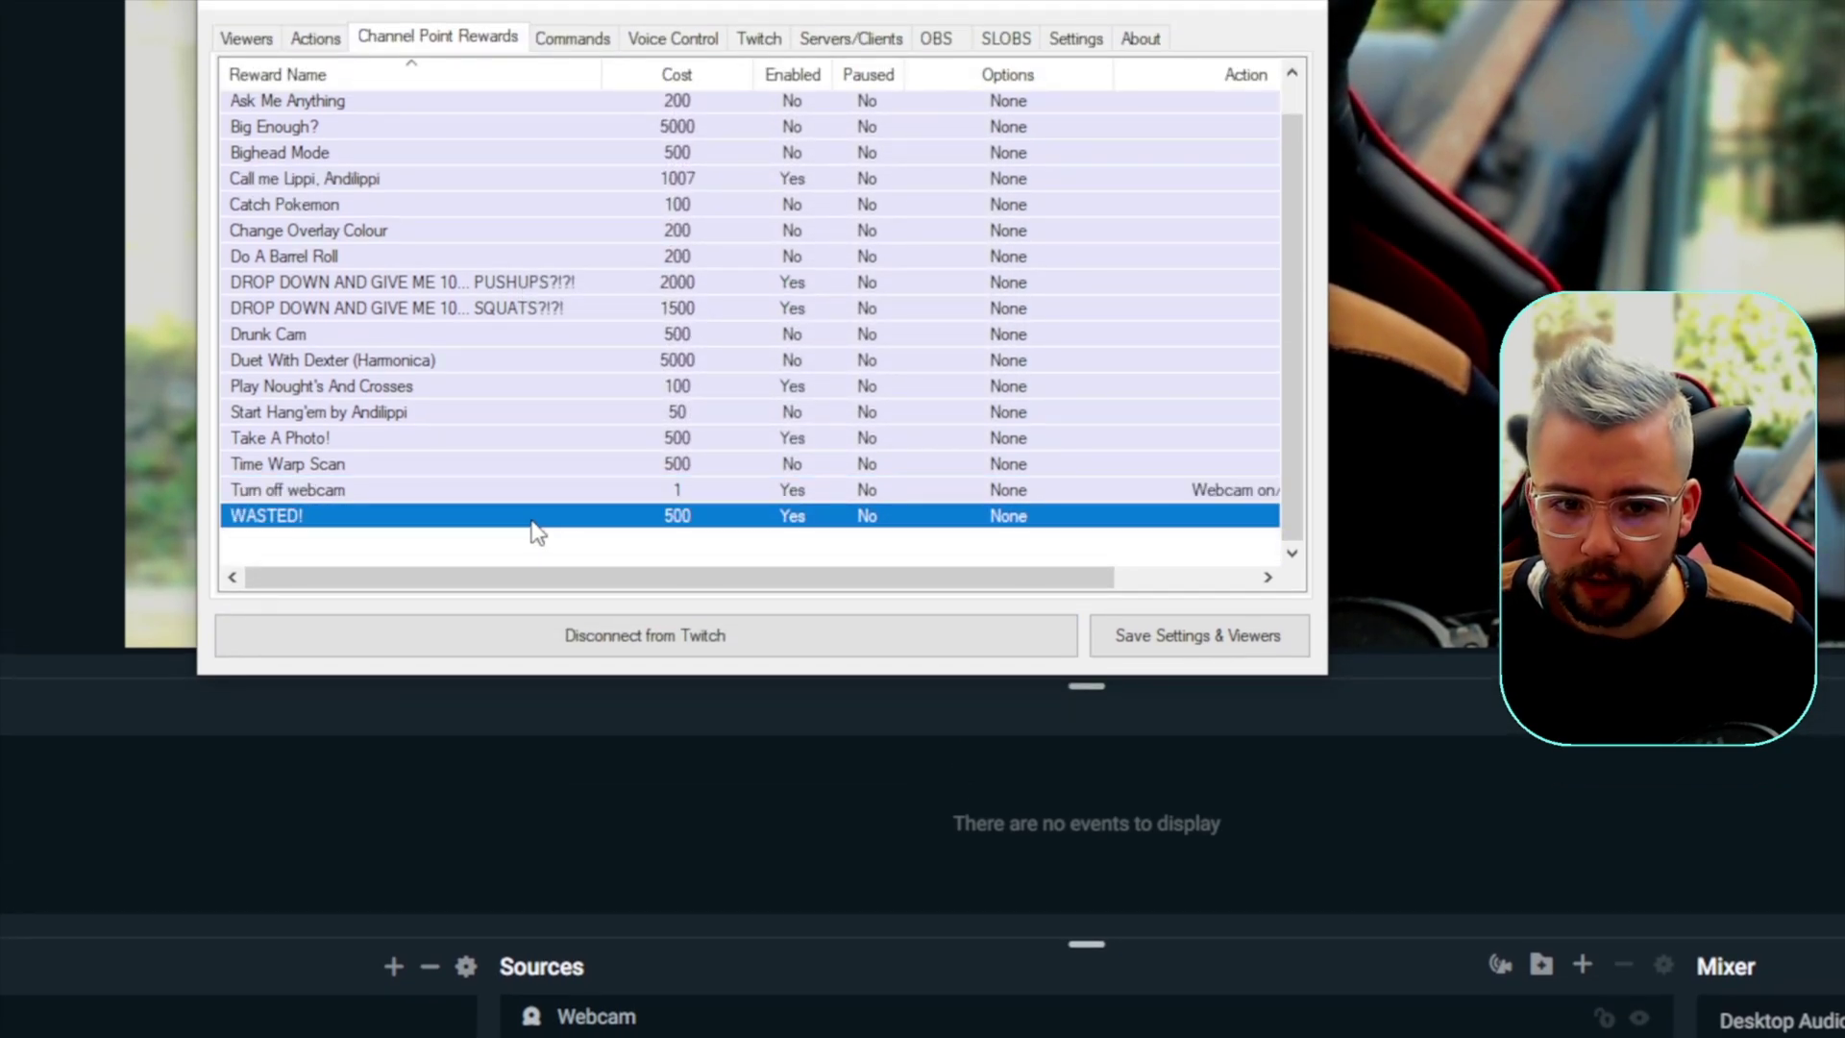
left_click(473, 492)
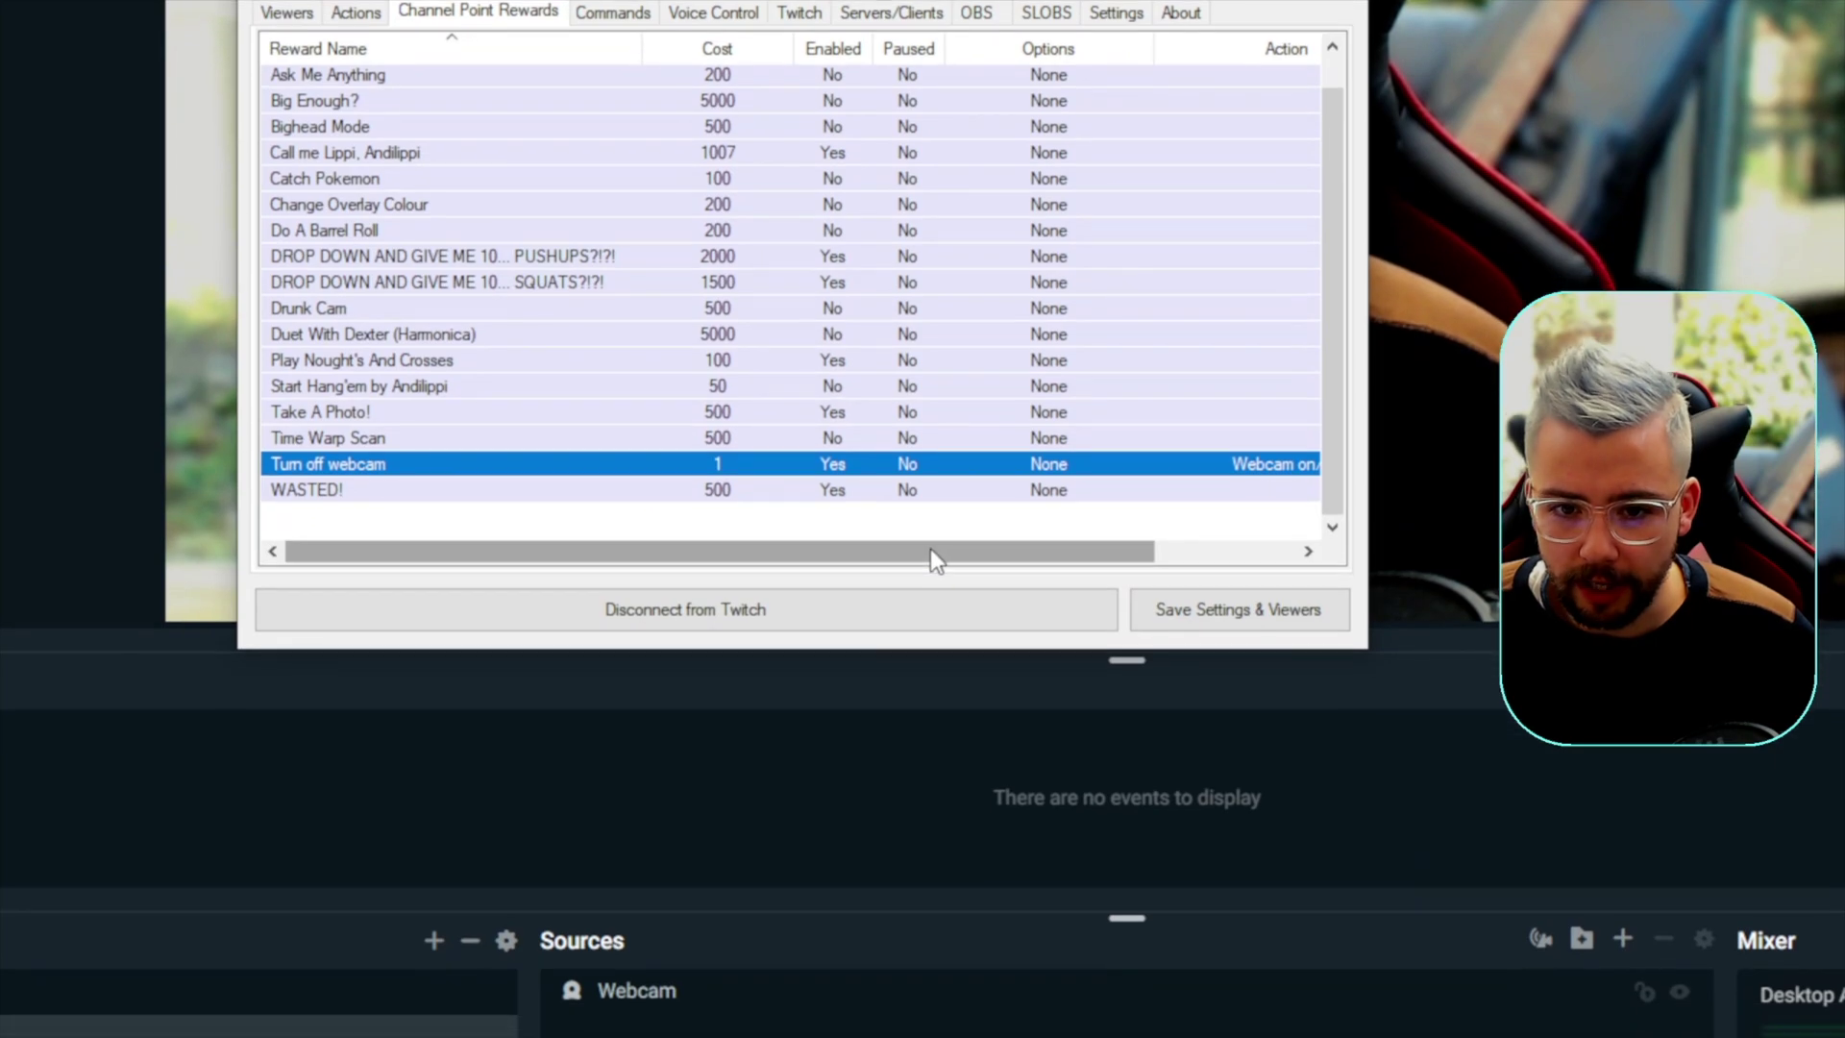
left_click_drag(931, 584, 1072, 584)
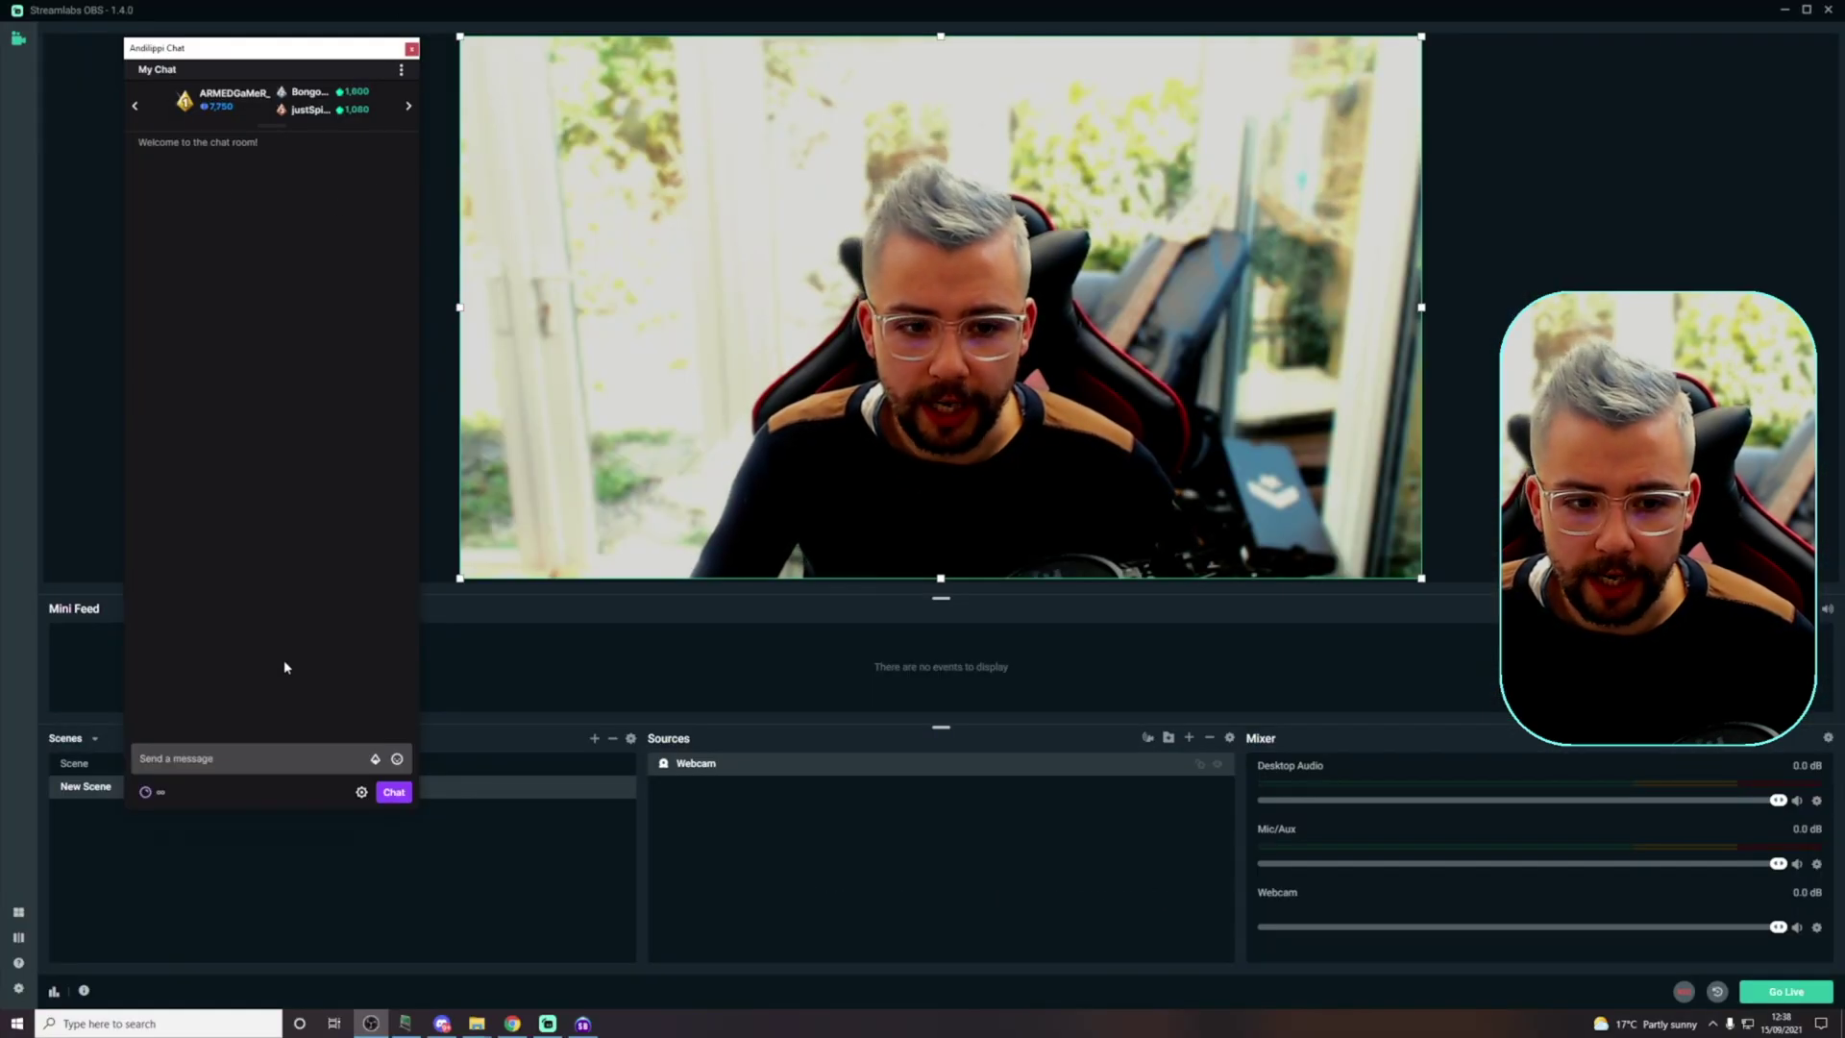
Step: Switch to the Twitch chat window and redeem the Turn off webcam reward twice to test the toggle in both directions
left_click(351, 759)
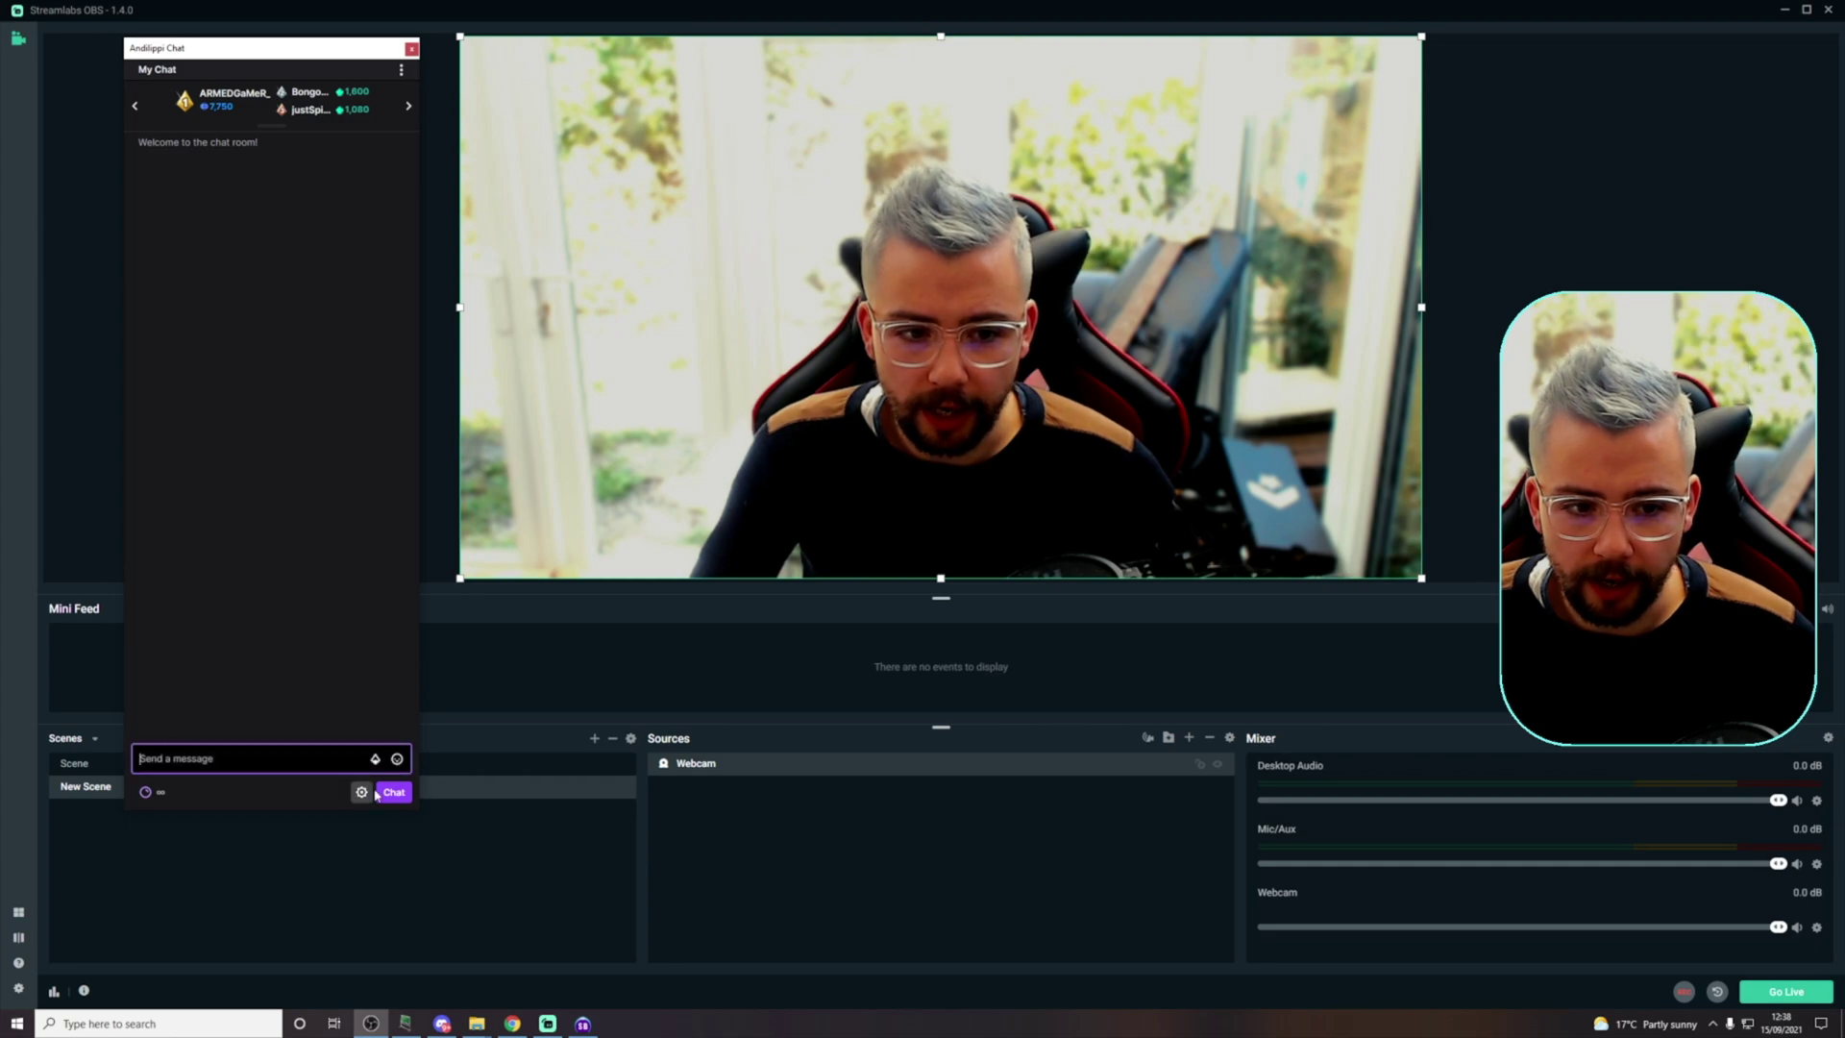
left_click(158, 797)
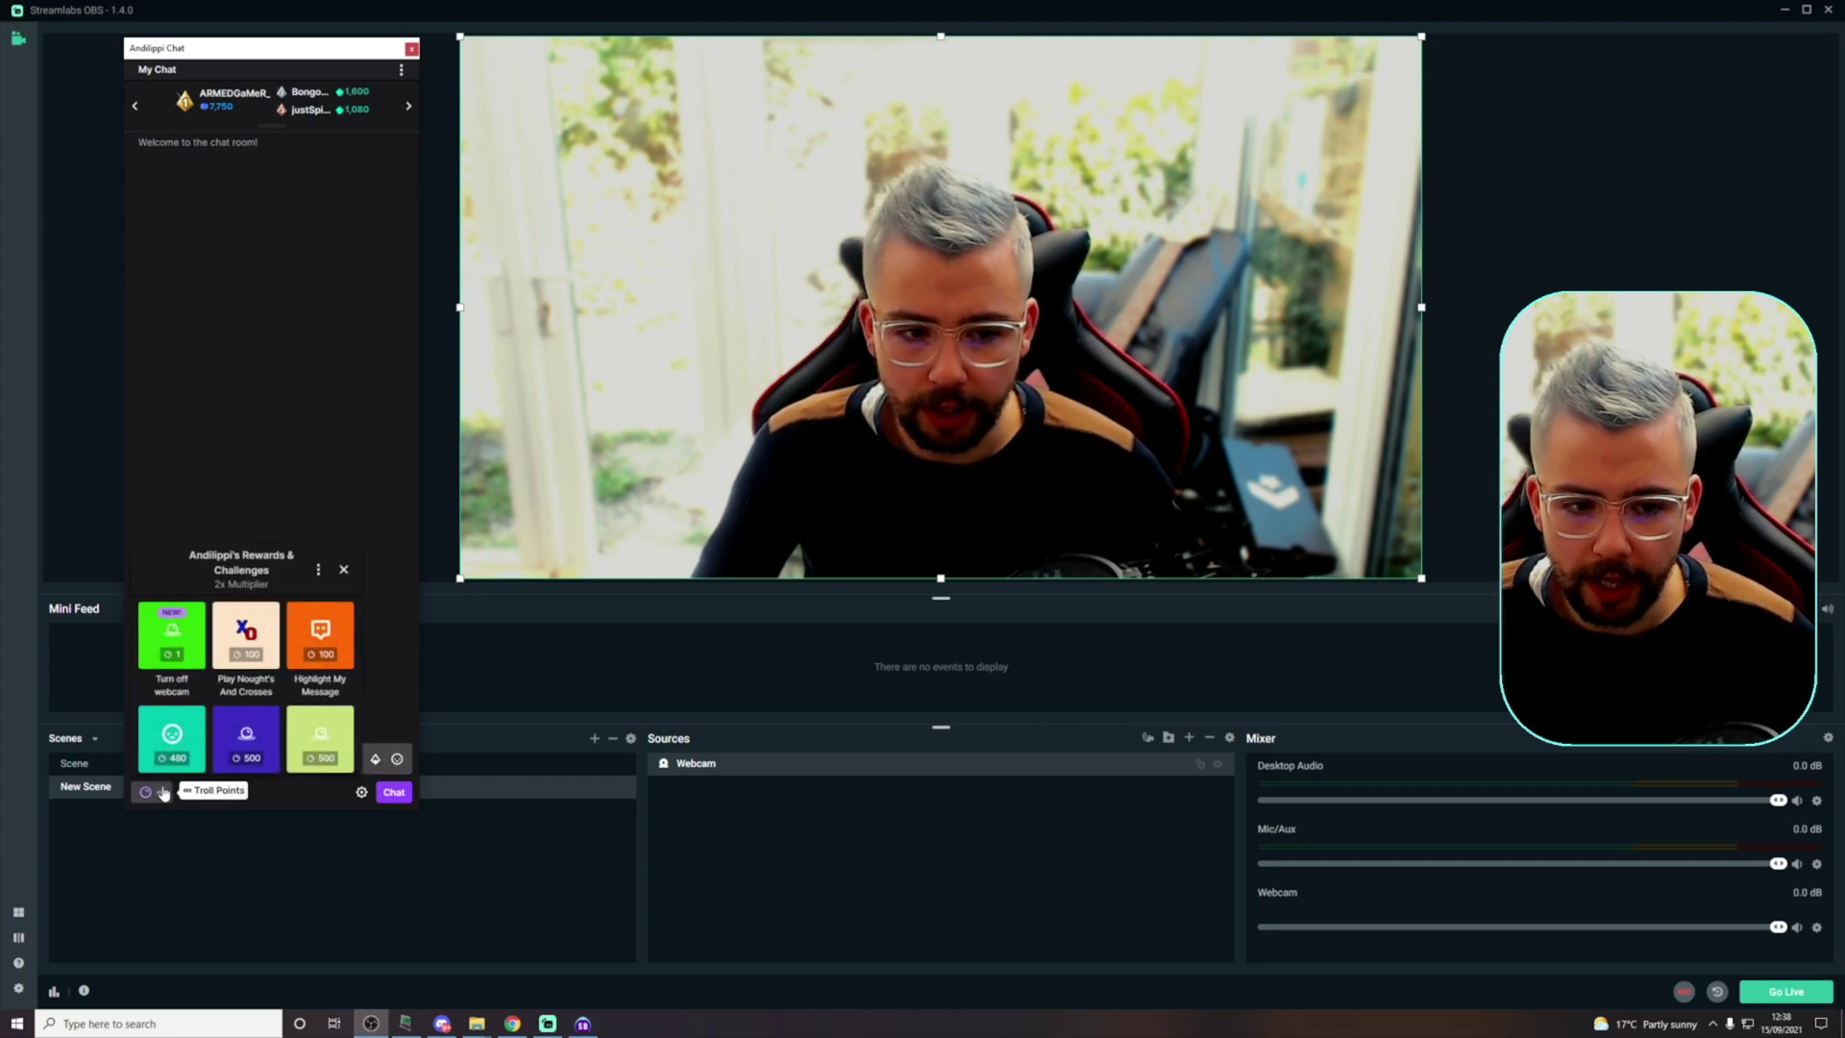
left_click(183, 652)
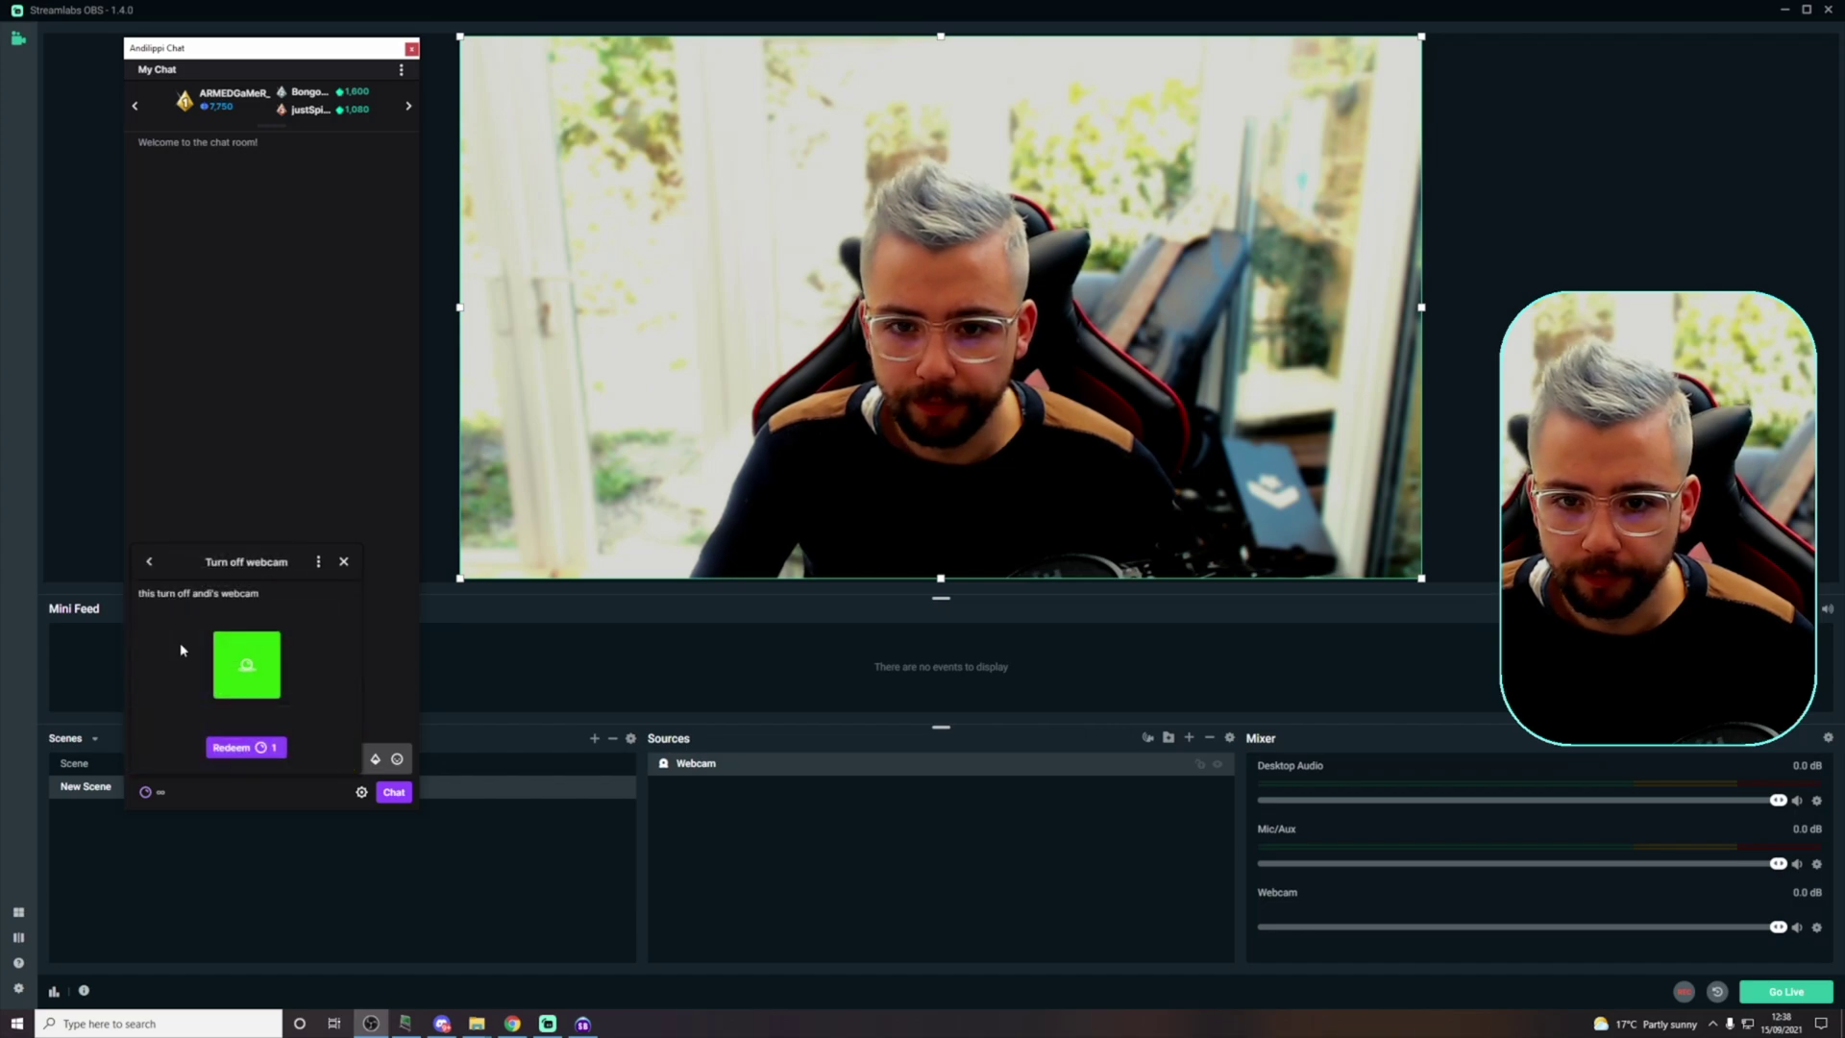
left_click(246, 747)
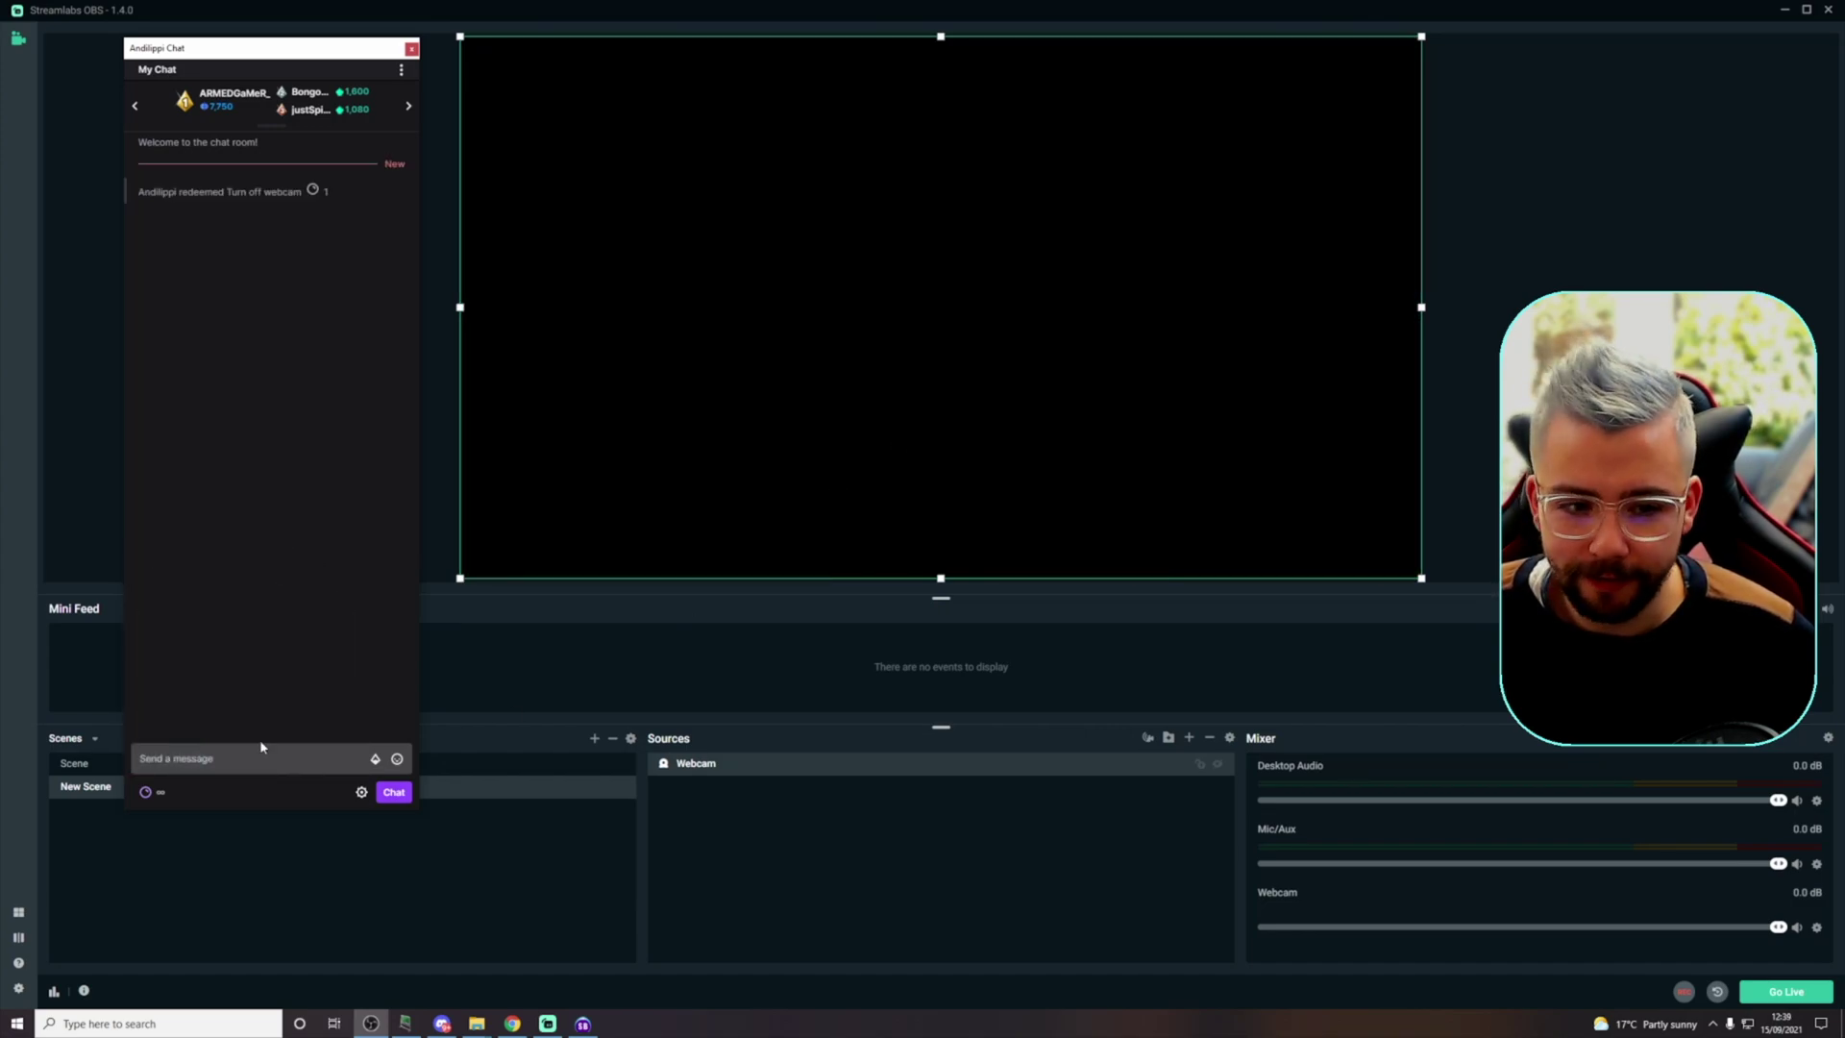
left_click(147, 794)
left_click(173, 649)
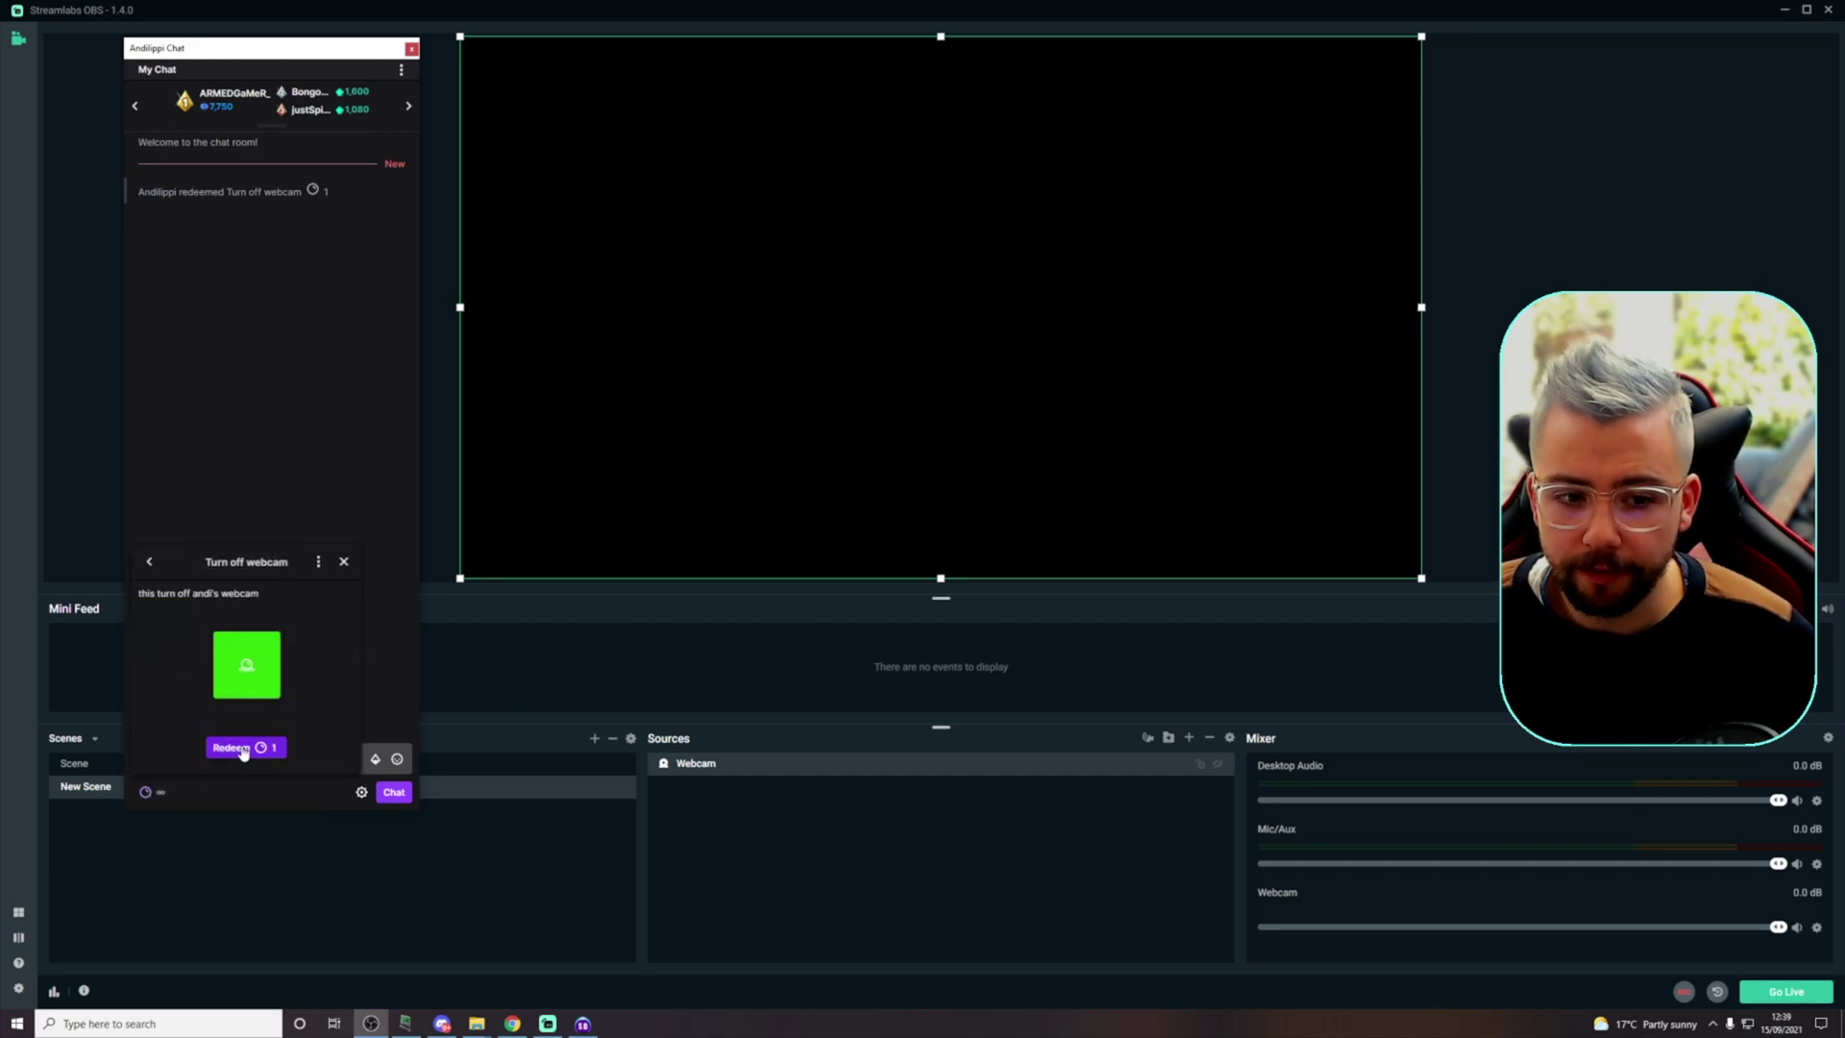
left_click(246, 748)
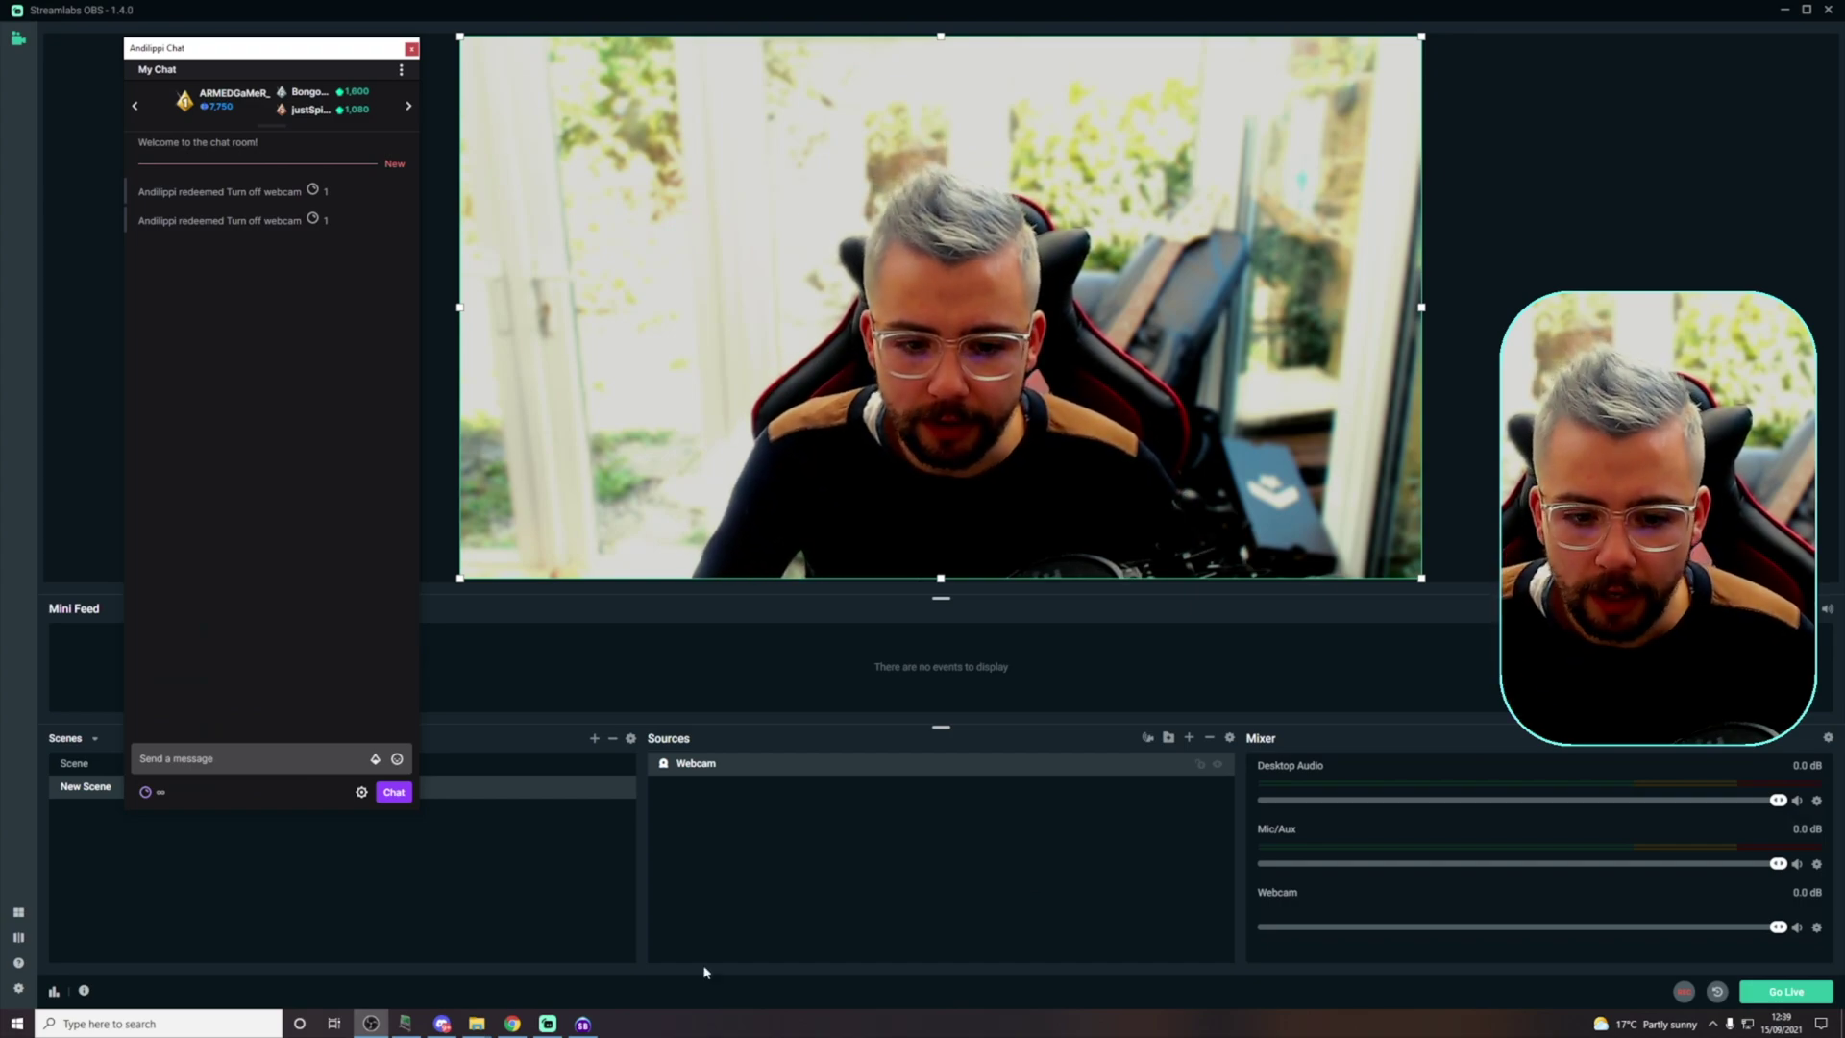
Step: Switch to Streamlabs OBS and add a Color Correction filter to the Webcam source, keeping the default filter name
left_click(921, 777)
right_click(813, 764)
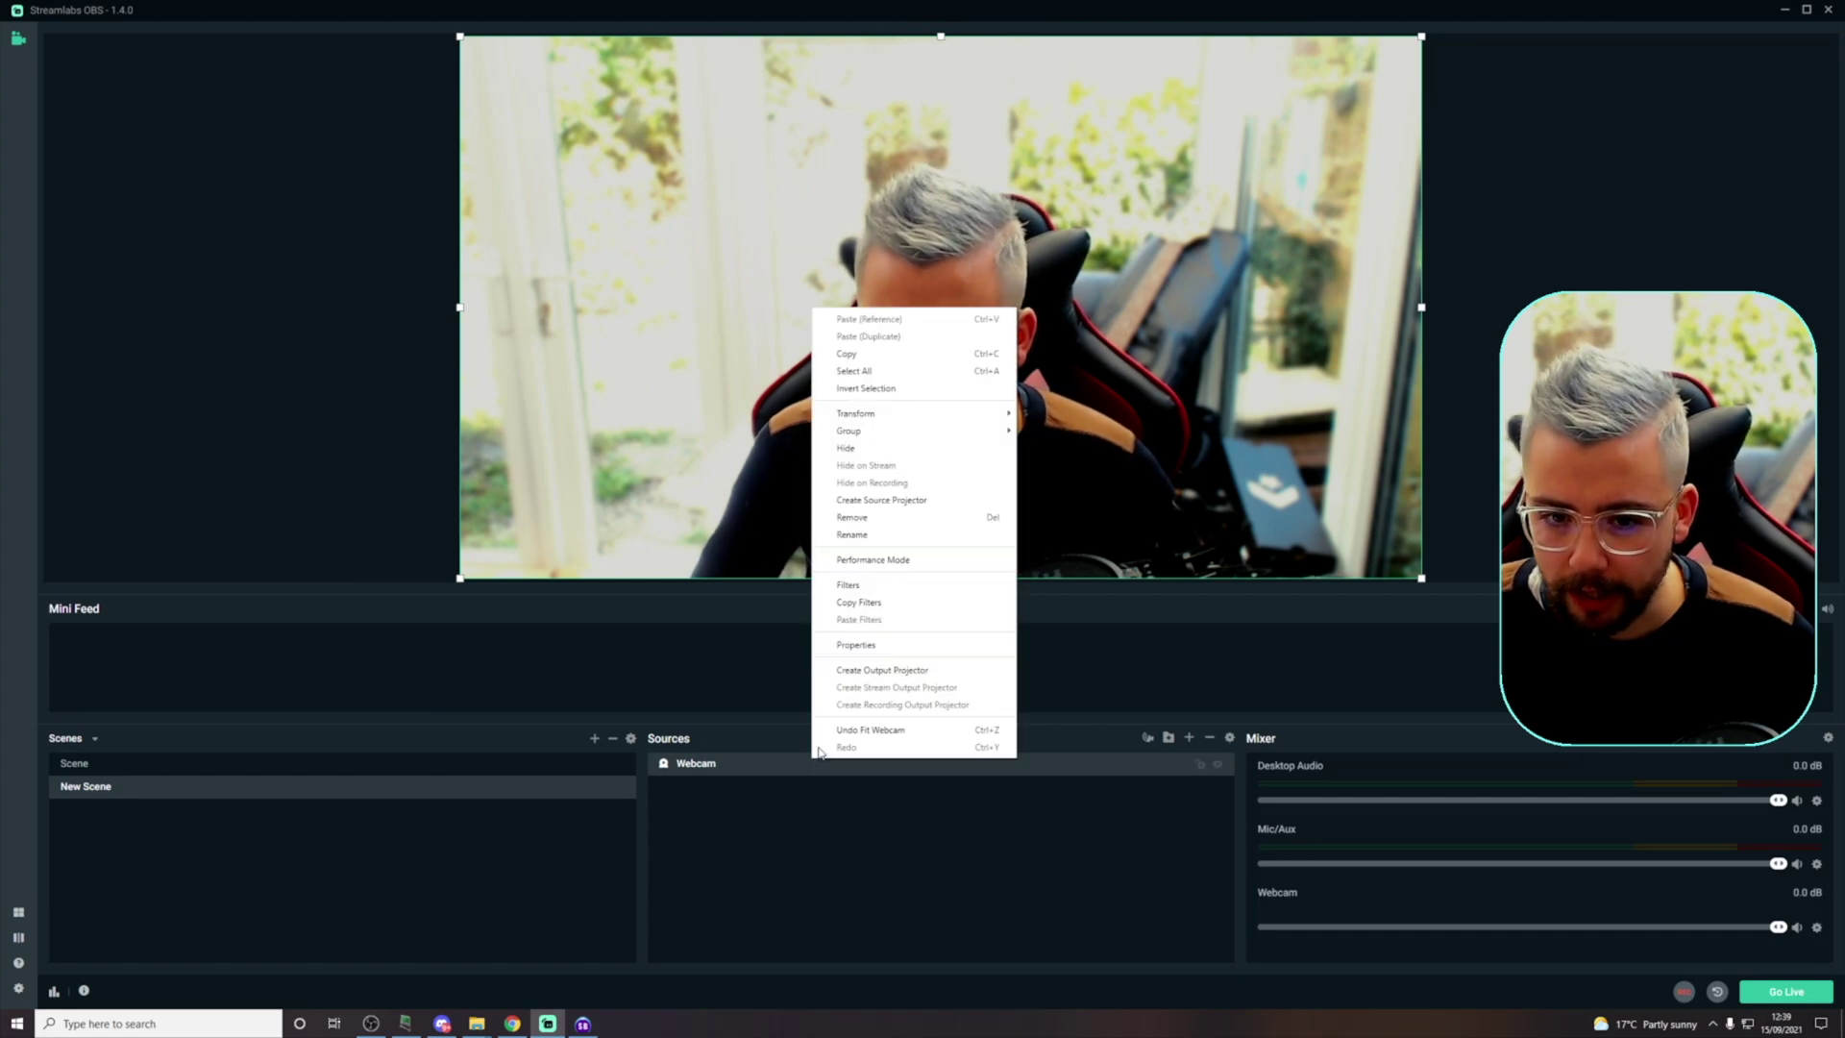
left_click(849, 585)
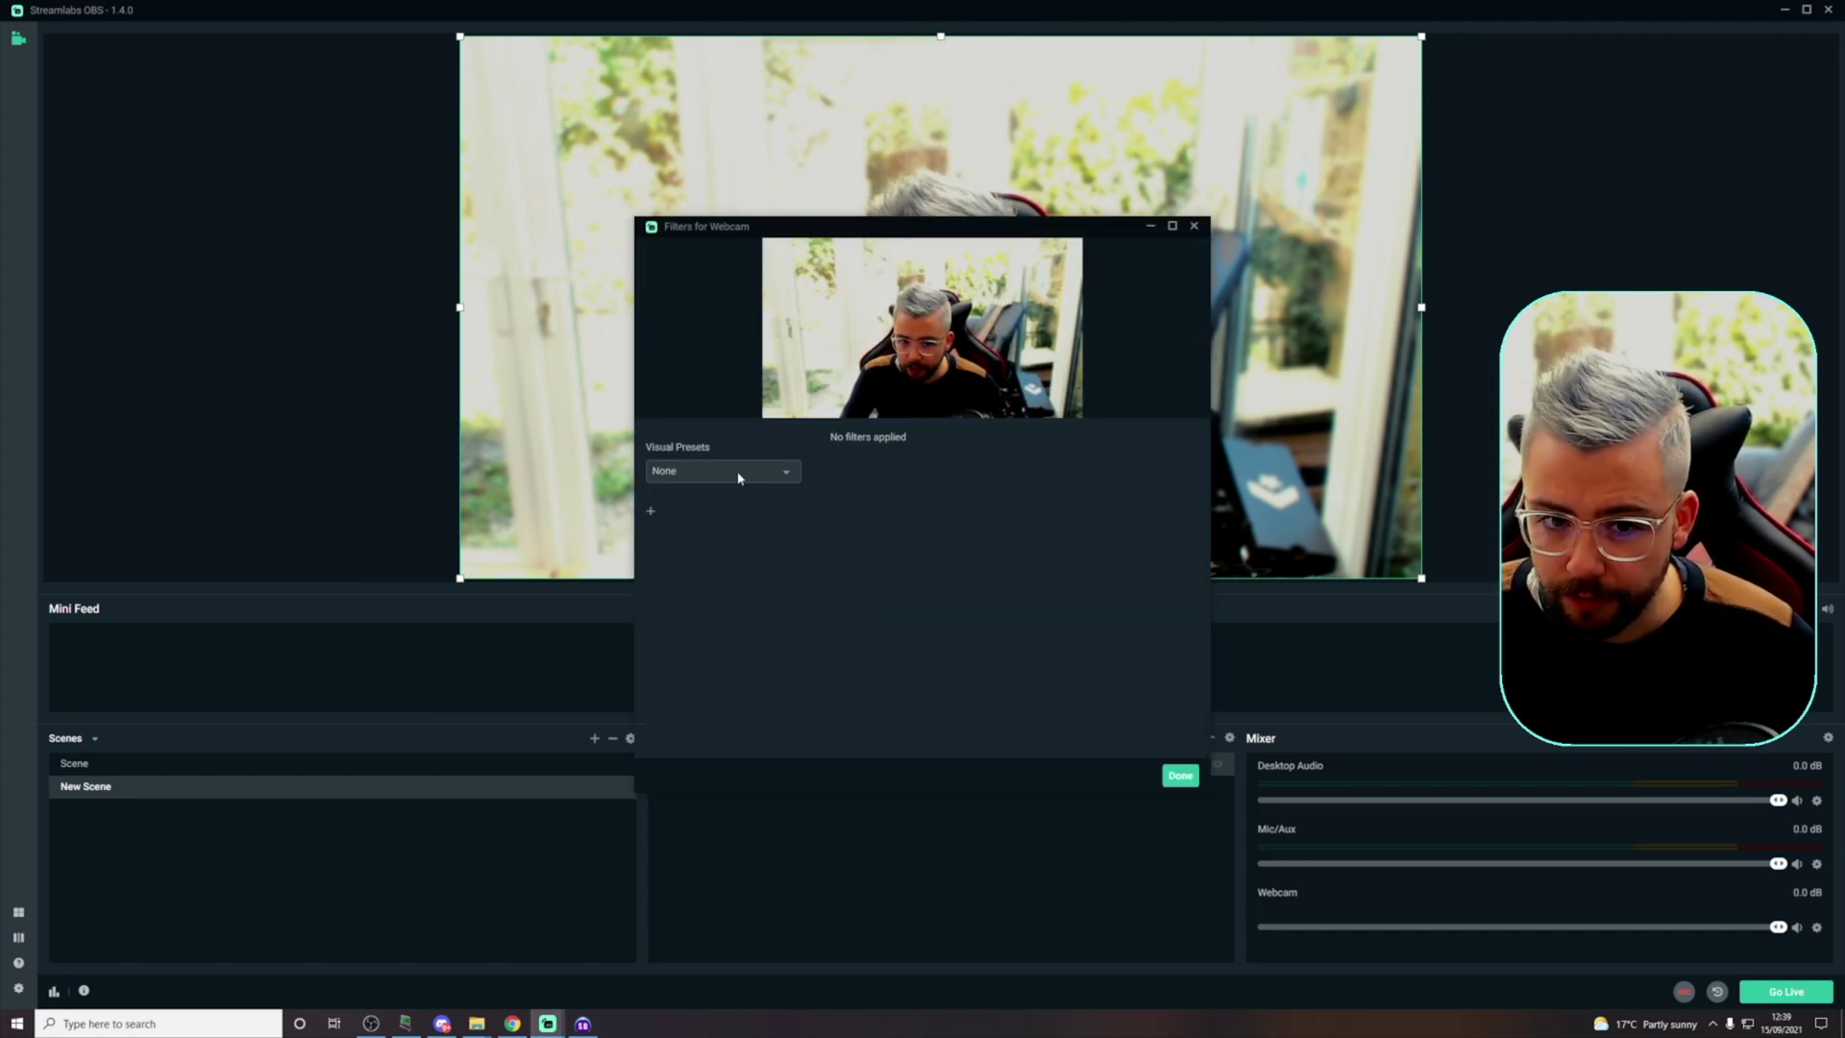
left_click(650, 510)
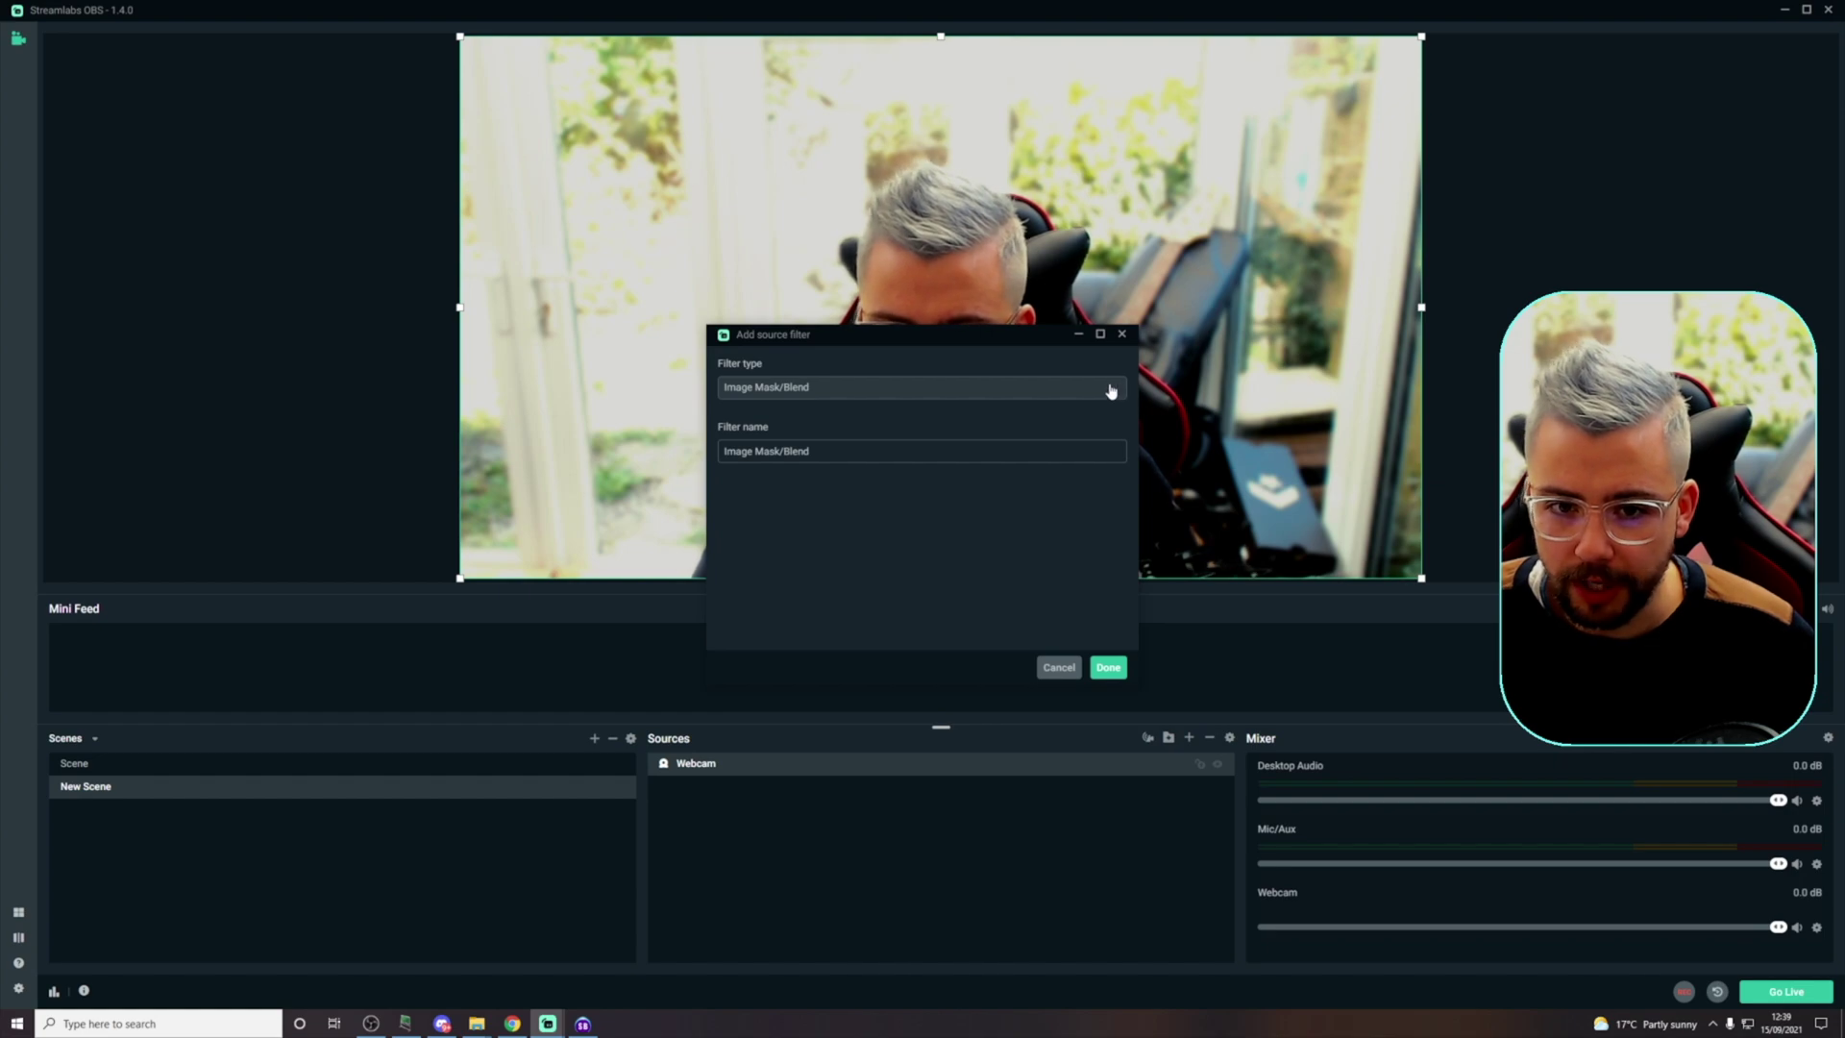
left_click(1111, 390)
scroll(764, 567, "down", 1)
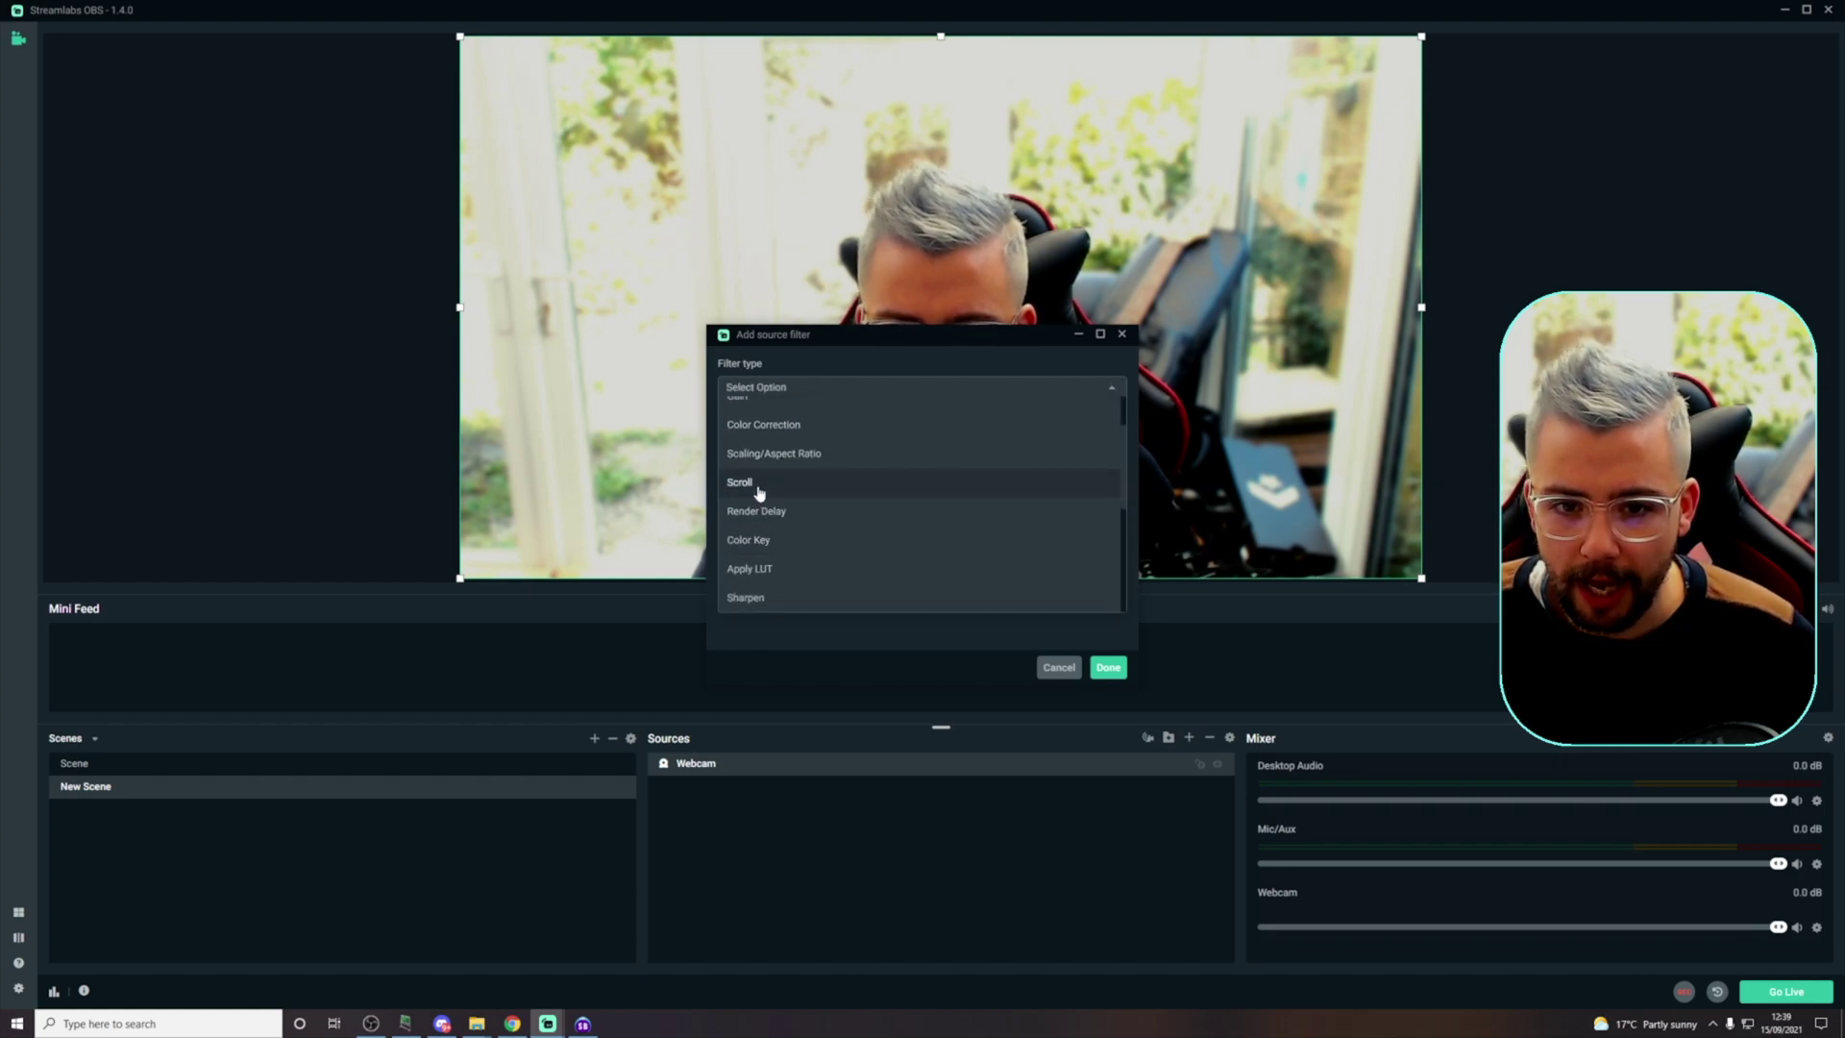
left_click(755, 424)
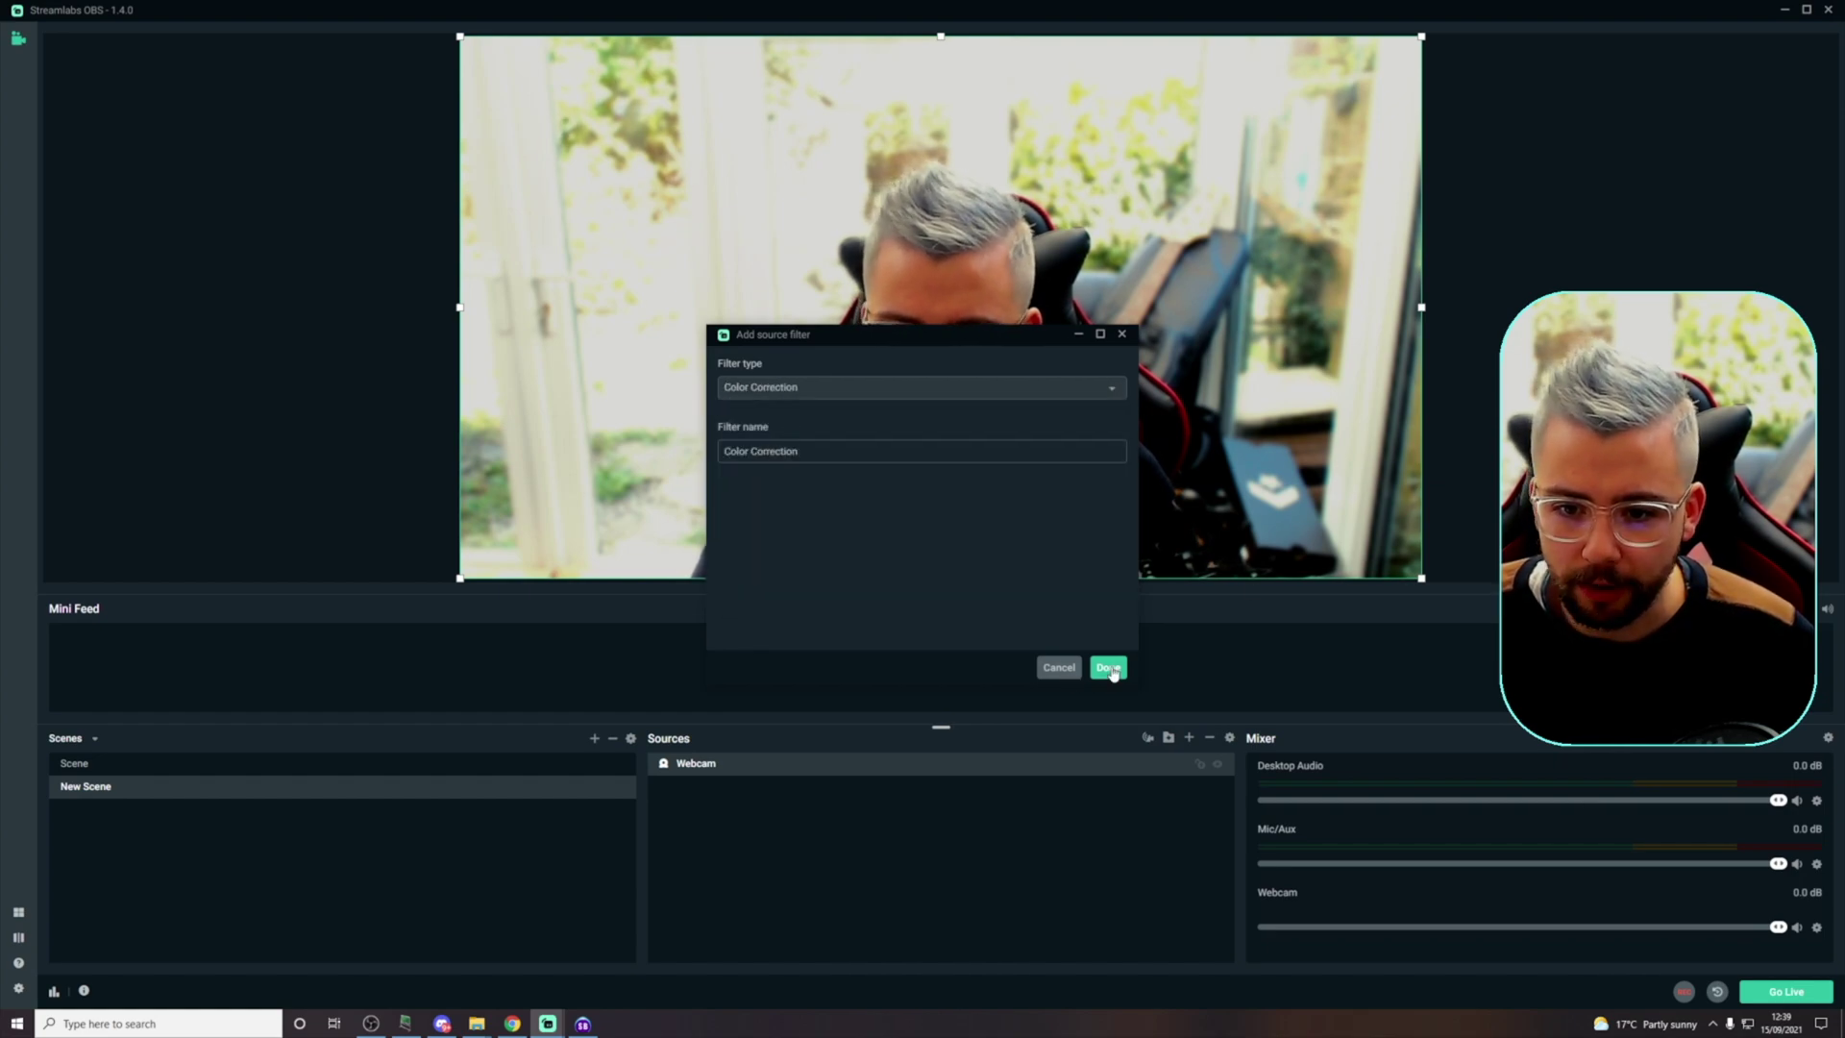
left_click(1110, 668)
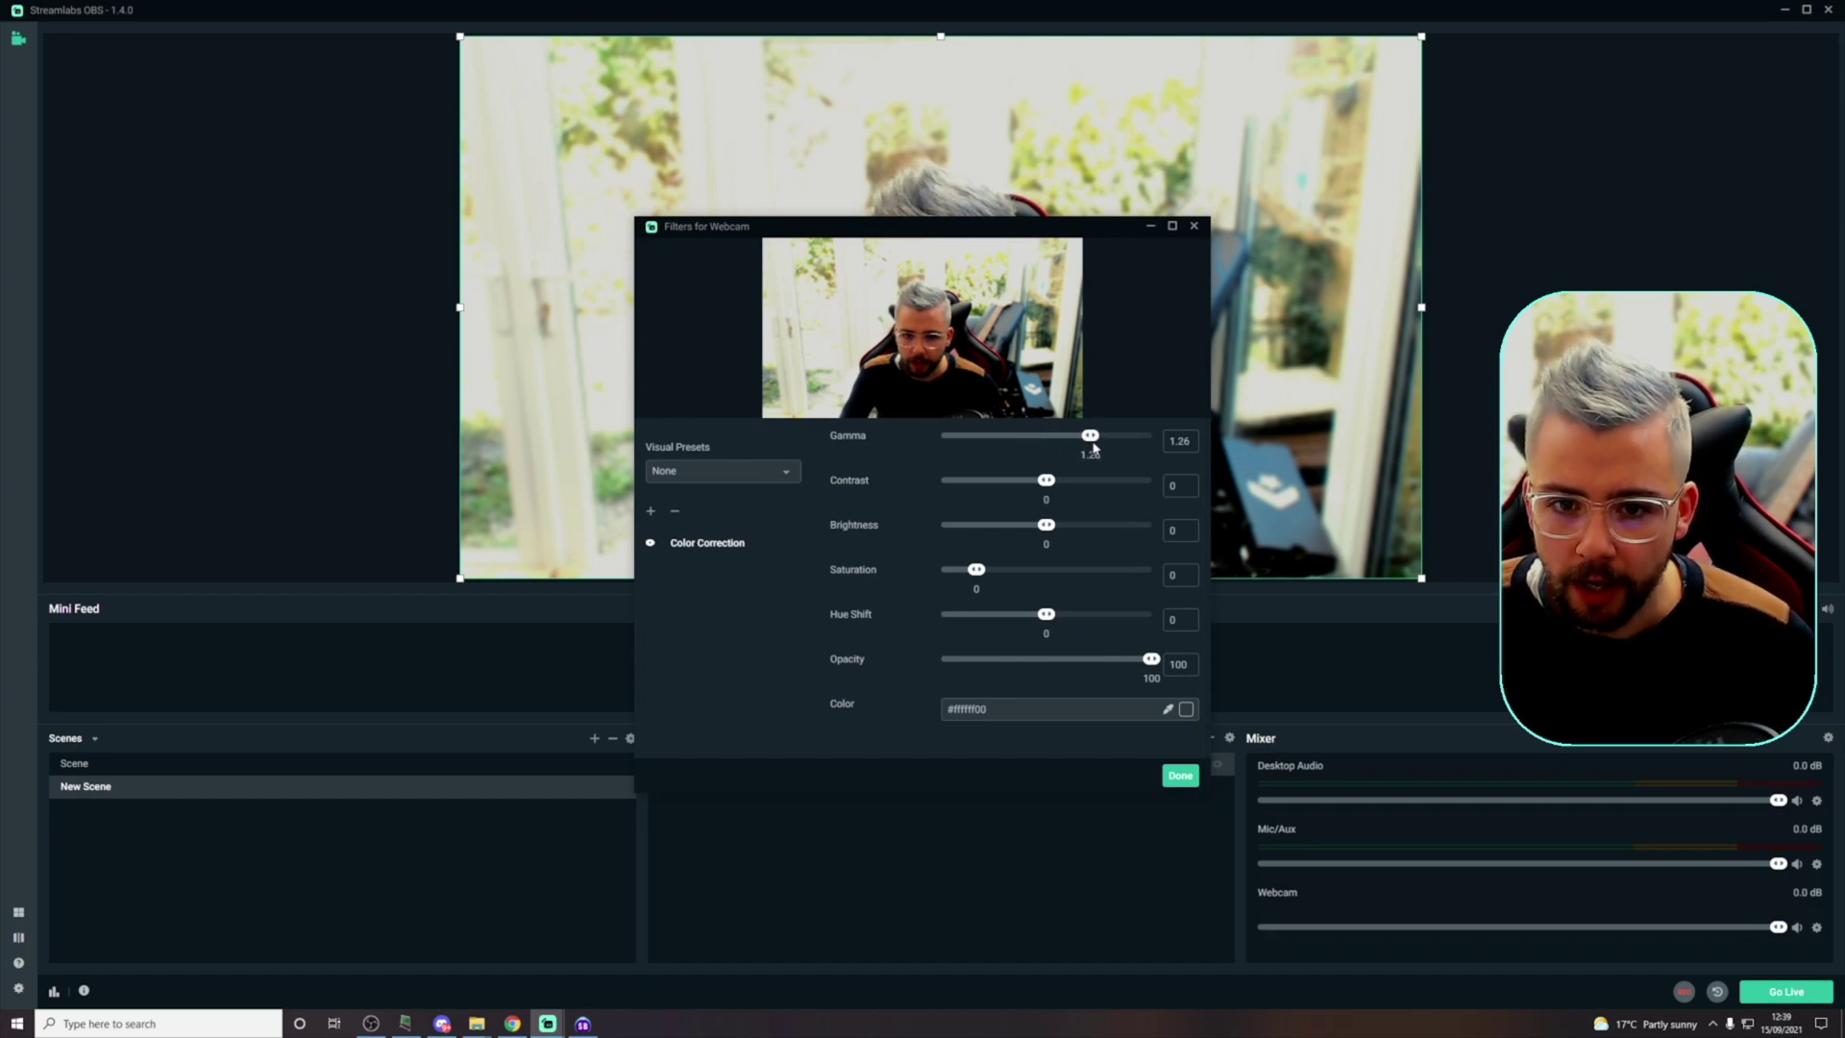
Step: Set the Color Correction filter to gamma 2.33, contrast 0.9, brightness -0.14, saturation 4.74, hue shift -73.49 and opacity 64, and finish editing the filters
left_click_drag(1094, 446, 1033, 532)
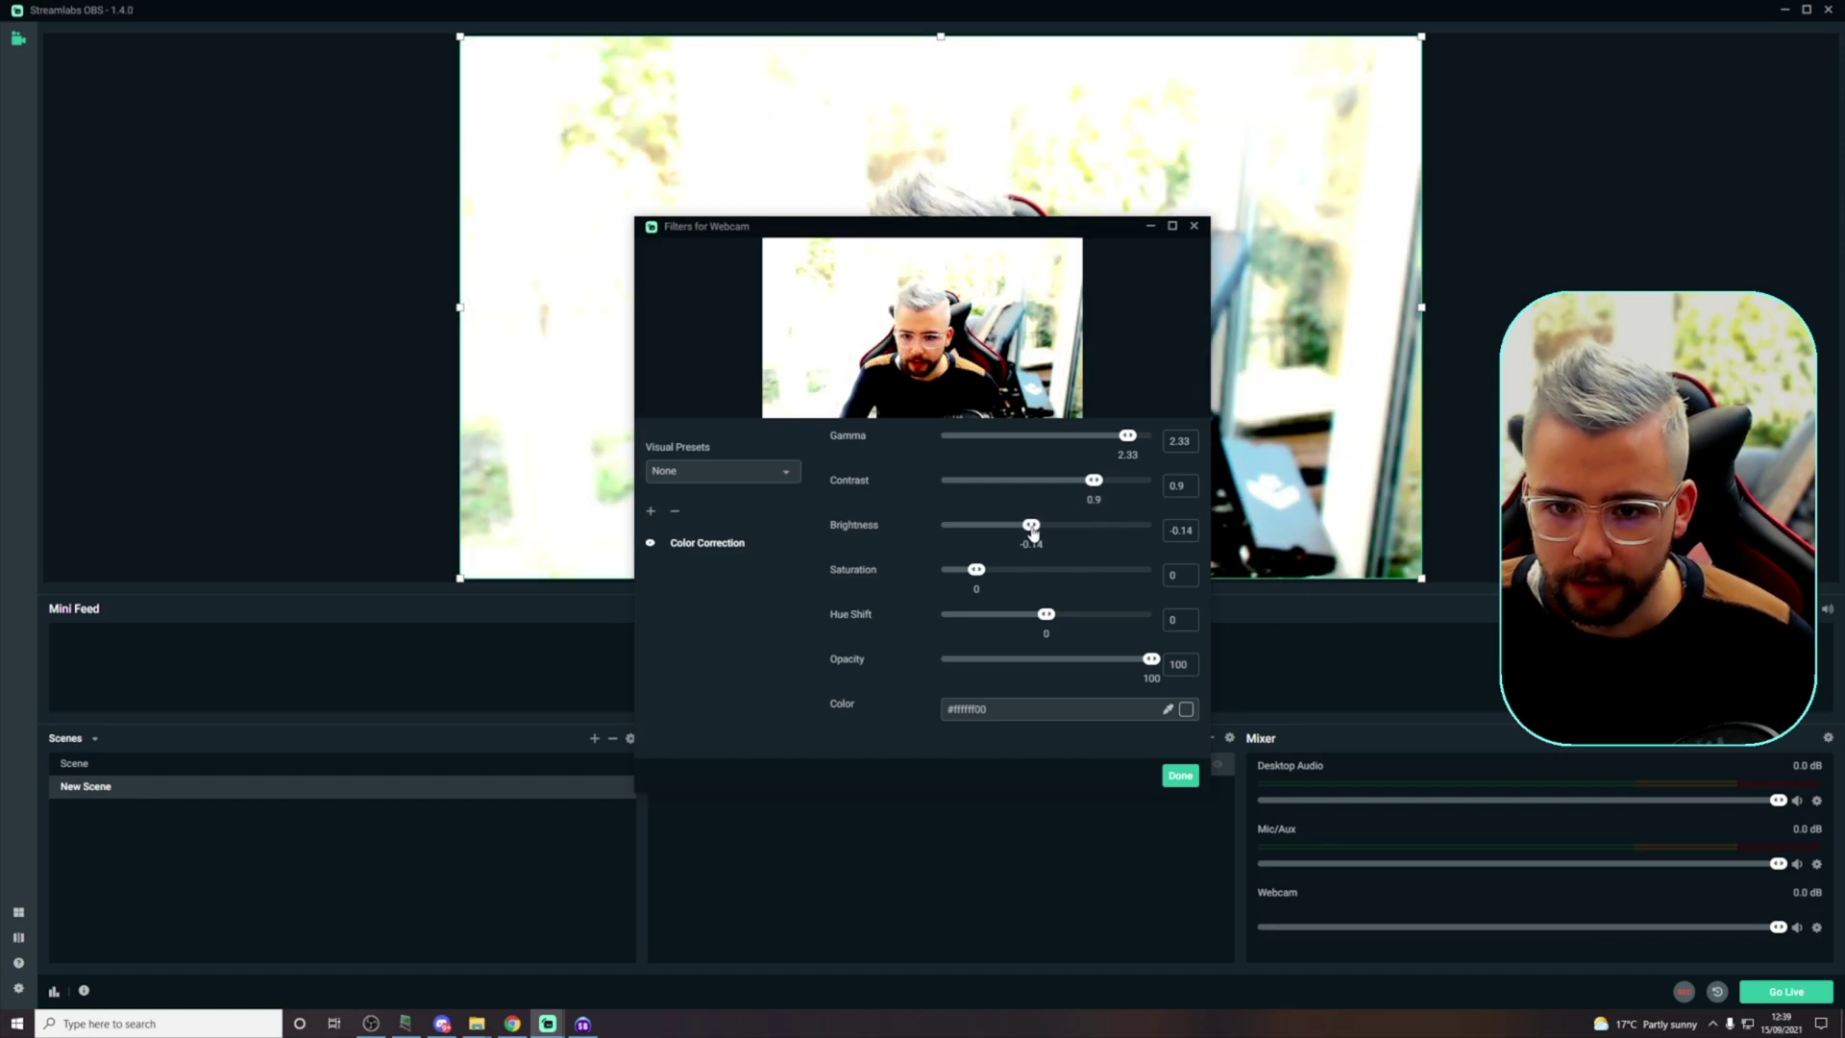
left_click_drag(1057, 580, 1076, 577)
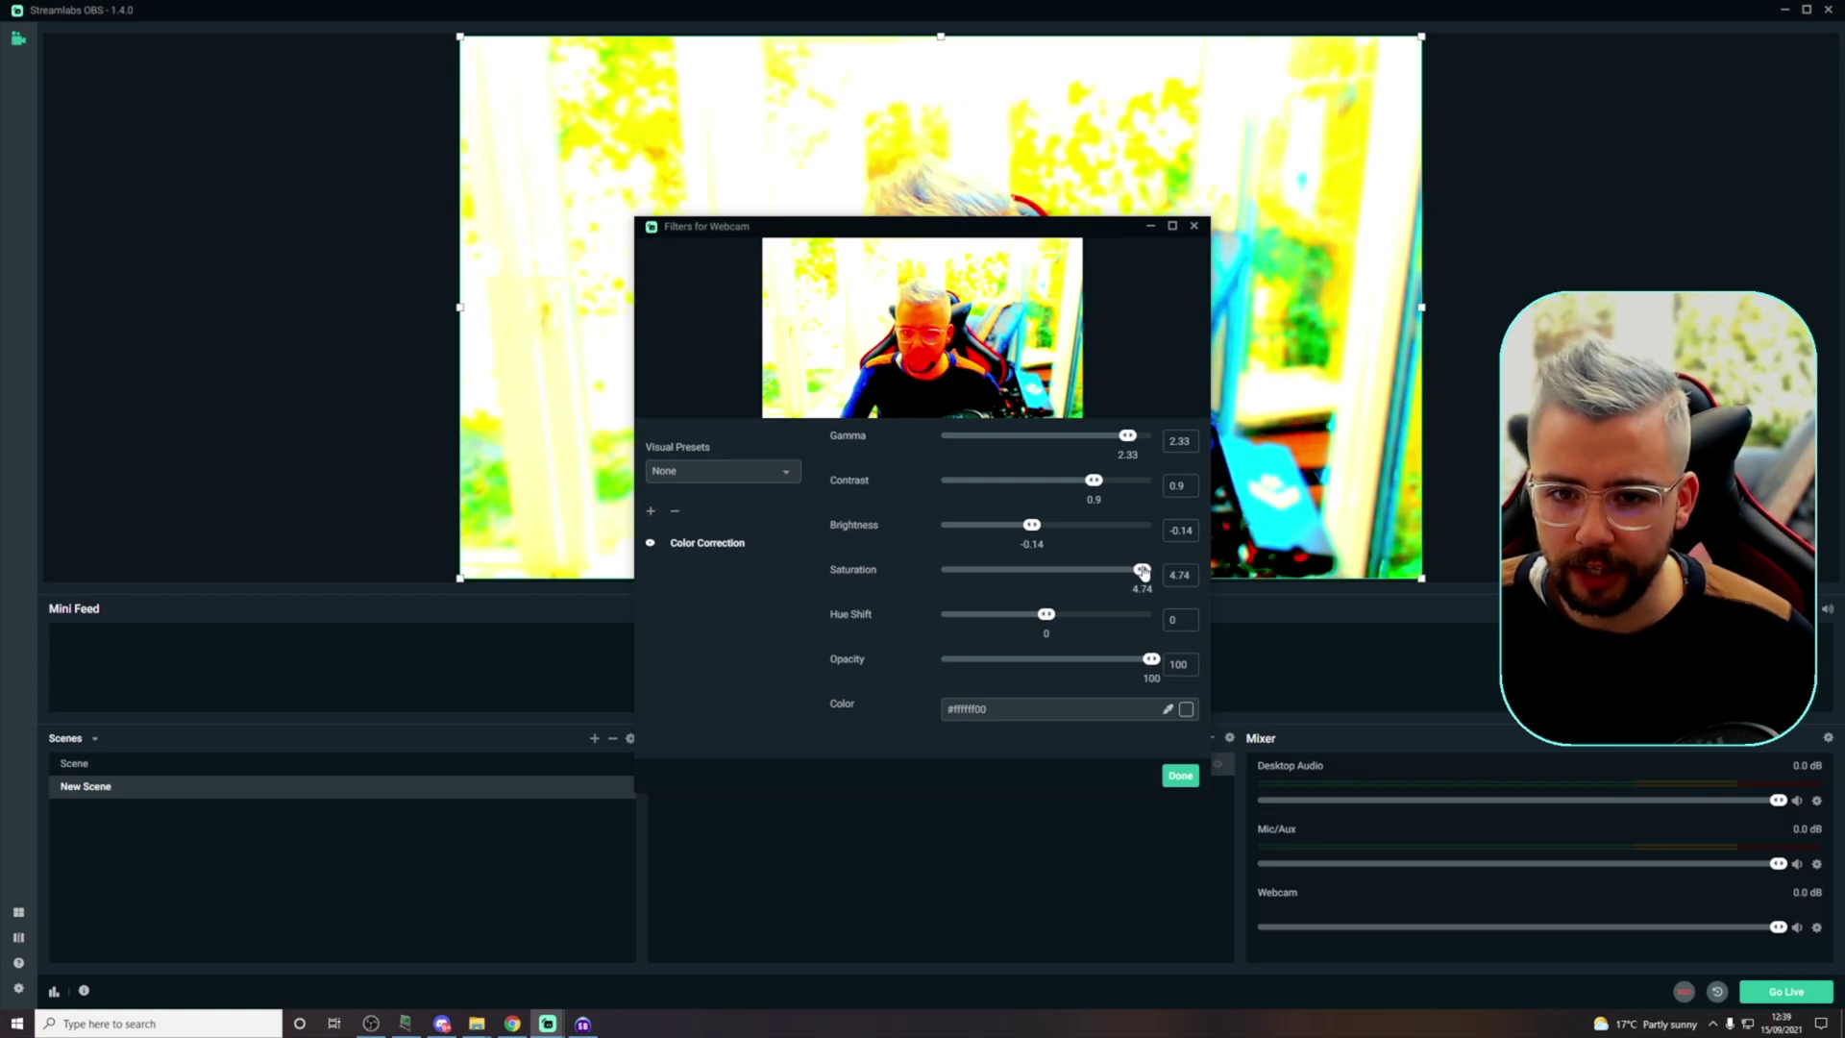
left_click_drag(1021, 621, 1005, 621)
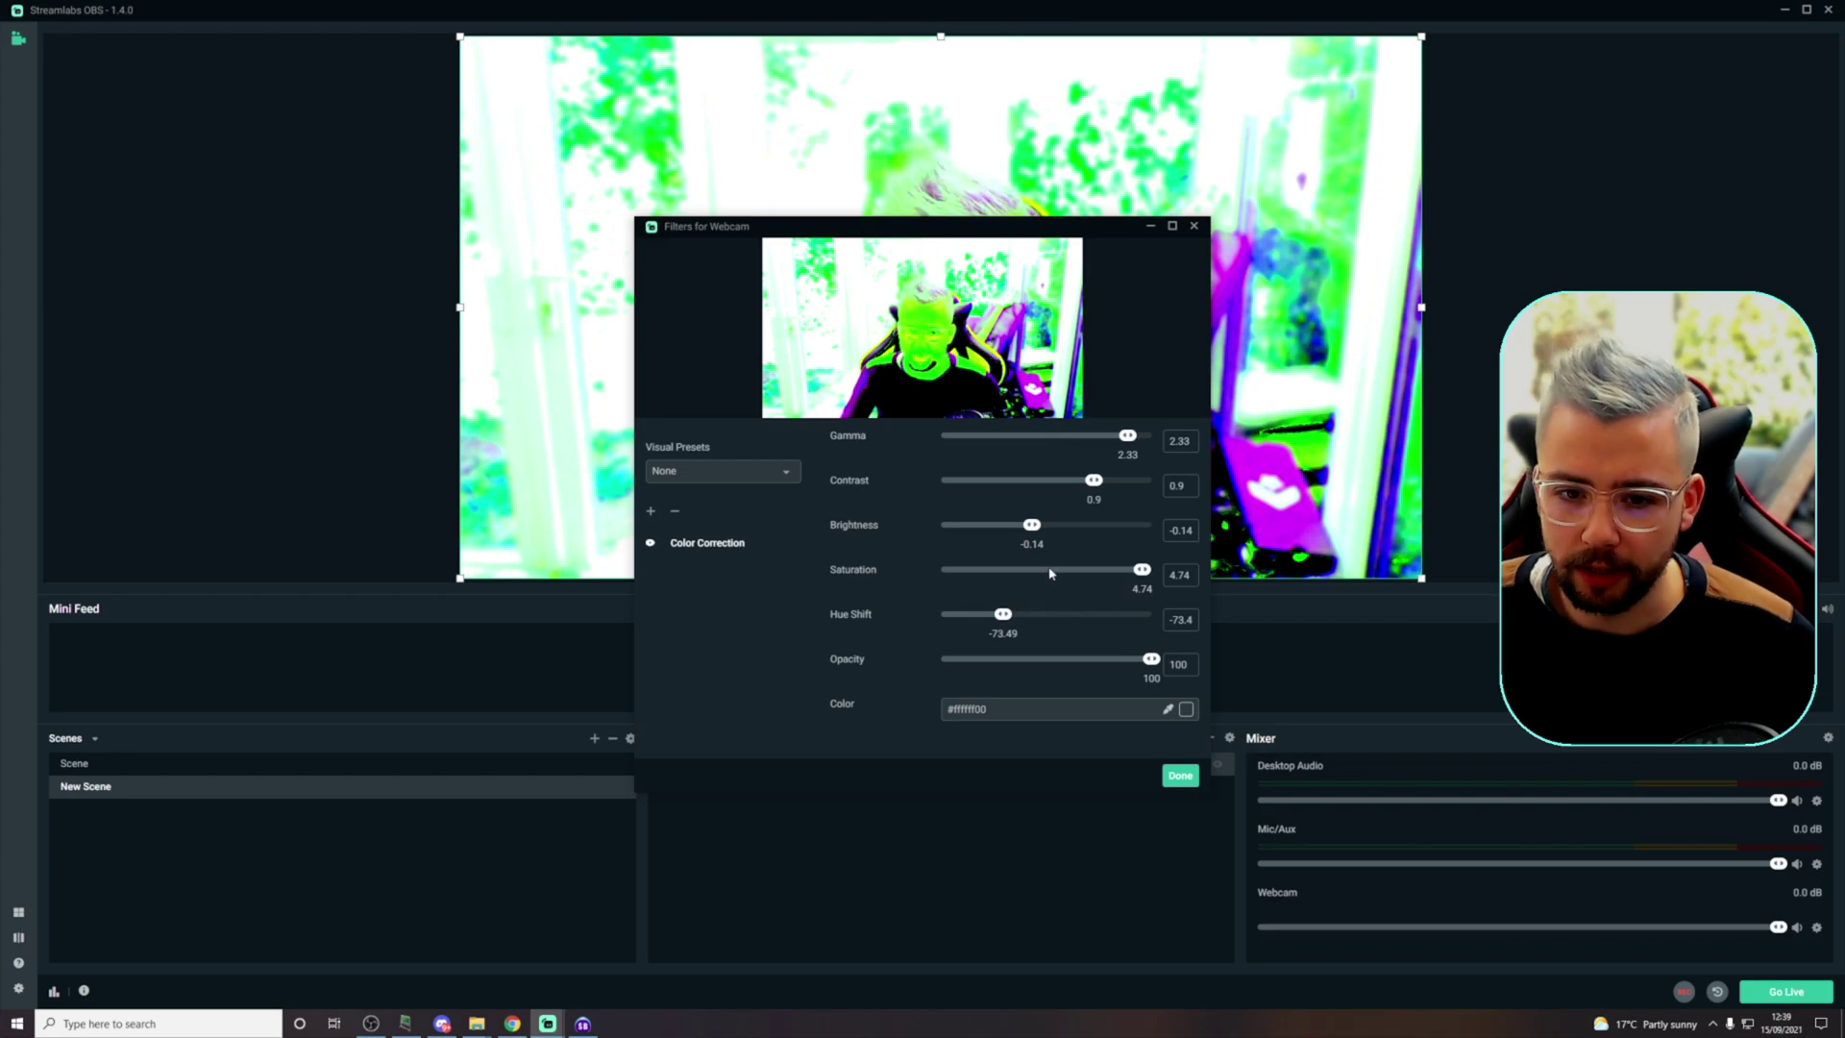
left_click_drag(1144, 663, 1077, 670)
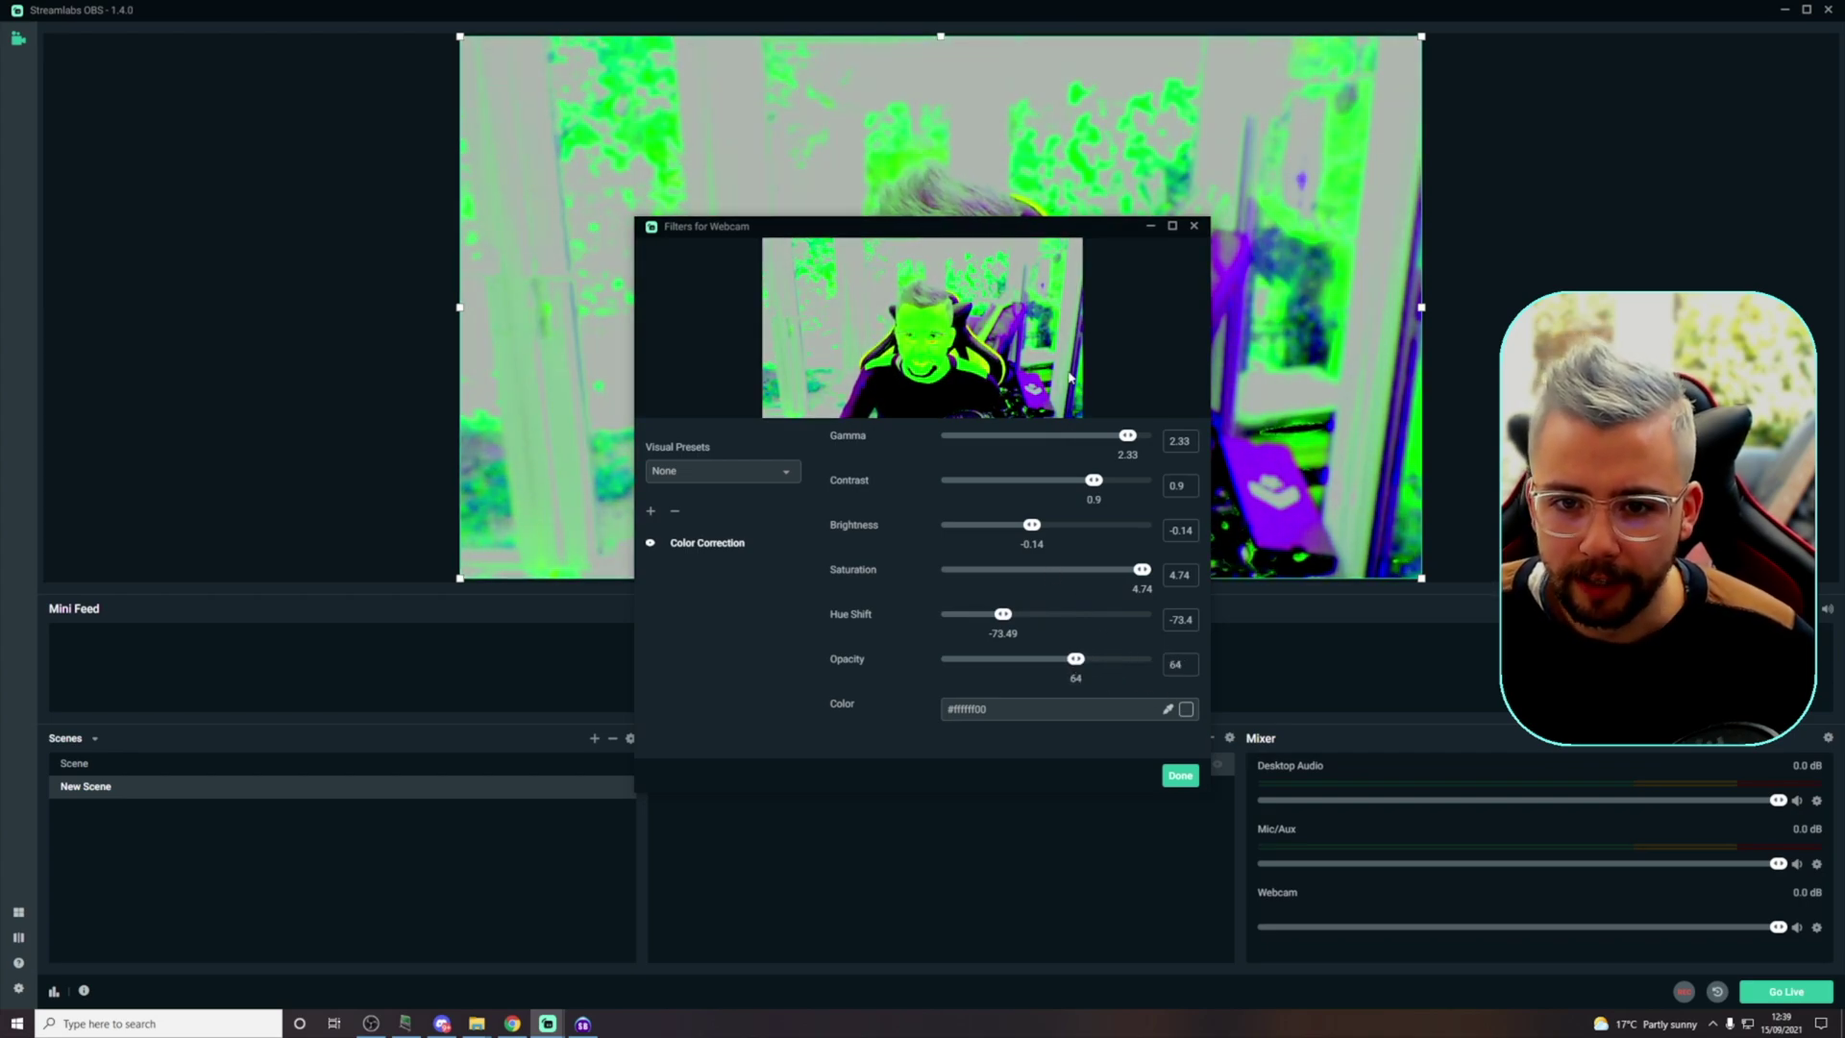
left_click(1179, 776)
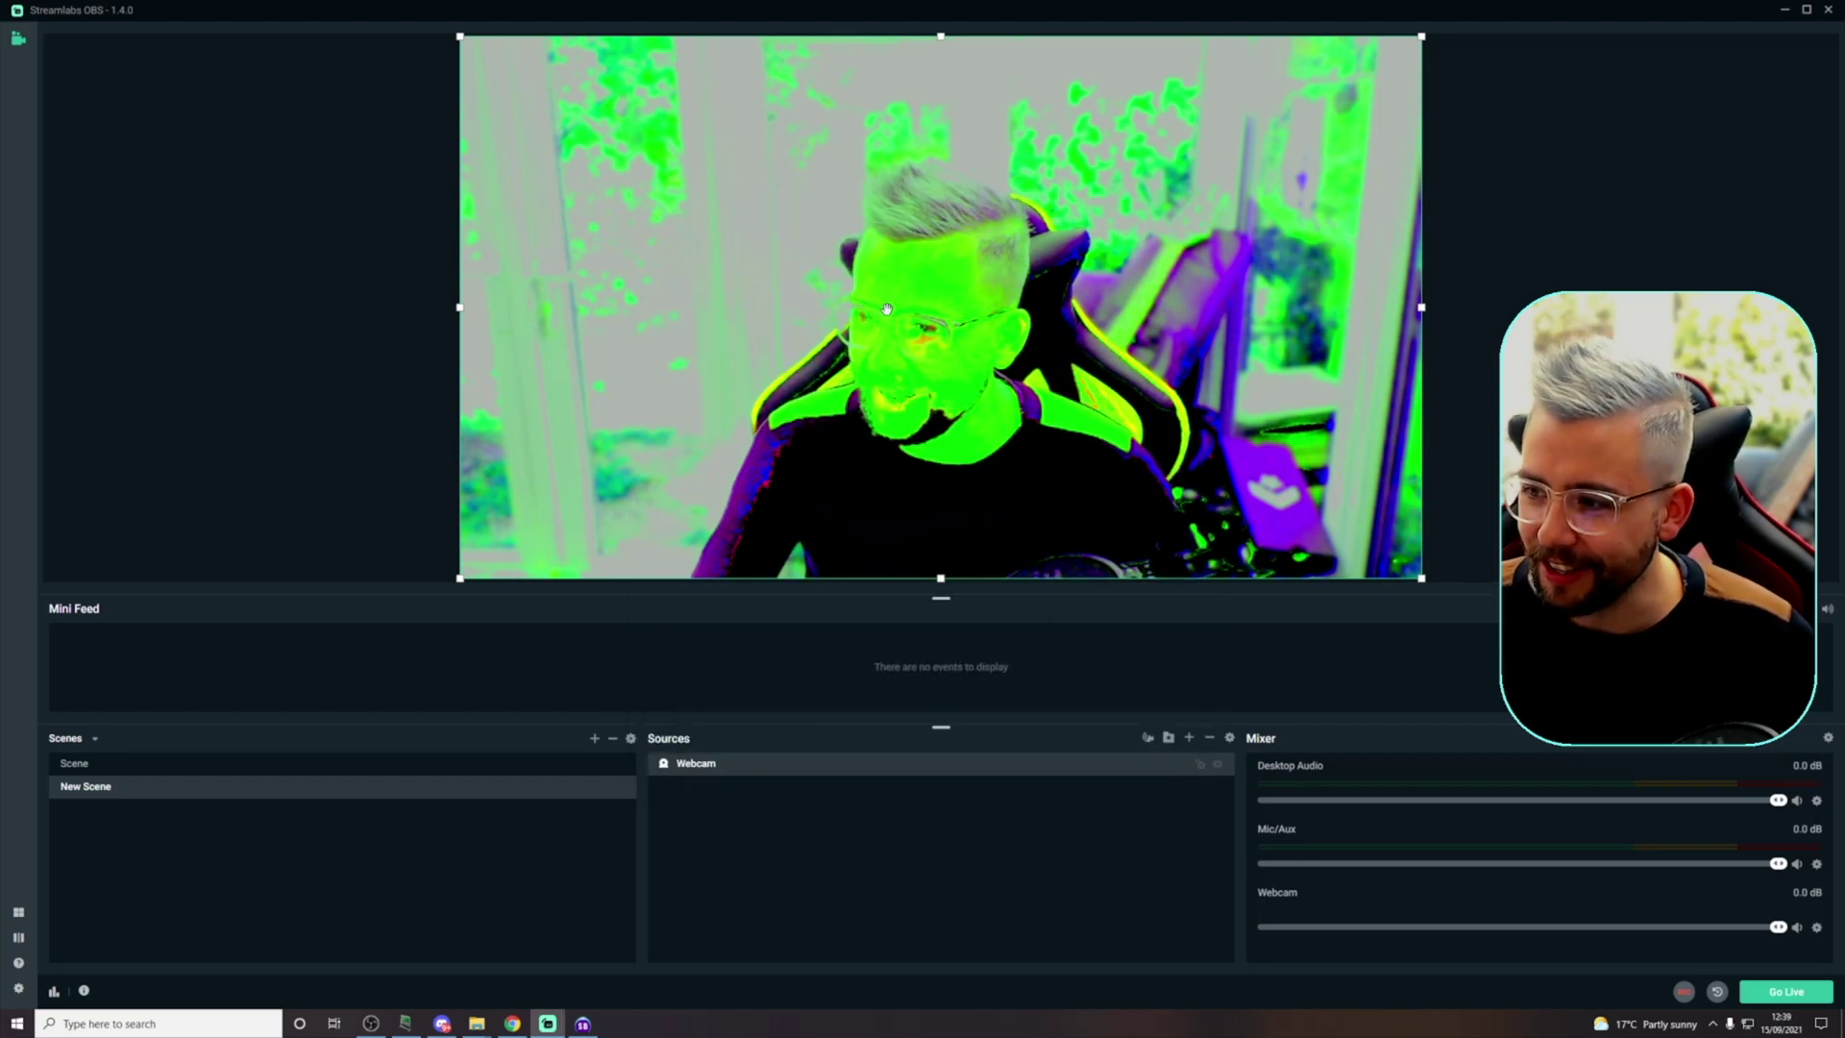
Step: Switch to Streamer.bot and add an enabled action named Hulk Mode in the Default queue
key("alt+Tab")
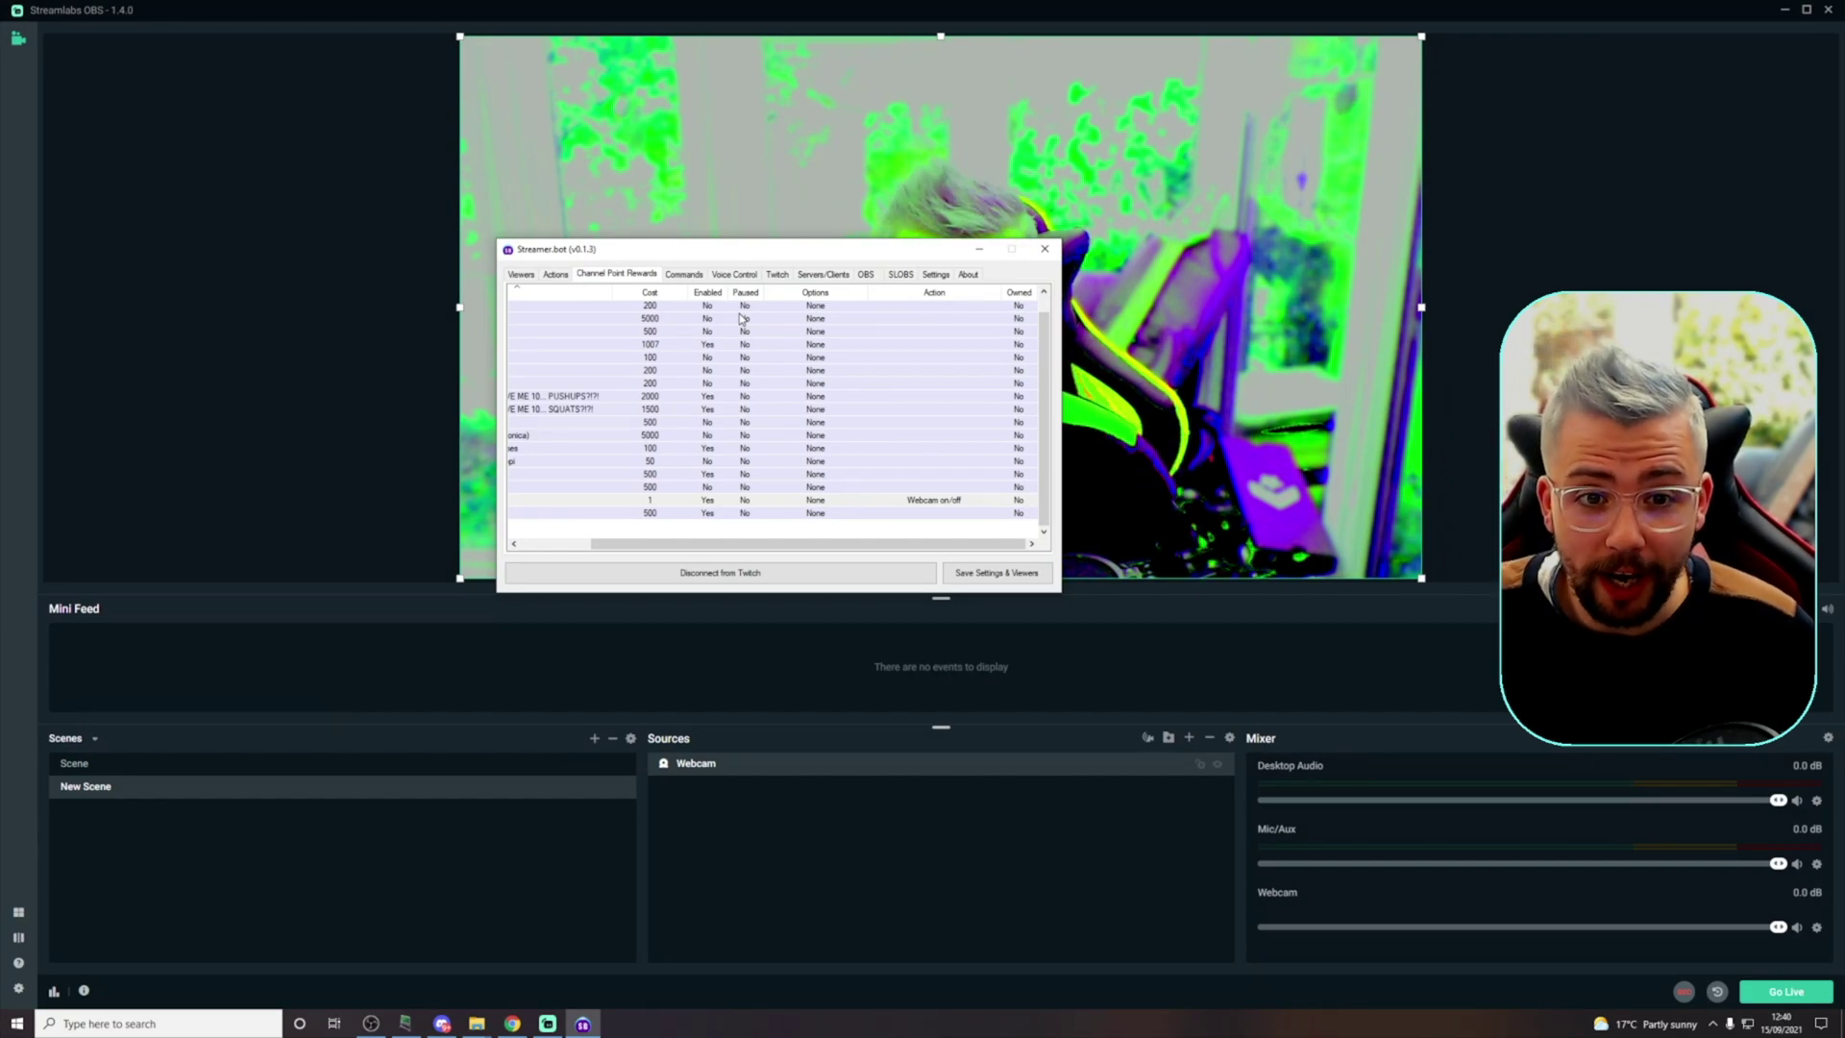
left_click(564, 278)
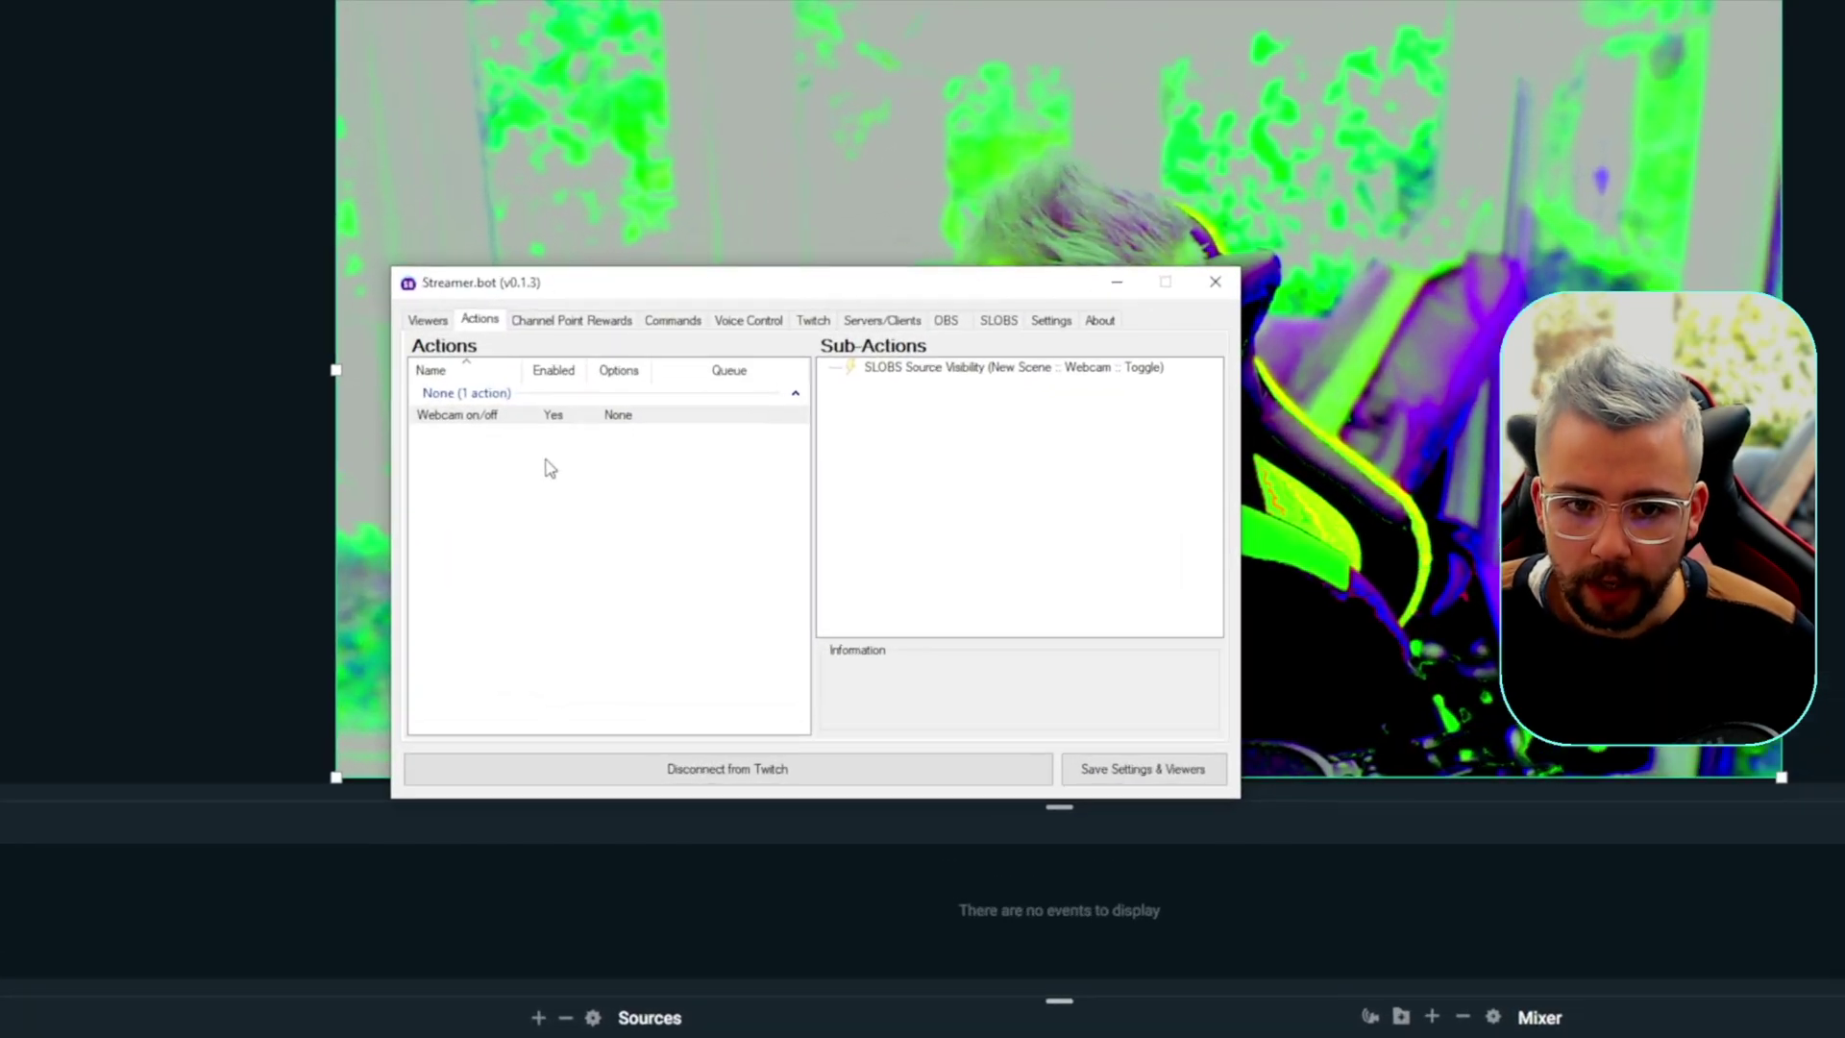
right_click(600, 369)
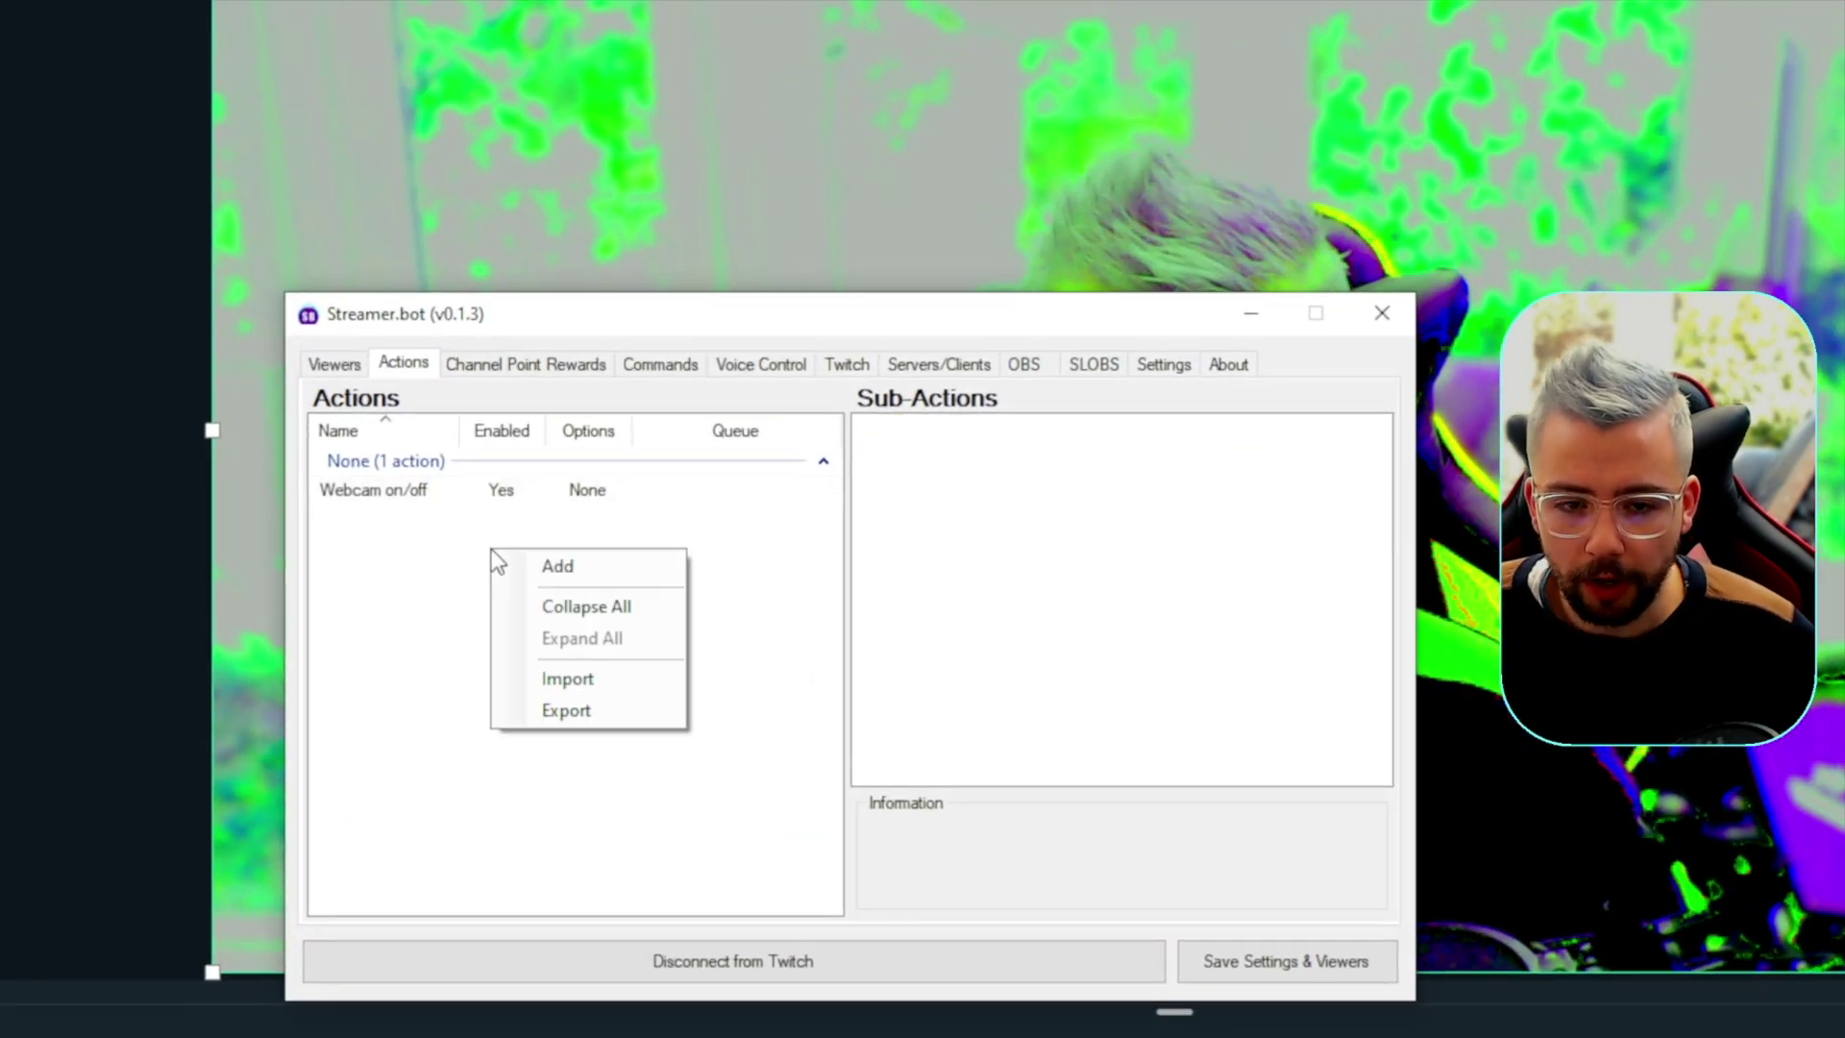
left_click(579, 550)
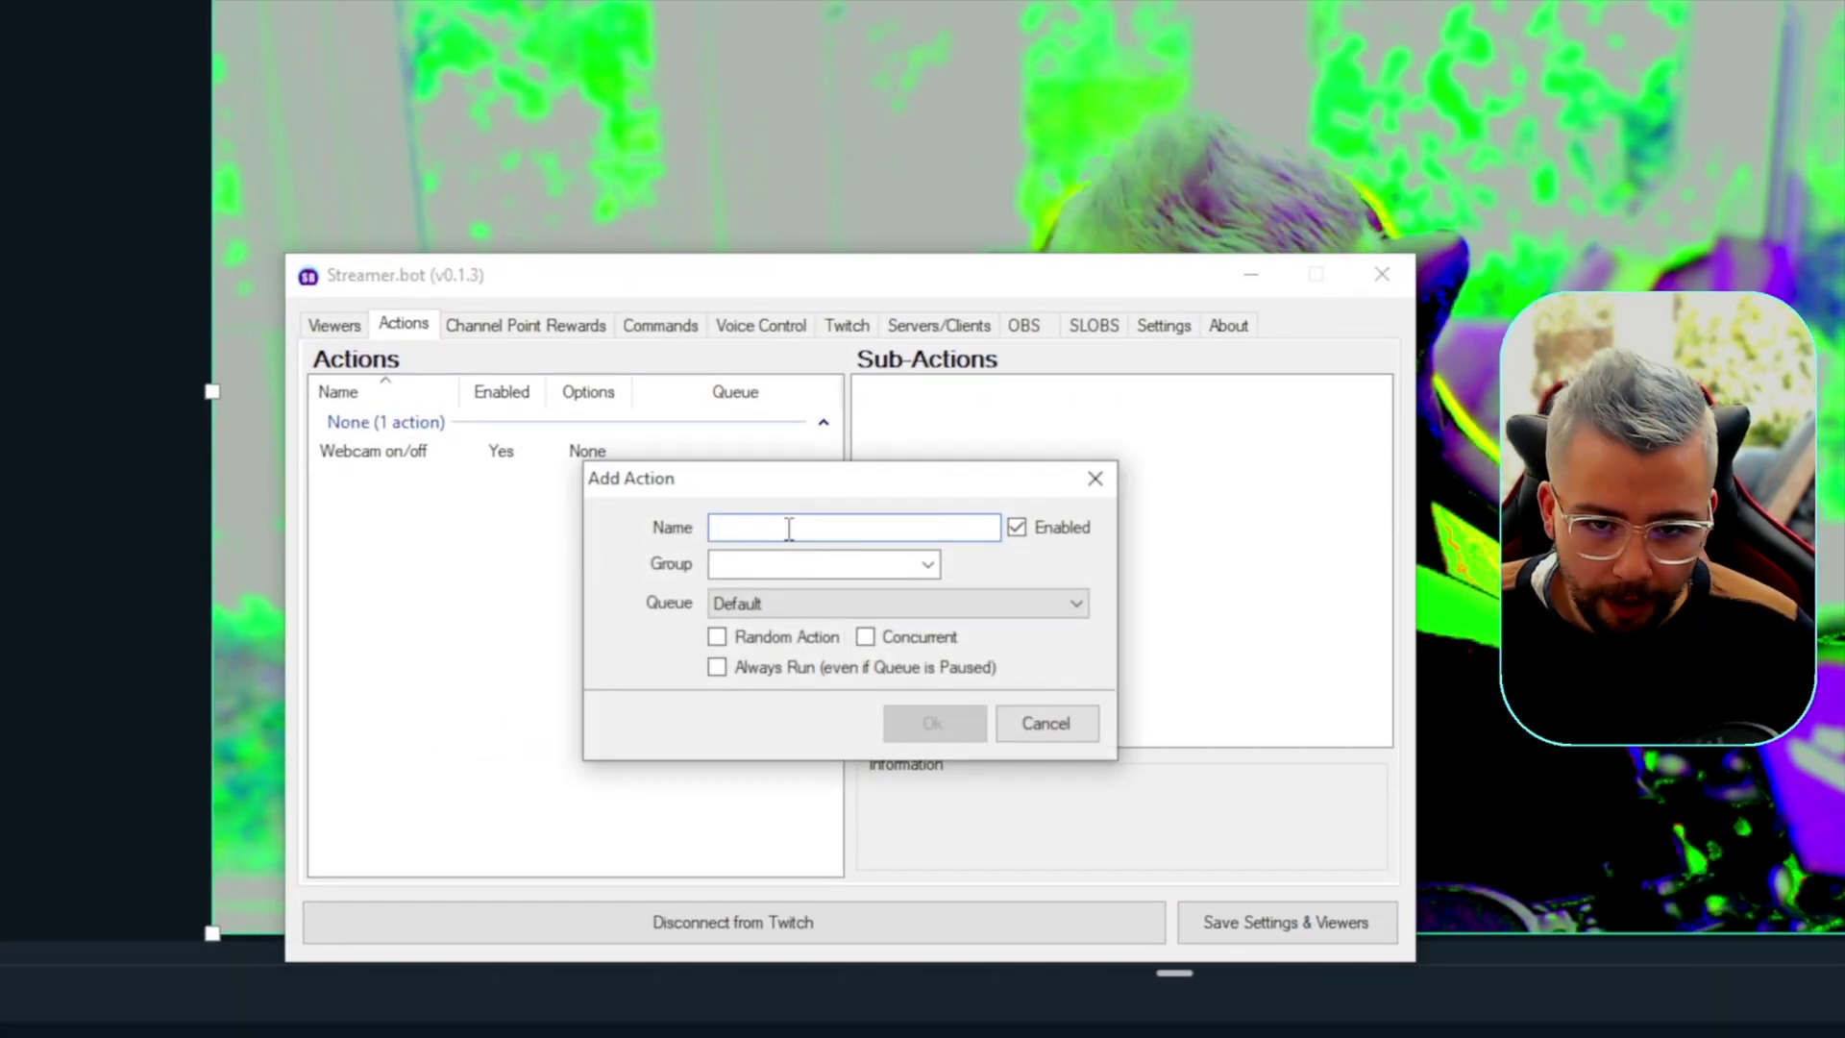
type("Hulk Mode")
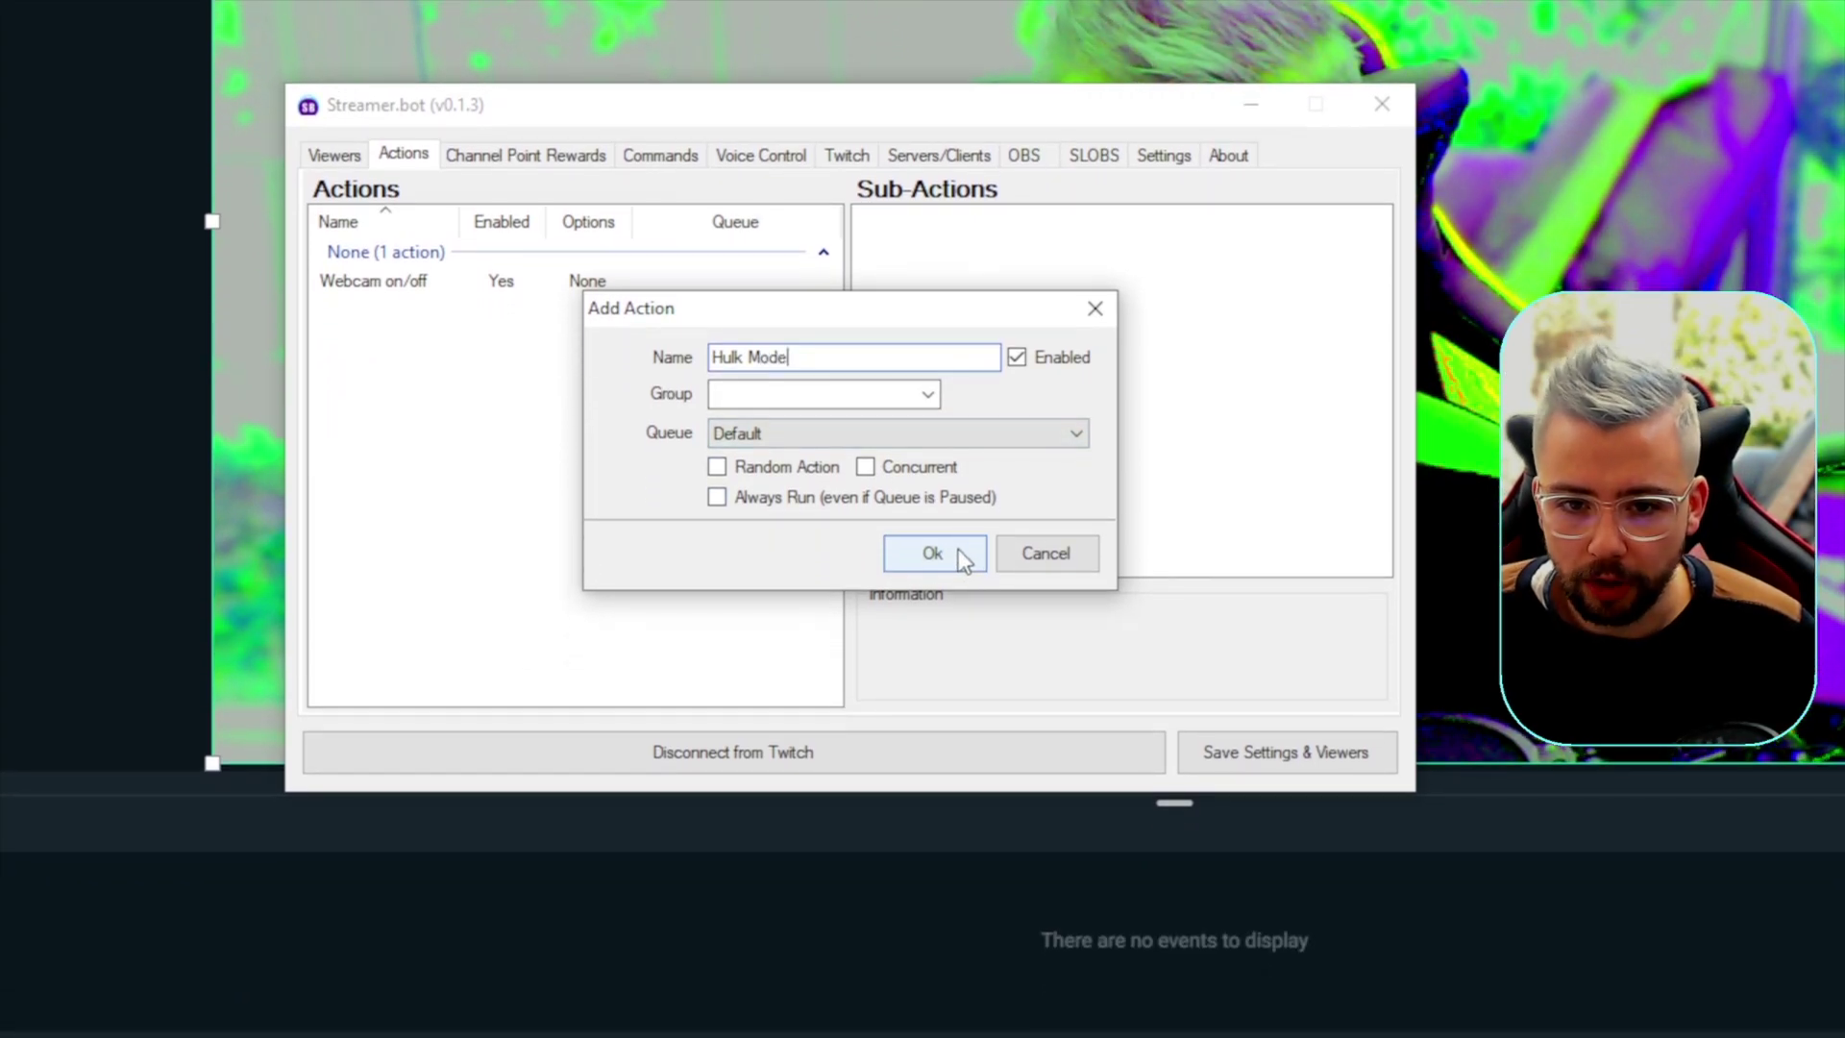
left_click(959, 630)
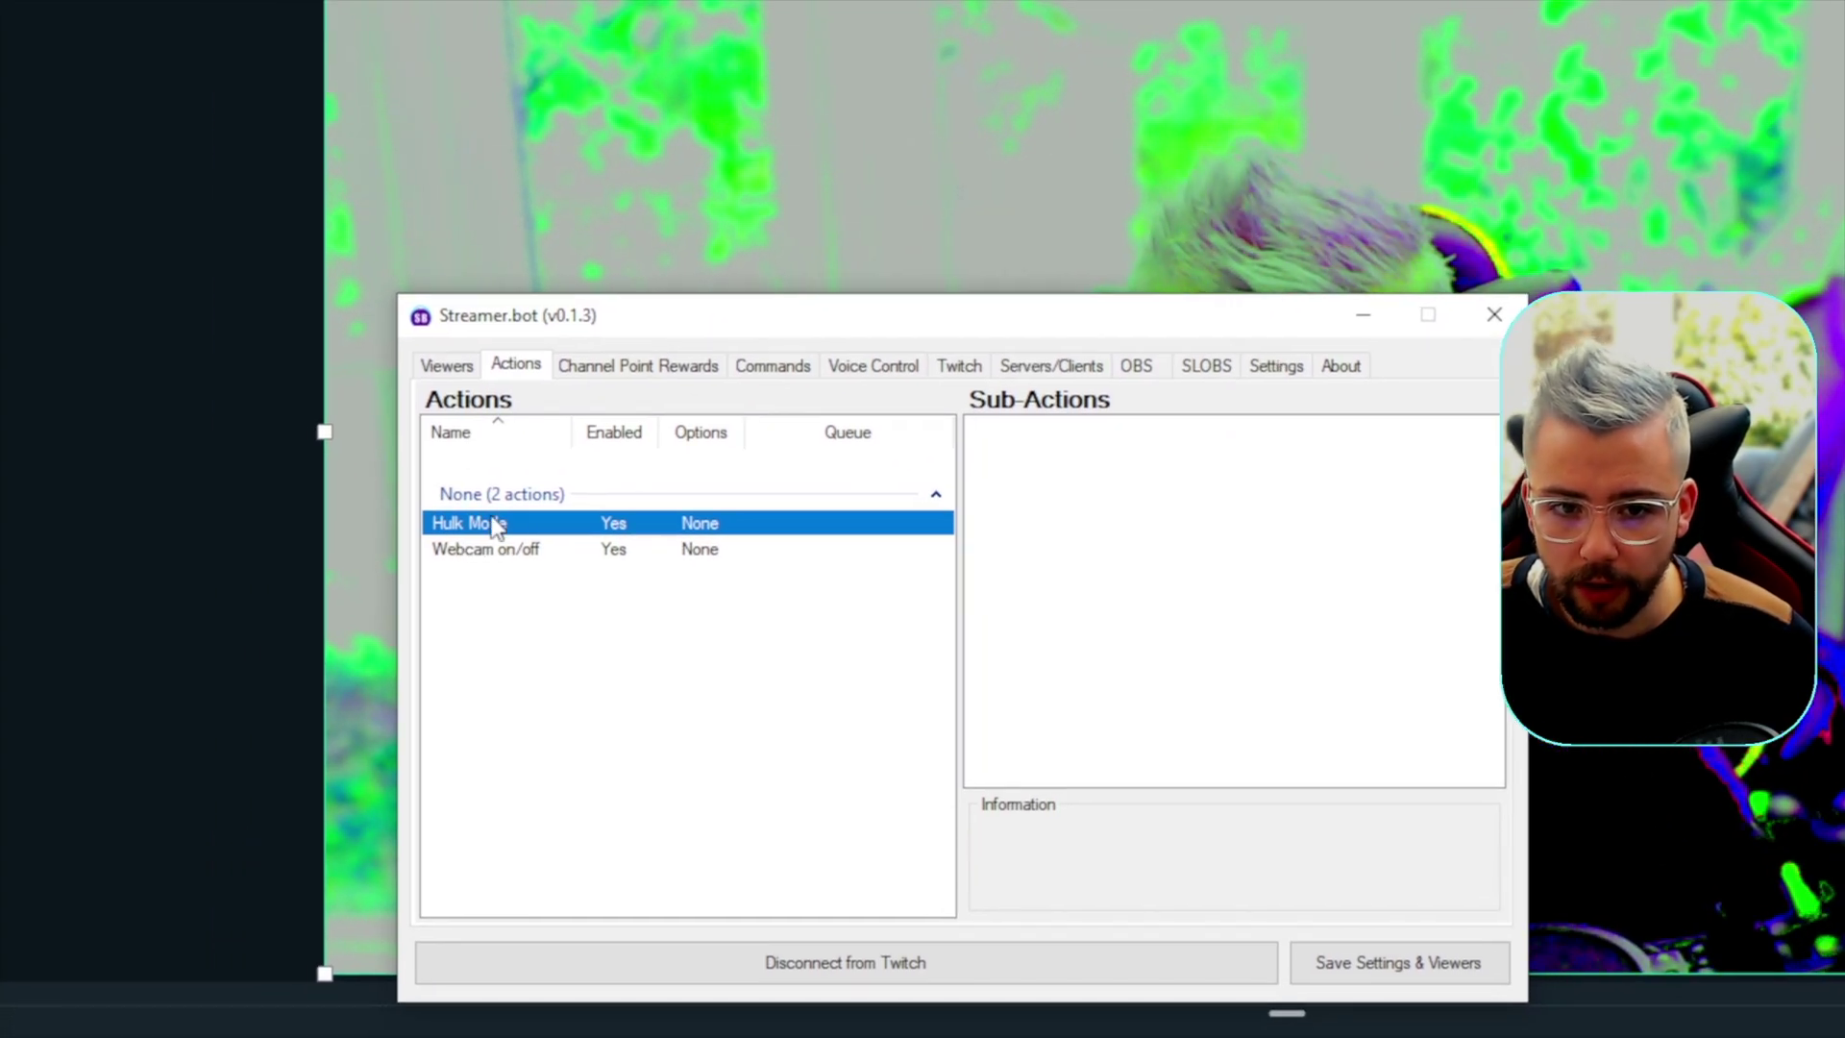
Step: Start a SLOBS Set Source Filter State sub-action for Hulk Mode, targeting the Webcam source's Color Correction filter in New Scene
right_click(1143, 509)
mouse_move(1192, 519)
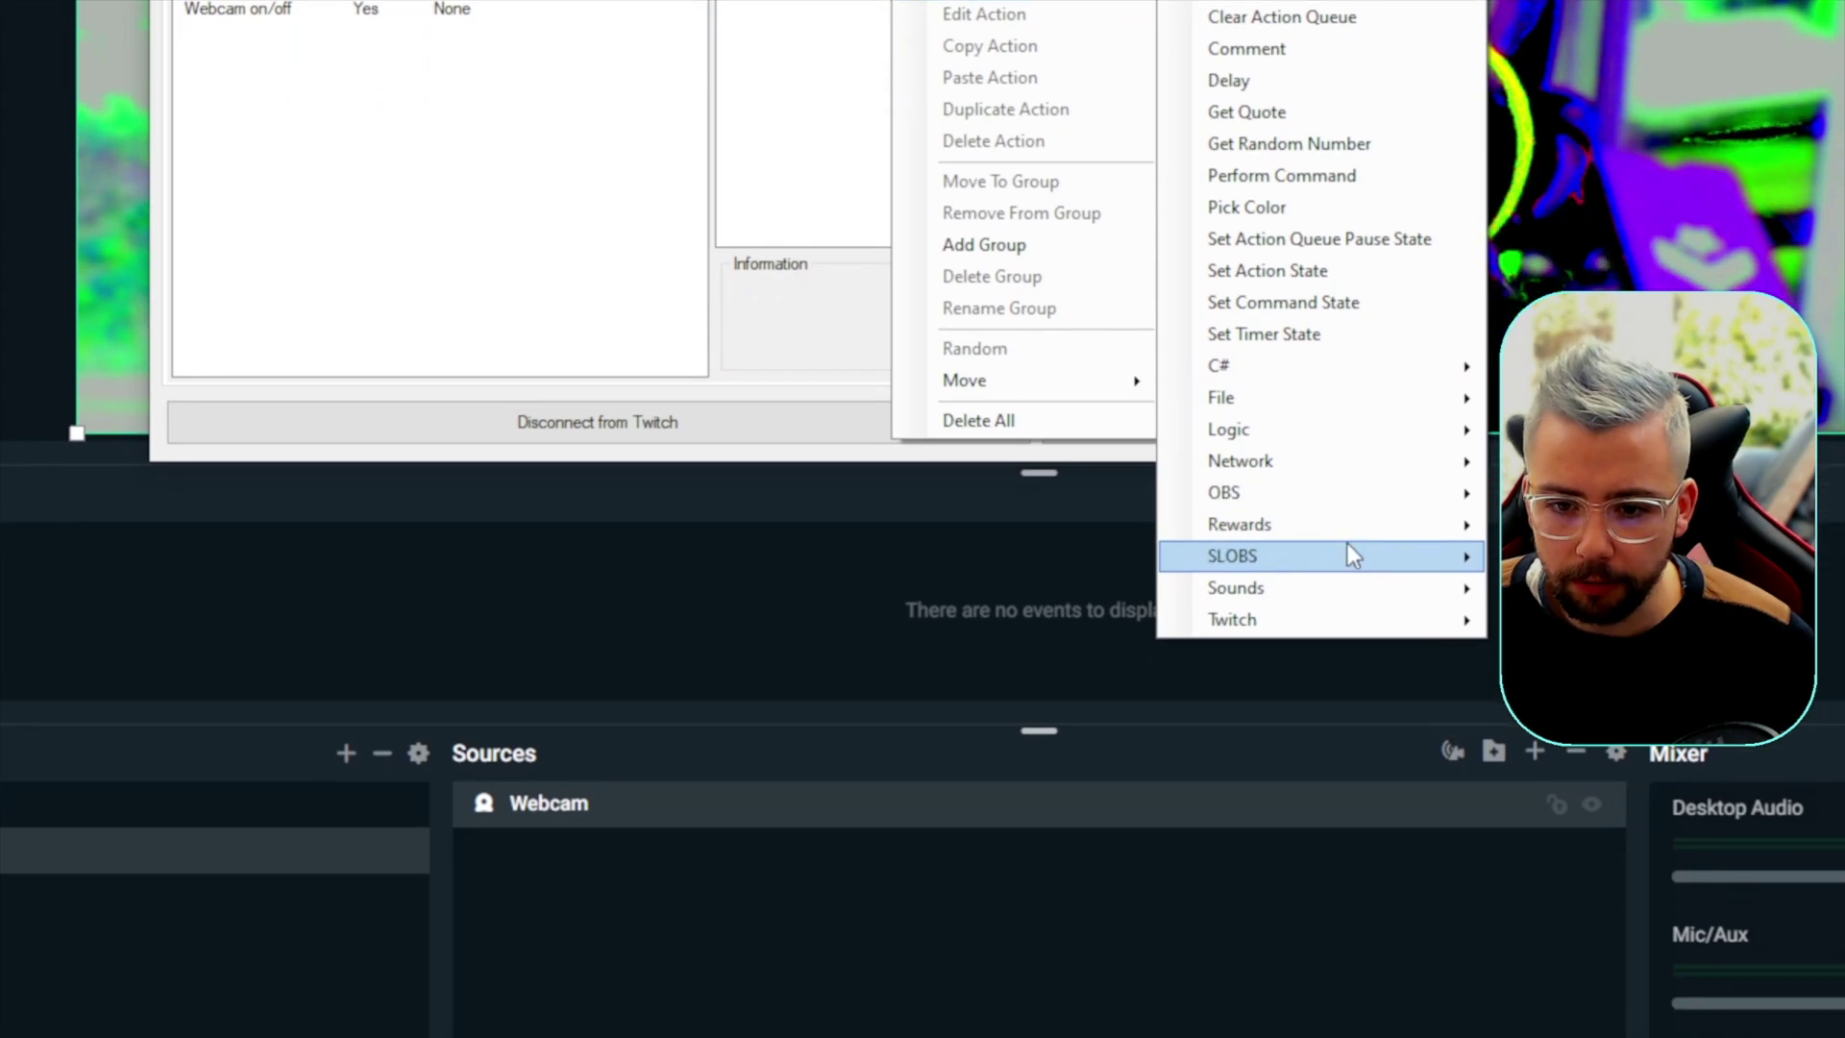
mouse_move(1355, 608)
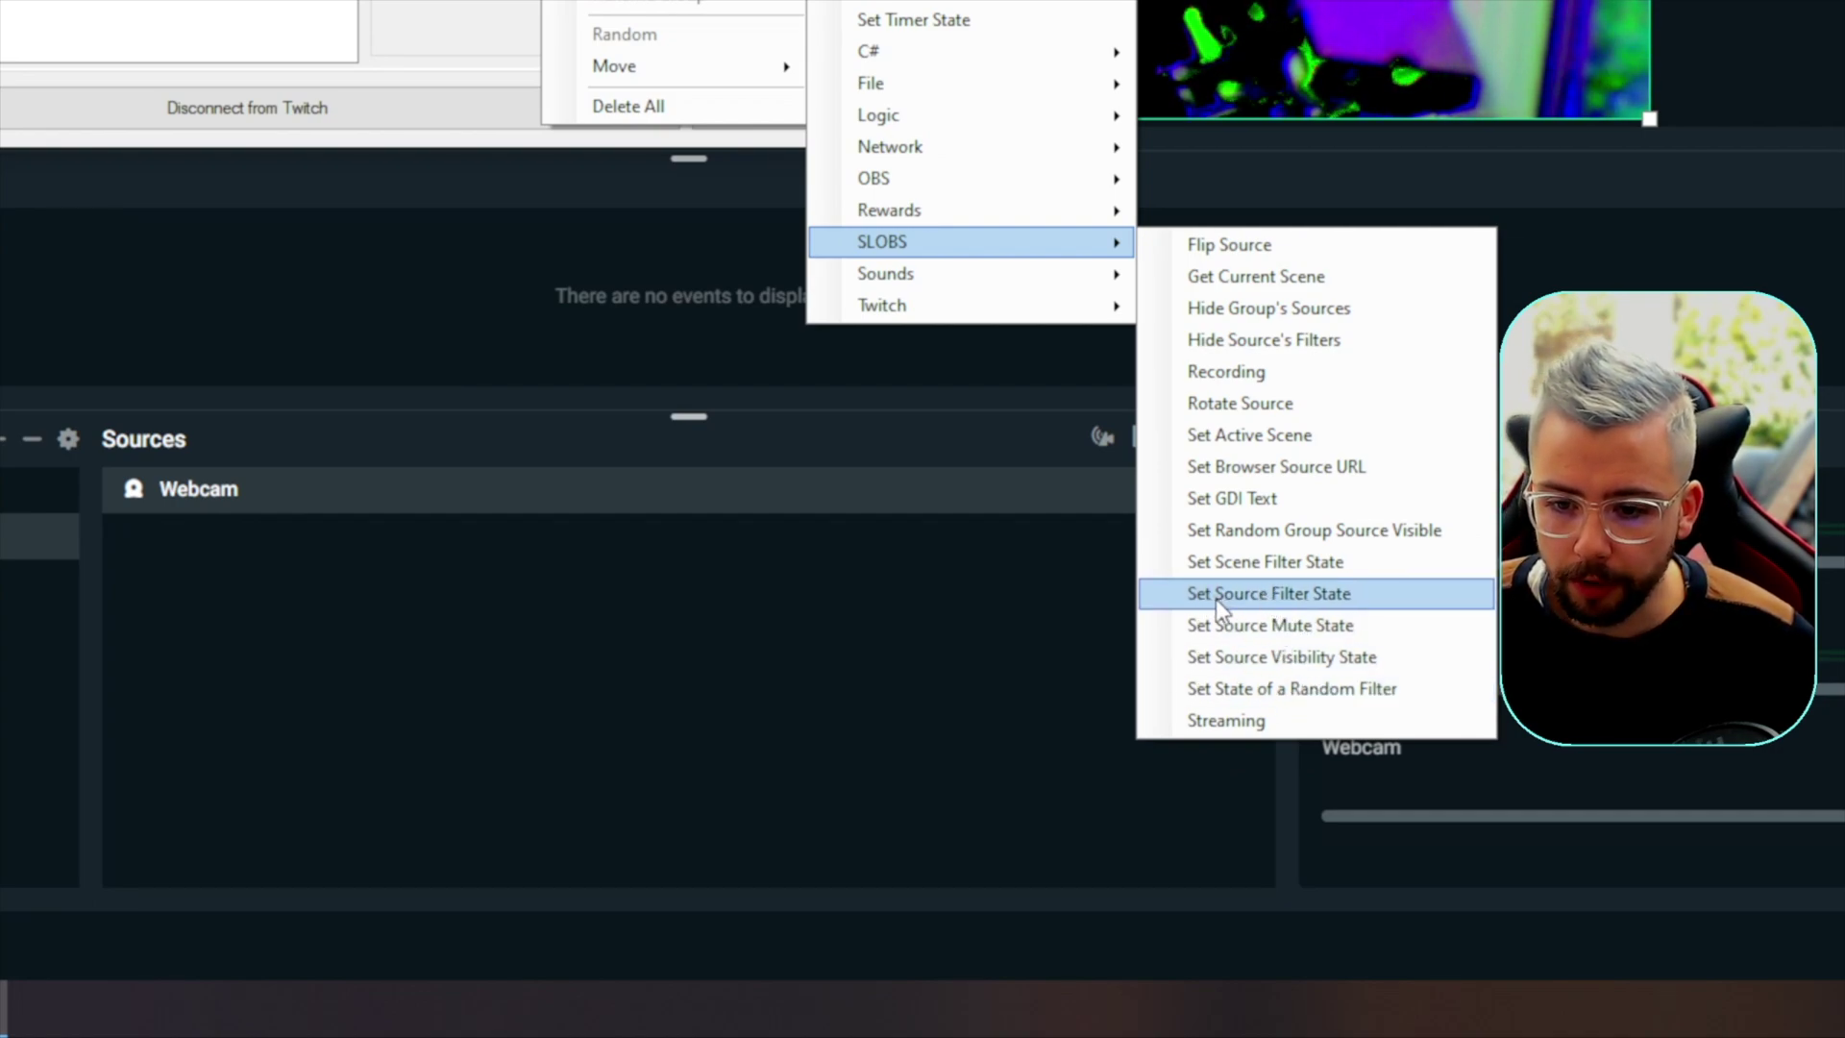
left_click(1294, 596)
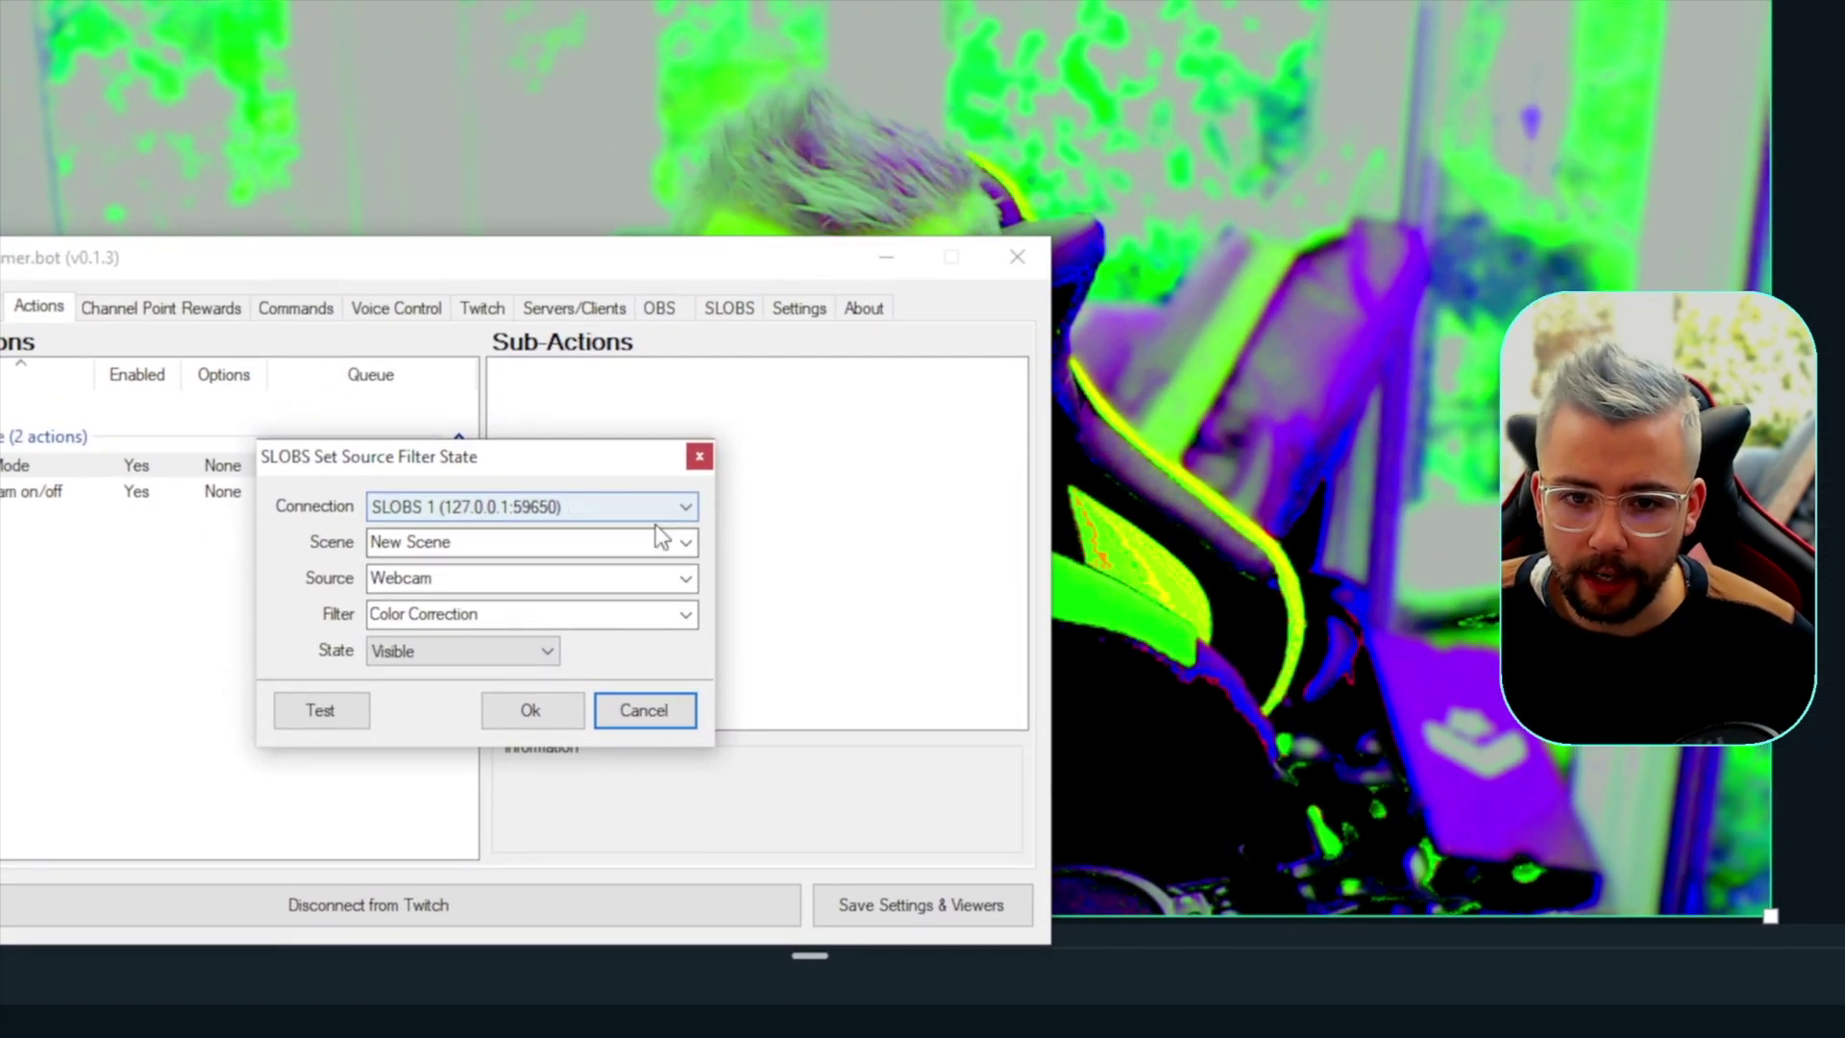
left_click(703, 542)
left_click(696, 587)
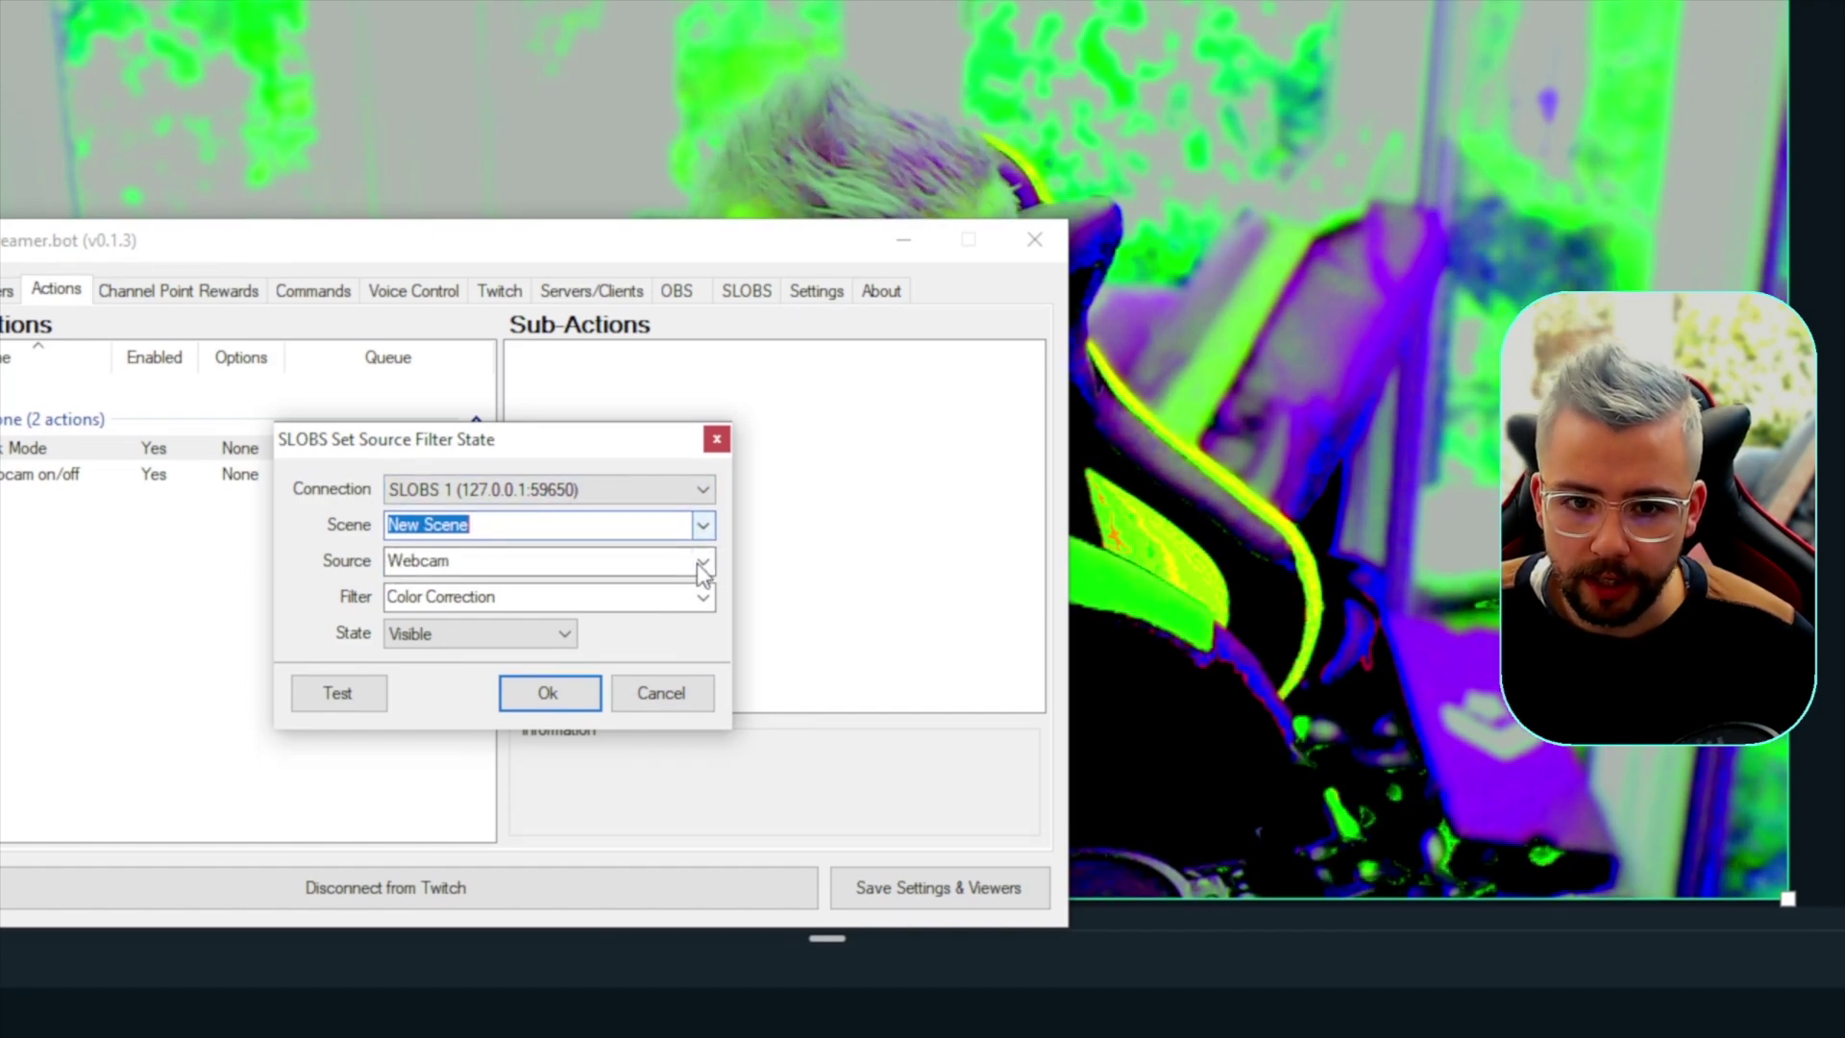
left_click(703, 578)
left_click(702, 604)
left_click(703, 614)
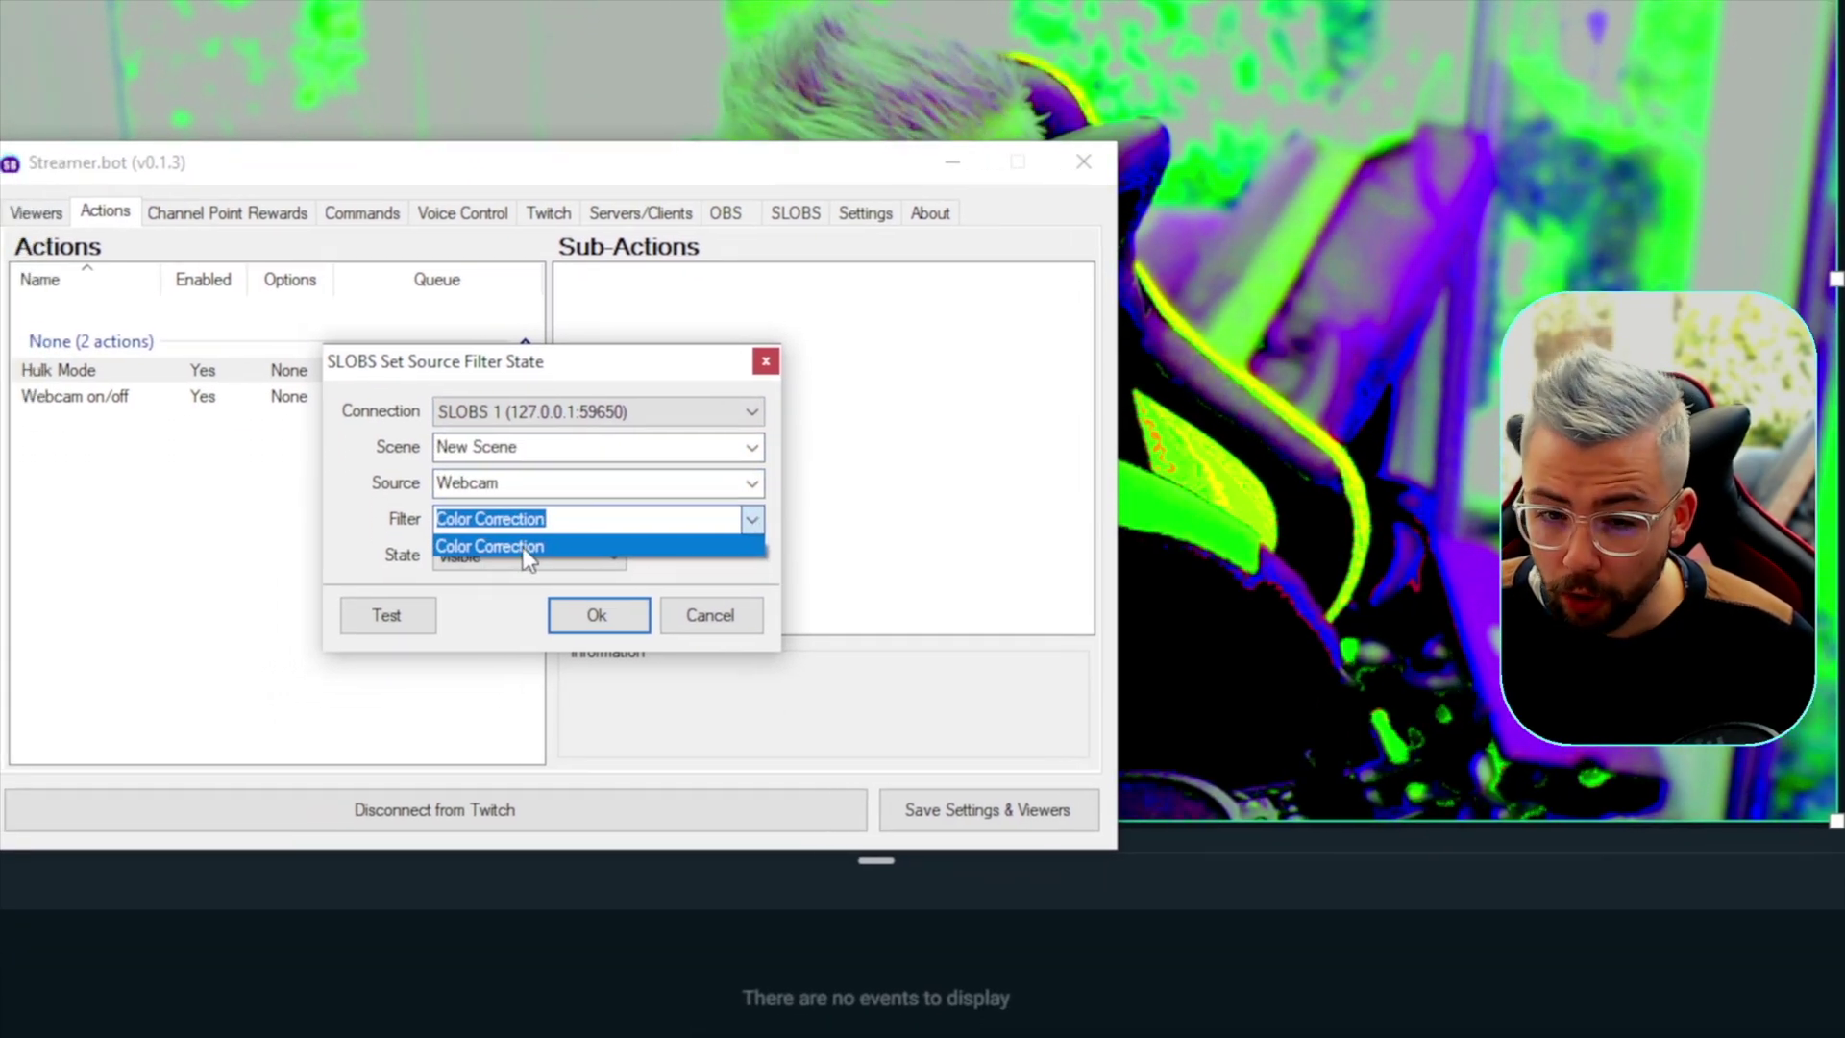
left_click(526, 555)
Step: Try the Toggle state for the Color Correction filter and test it repeatedly
left_click(442, 564)
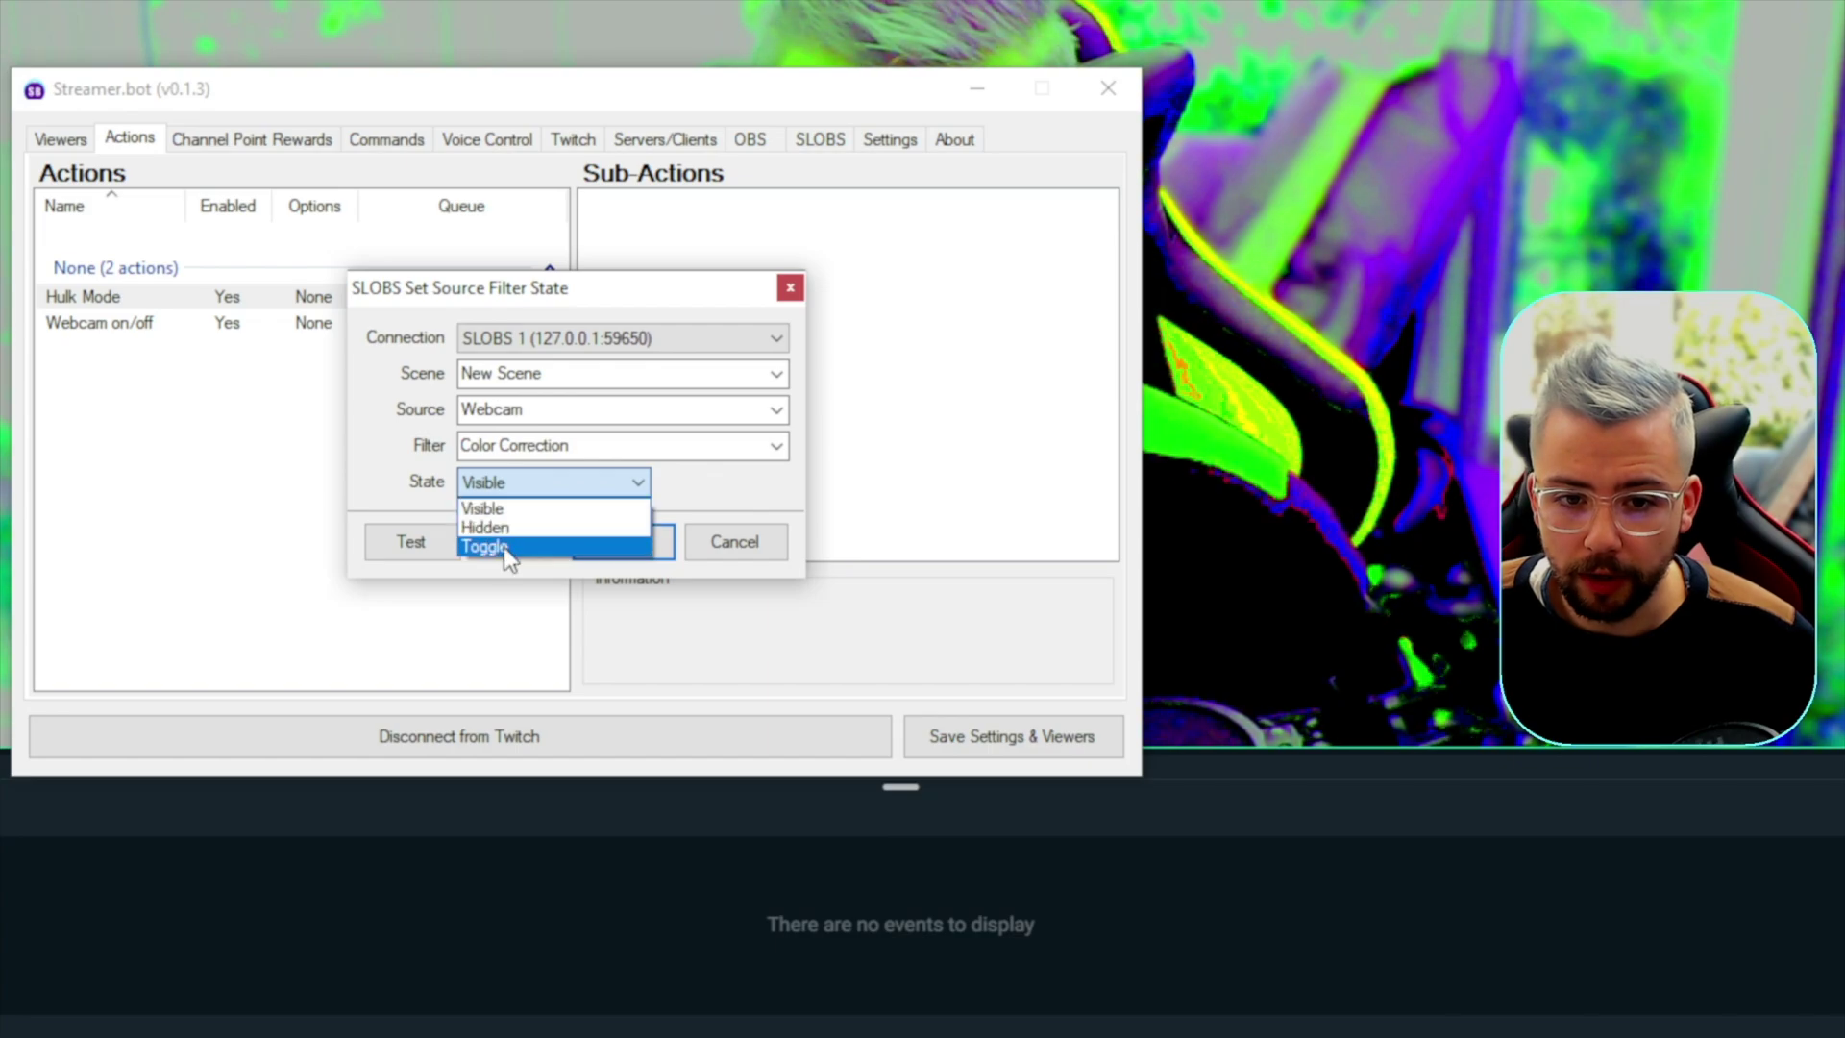
left_click(492, 546)
left_click(492, 544)
left_click(492, 544)
left_click(494, 544)
left_click(494, 544)
left_click(494, 544)
left_click(494, 544)
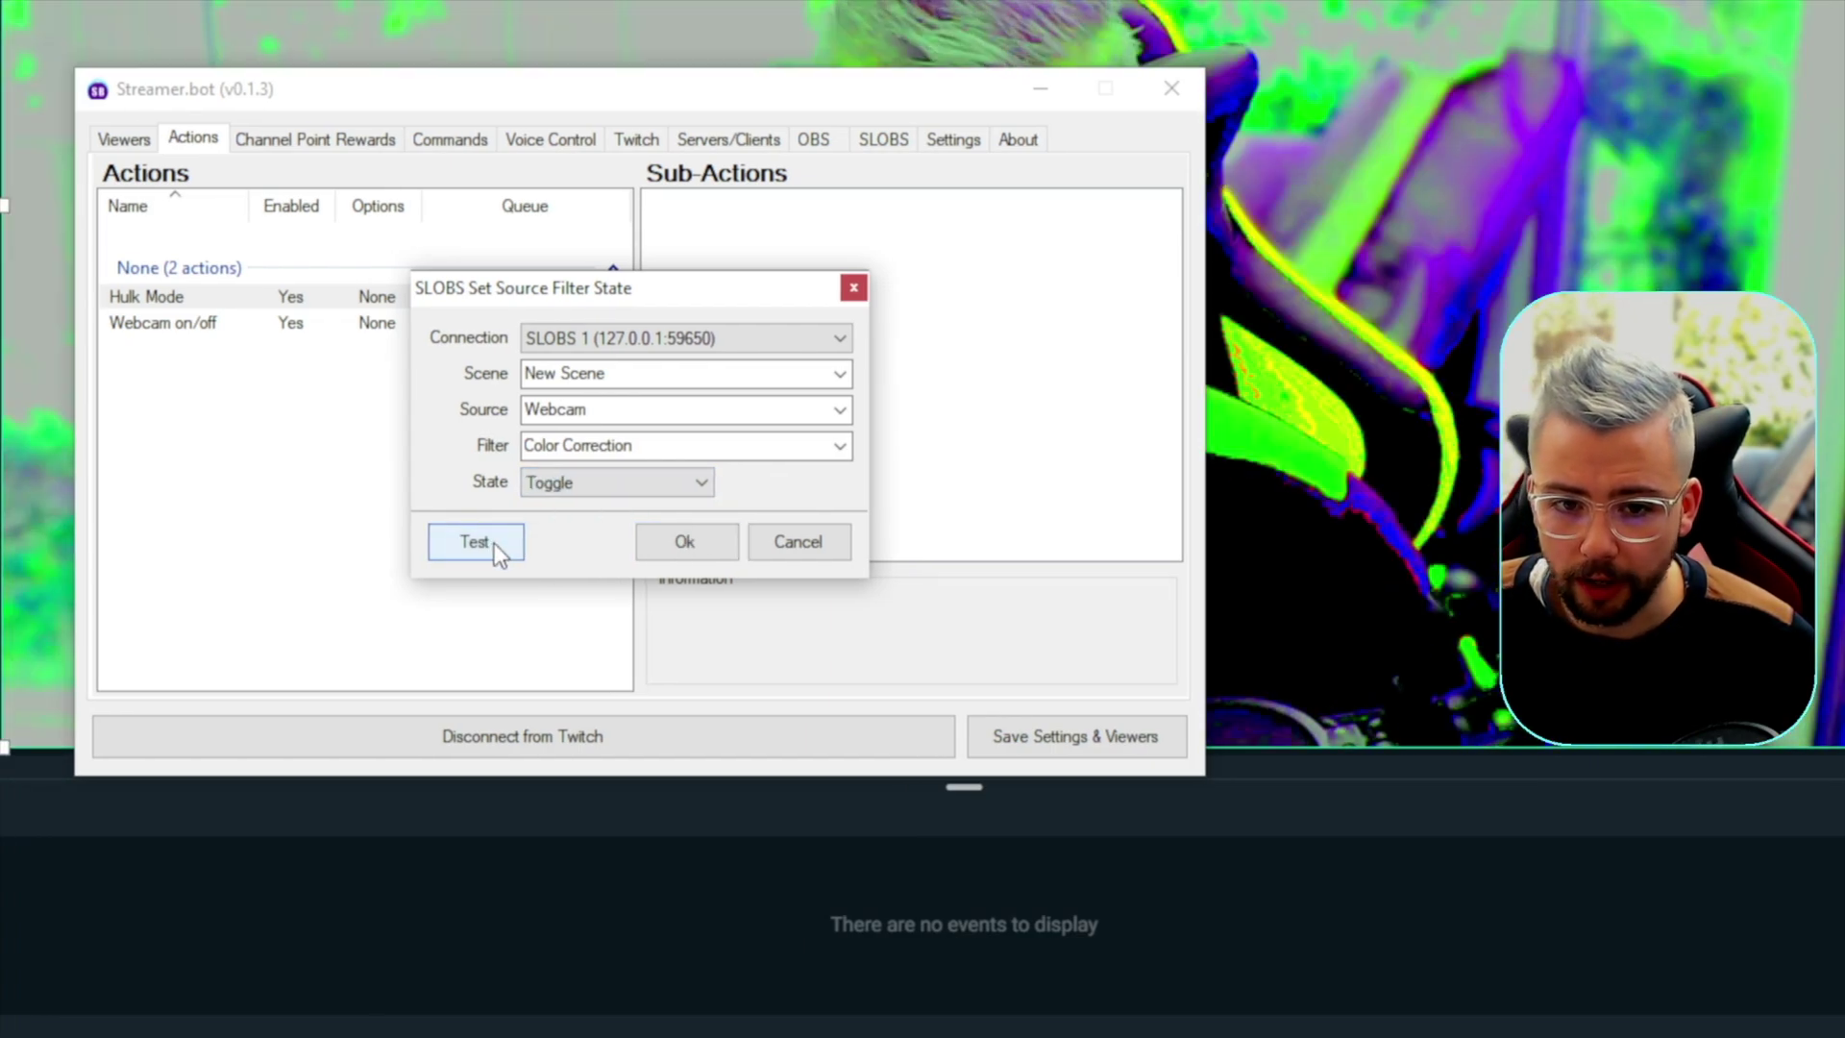
left_click(494, 544)
left_click(494, 544)
left_click(494, 544)
left_click(494, 544)
left_click(494, 544)
left_click(494, 544)
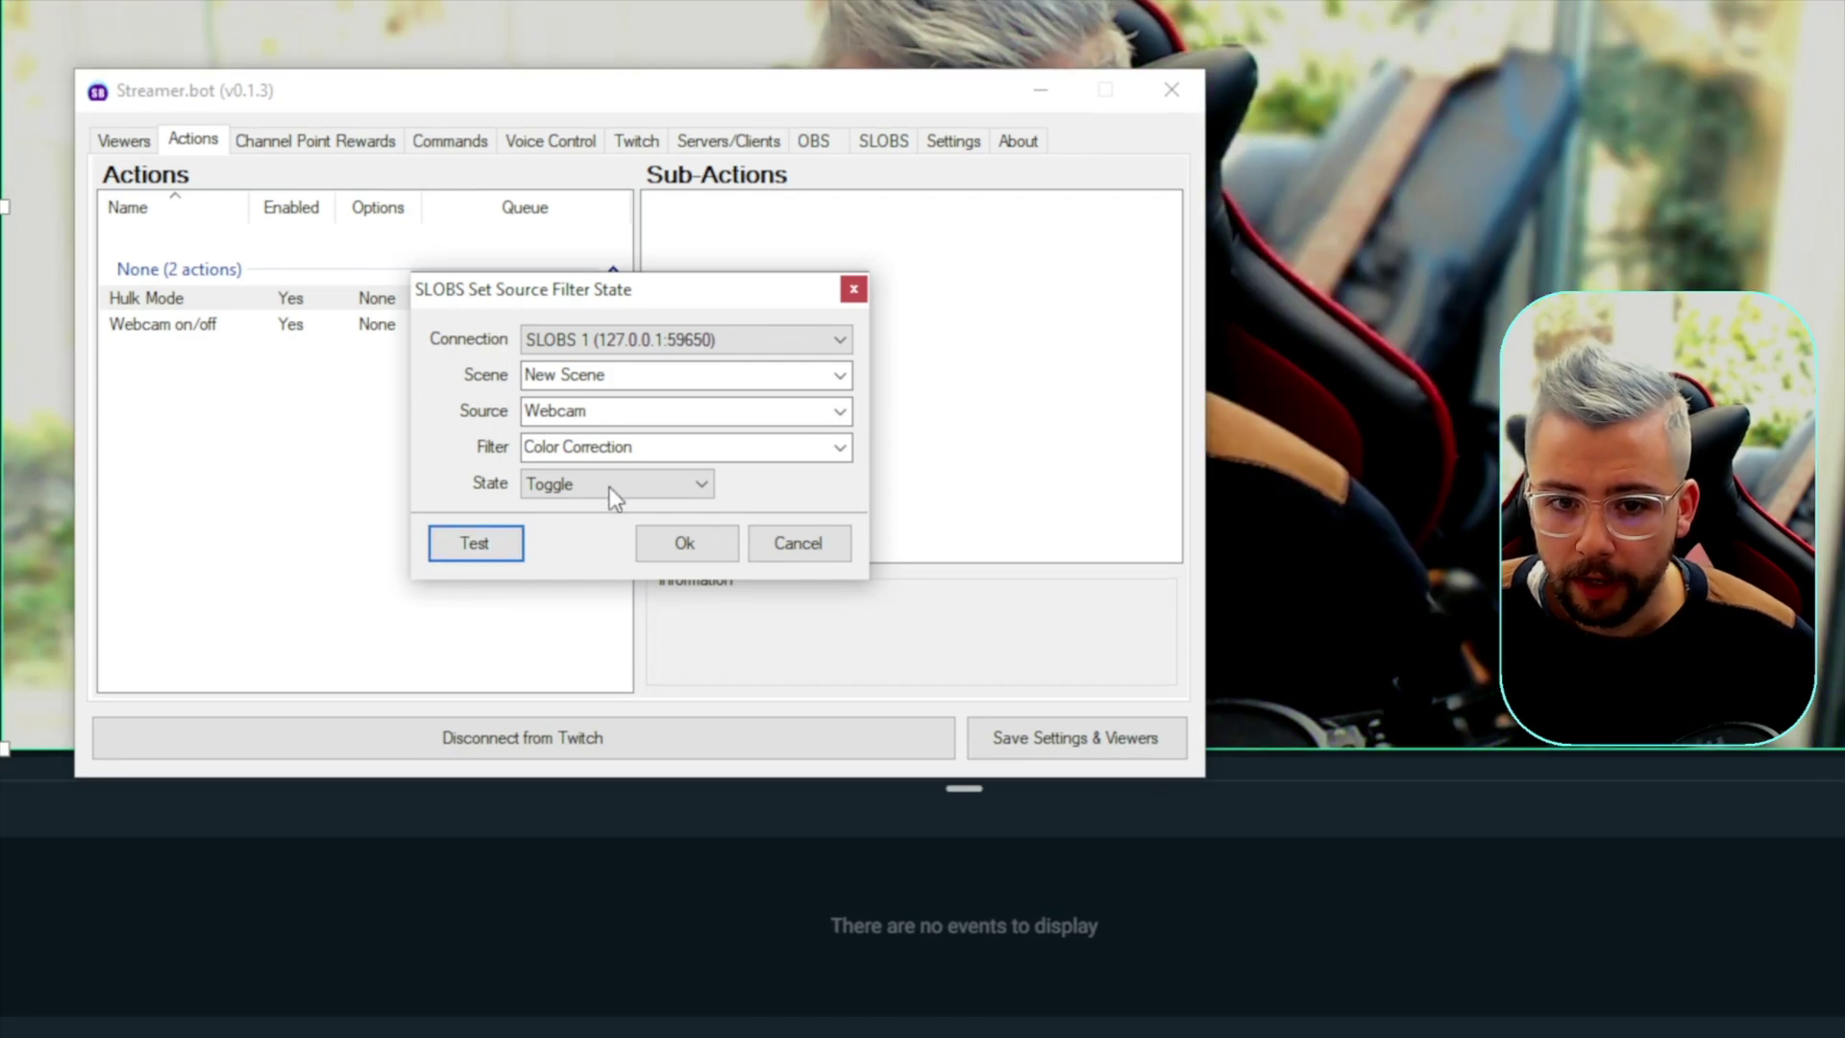
Step: Set the filter state to Visible and save the sub-action
left_click(609, 486)
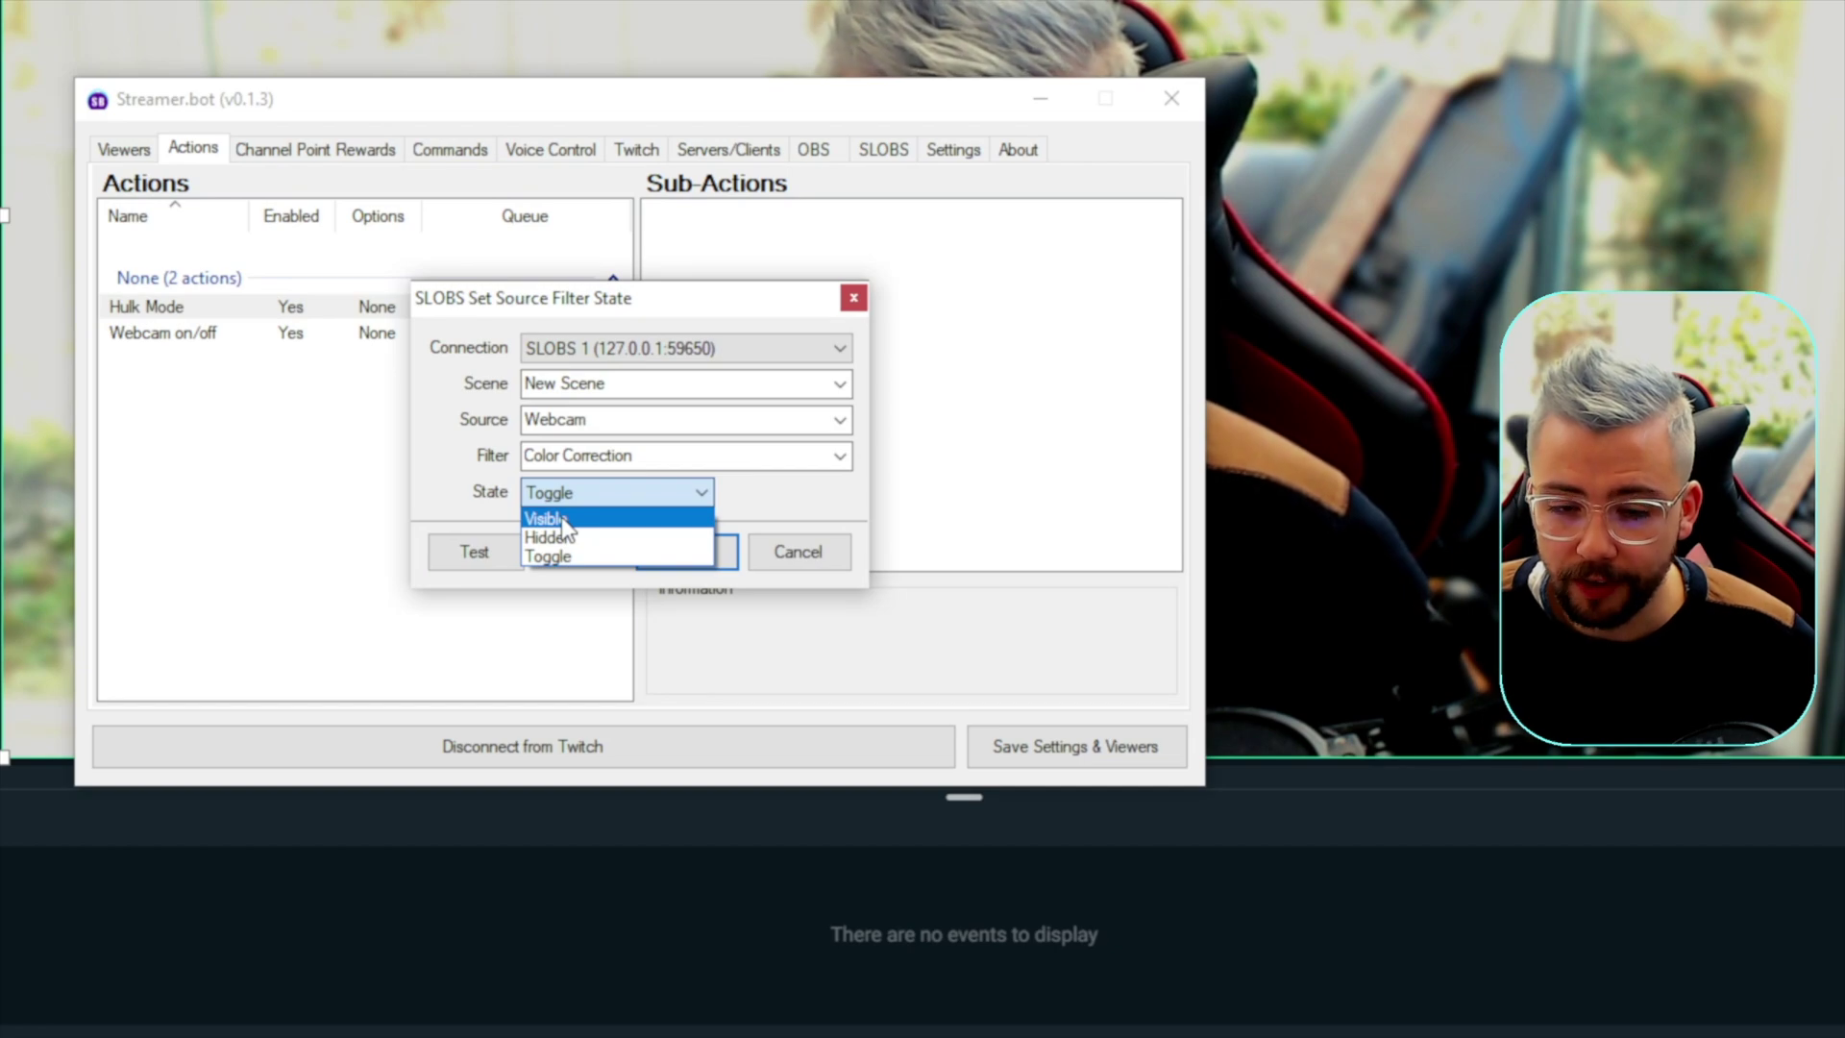
left_click(565, 522)
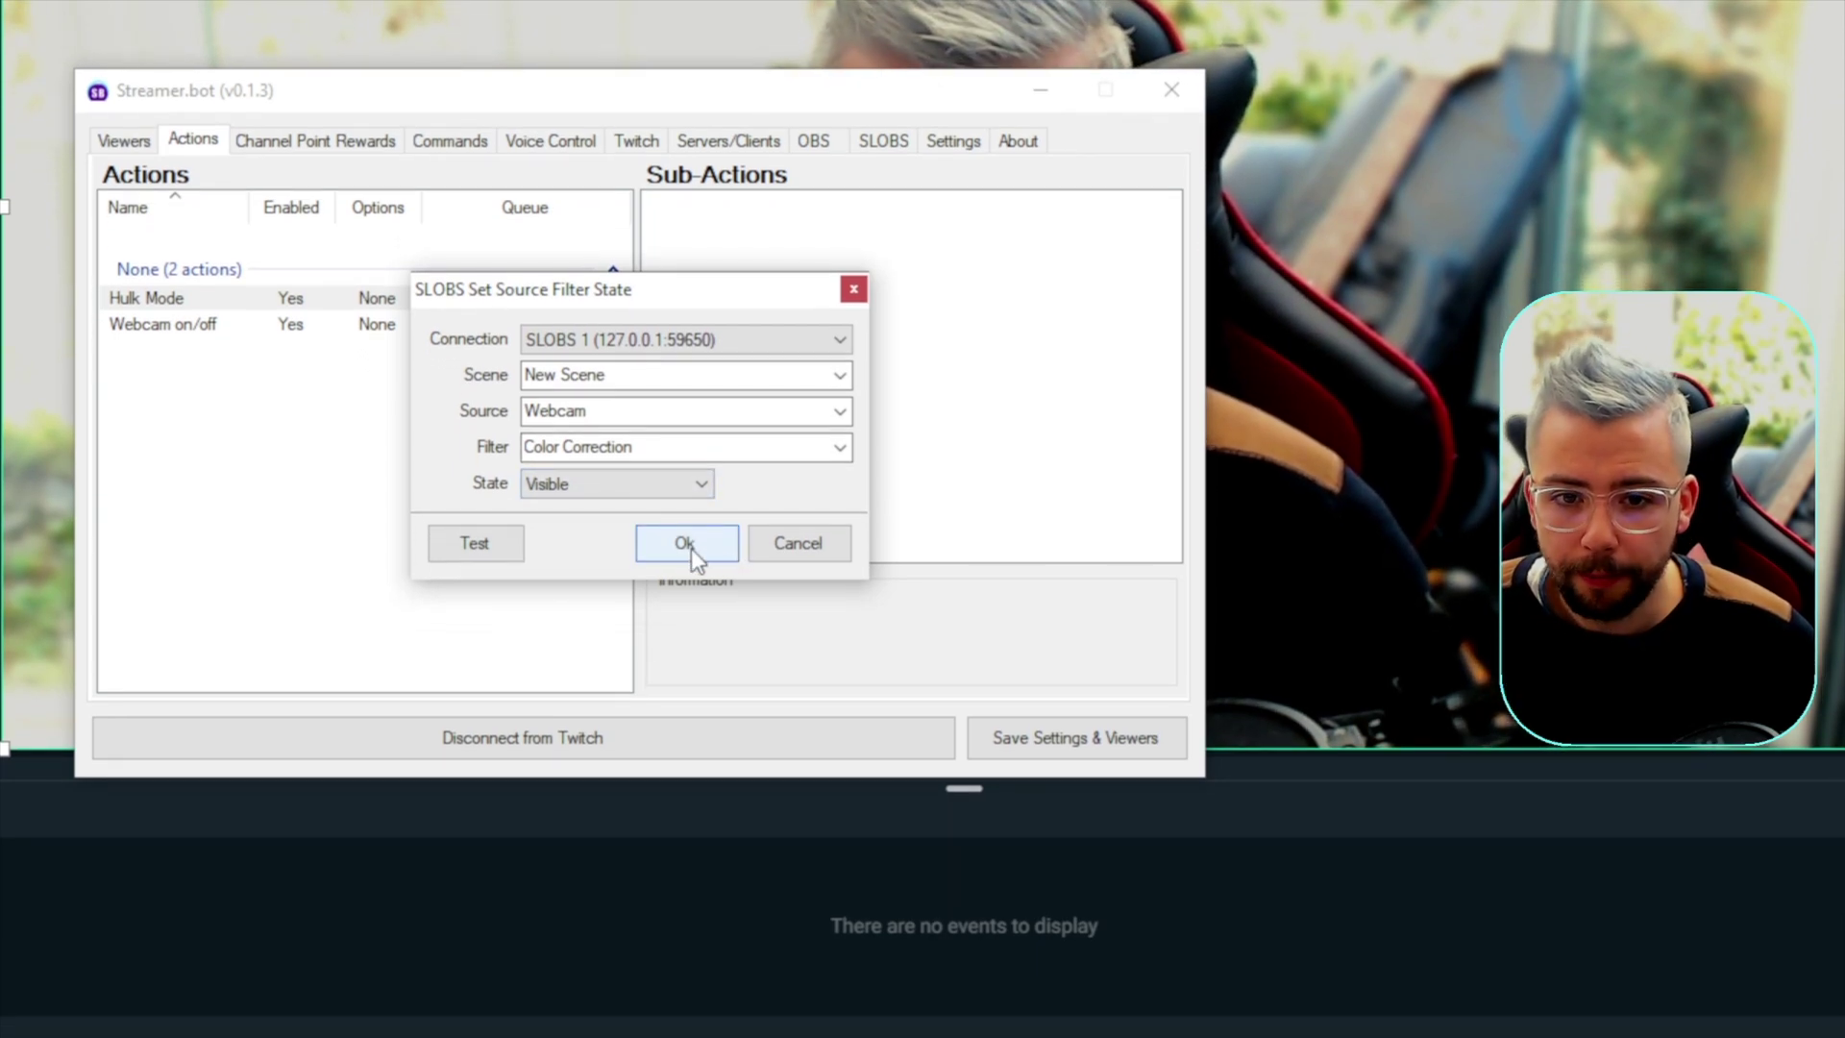
left_click(690, 549)
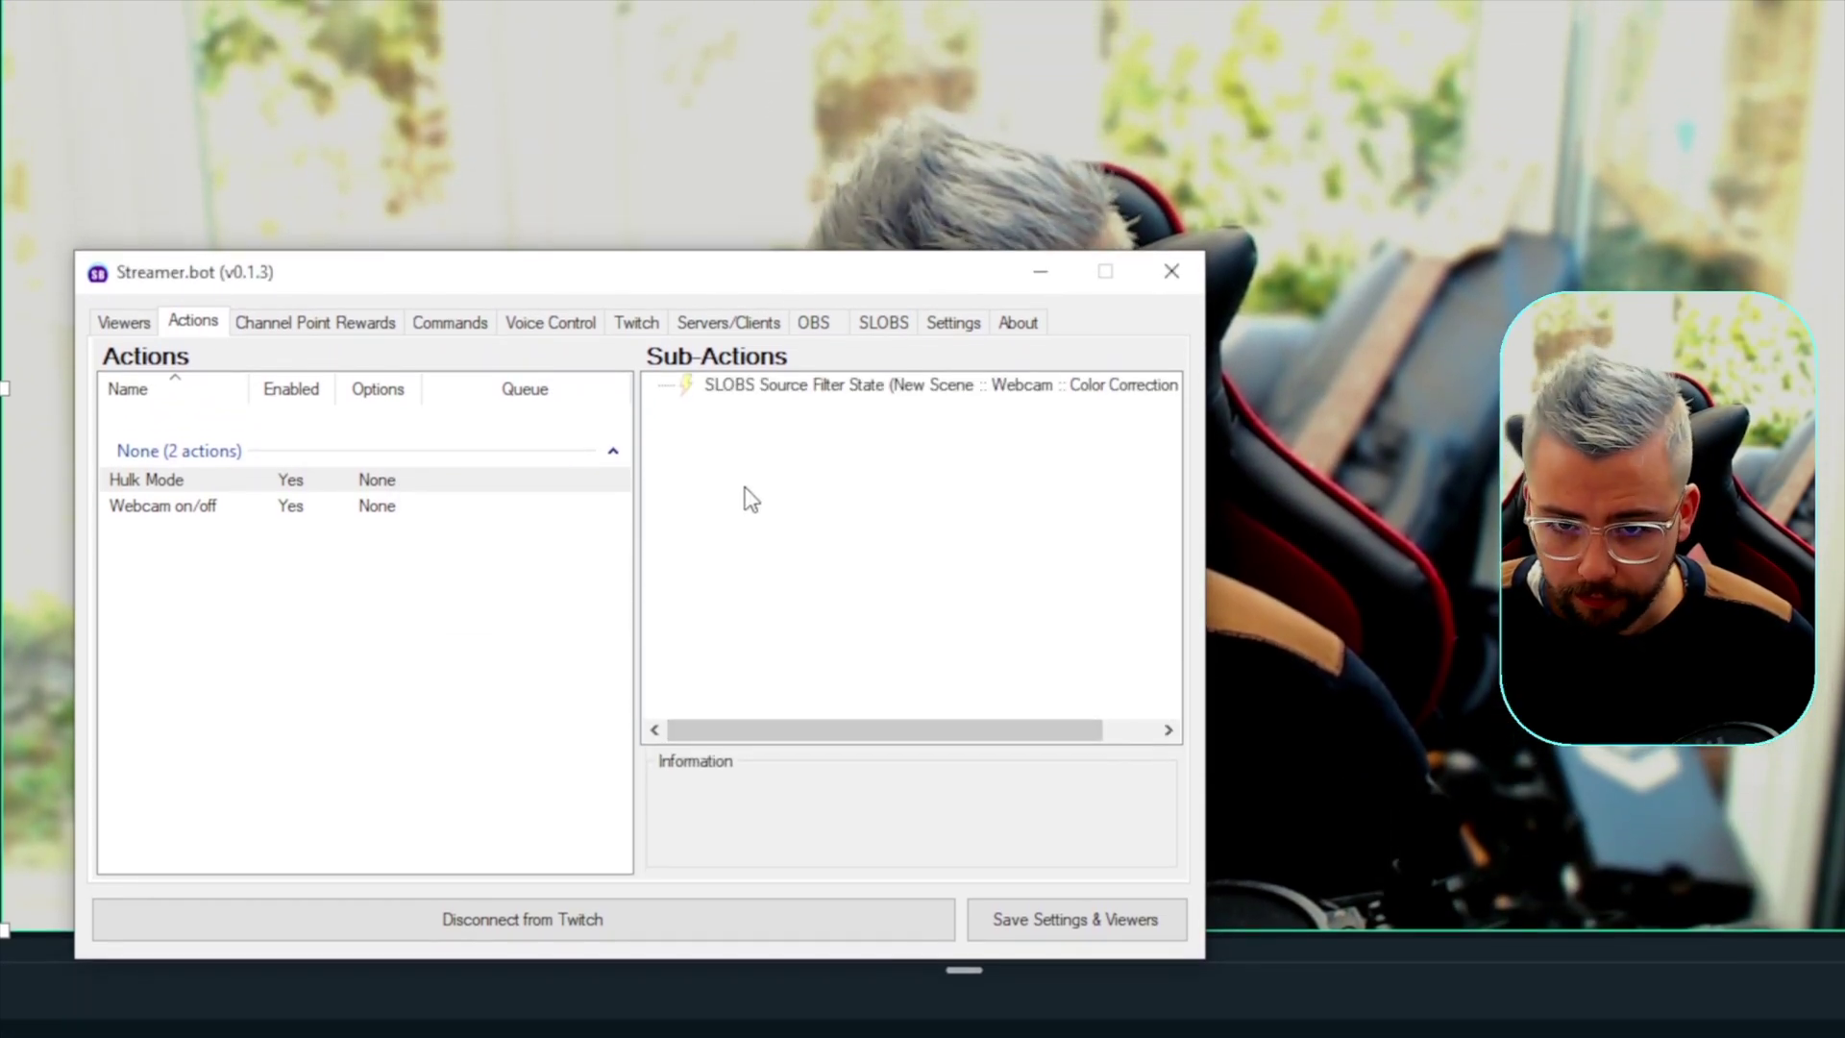
Step: Add a Delay sub-action of 5000 ms to Hulk Mode, without randomization
right_click(772, 245)
mouse_move(822, 515)
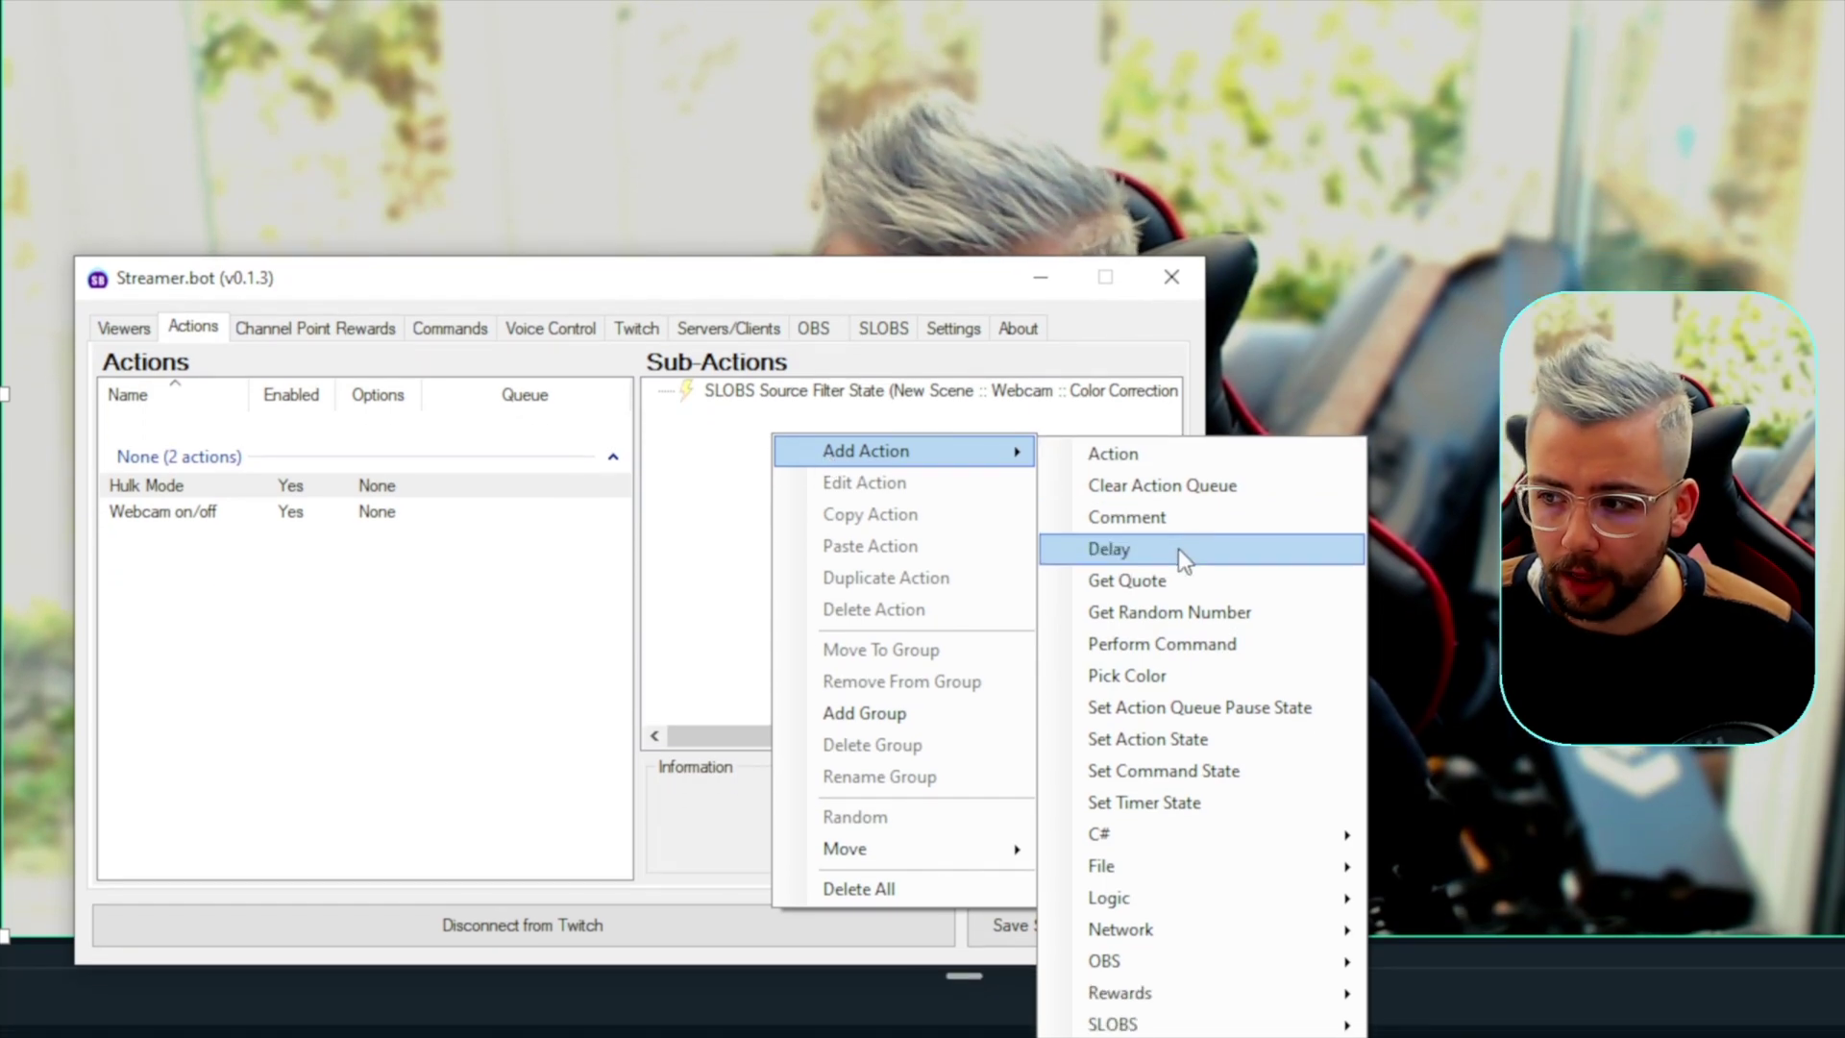
left_click(1178, 548)
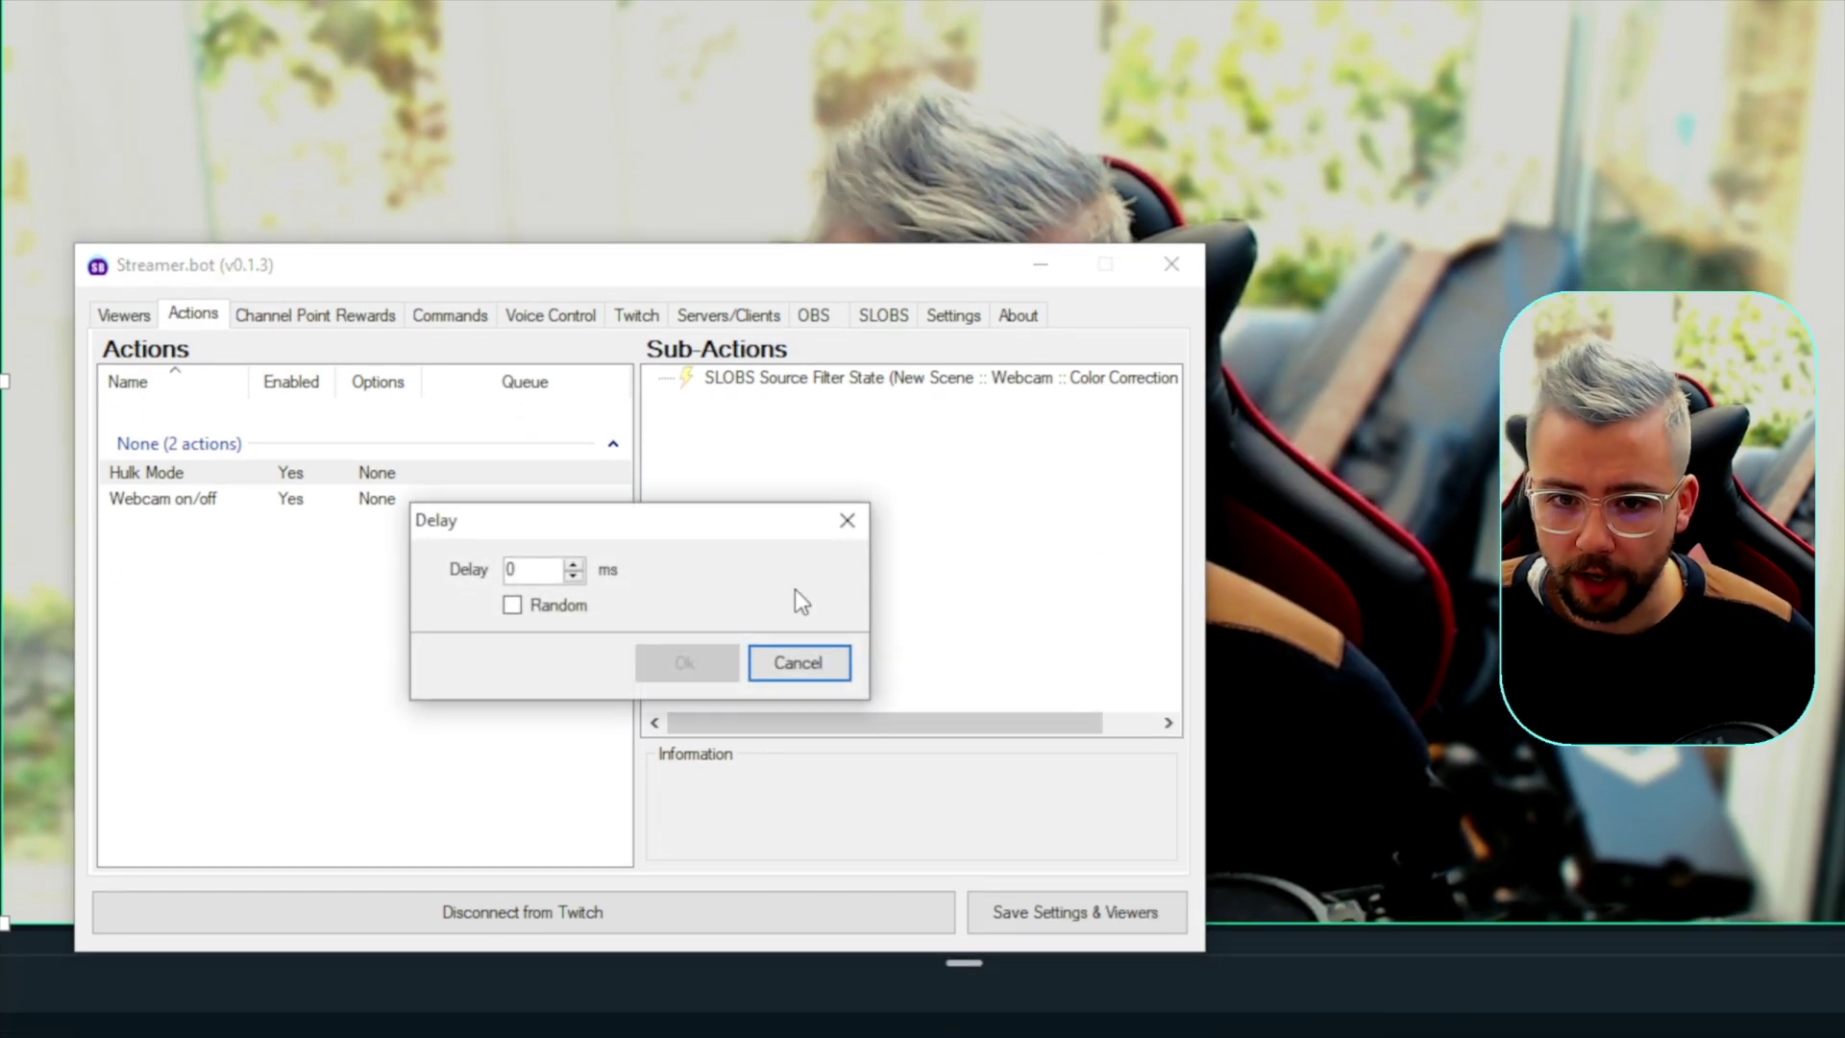
type("5000")
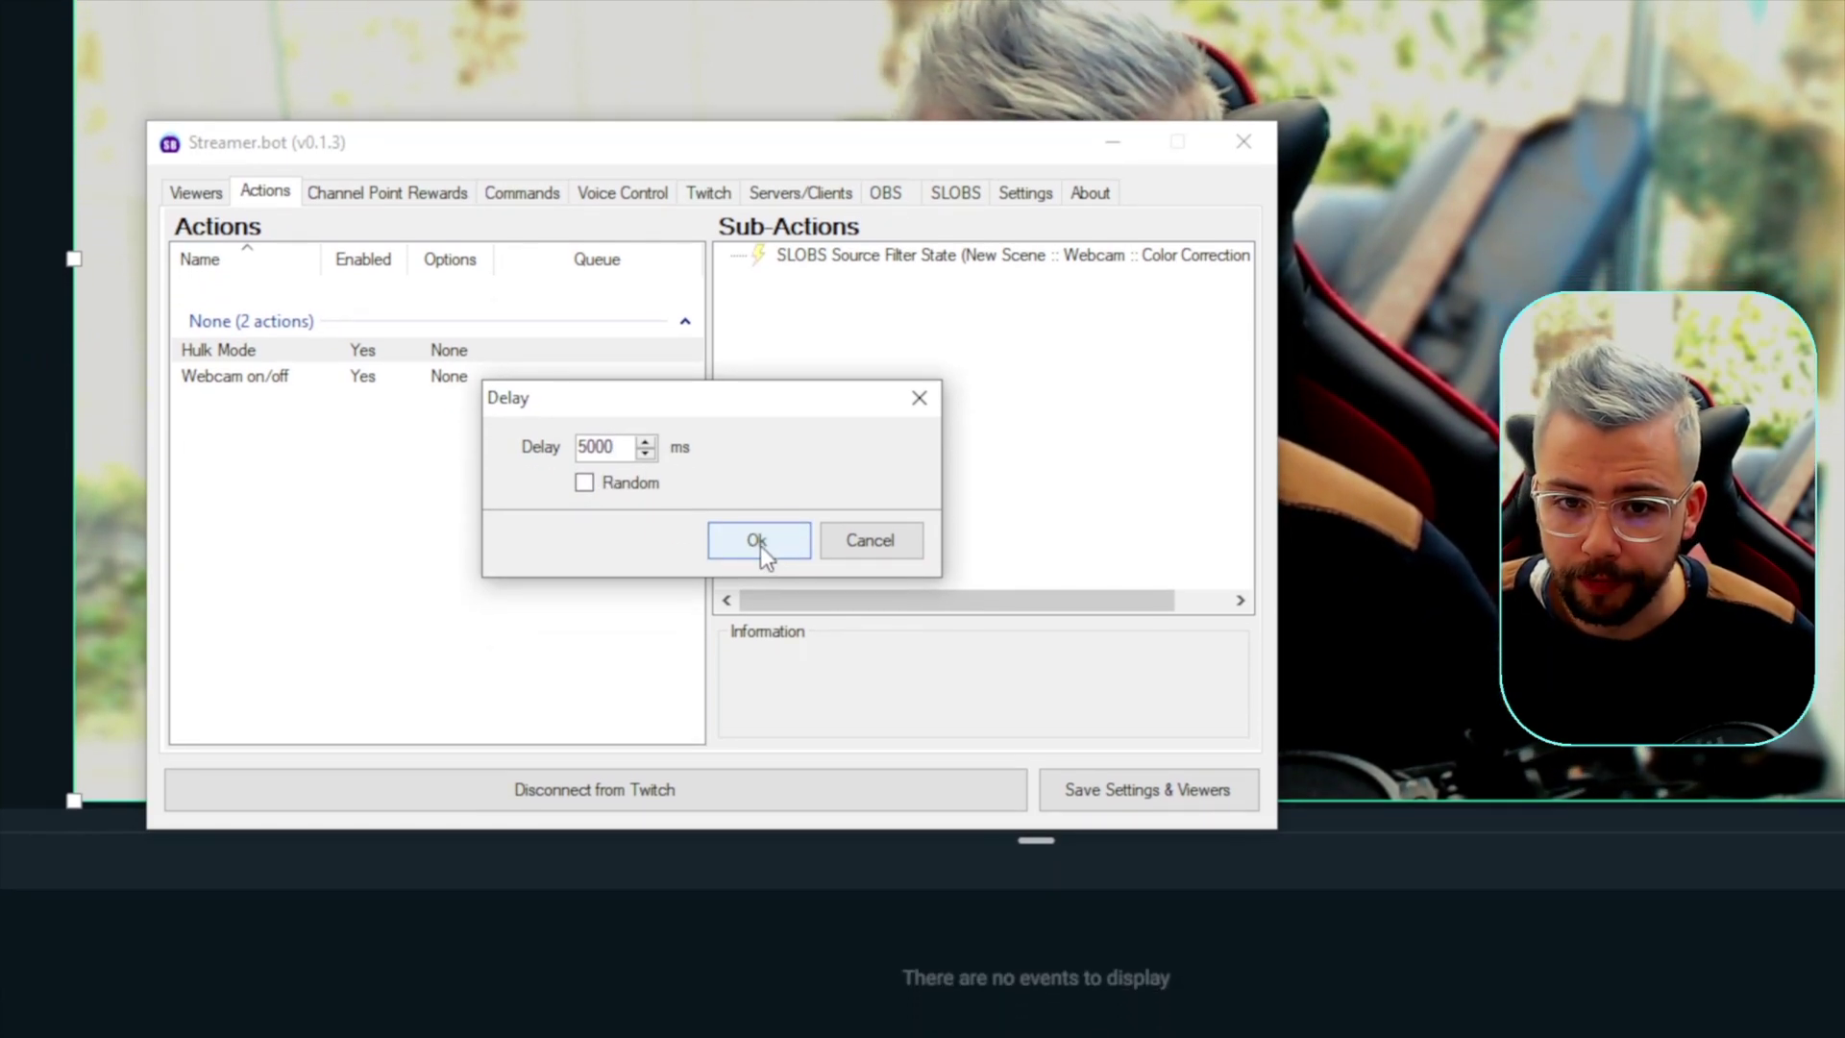
left_click(759, 594)
Step: Add another SLOBS Set Source Filter State sub-action that sets the Webcam's Color Correction filter to Hidden, and widen the window to show the full entries
left_click(843, 394)
right_click(842, 388)
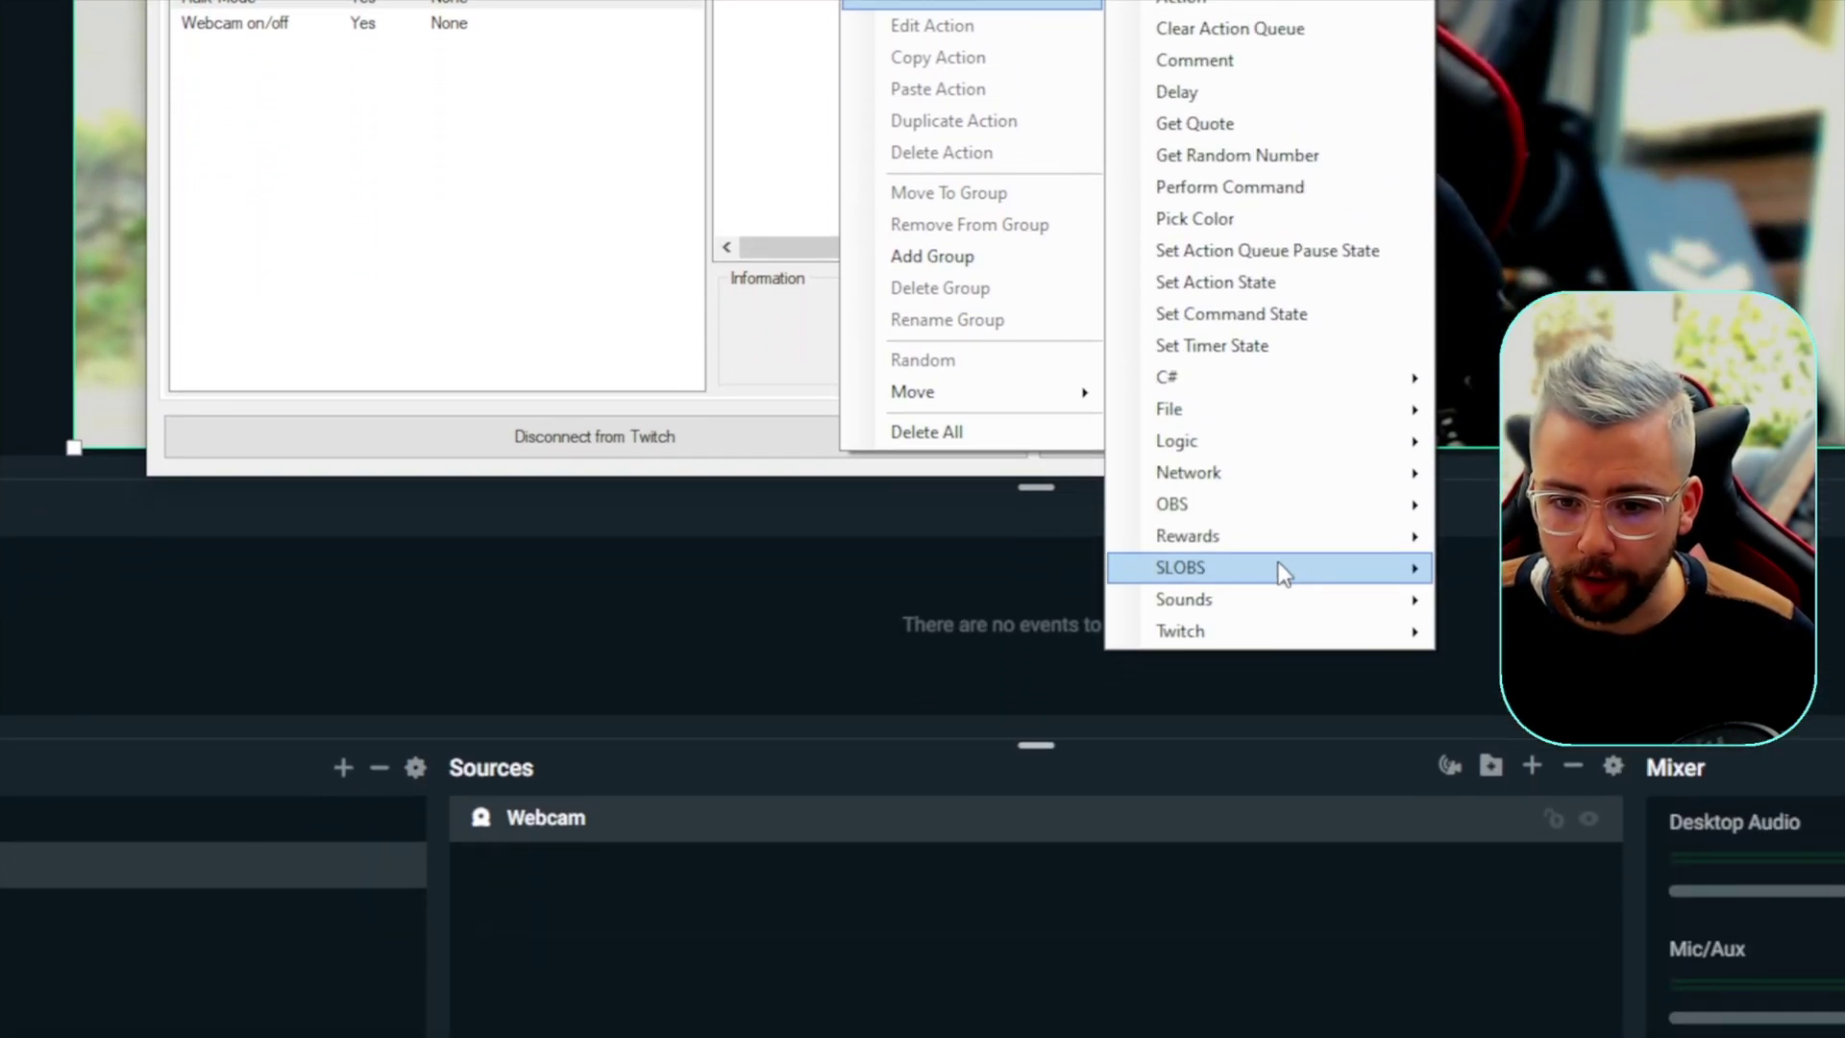
mouse_move(1350, 559)
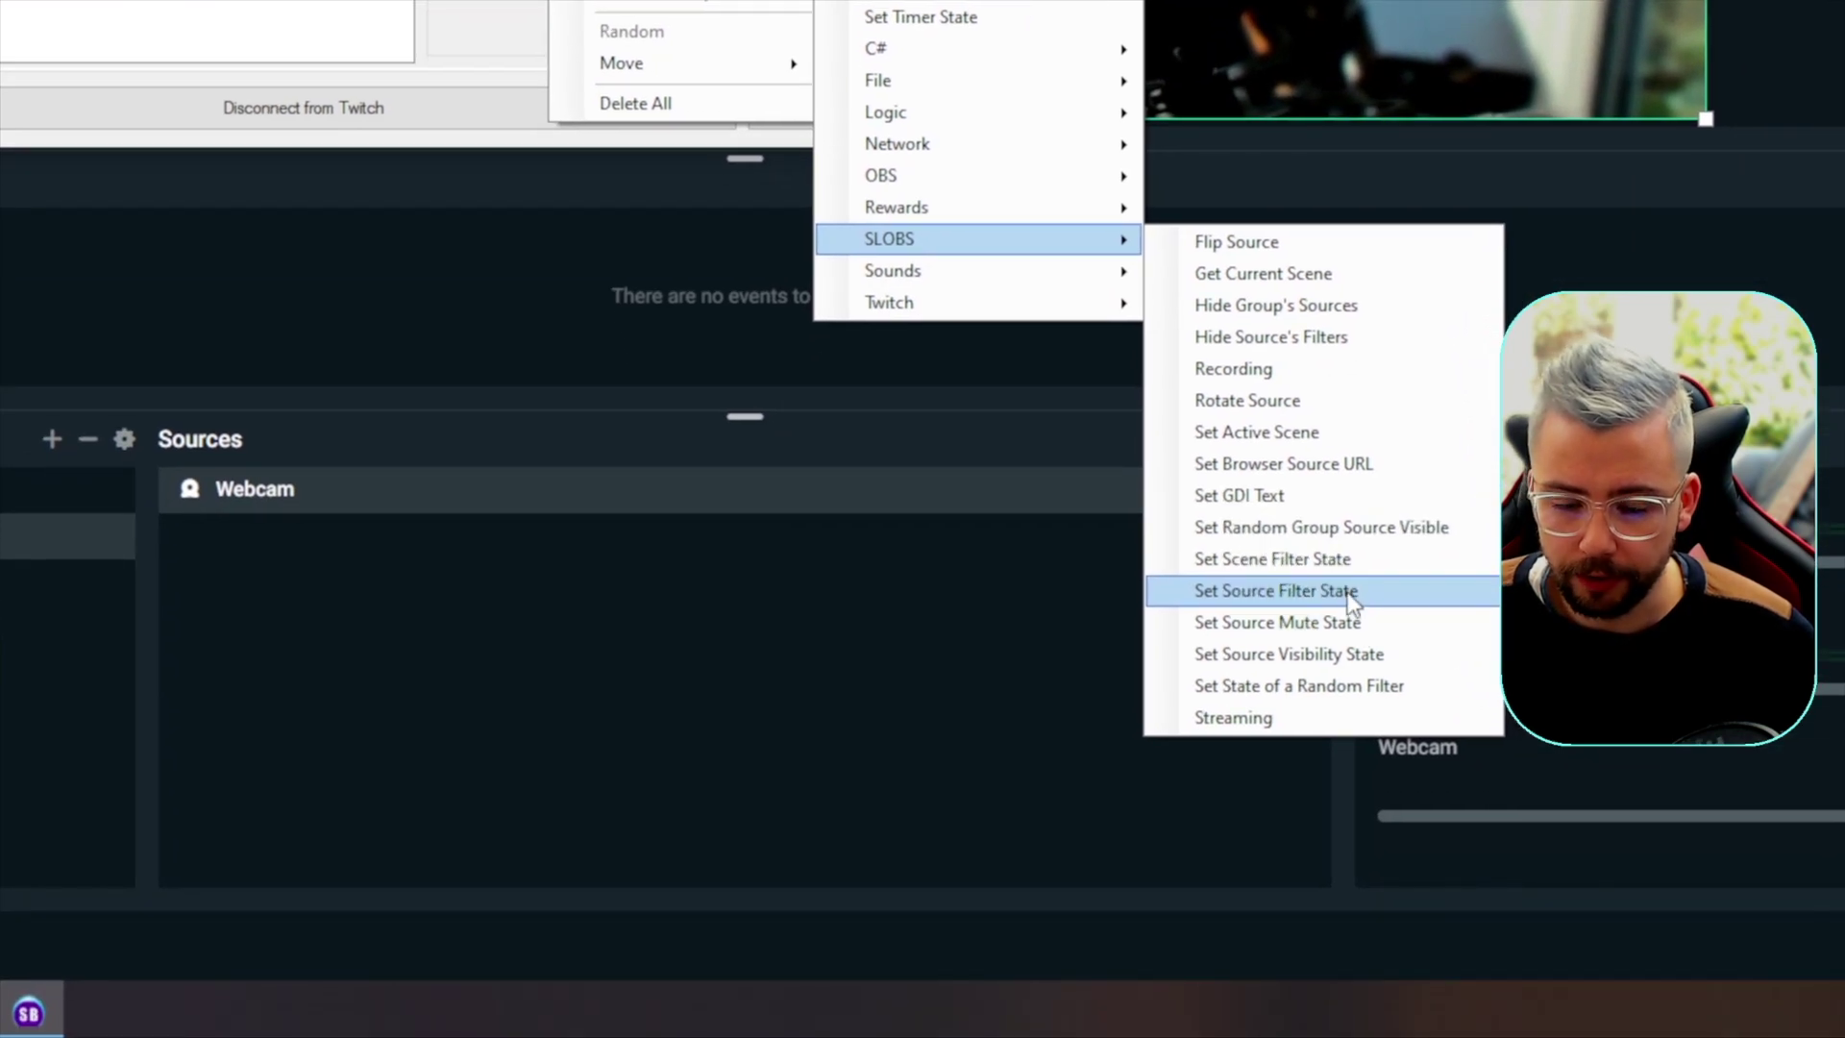
left_click(1352, 592)
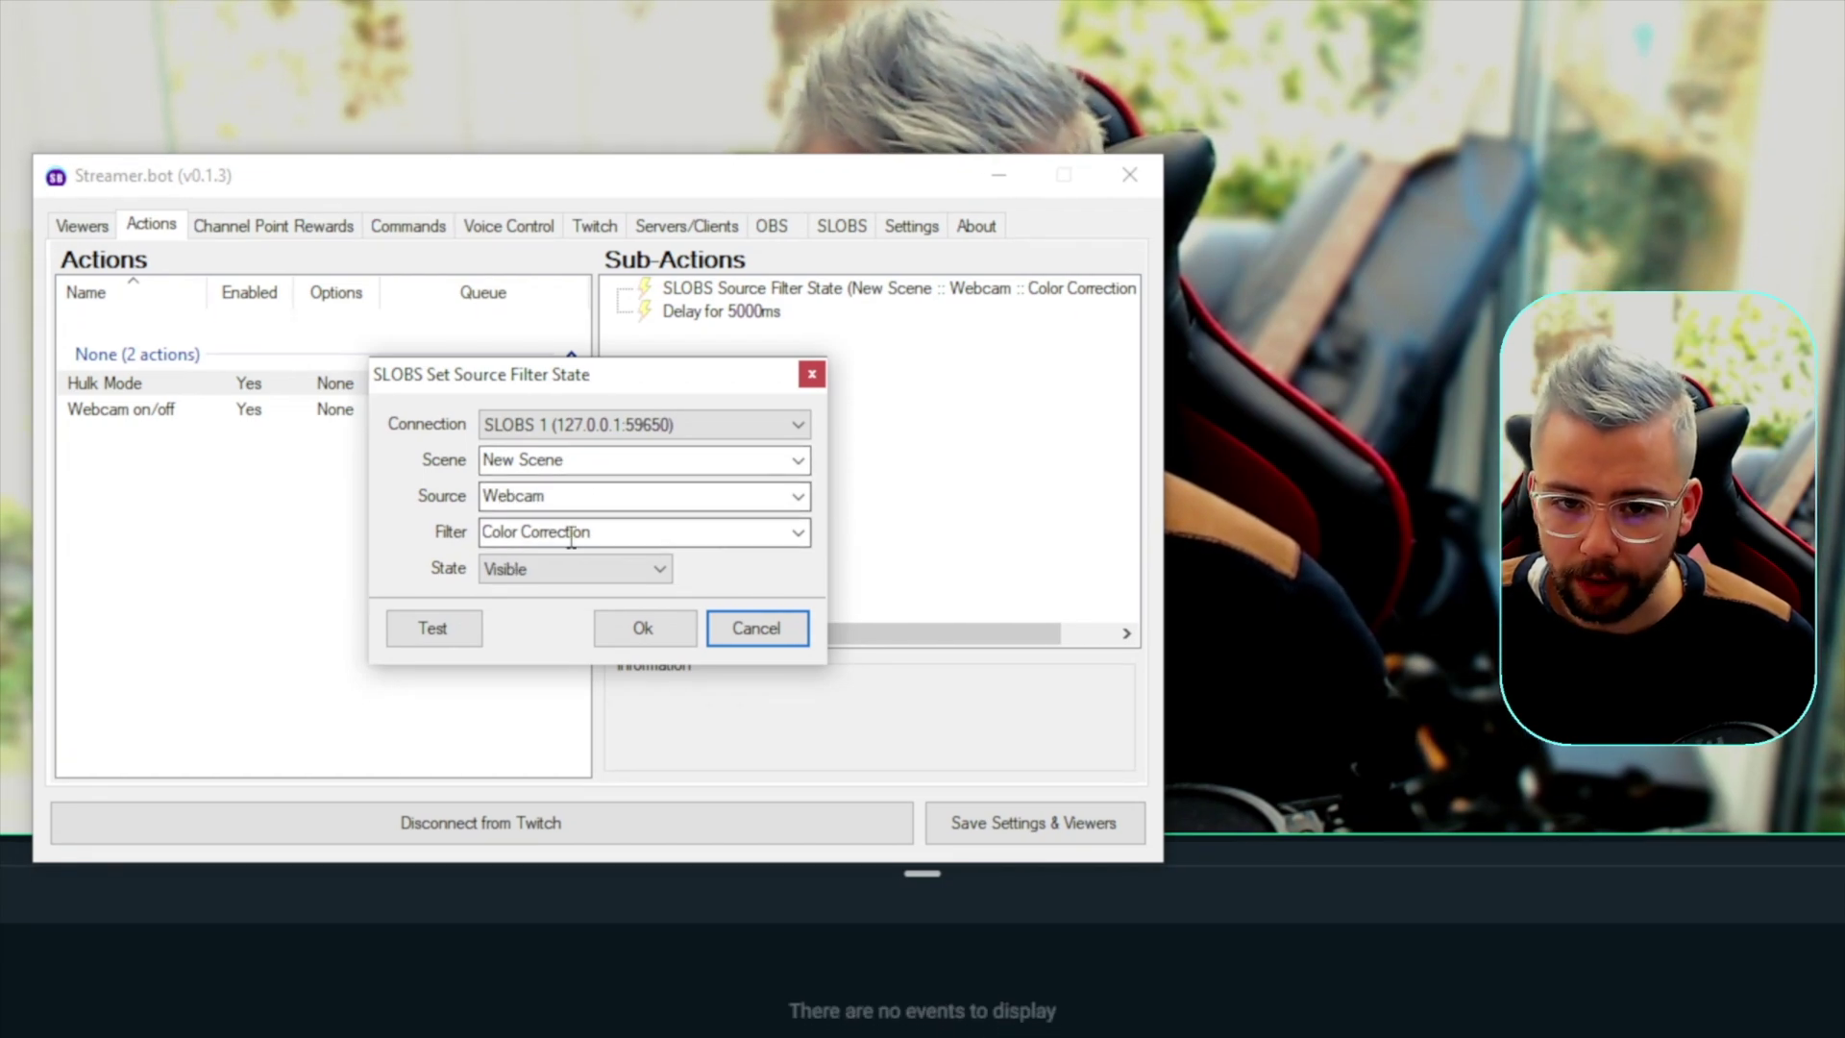
left_click(577, 603)
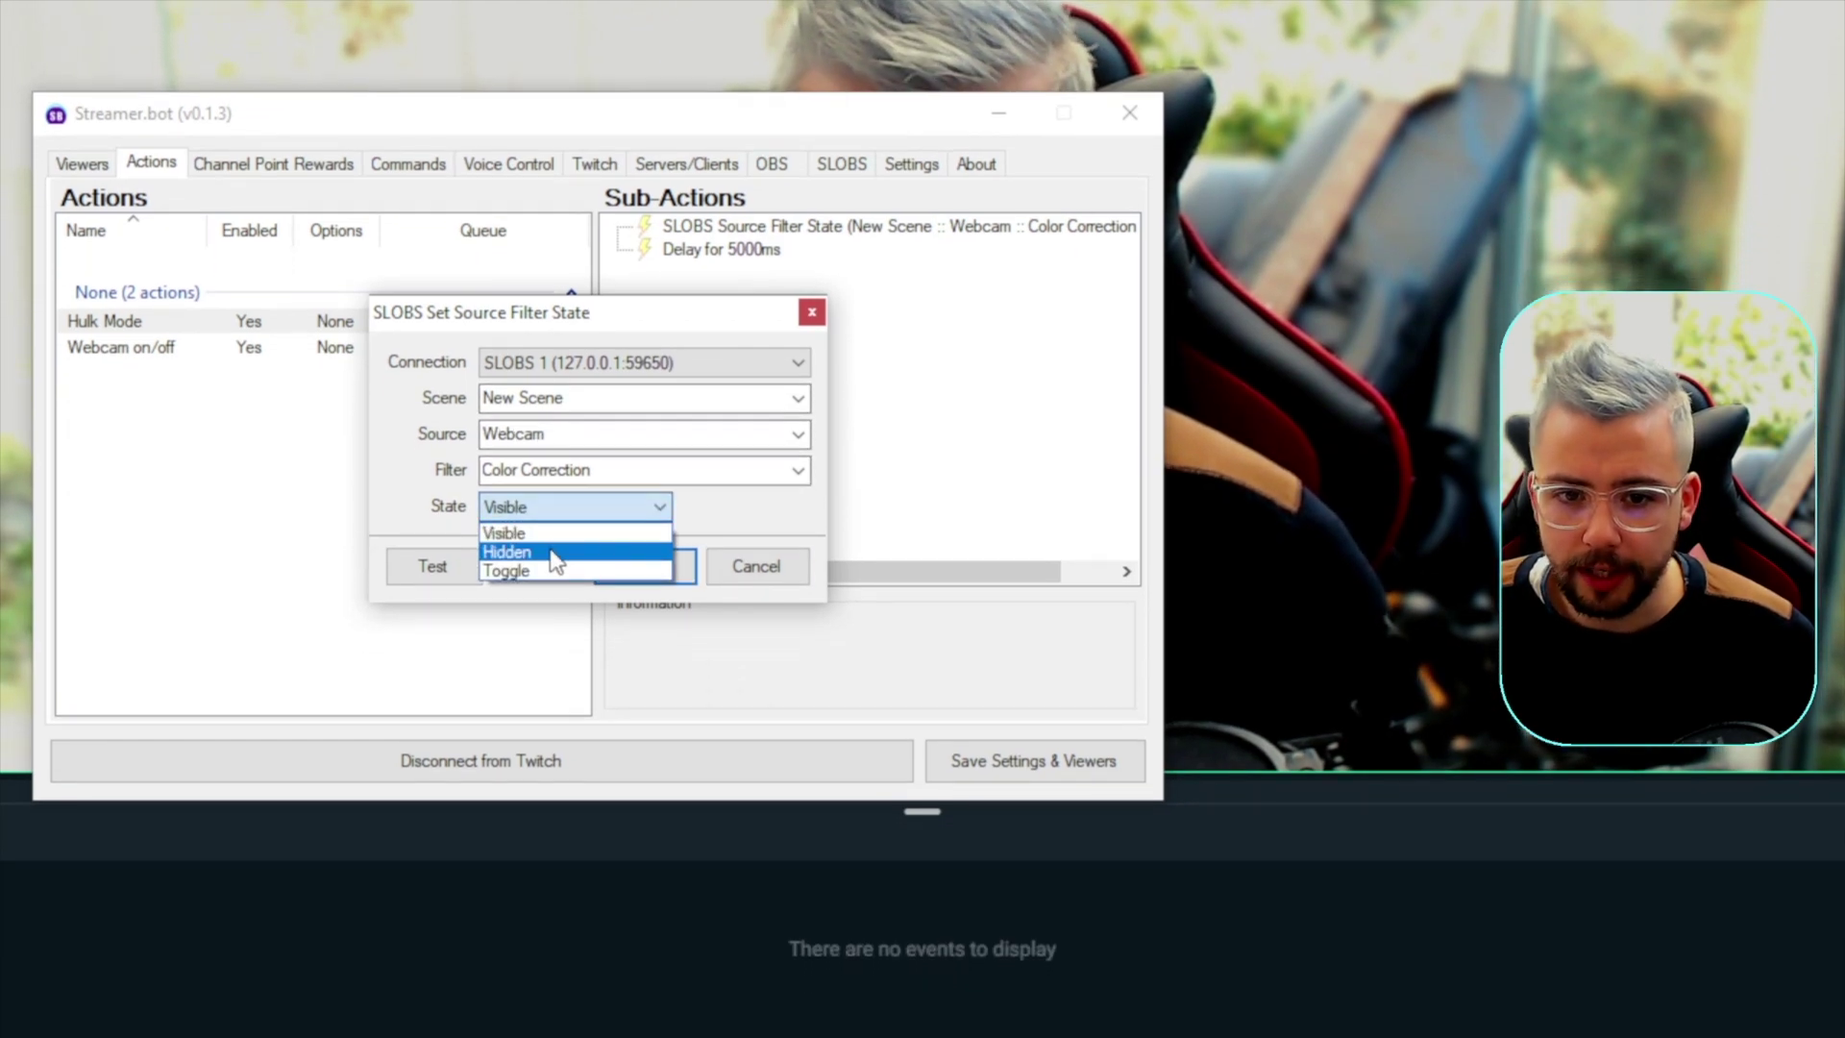
left_click(553, 552)
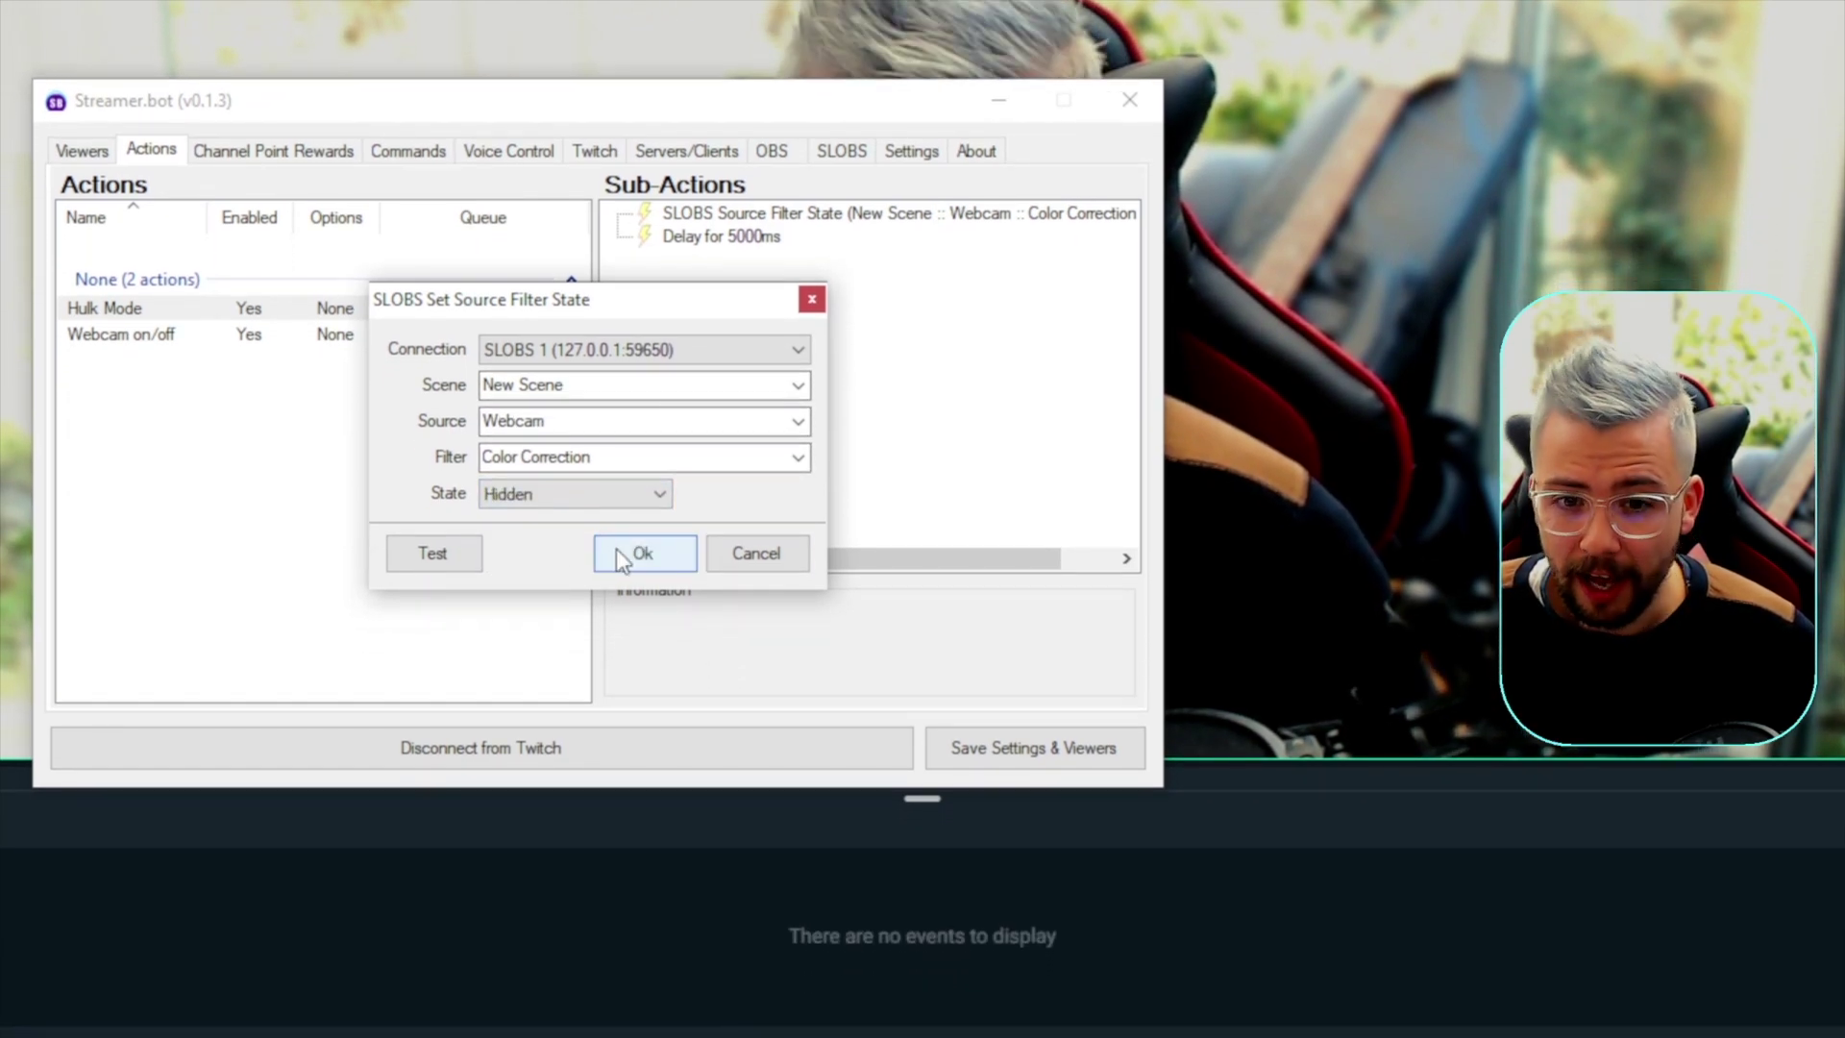
left_click(618, 554)
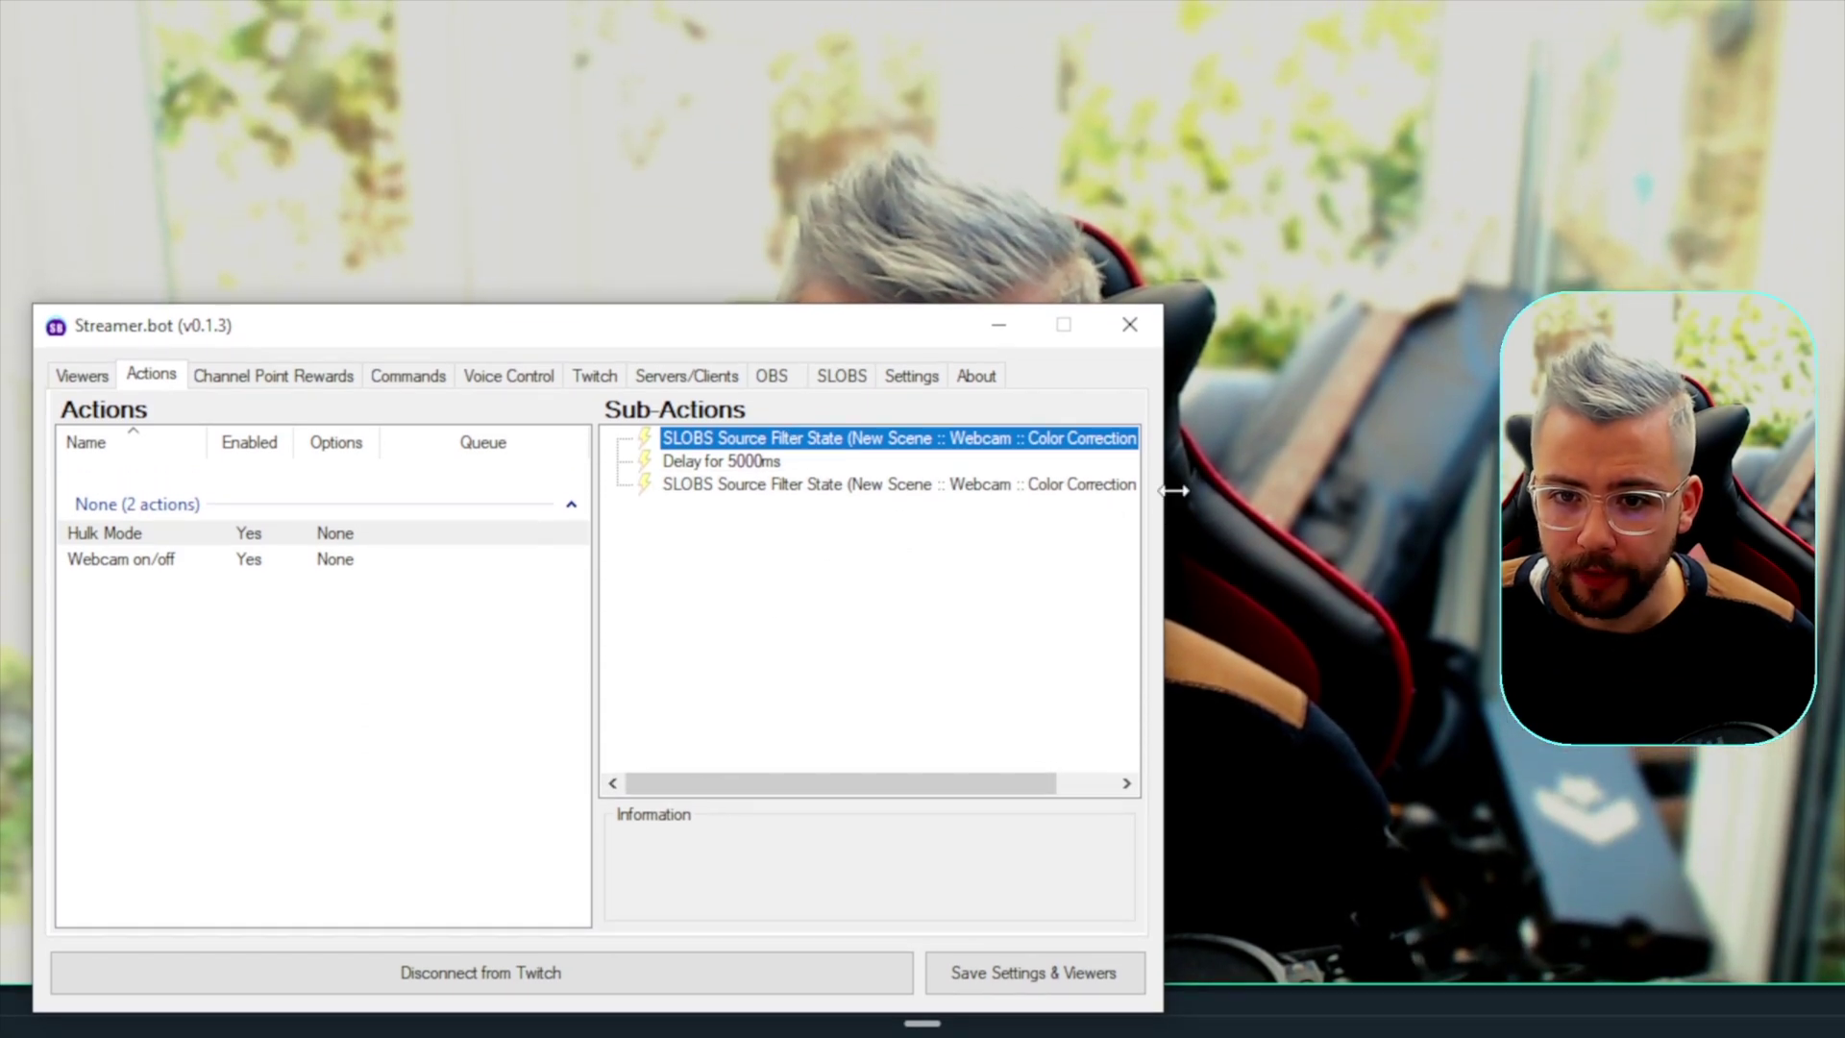
left_click_drag(1174, 491, 1442, 513)
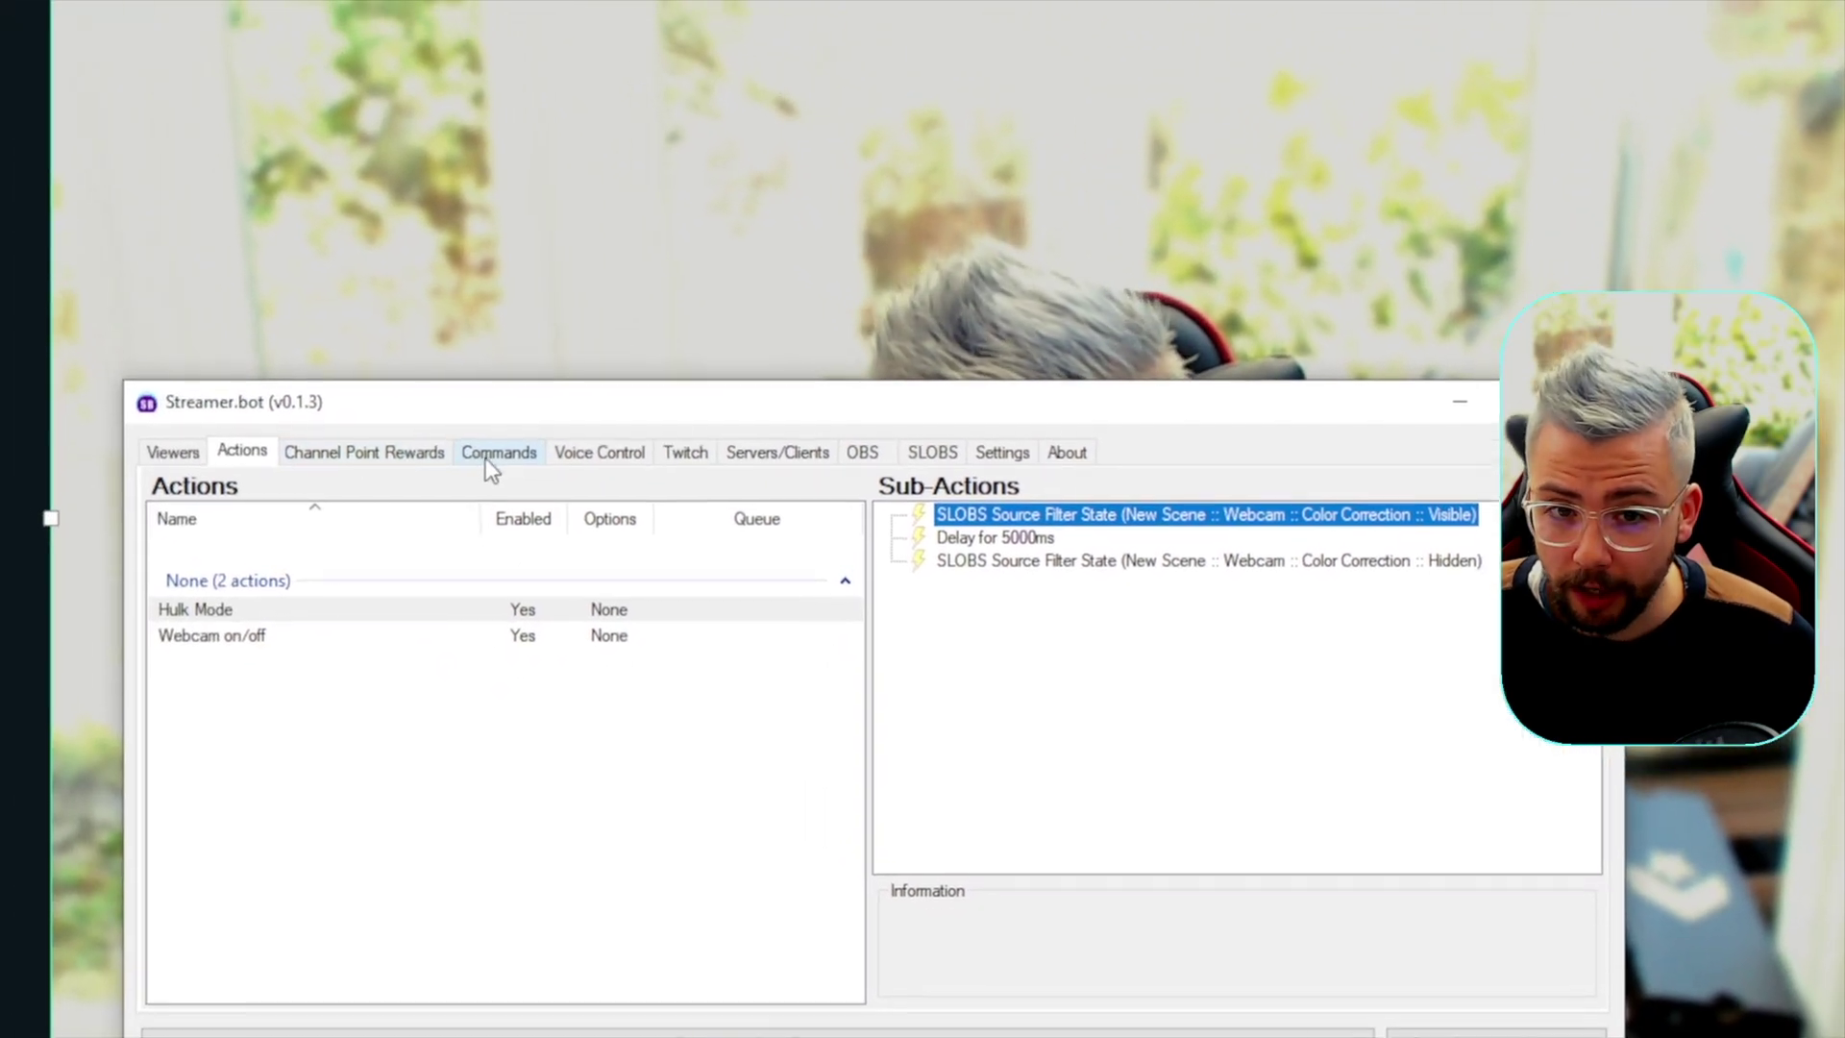
Step: Add a new chat command !hulk and assign the Hulk Mode action to it
left_click(526, 509)
right_click(714, 685)
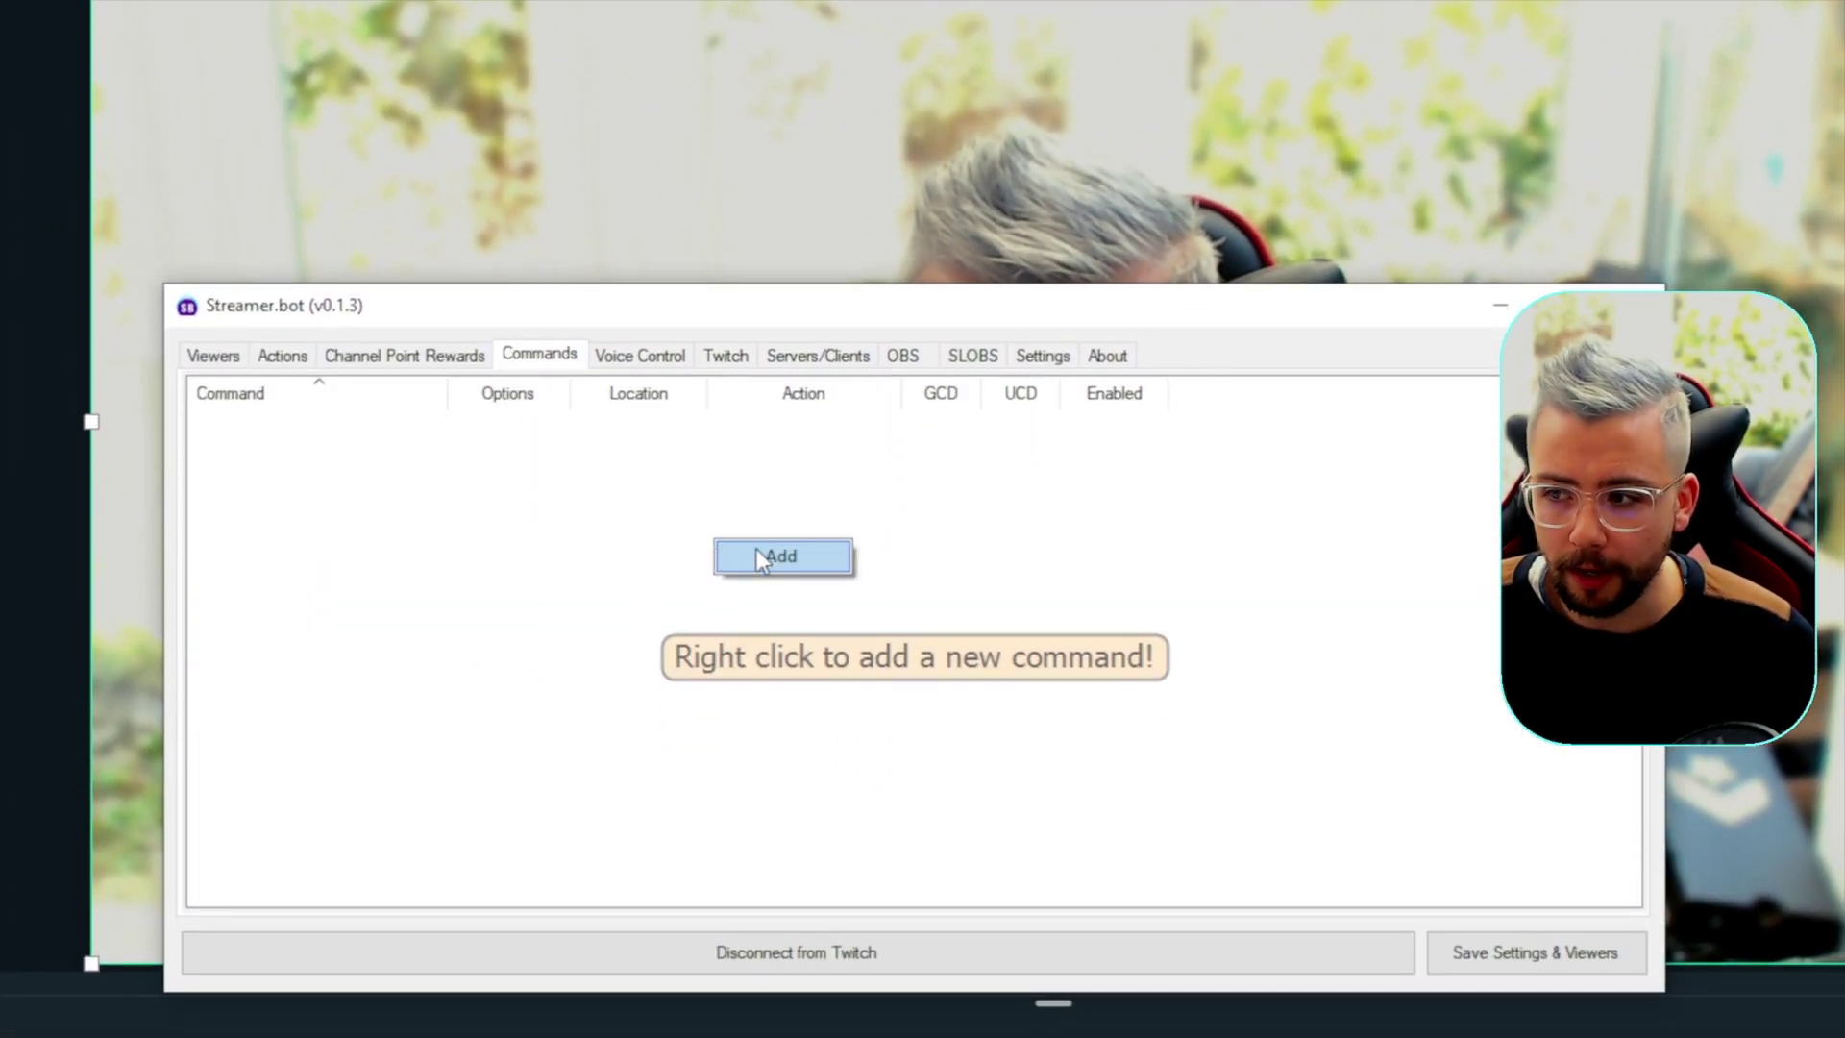
left_click(764, 557)
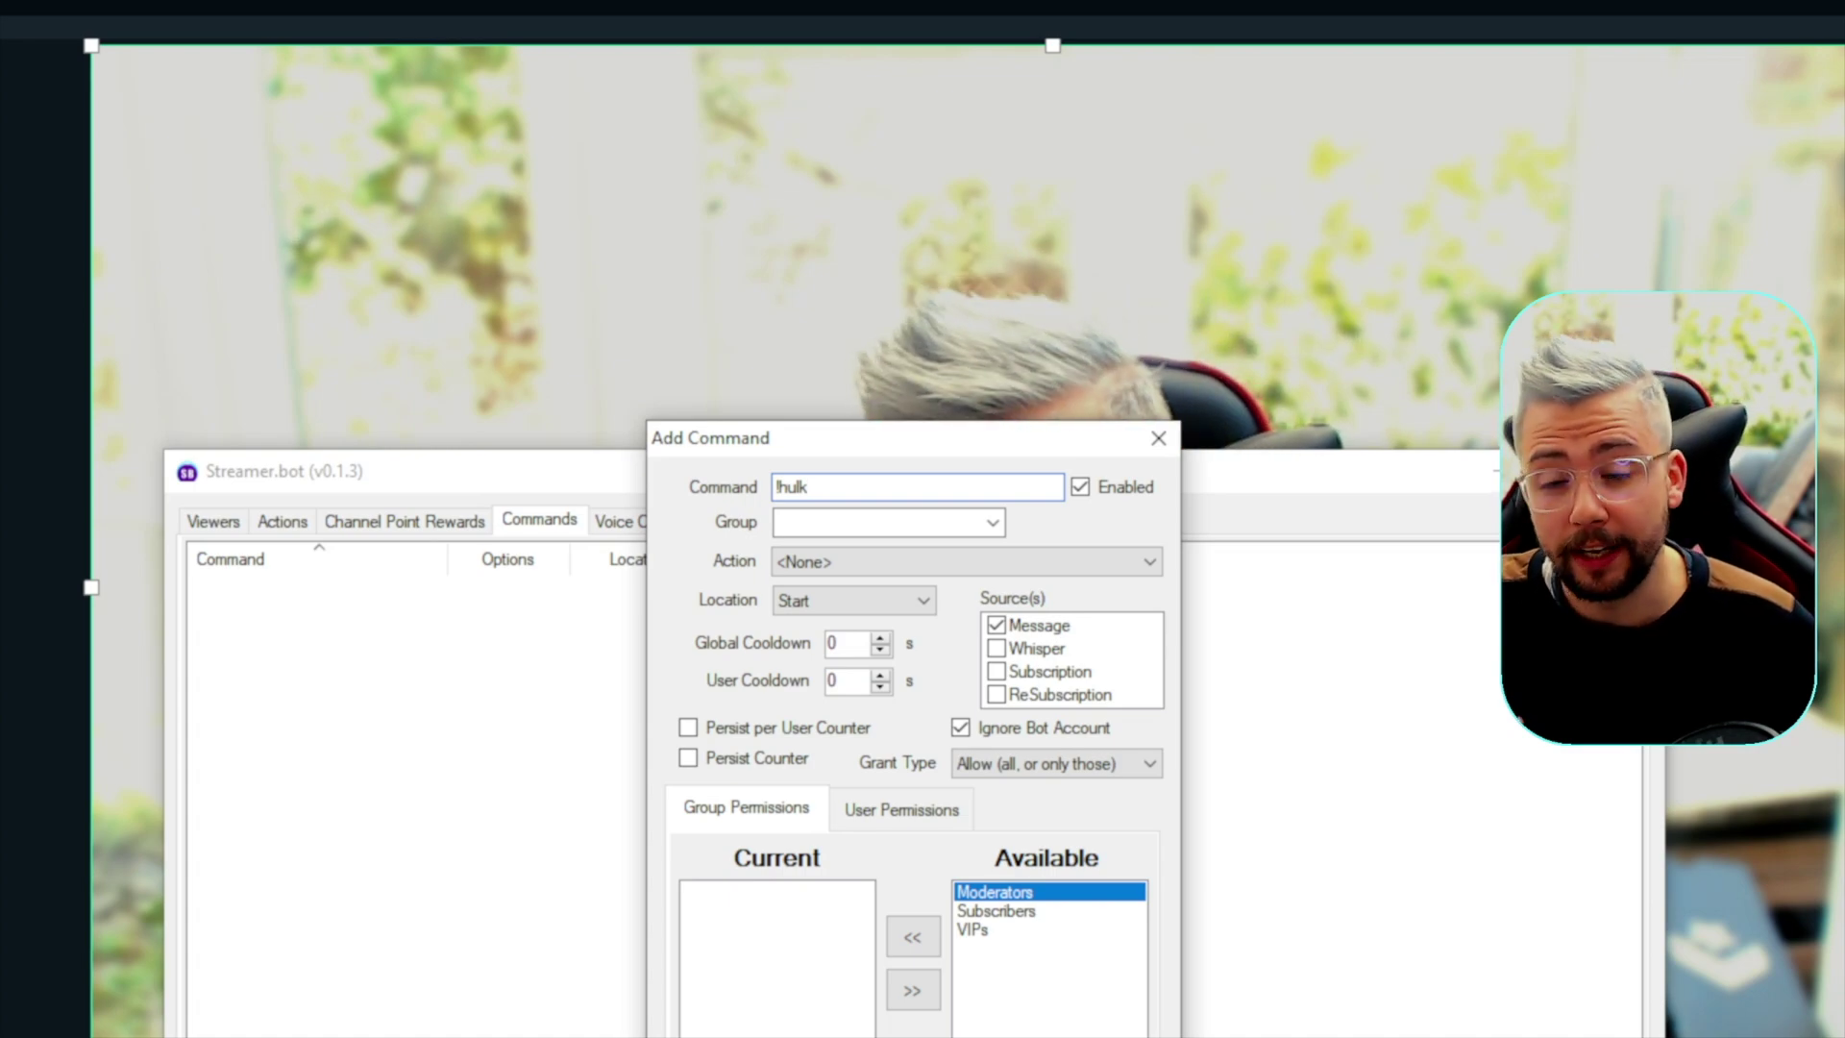
left_click(884, 567)
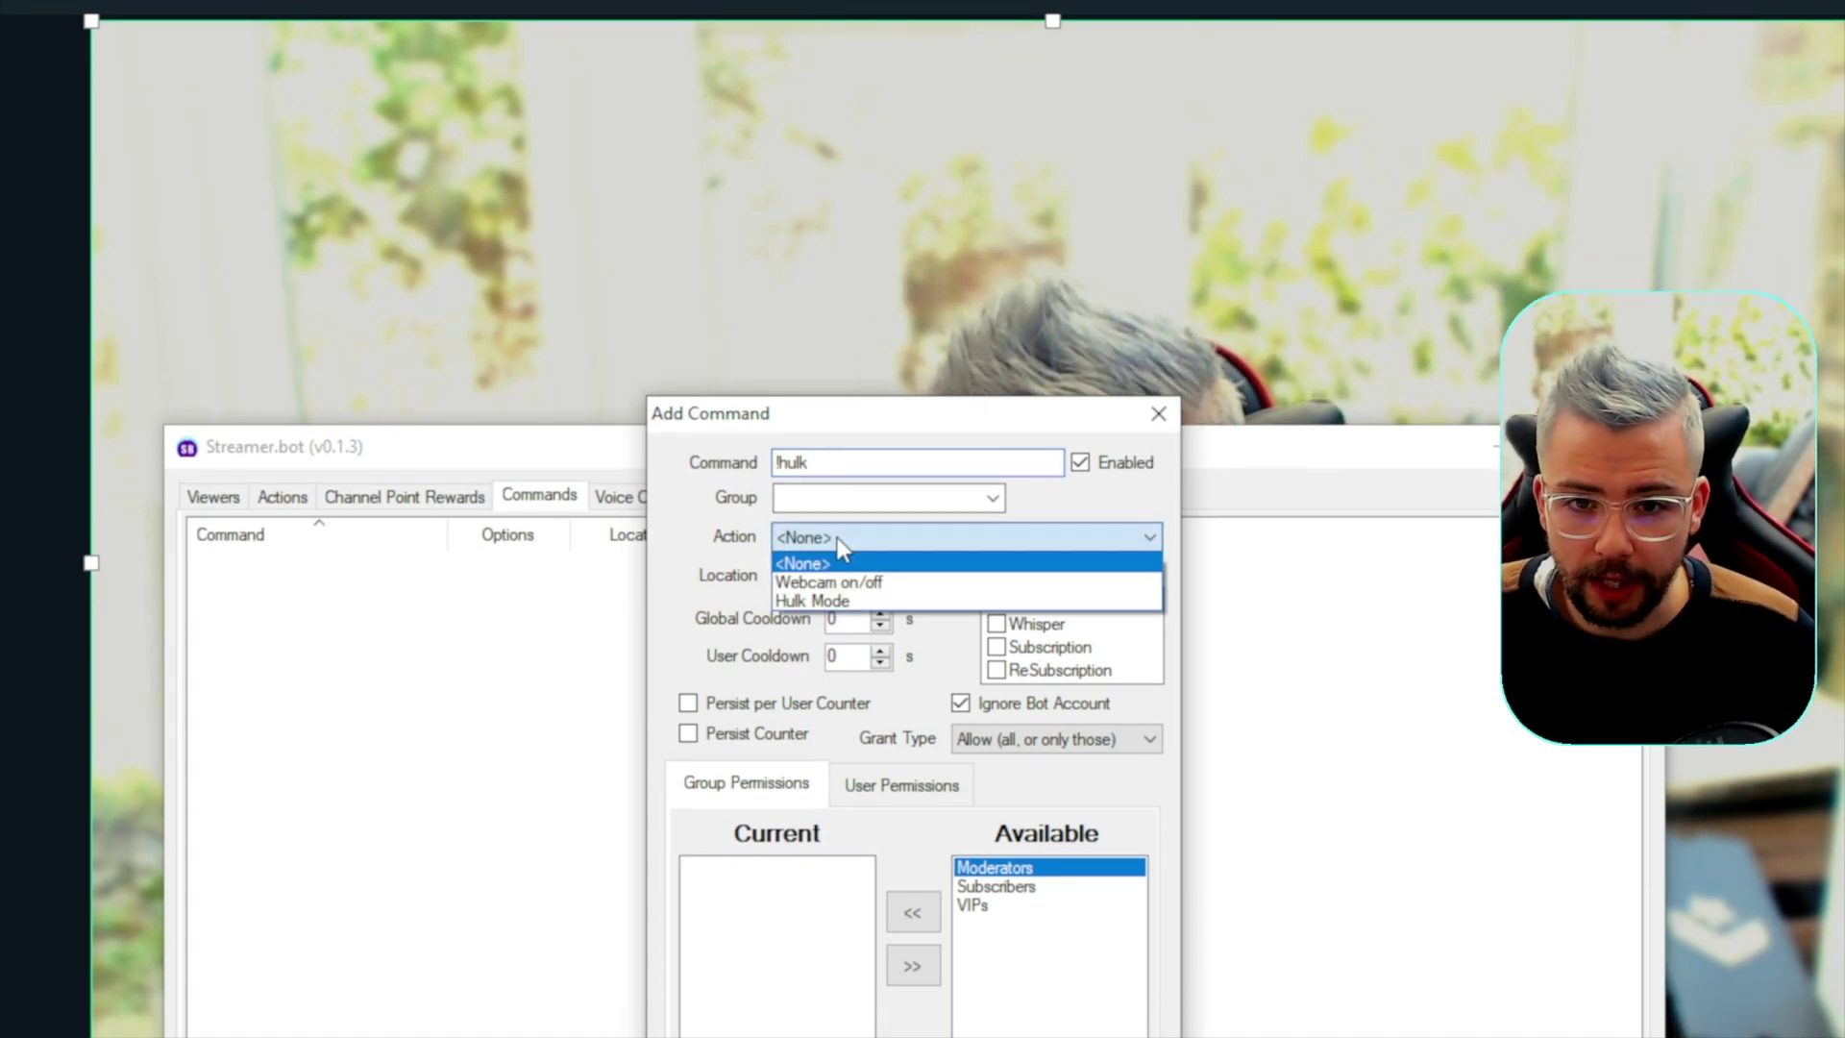
left_click(832, 629)
left_click(837, 558)
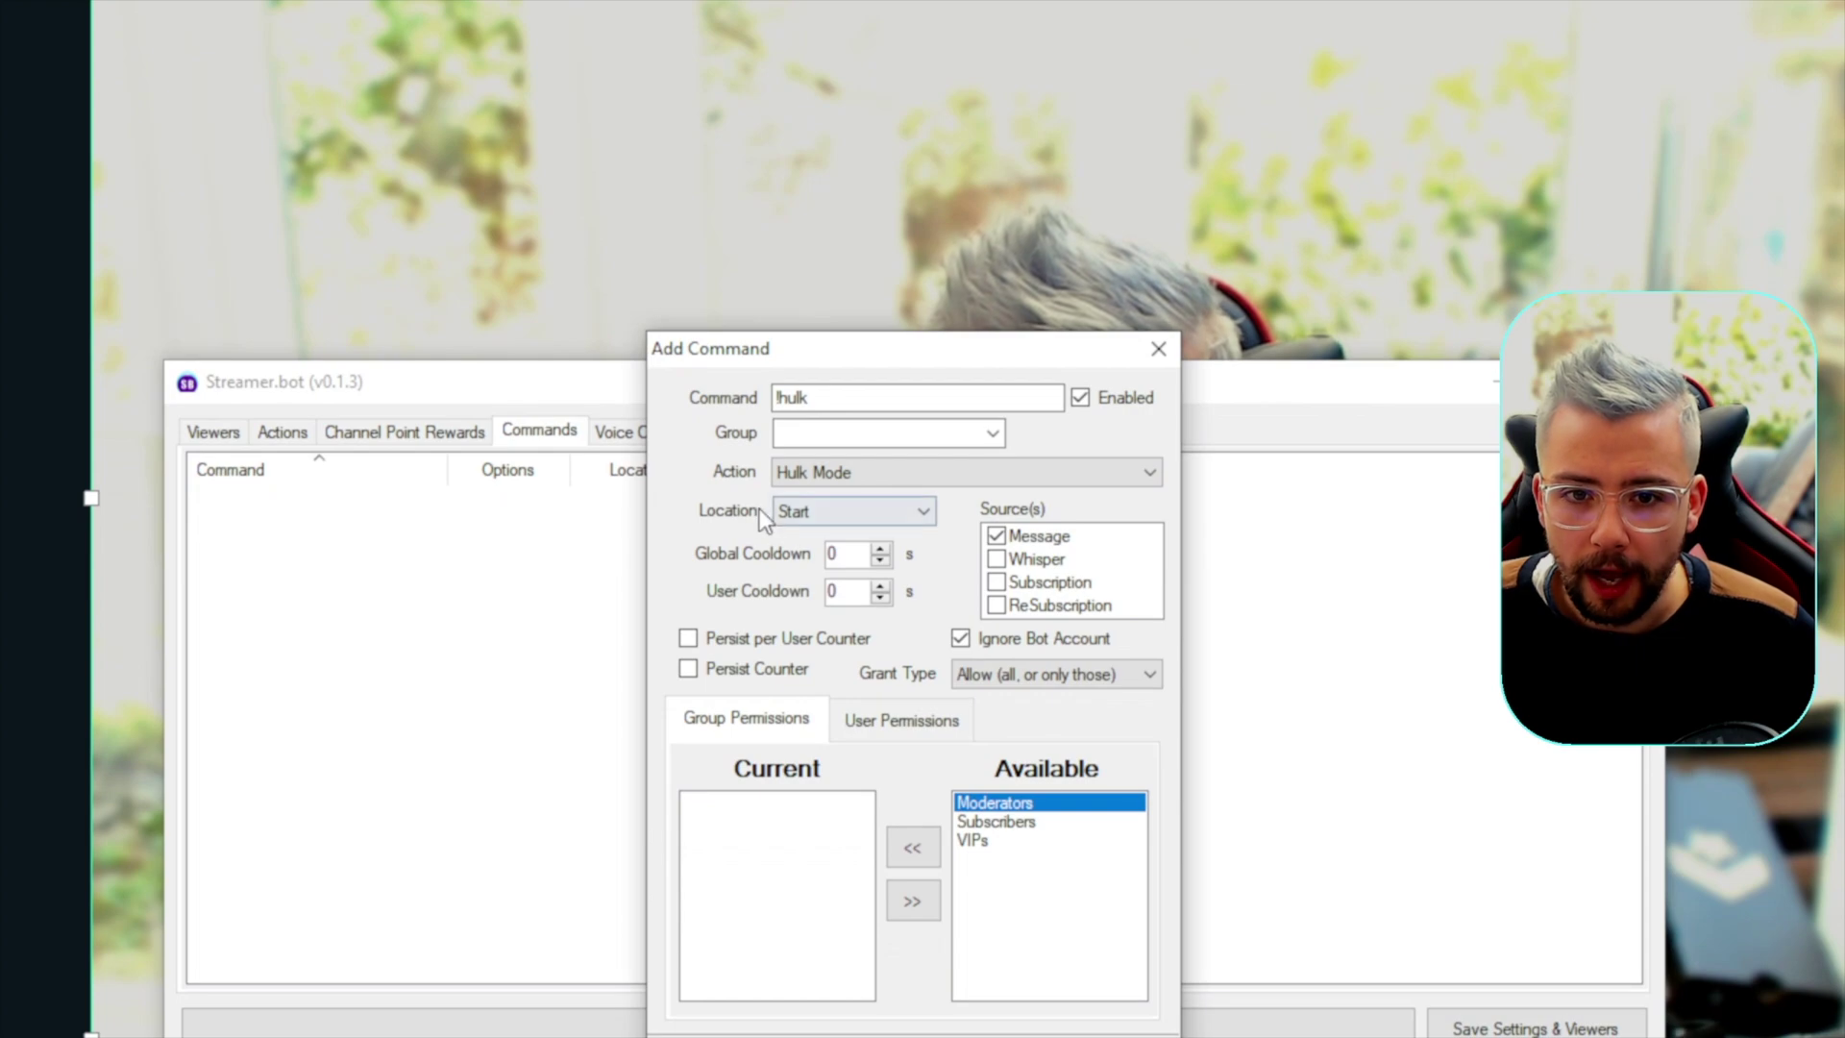
Step: Review the location options of the !hulk command and choose Start
left_click(860, 517)
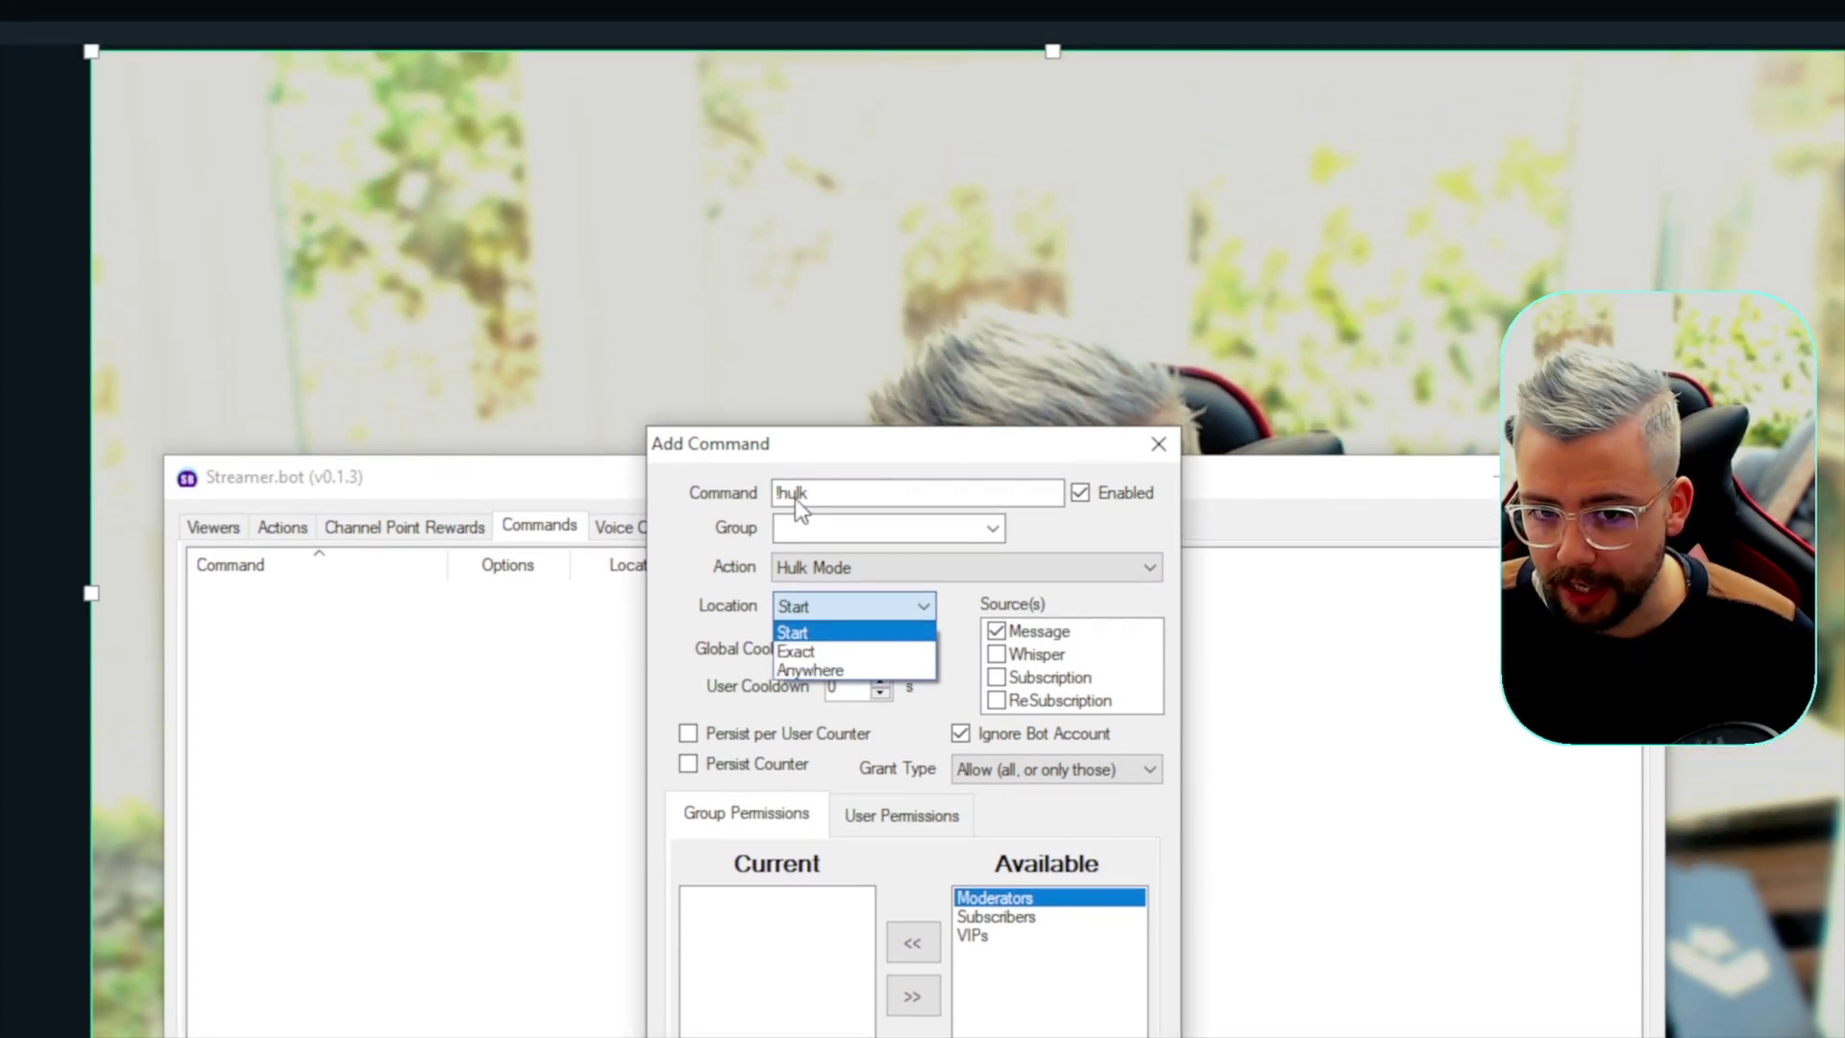
left_click(781, 401)
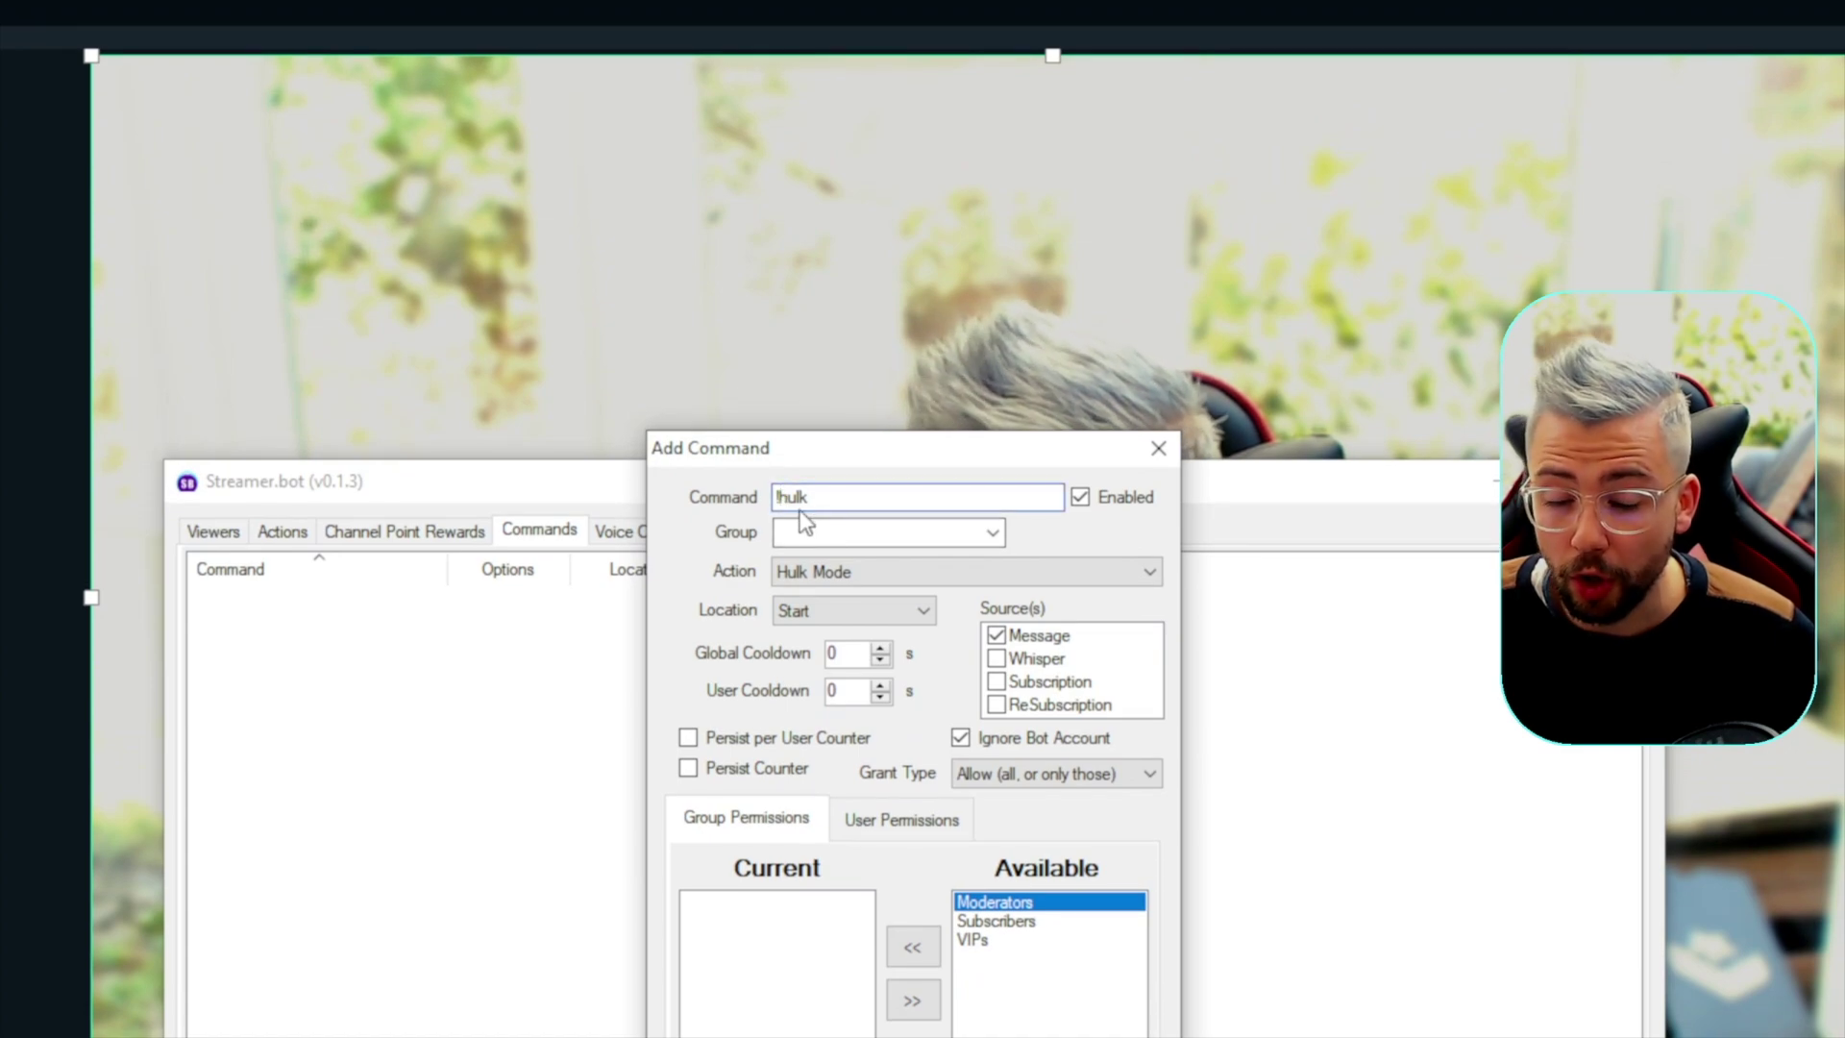
left_click(815, 611)
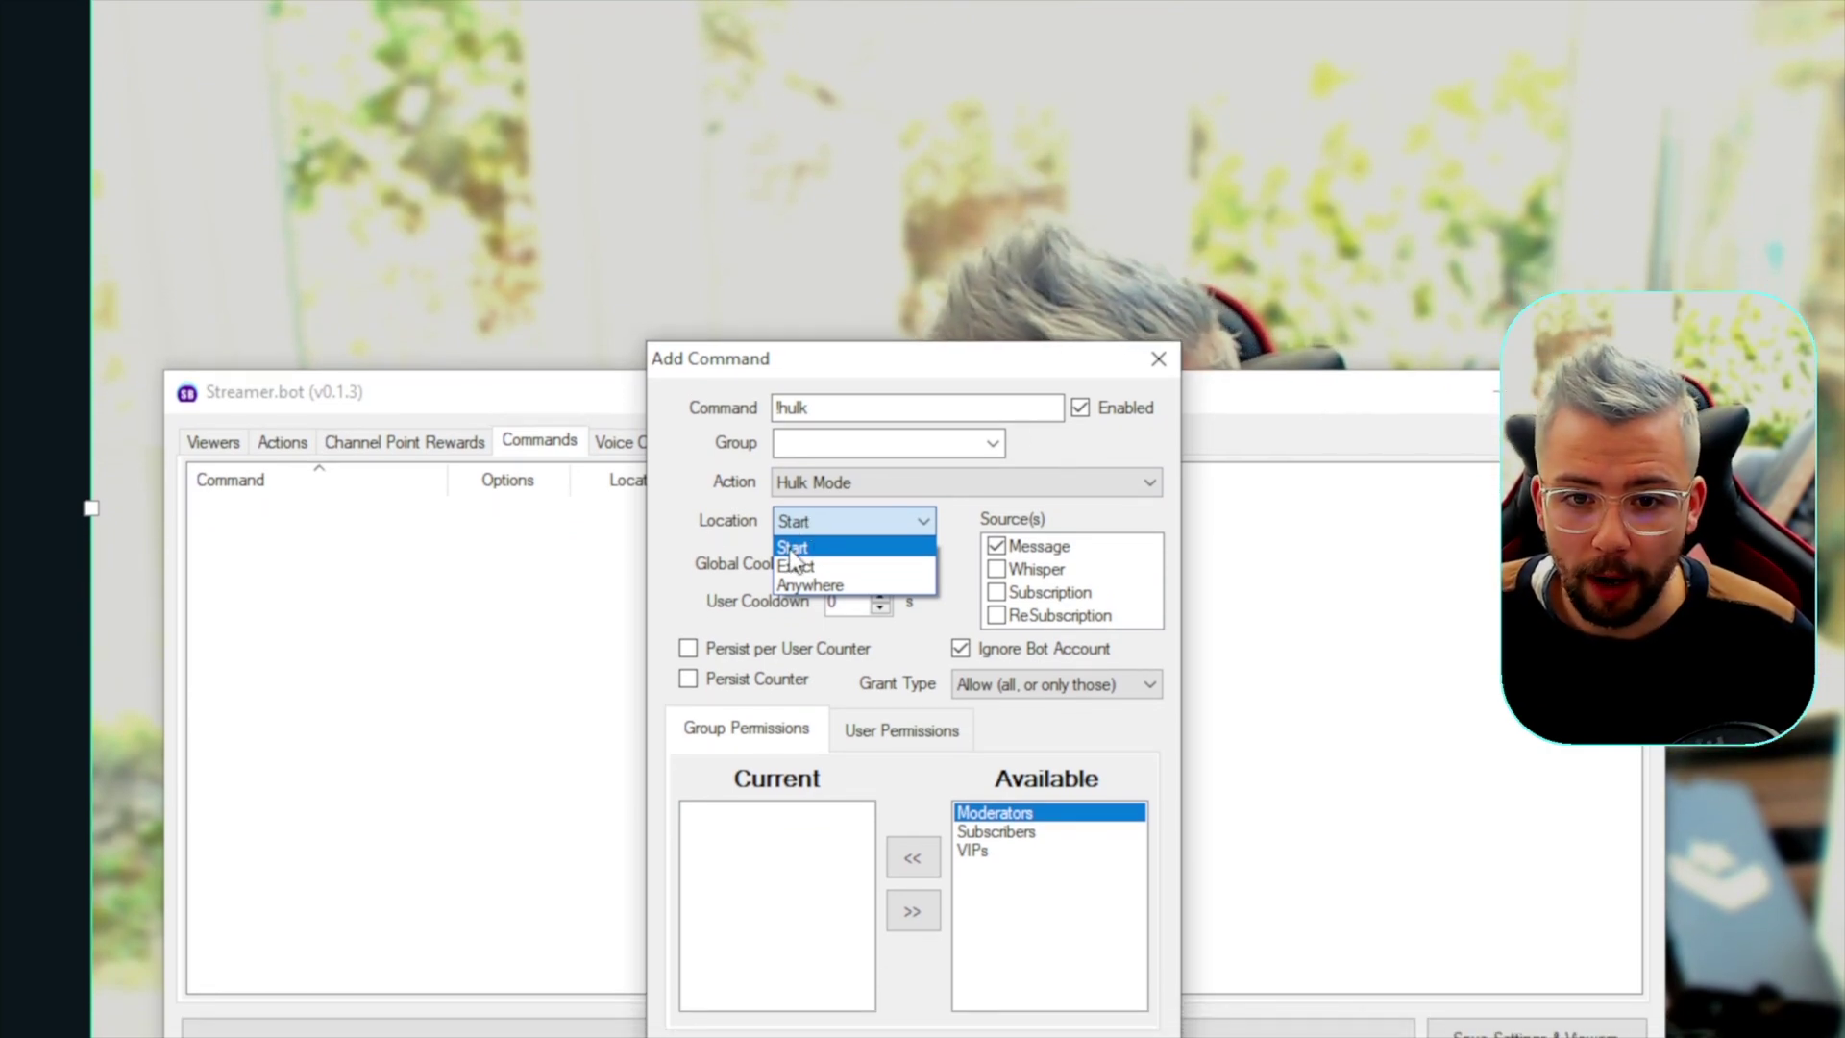
left_click(797, 576)
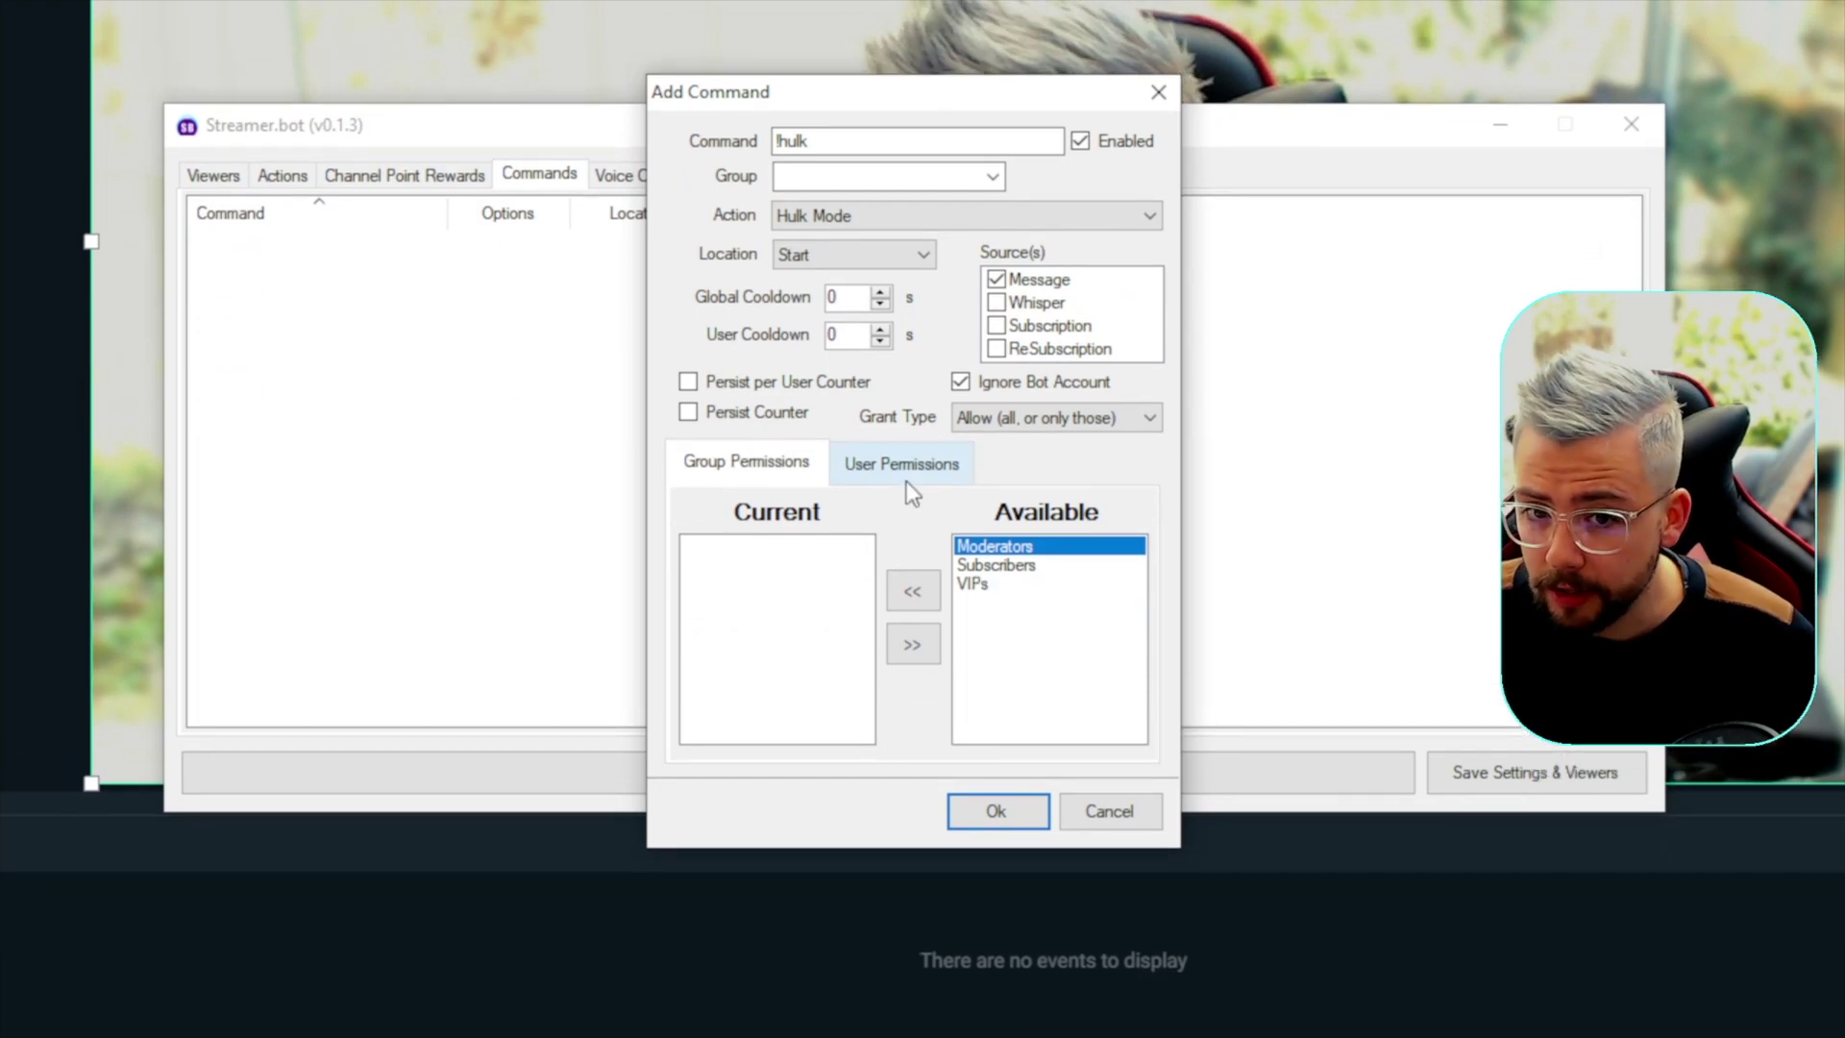
Step: Review the command's user and group permissions without restricting it to anyone, and save the !hulk command
left_click(903, 423)
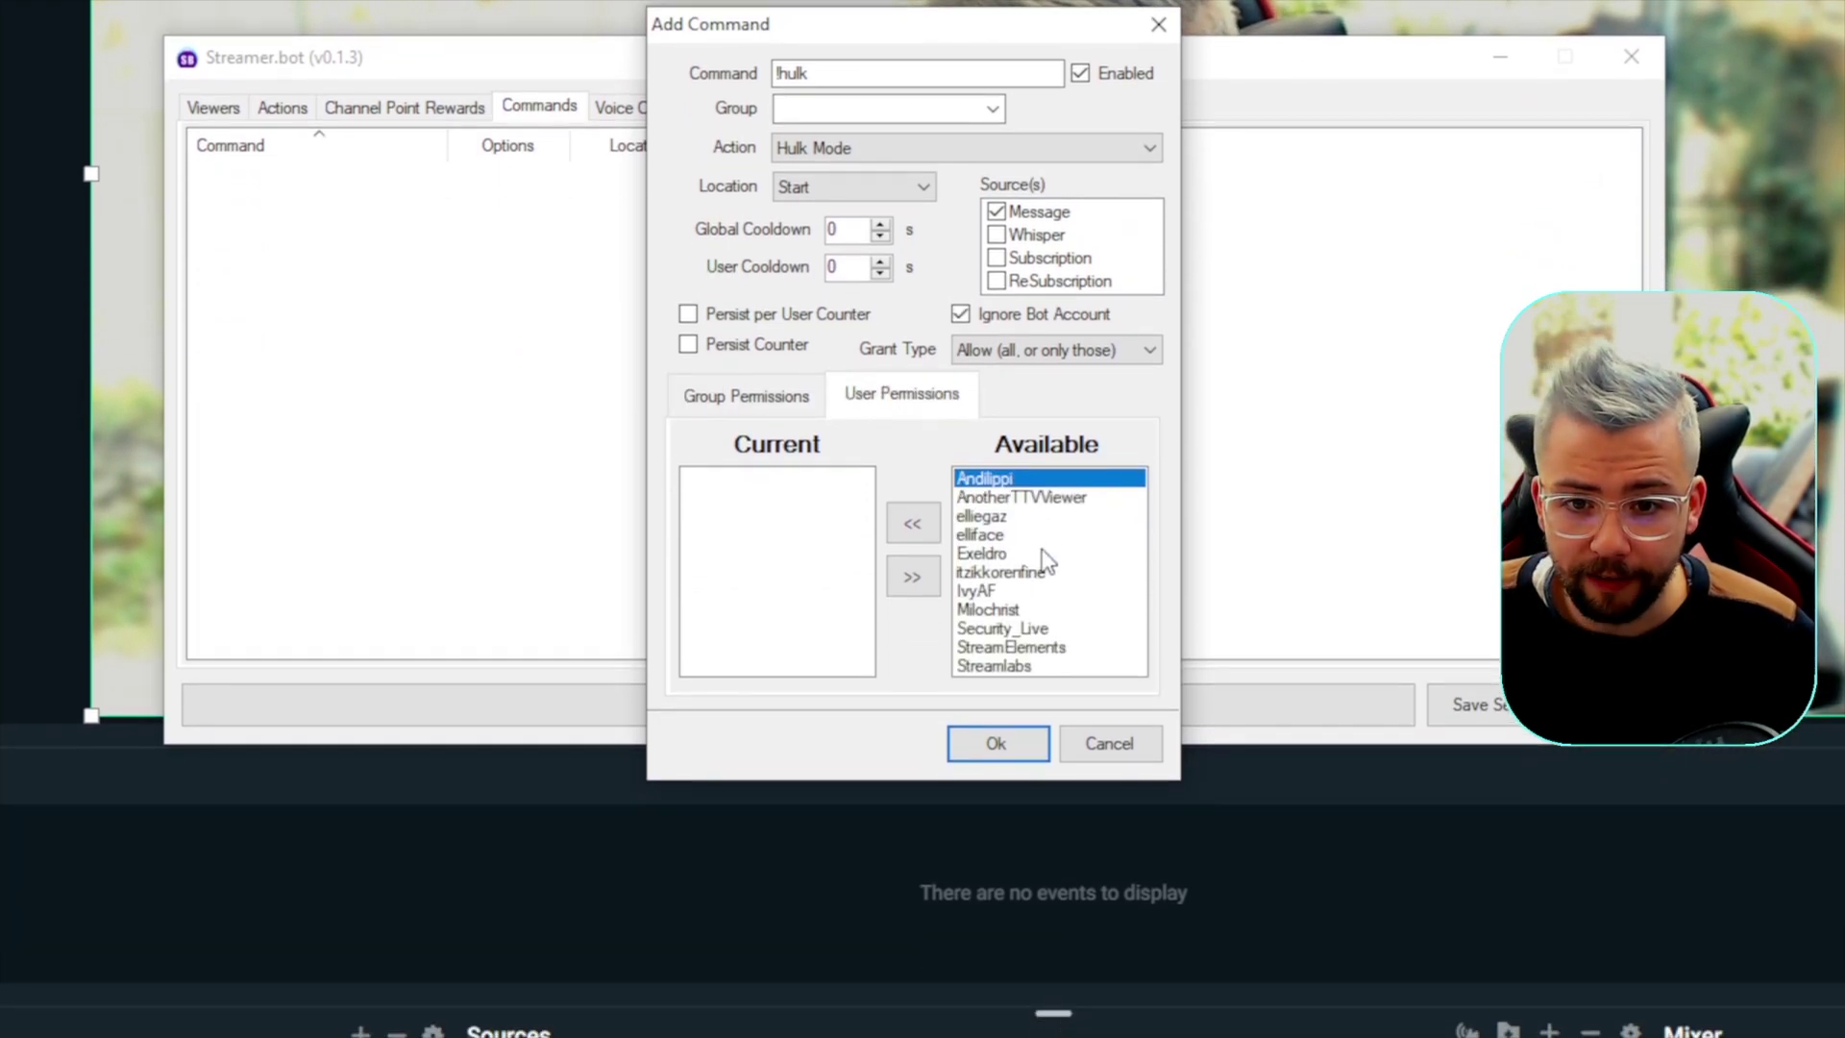
left_click(999, 534)
left_click(990, 591)
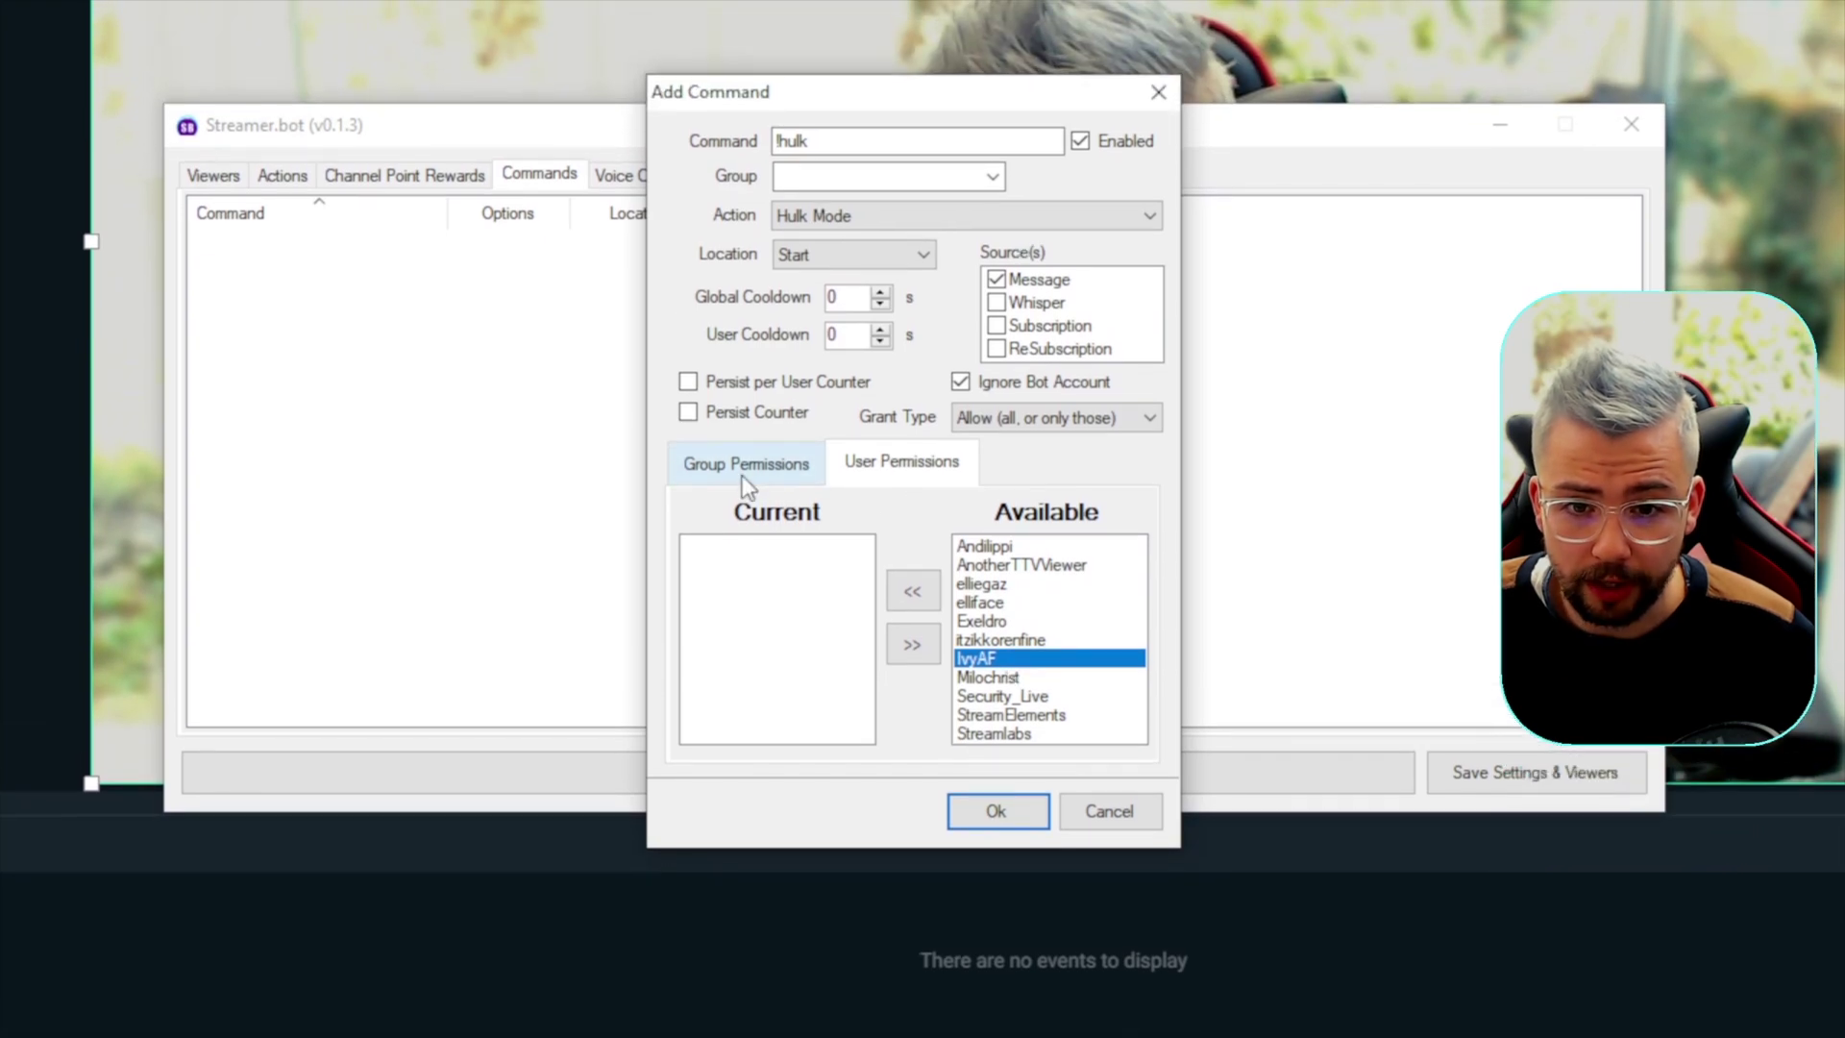
left_click(747, 363)
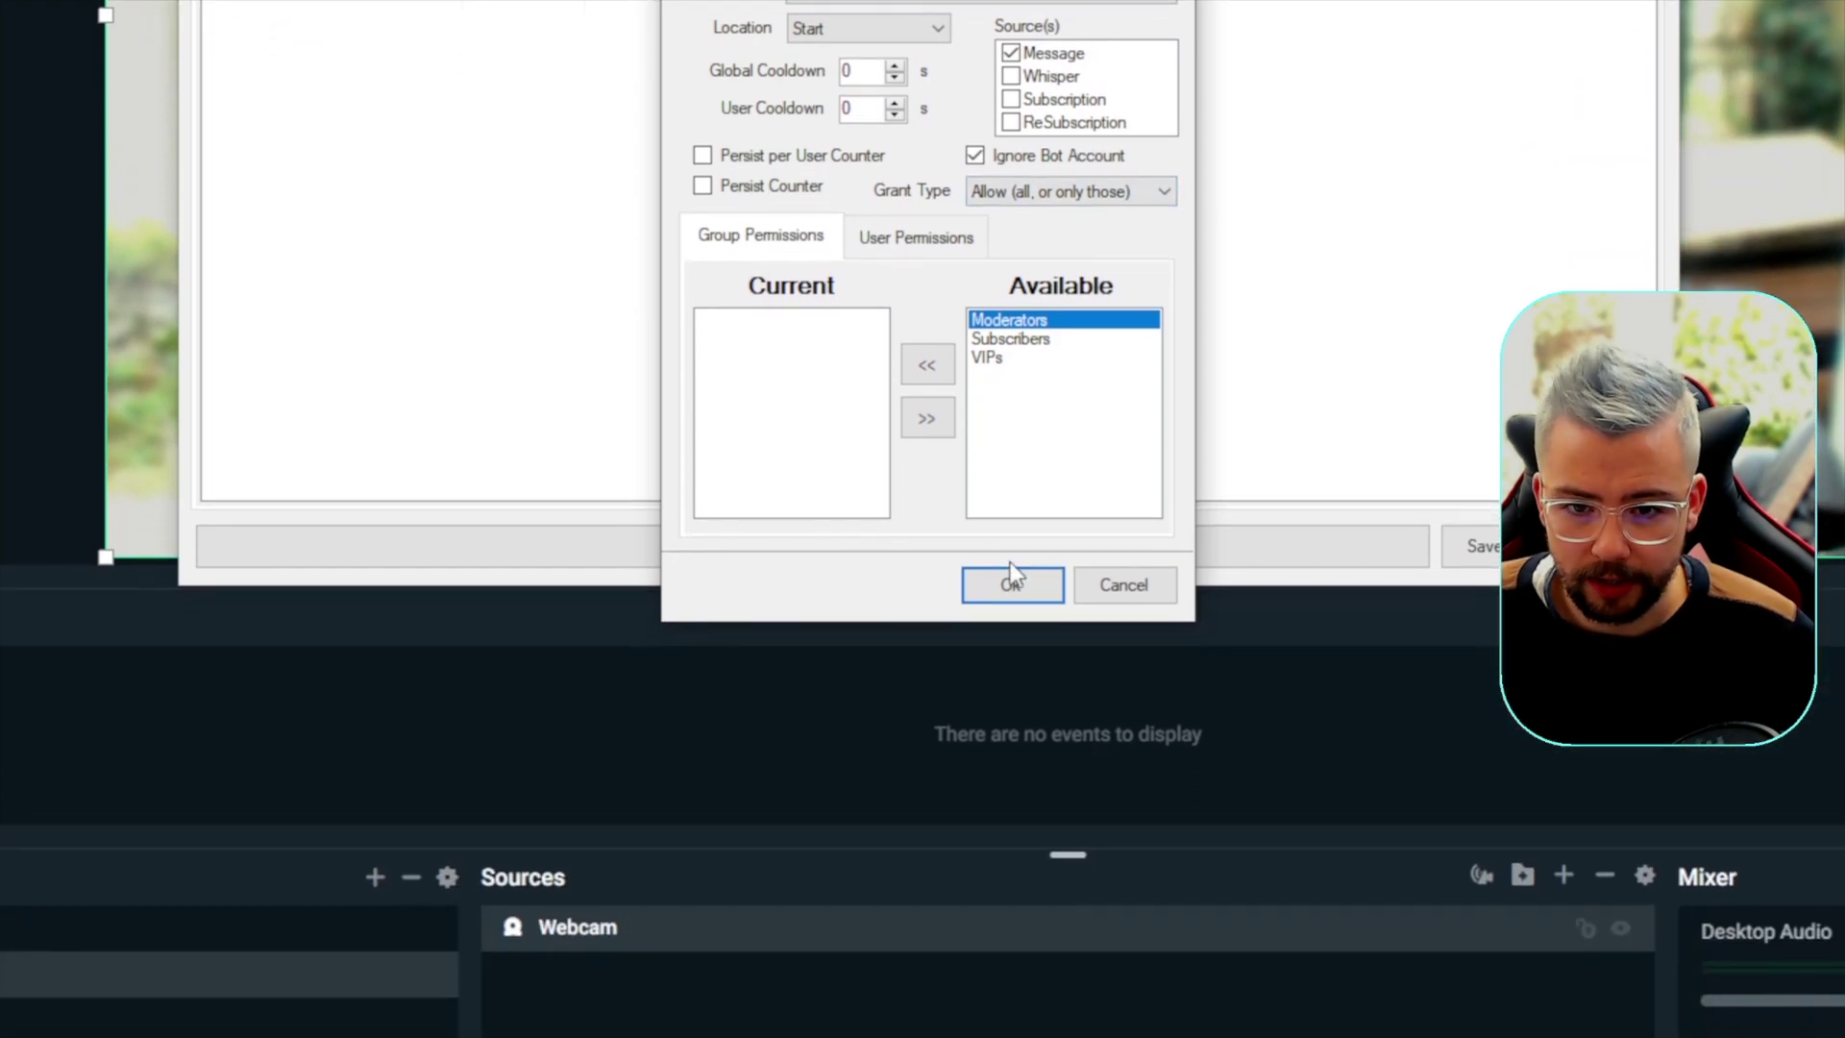
left_click(1012, 577)
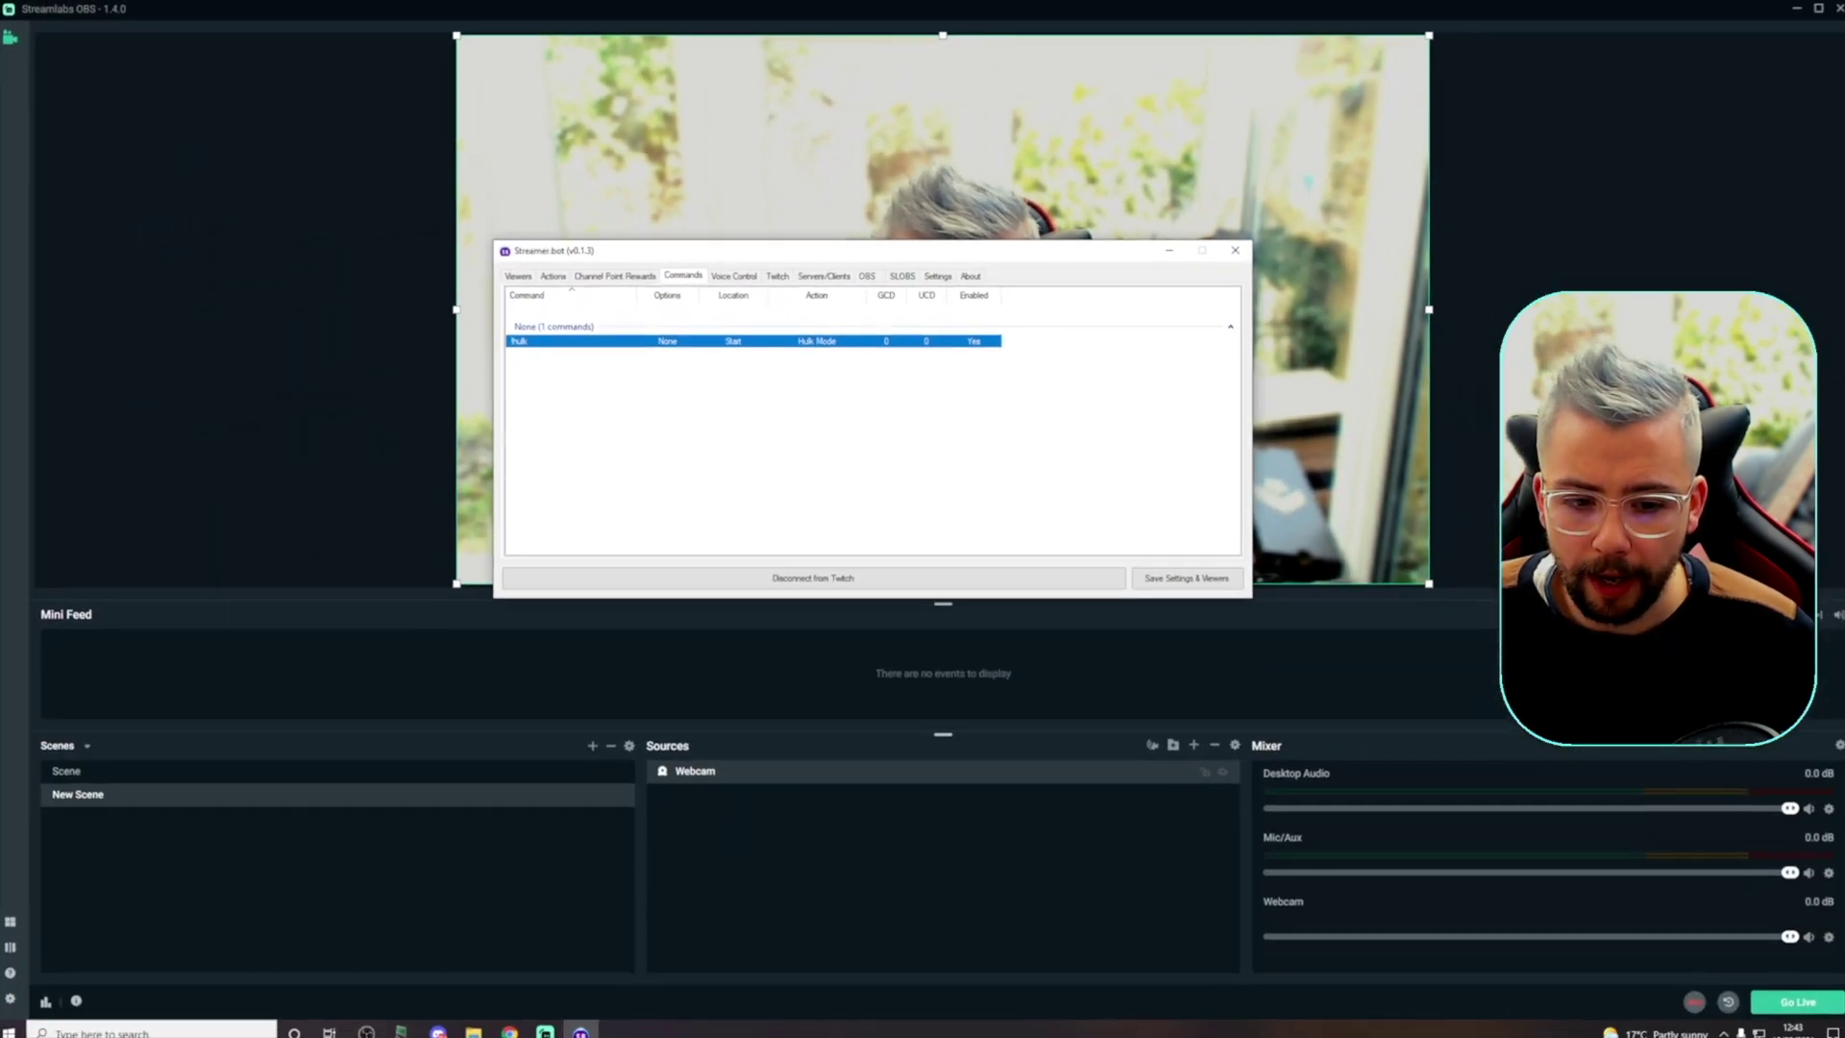
Step: Bring up the Twitch chat window, minimize Streamer.bot and send !hulk in chat to test the command
left_click(373, 1024)
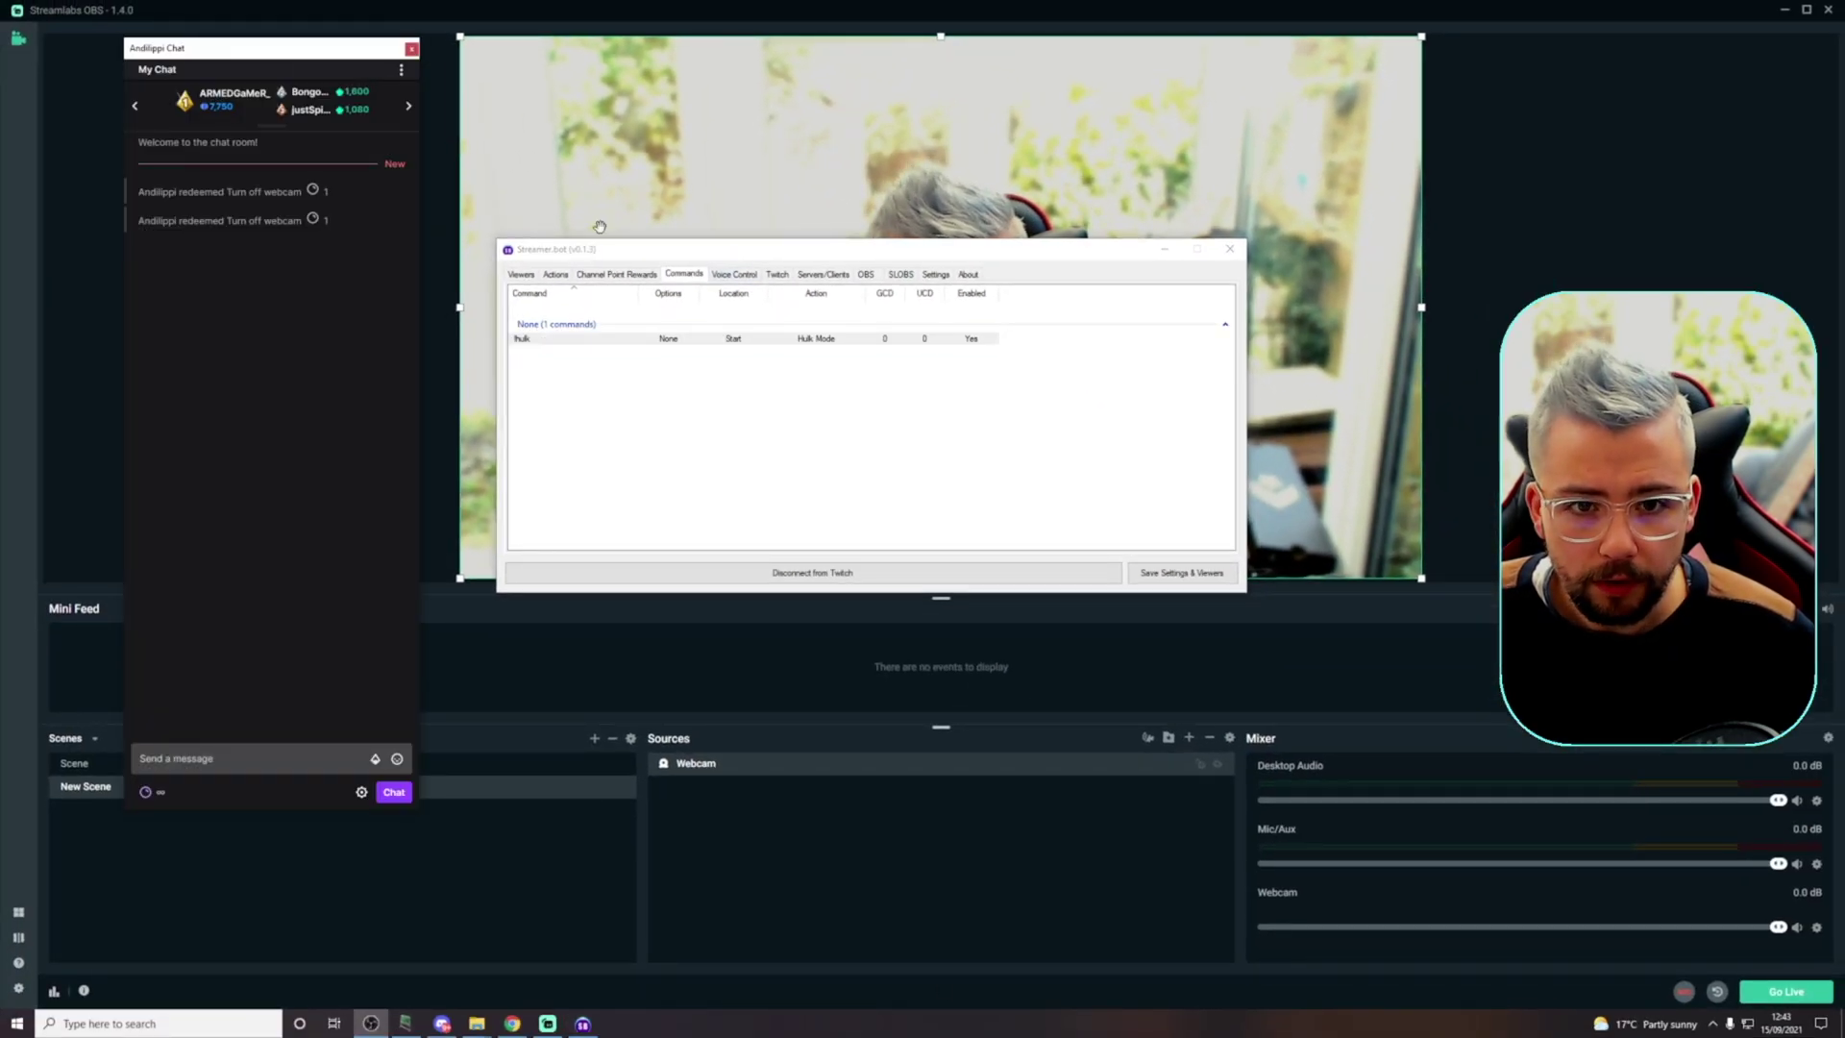
left_click(1163, 250)
left_click(240, 759)
type("!")
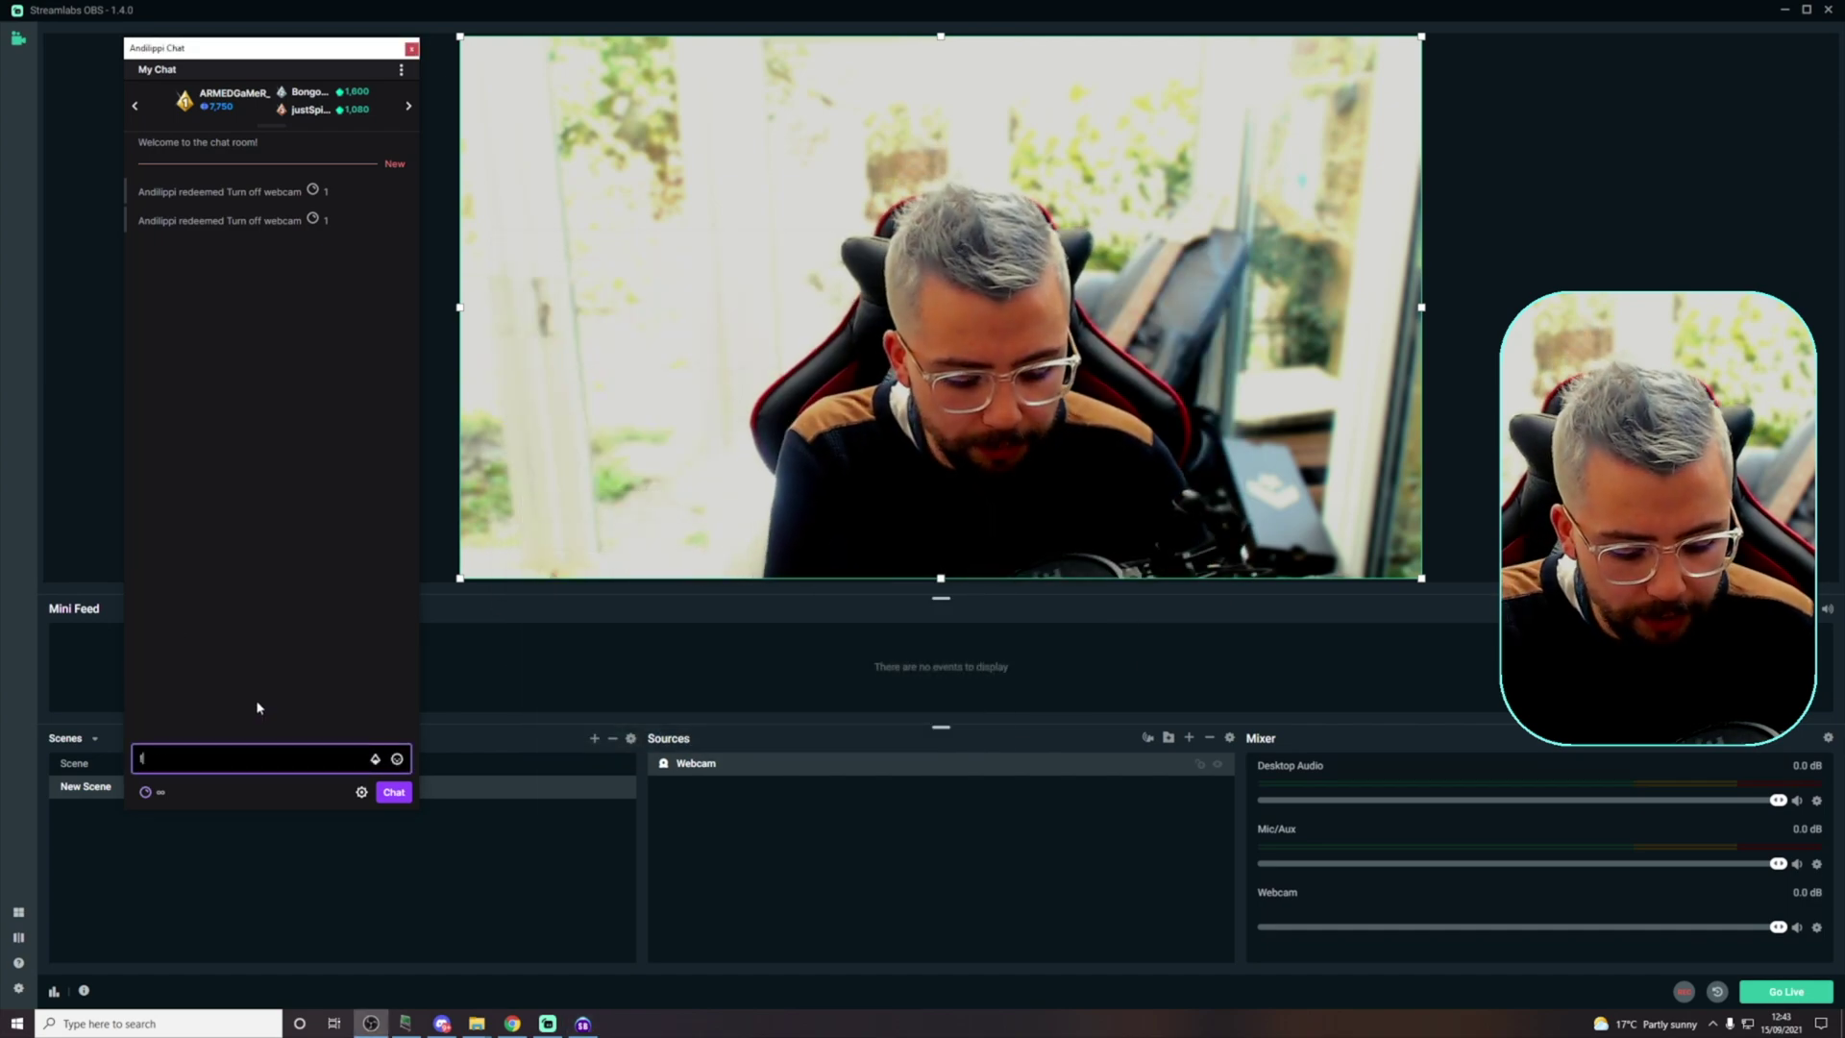
type("hulk")
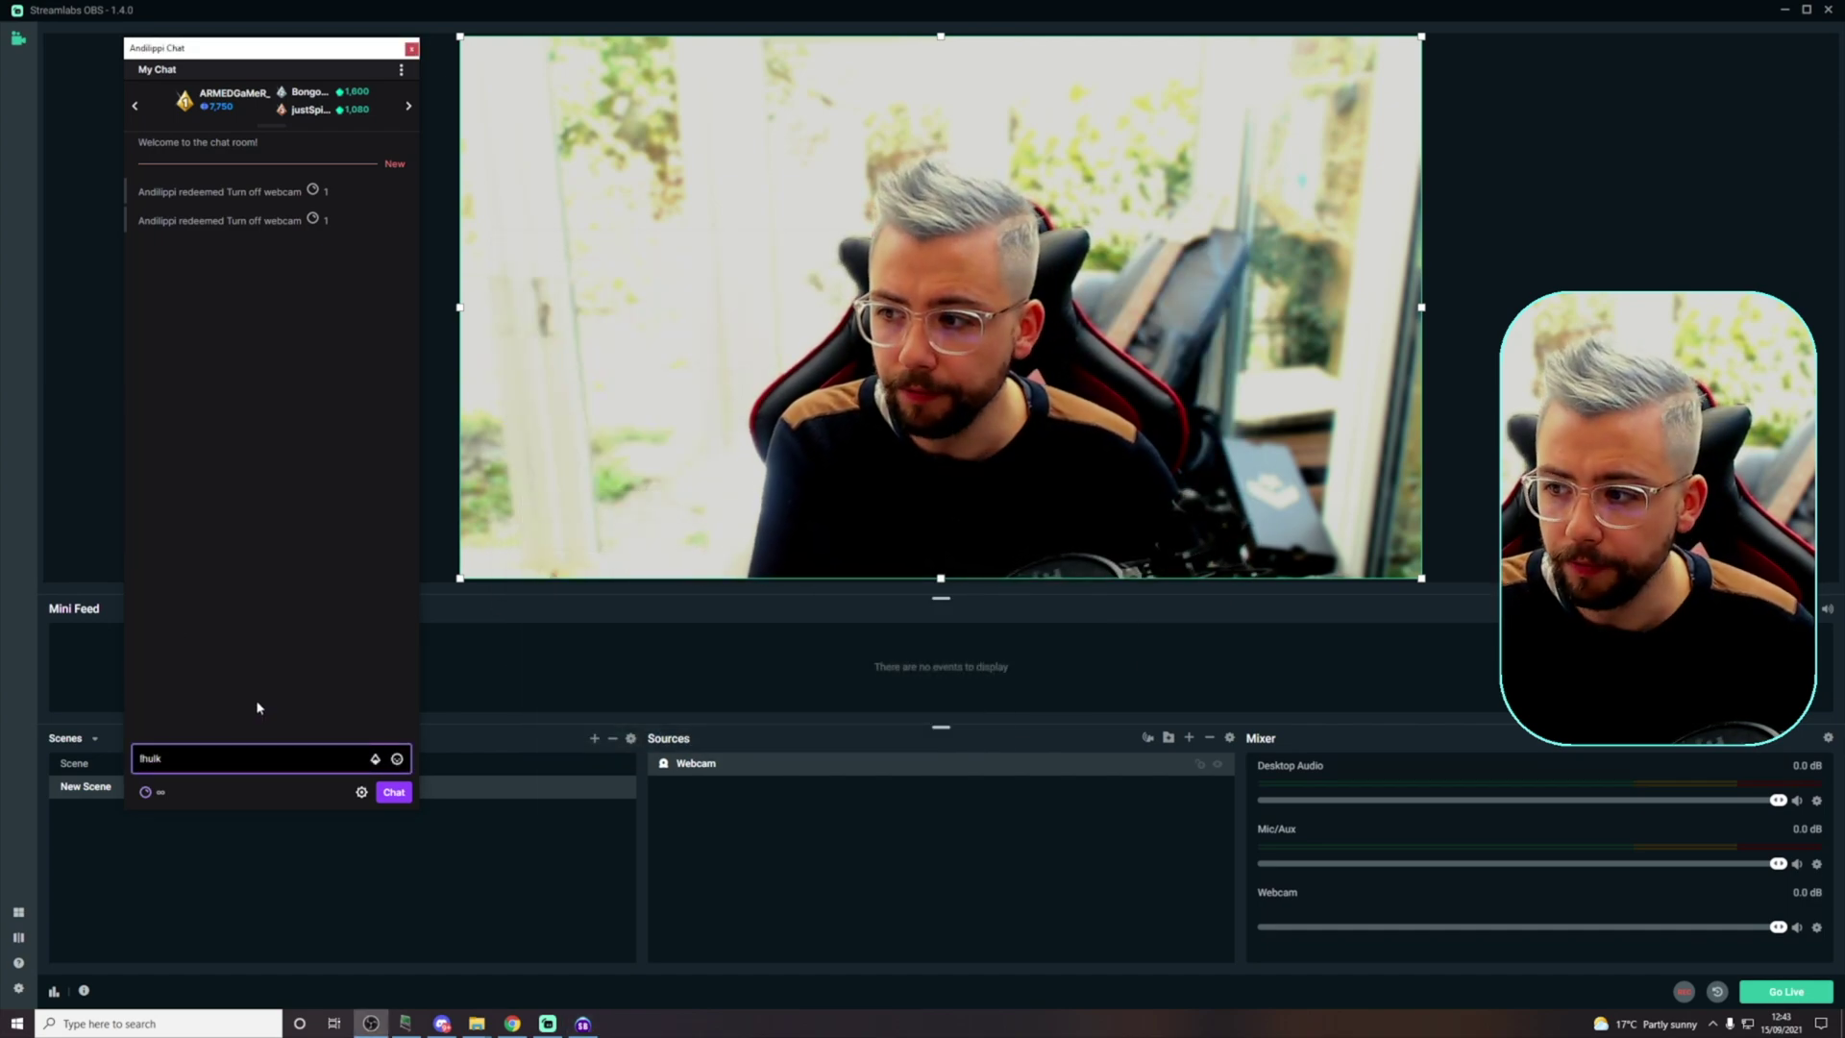
key("Return")
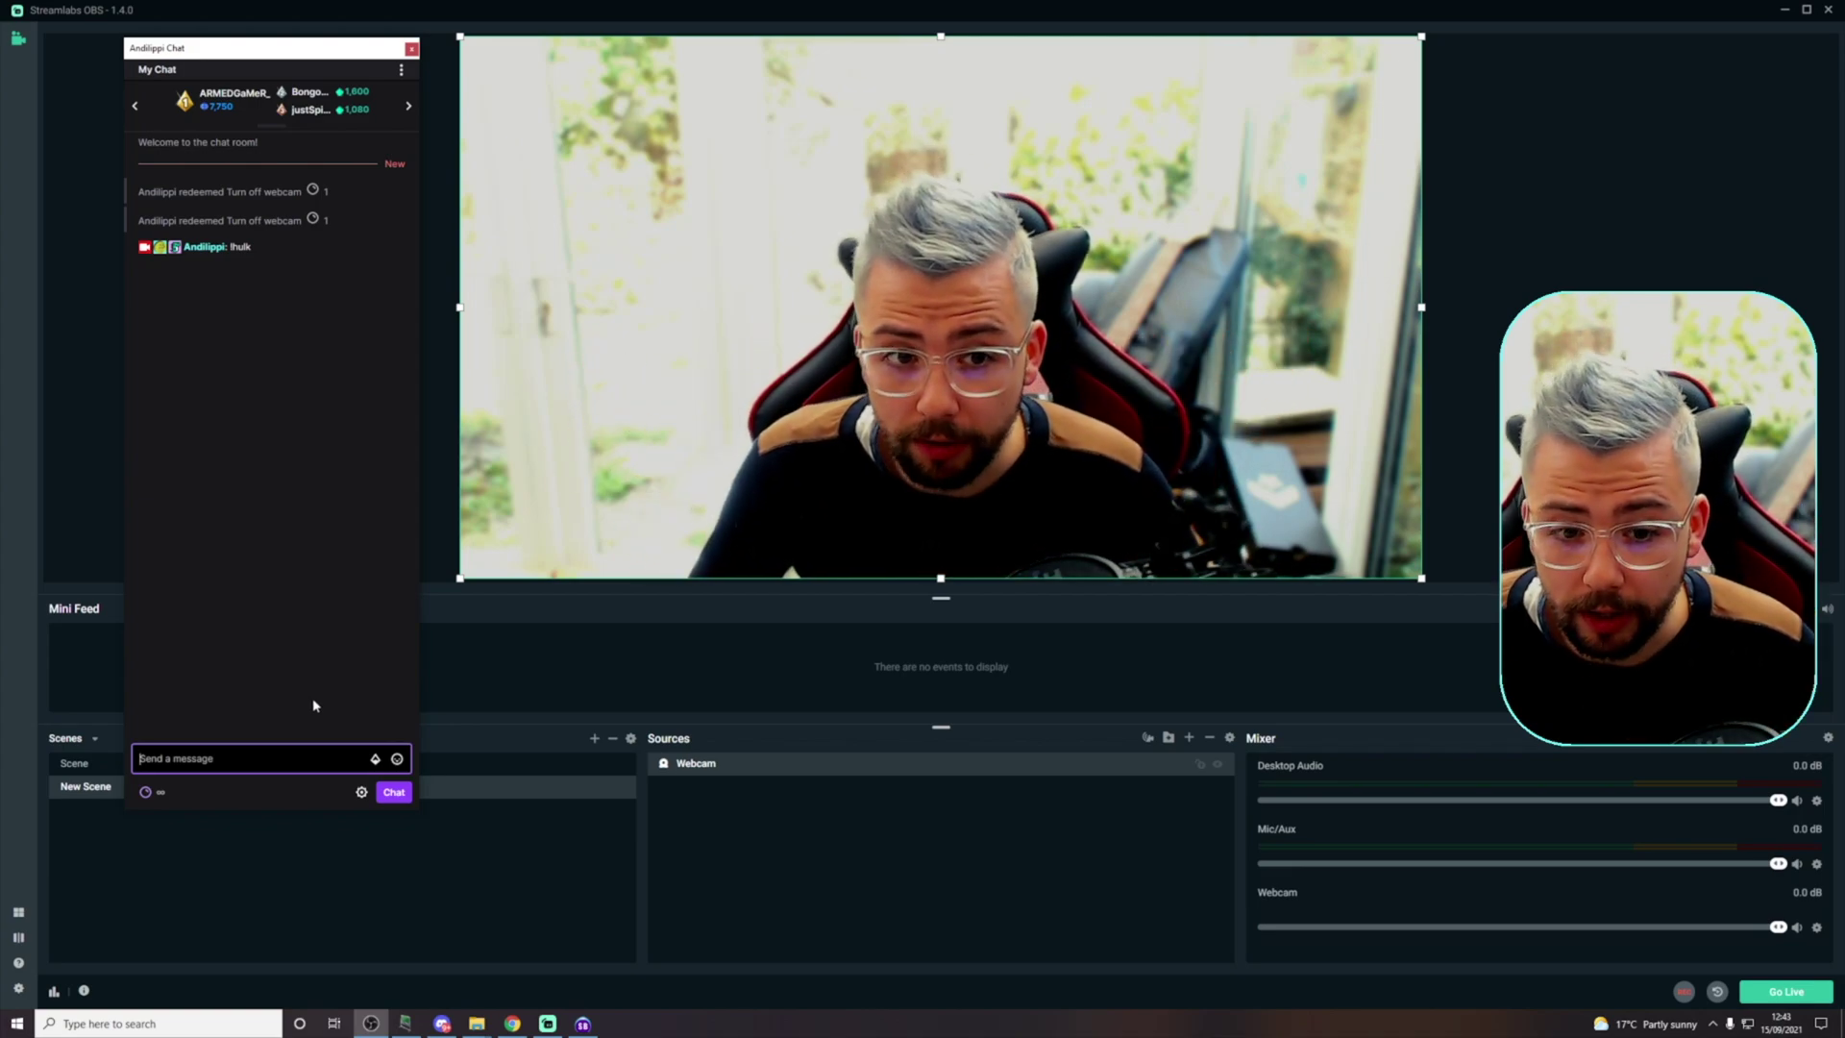
Step: Return to Streamer.bot's actions and examine the sub-action types available for Hulk Mode, especially those for SLOBS
left_click(582, 1024)
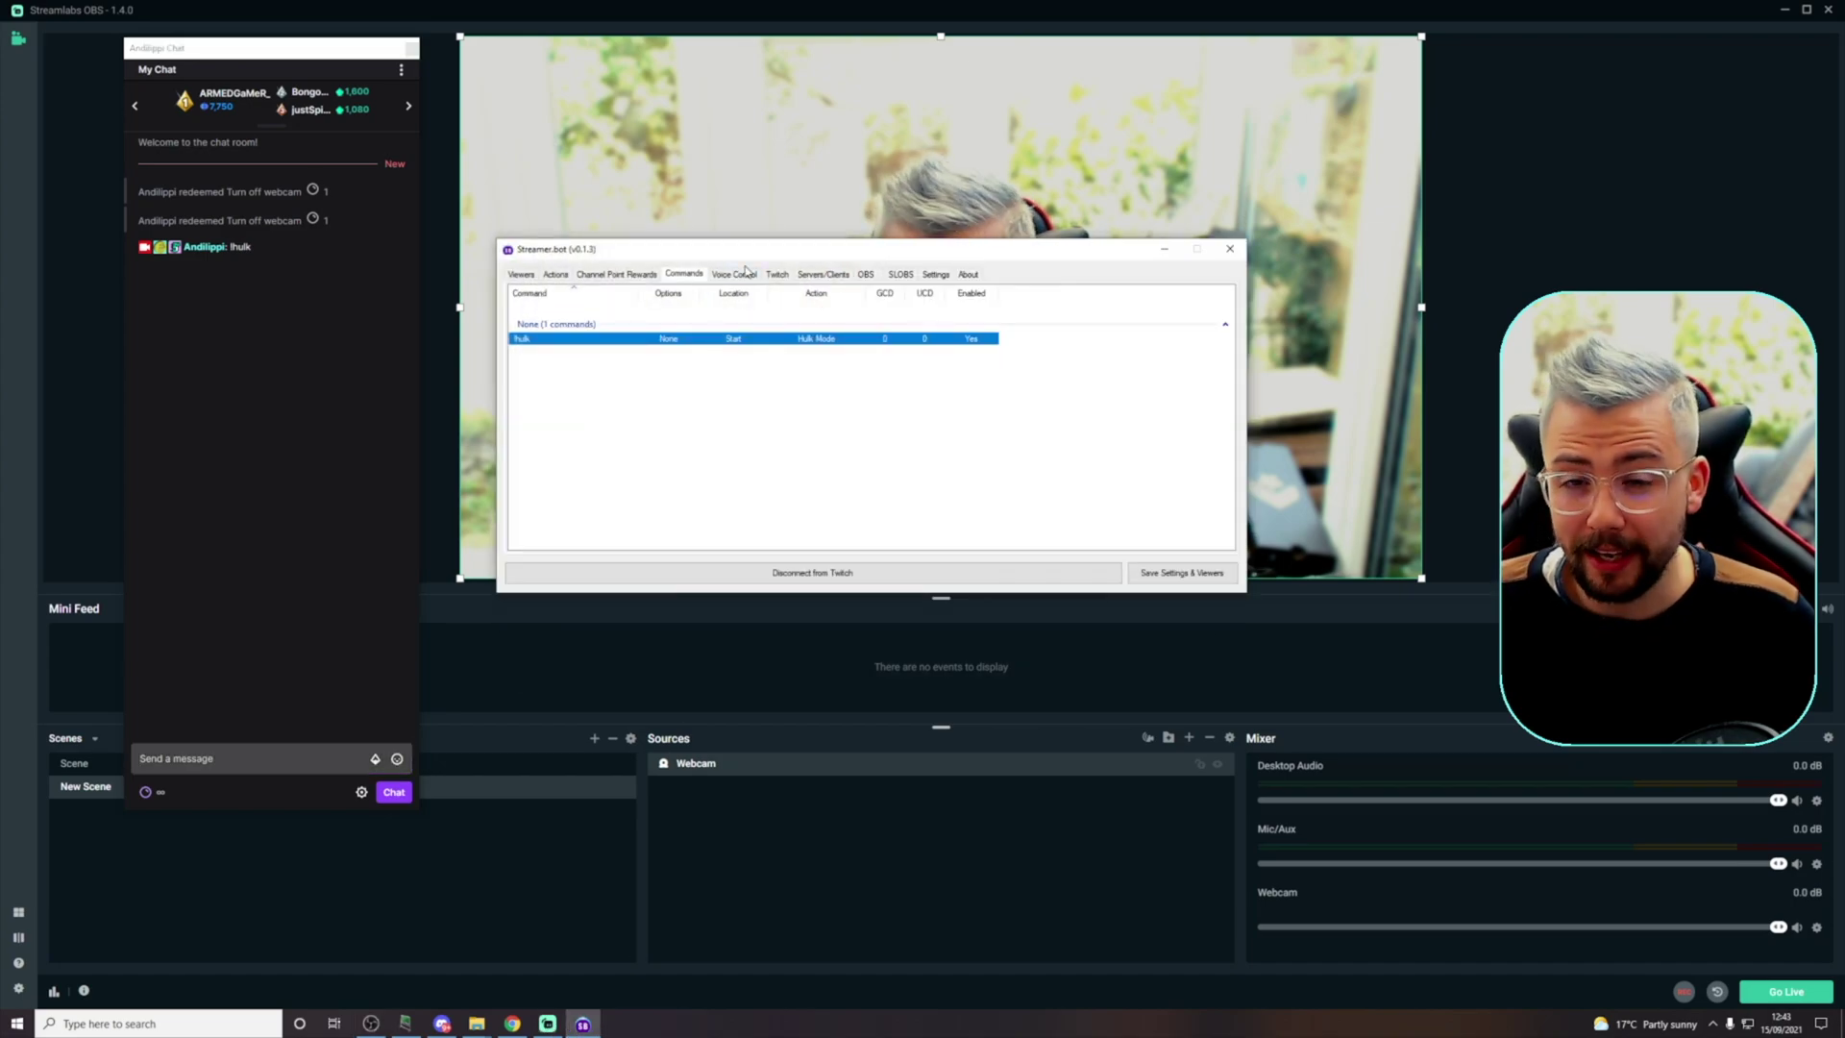
left_click(557, 276)
right_click(939, 366)
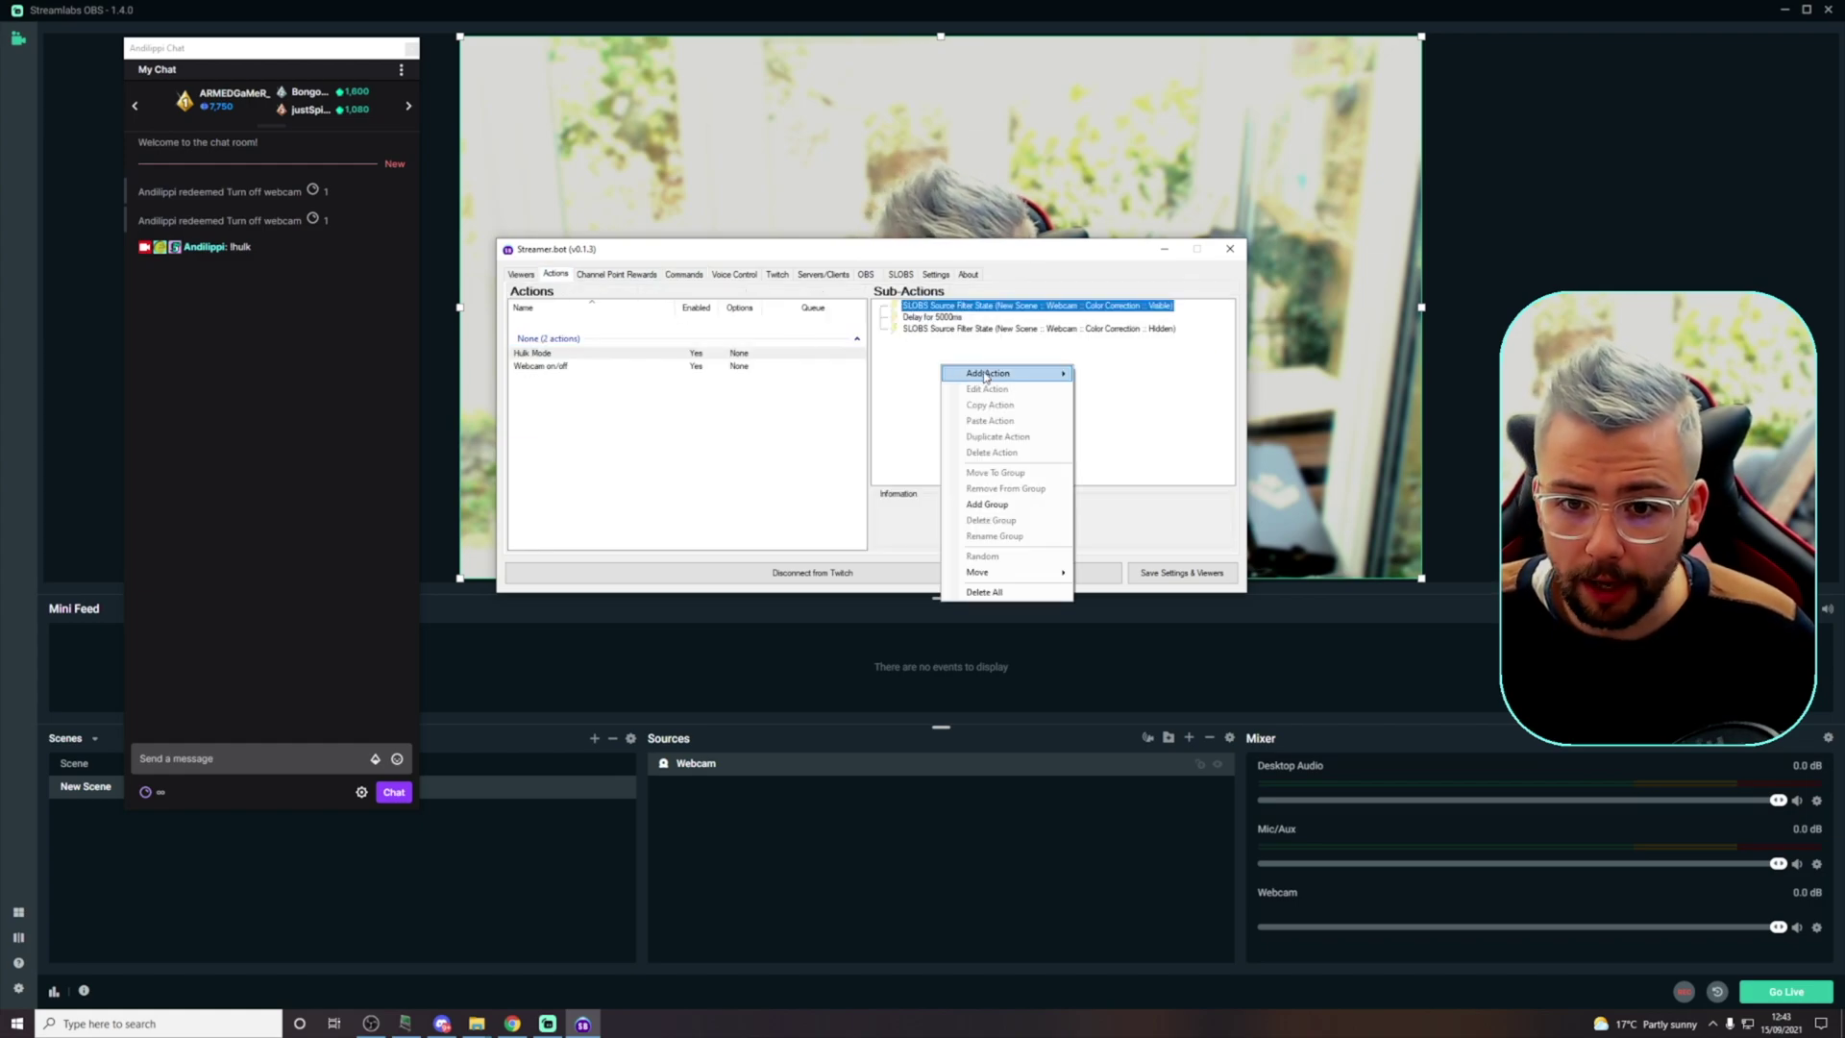
mouse_move(985, 375)
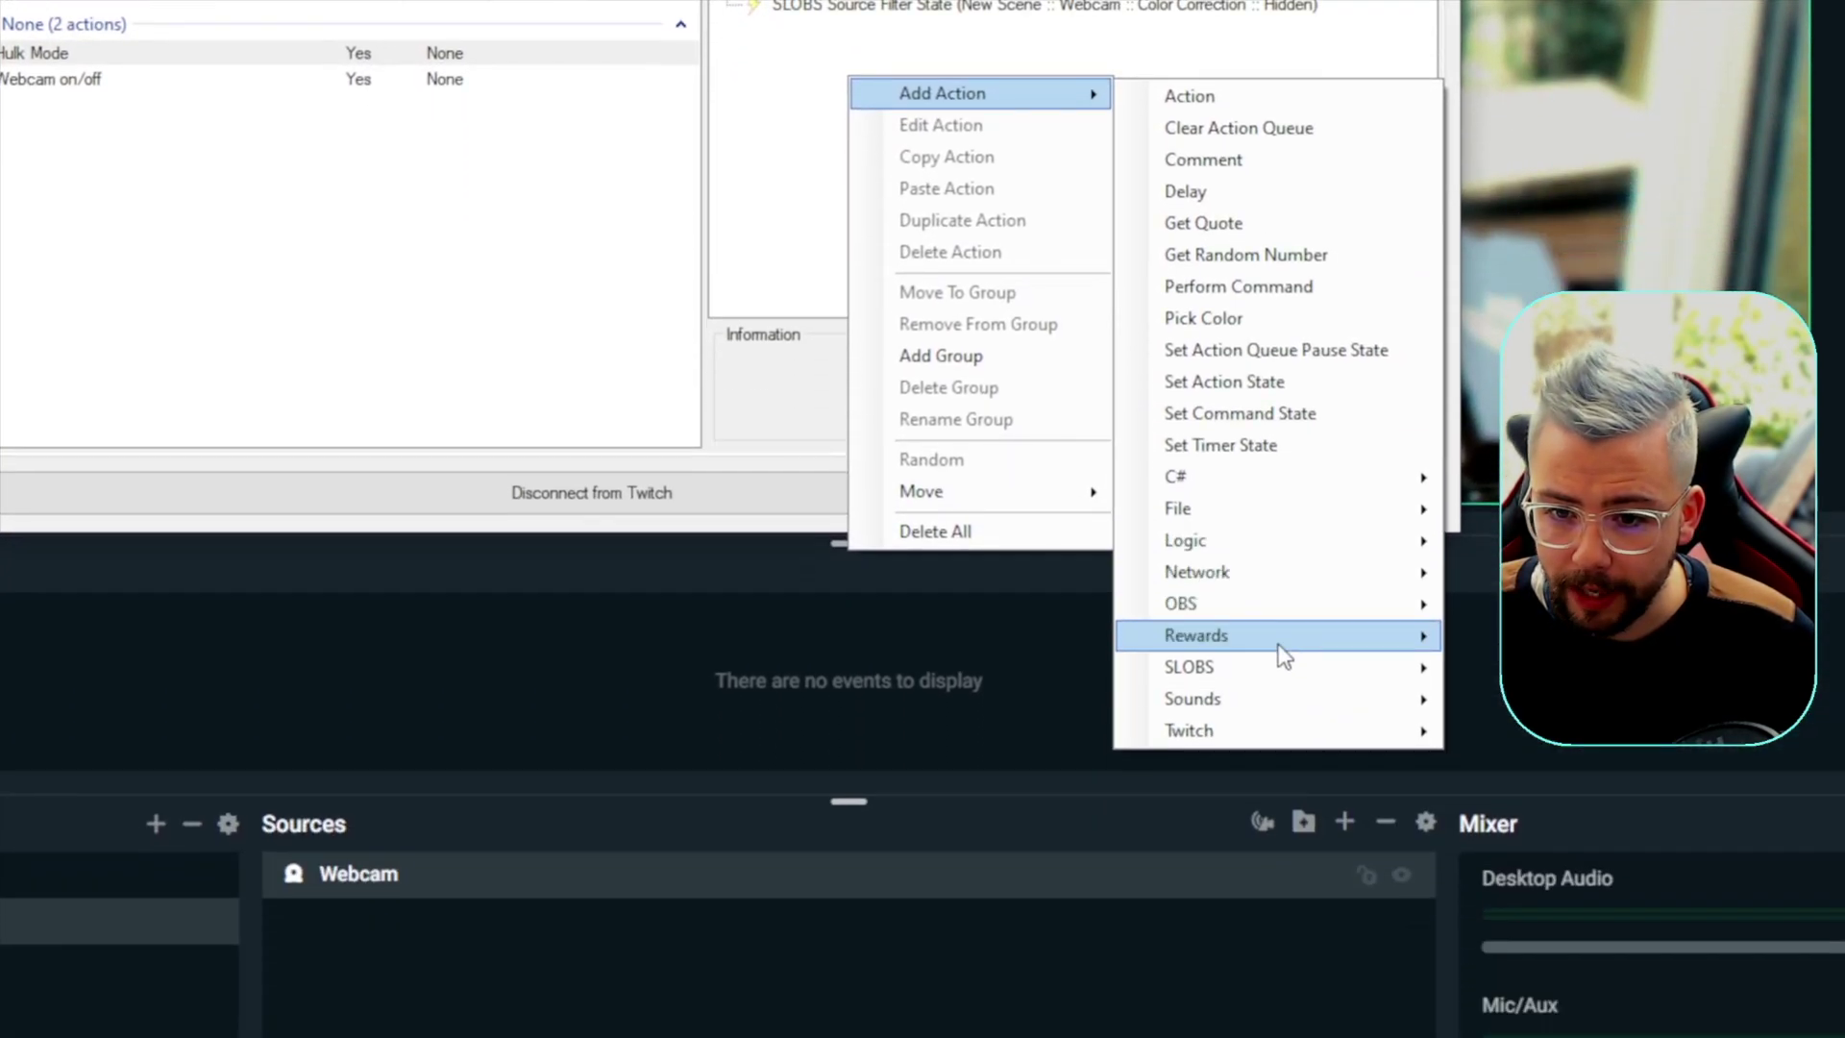
mouse_move(1155, 661)
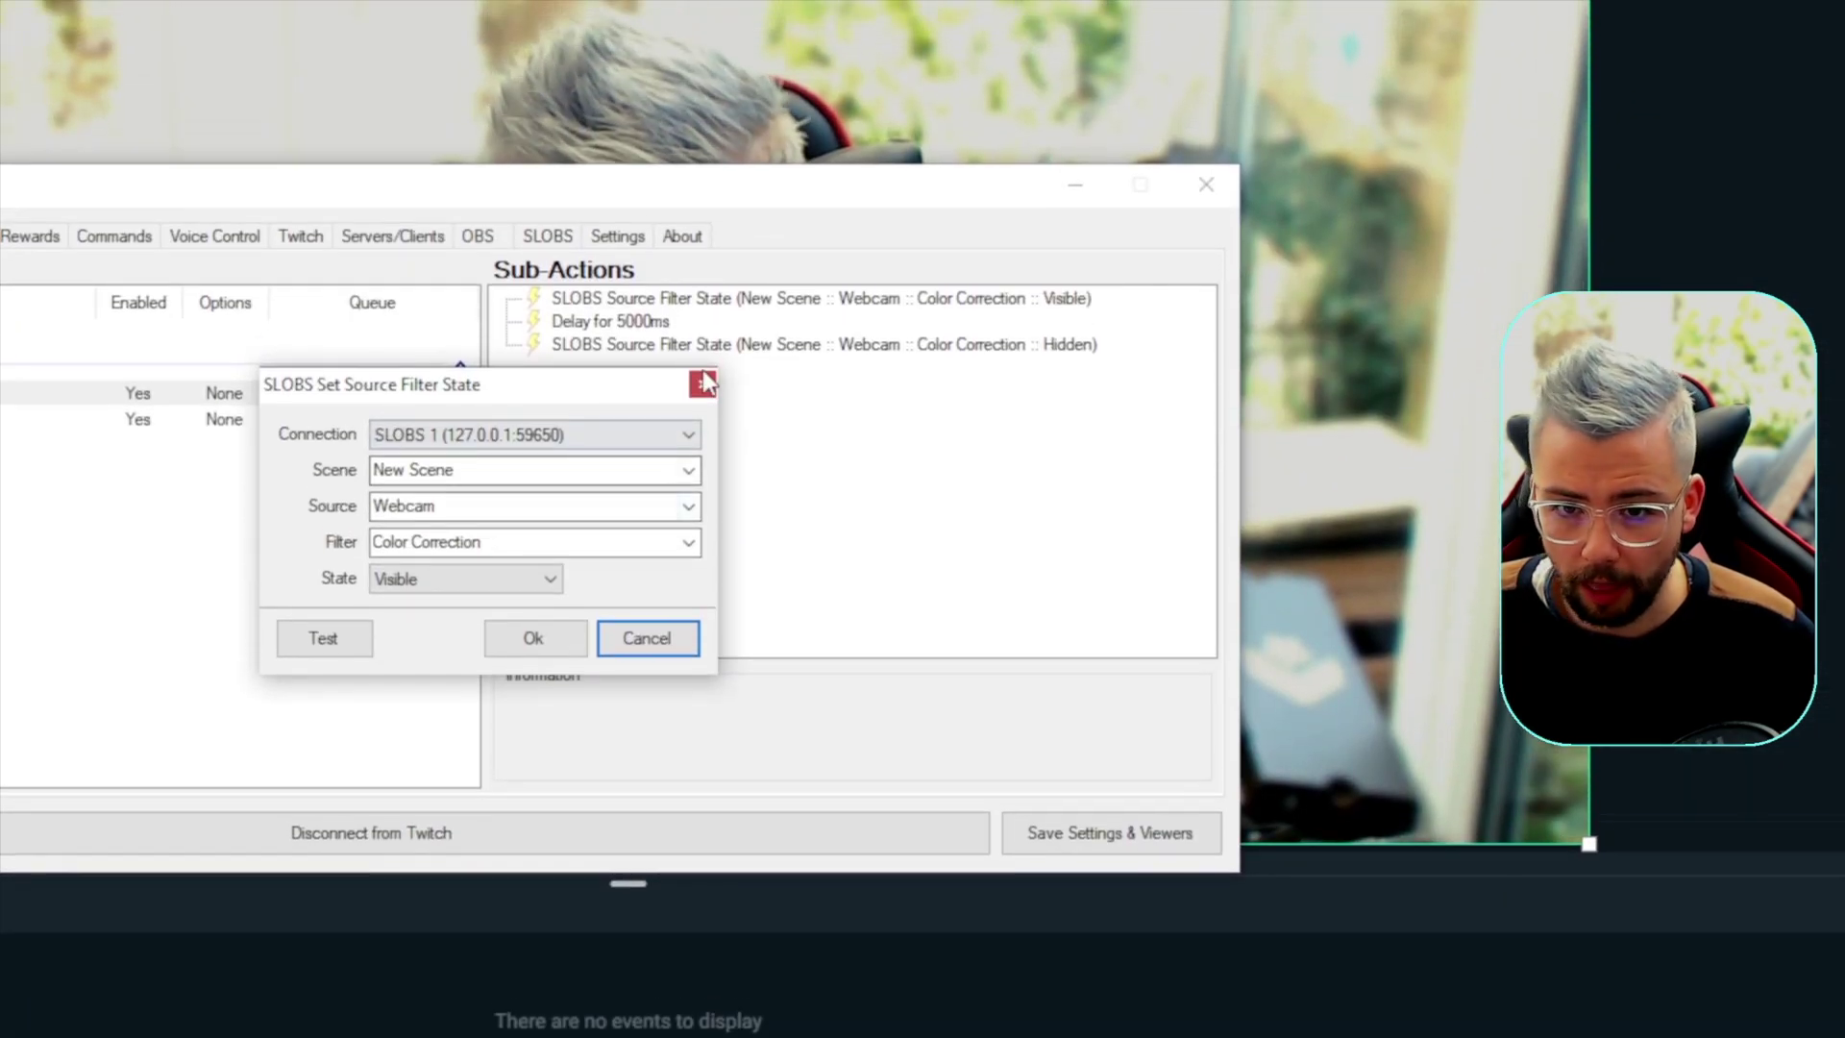
left_click(705, 383)
right_click(690, 411)
mouse_move(779, 424)
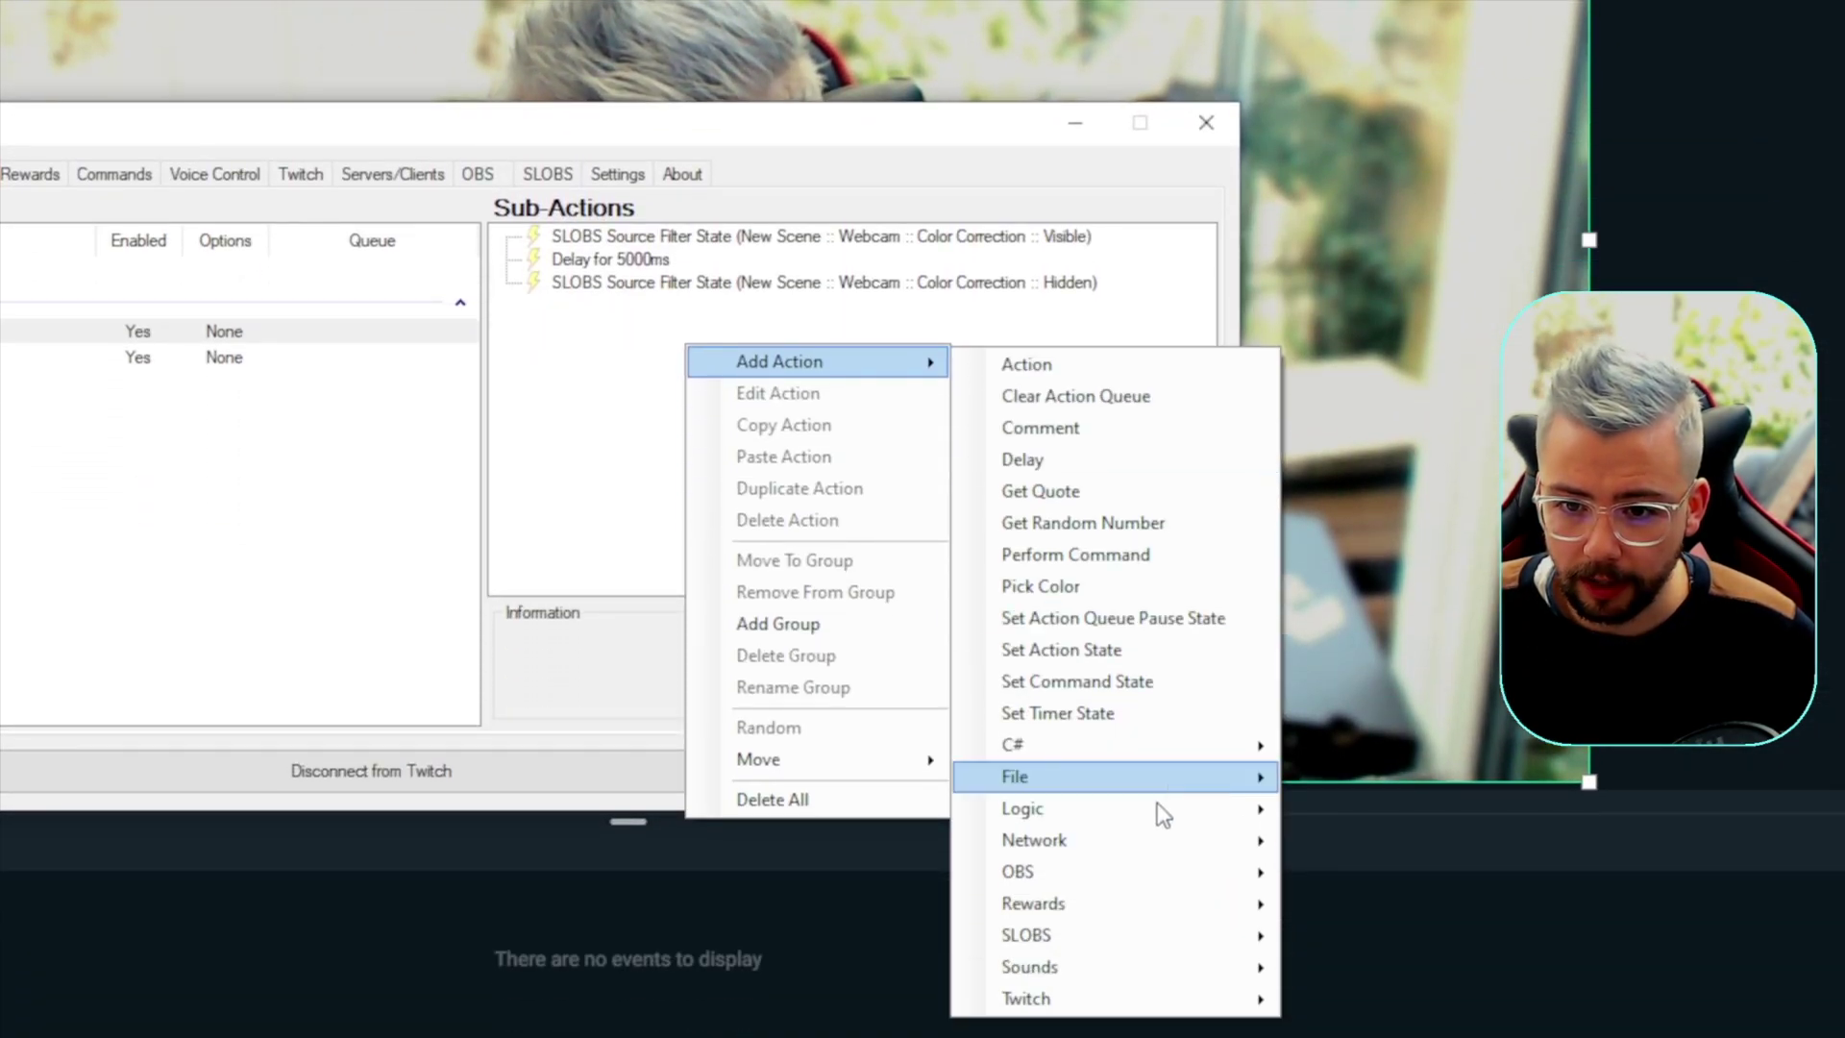
mouse_move(1137, 932)
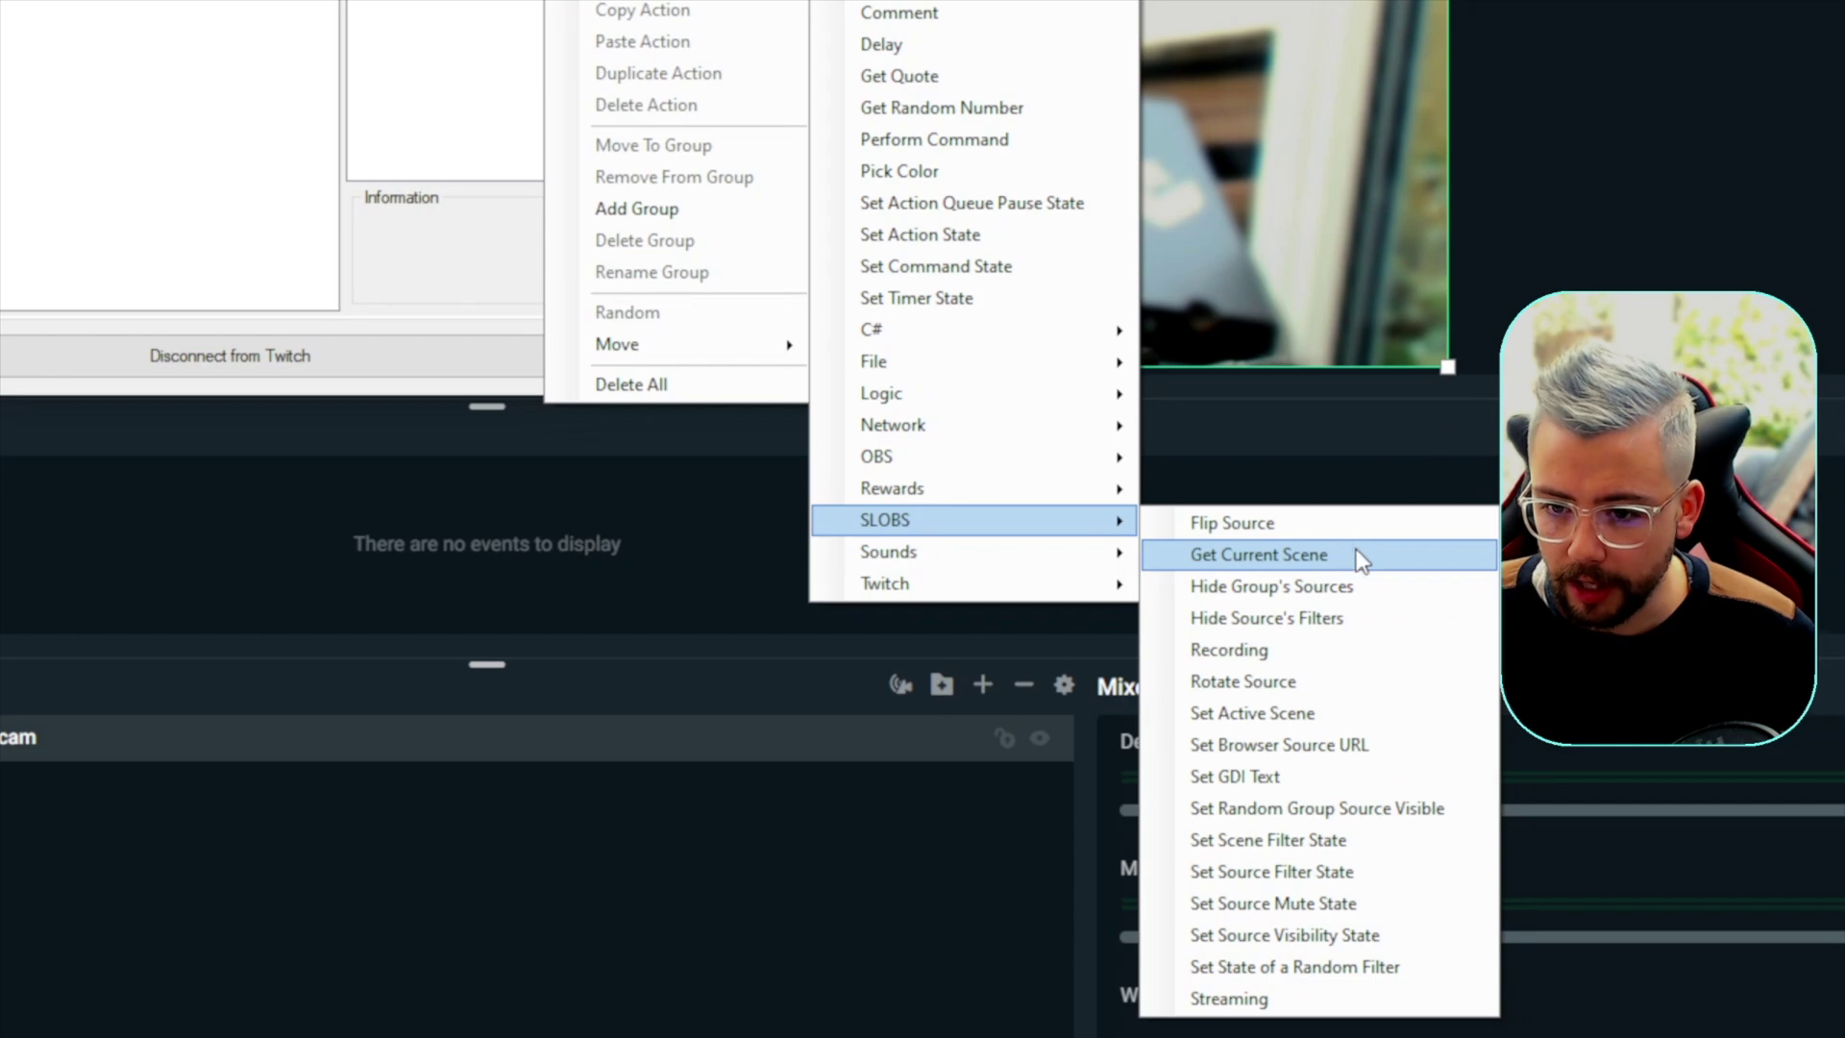